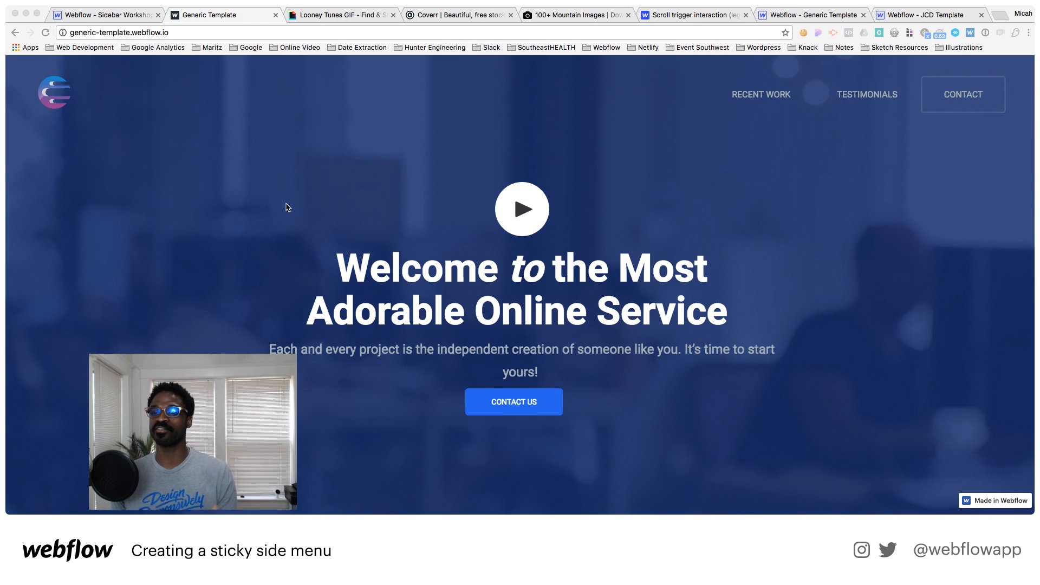
# Examine the behaviour of the Projects sidebar while moving down through the Recent Work section of the Generic Template page
pyautogui.scroll(-10, 287, 208)
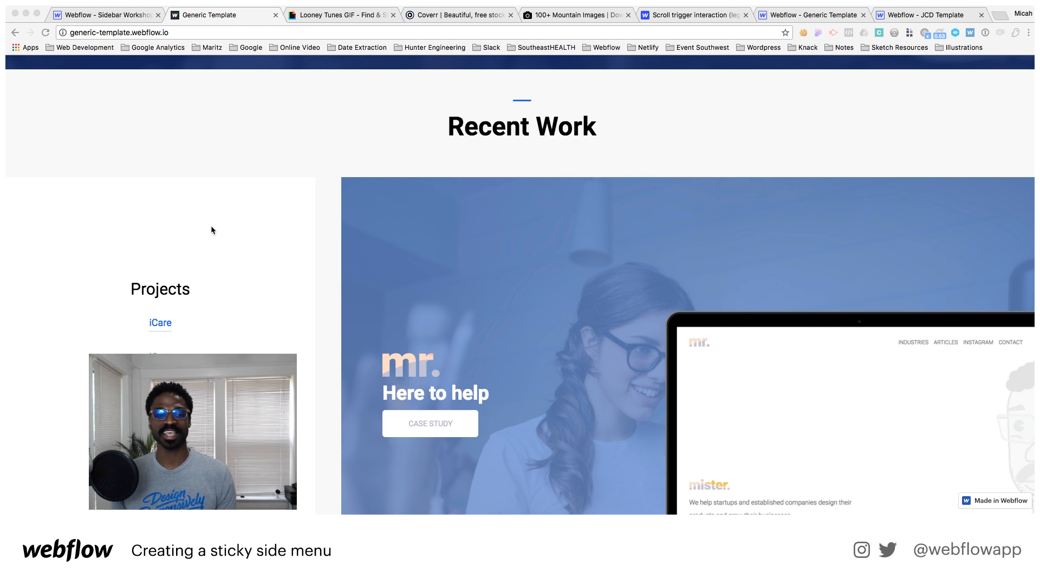
pyautogui.scroll(-3, 210, 227)
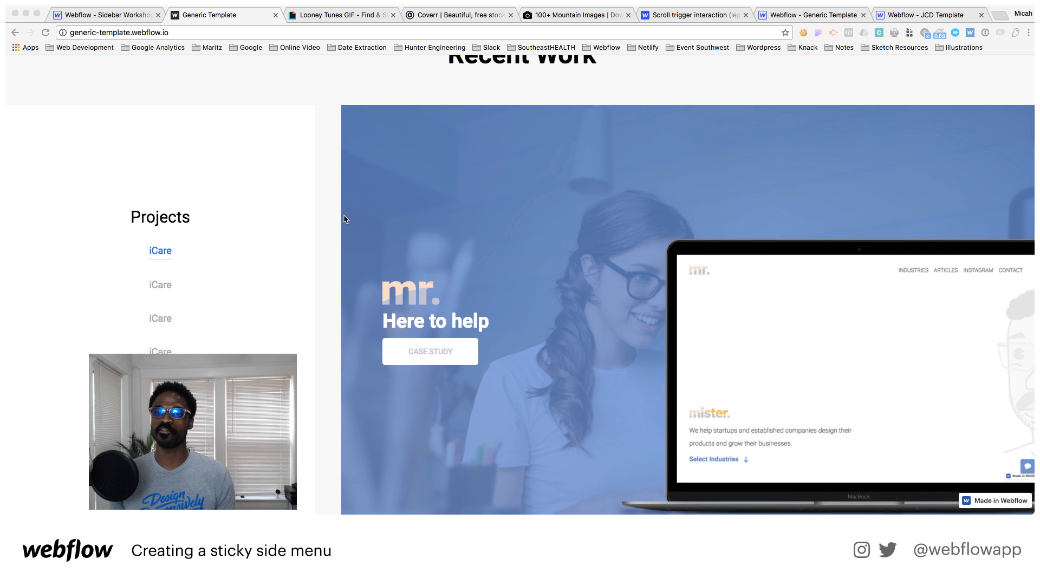
pyautogui.scroll(-5, 345, 219)
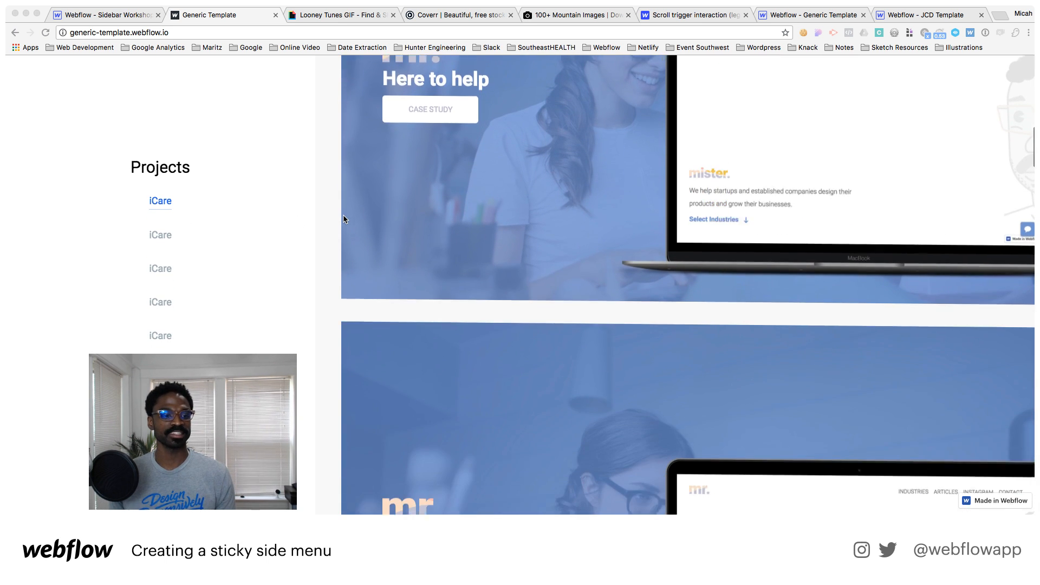
pyautogui.scroll(-8, 344, 219)
pyautogui.scroll(-7, 343, 219)
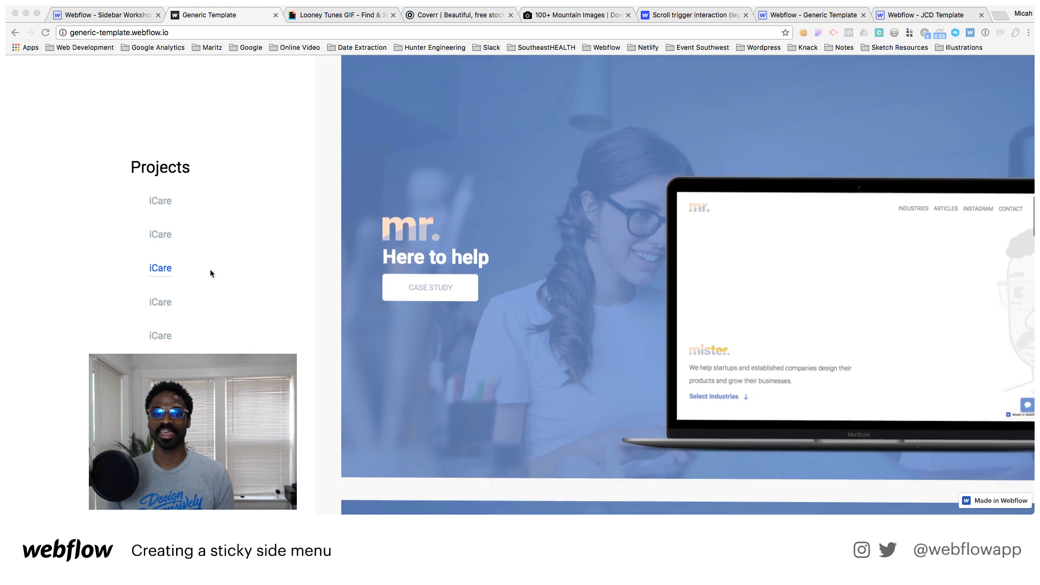
# Test the Projects sidebar links by jumping to project four, project three, project two and project four again
pyautogui.click(160, 301)
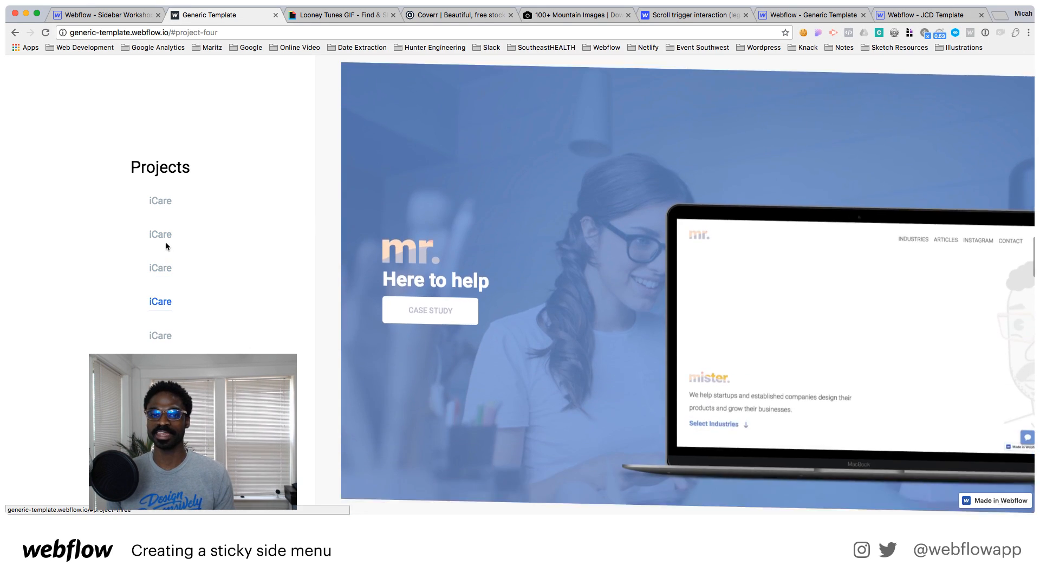
pyautogui.click(160, 266)
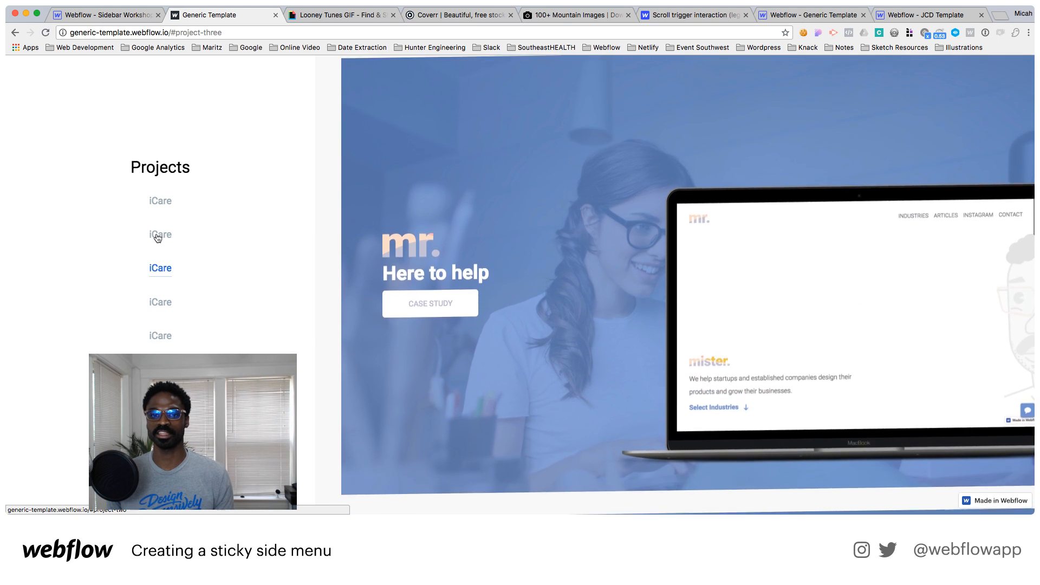
pyautogui.click(157, 237)
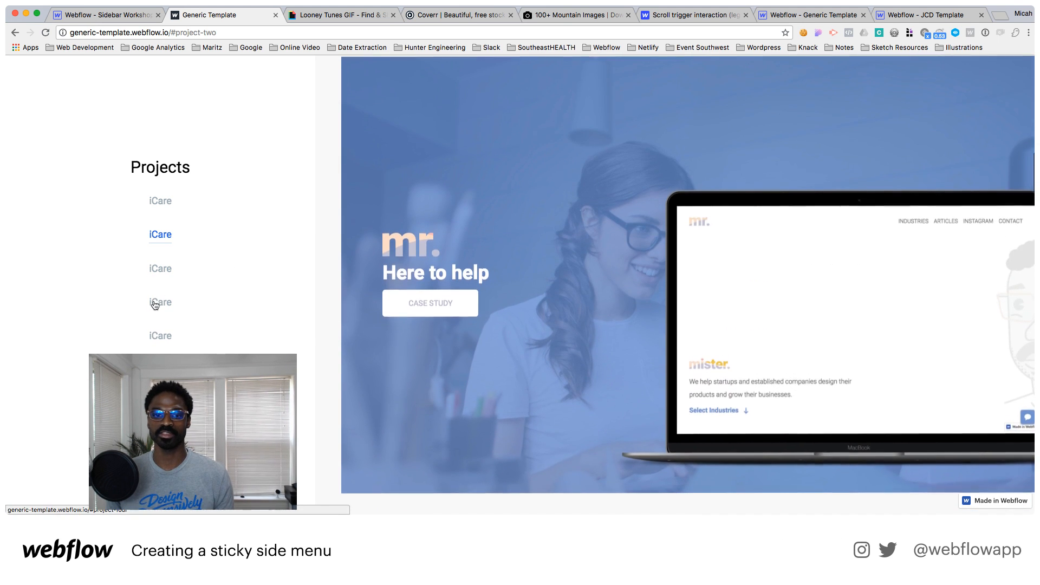
pyautogui.click(154, 301)
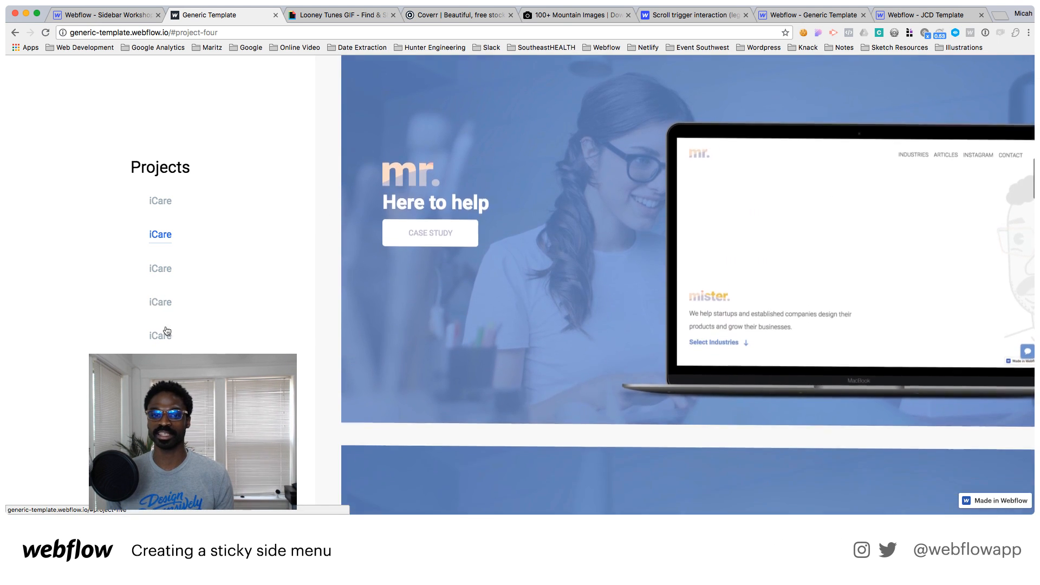
# Examine how the Projects sidebar behaves at the end of the Recent Work section, just before the testimonials
pyautogui.scroll(-3, 309, 306)
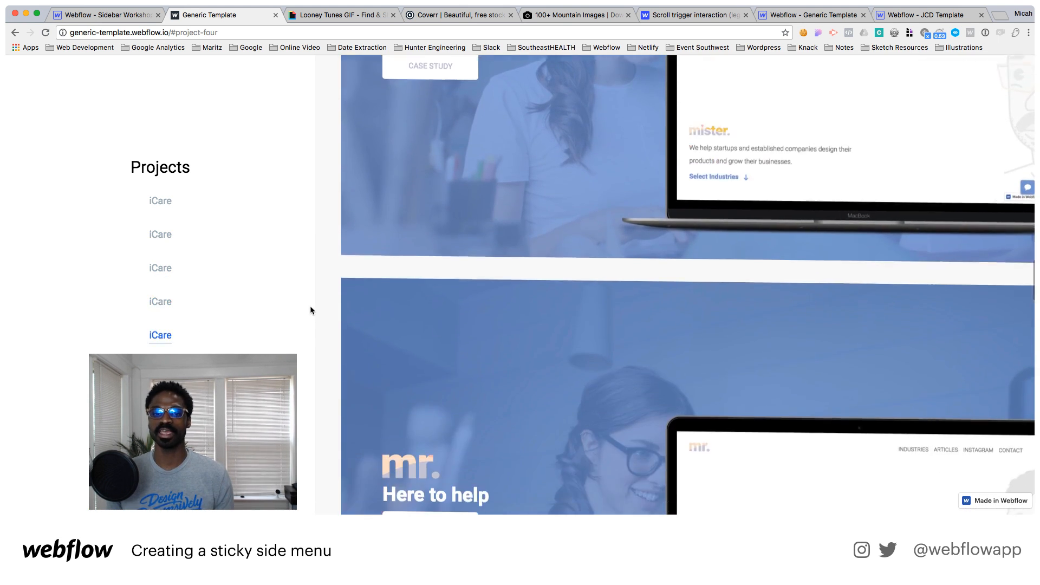
pyautogui.scroll(-20, 310, 307)
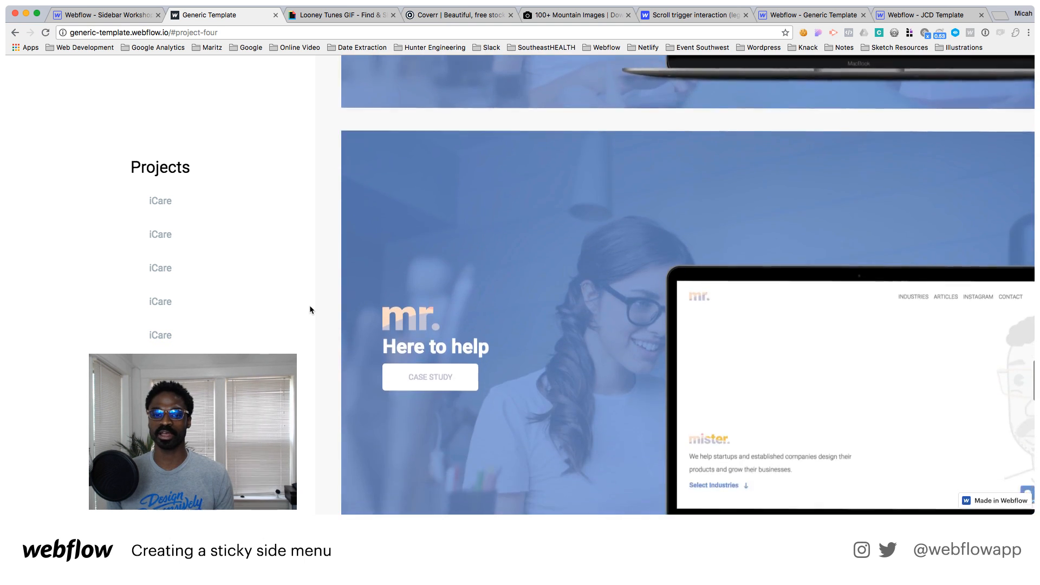
pyautogui.scroll(-5, 309, 306)
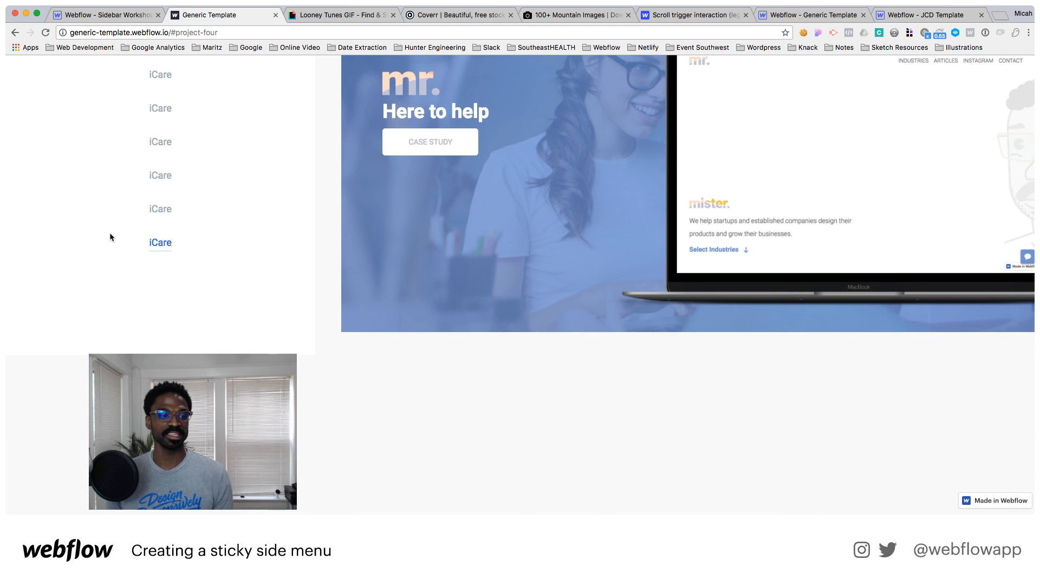
pyautogui.scroll(-5, 82, 238)
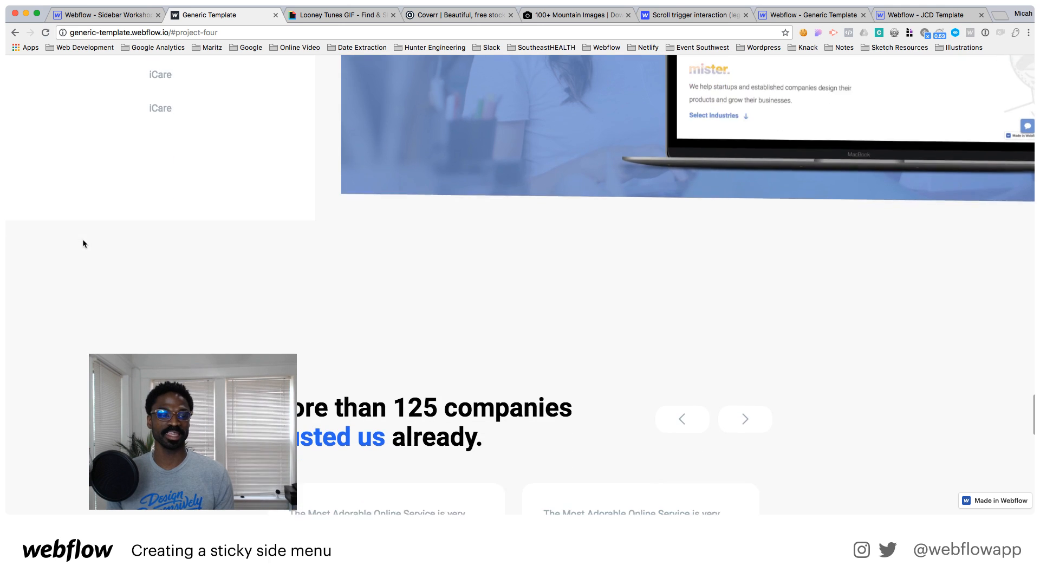
pyautogui.scroll(5, 323, 265)
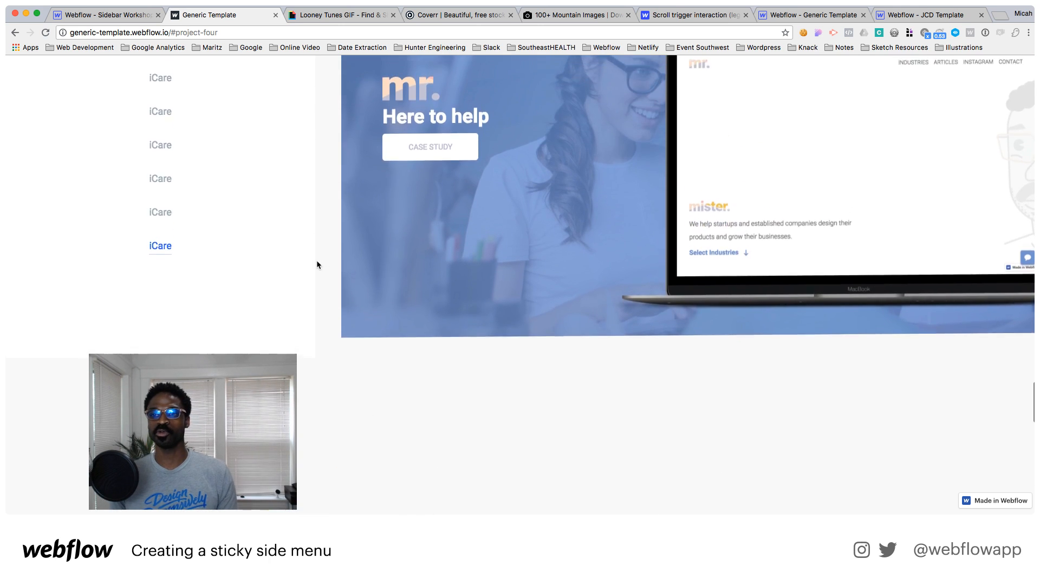
pyautogui.scroll(-2, 316, 265)
pyautogui.scroll(5, 284, 262)
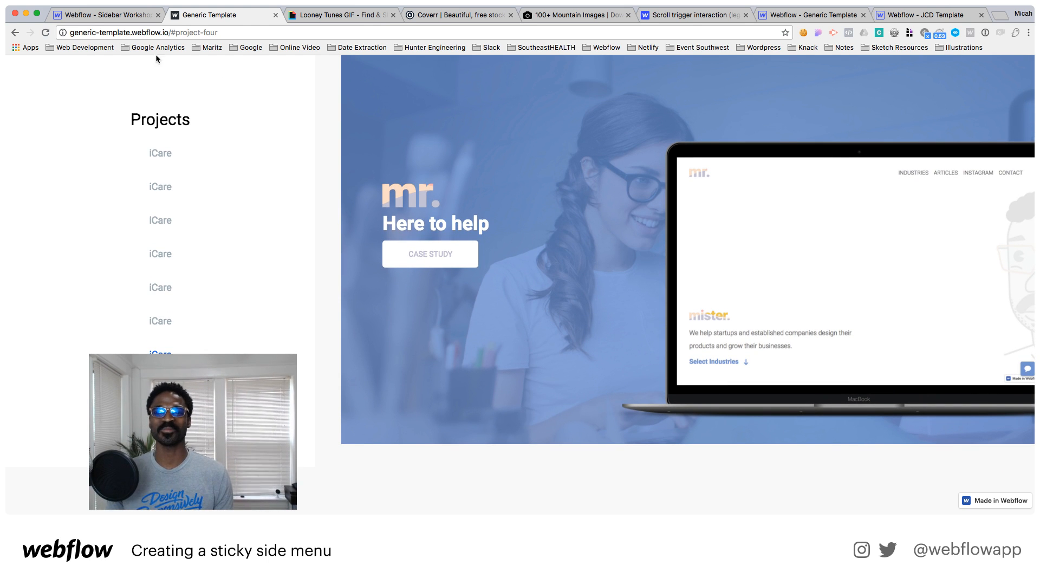
# Switch to the Sidebar Workshop project in the Webflow Designer and dismiss the list of addable elements
pyautogui.click(140, 17)
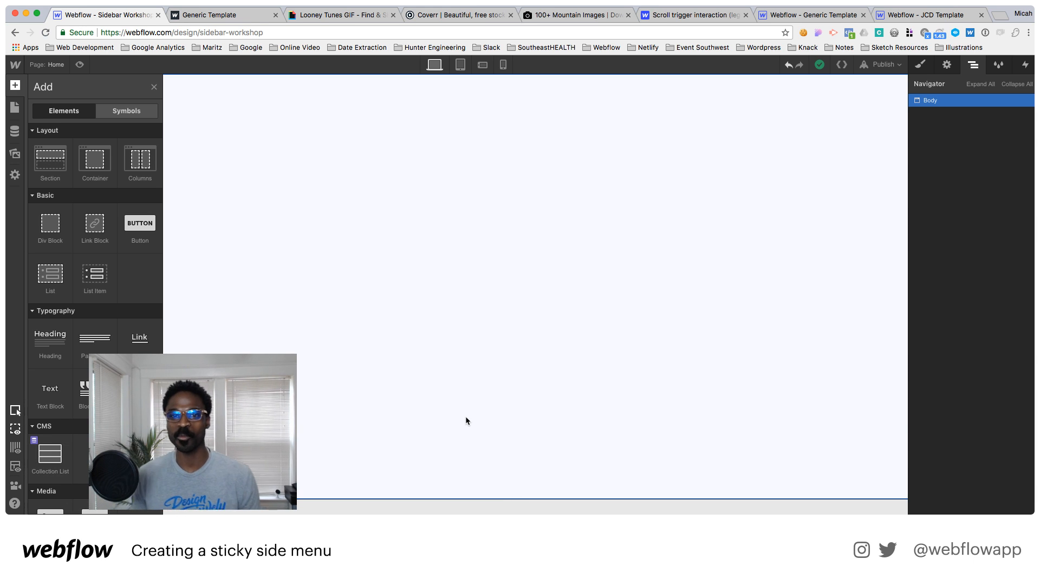
pyautogui.click(503, 375)
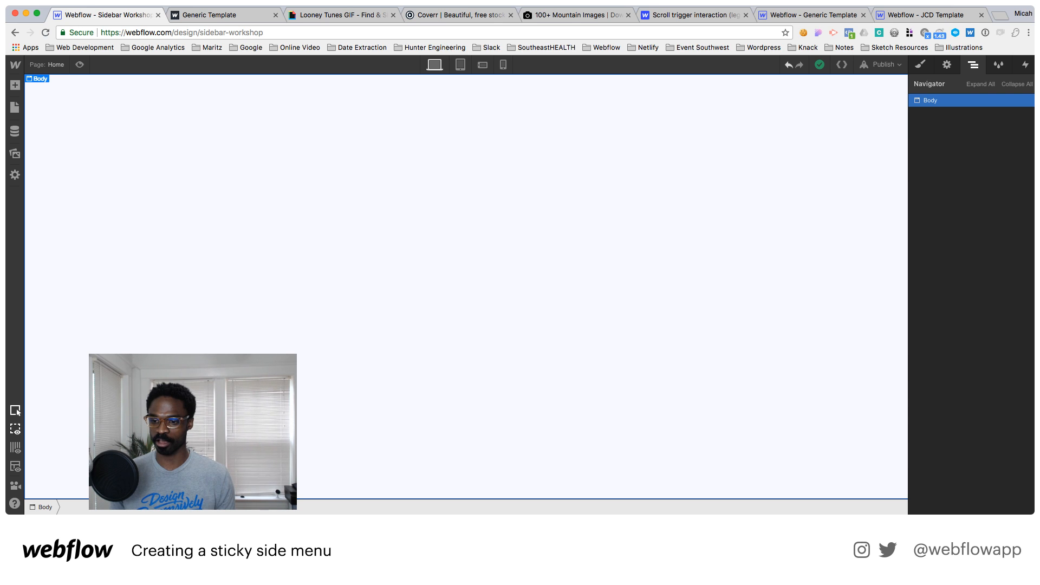
pyautogui.press('super+Tab')
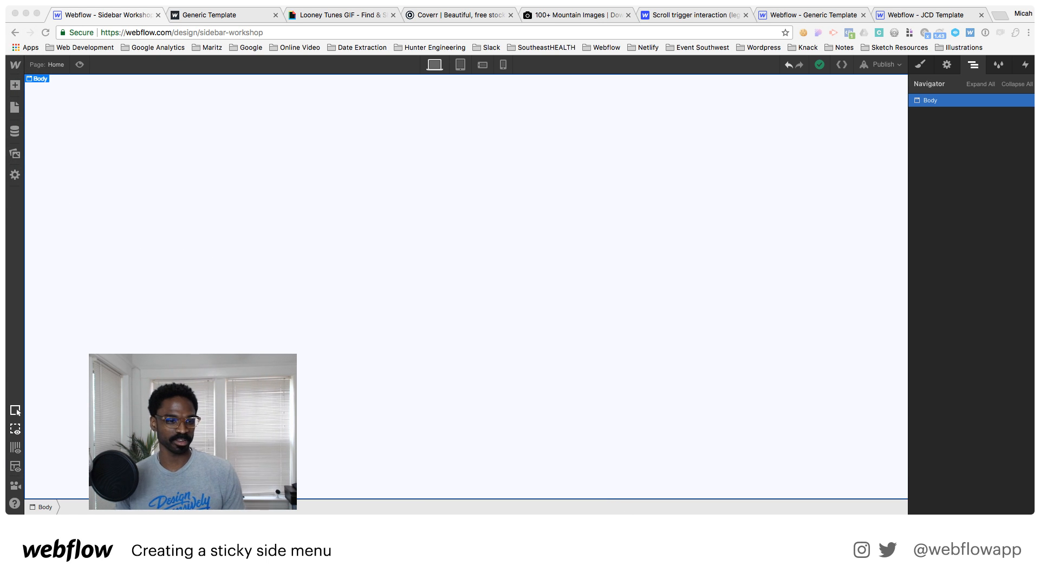
pyautogui.press('super+m')
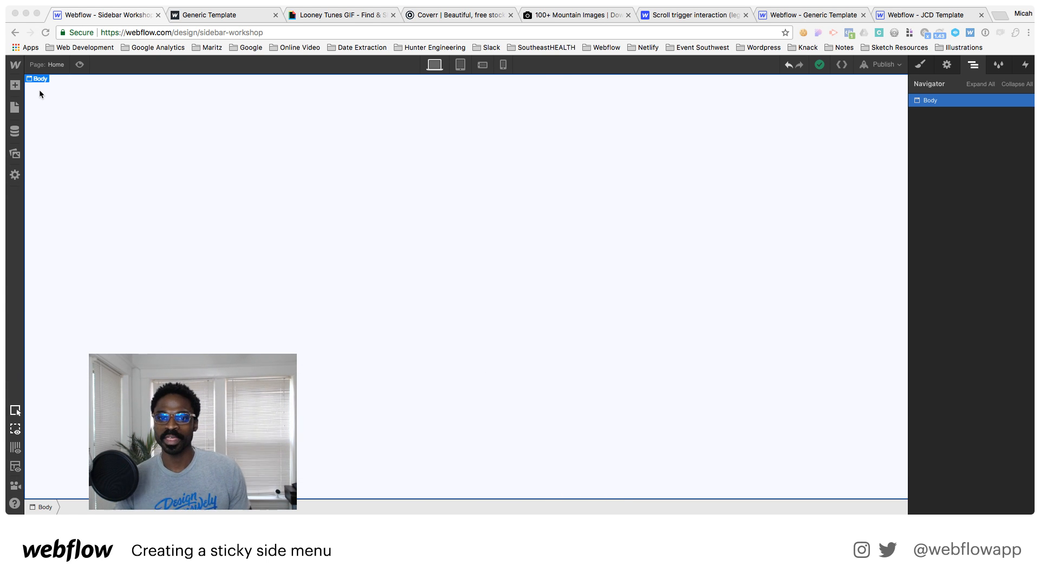
pyautogui.click(87, 104)
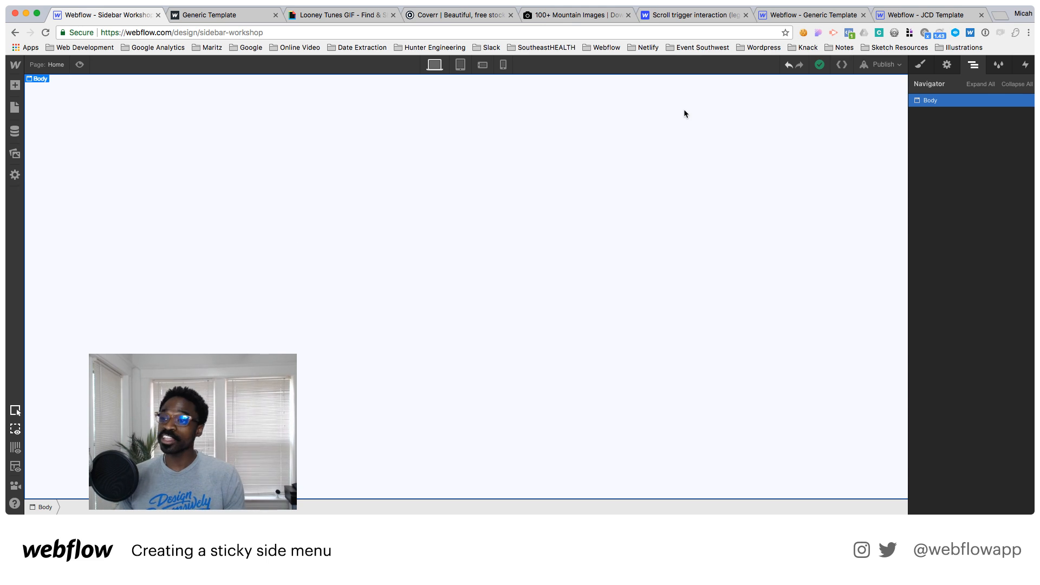
# Examine the typography and background styles of the Body (All Pages) tag, and check the project's uploaded image assets
pyautogui.doubleClick(937, 103)
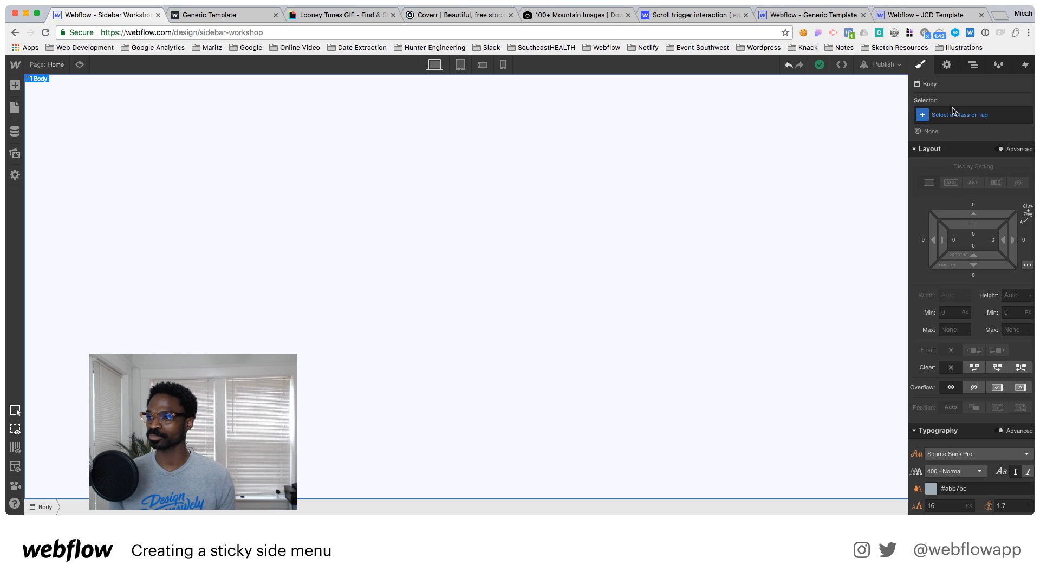
pyautogui.click(954, 115)
pyautogui.click(953, 176)
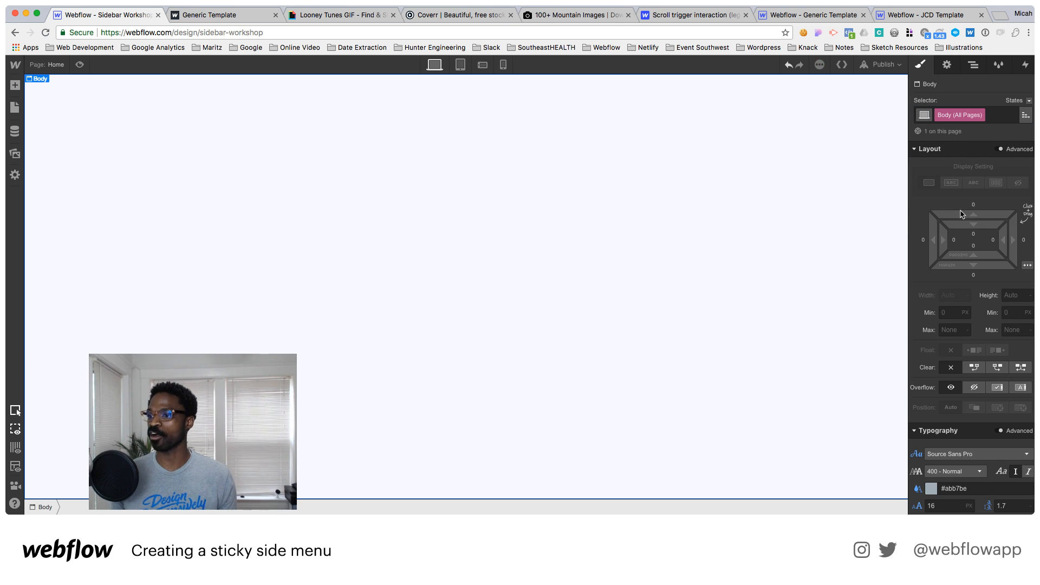
pyautogui.scroll(-3, 958, 225)
pyautogui.scroll(-2, 959, 225)
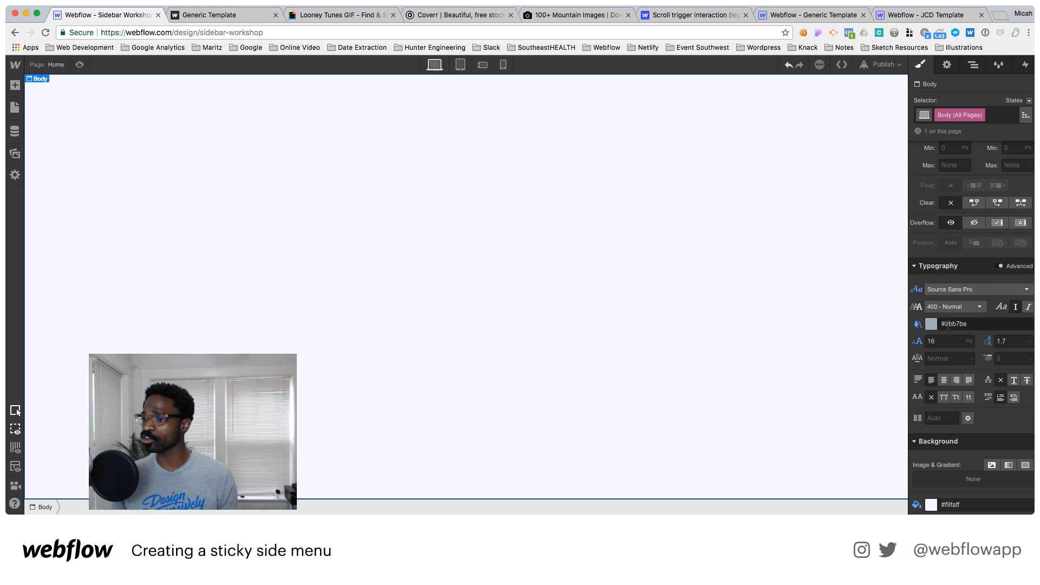
pyautogui.scroll(-1, 947, 326)
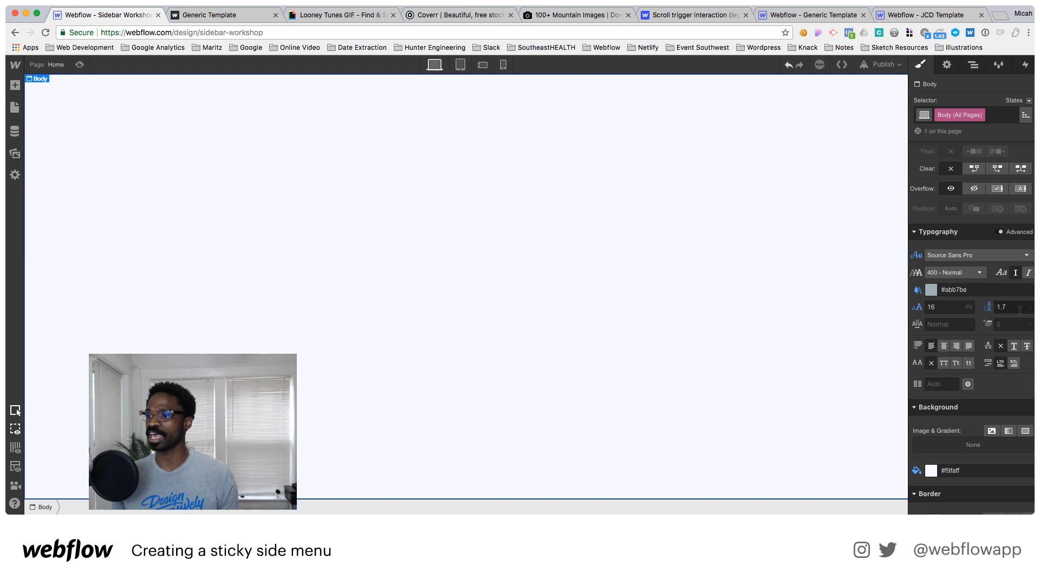
pyautogui.scroll(-2, 945, 373)
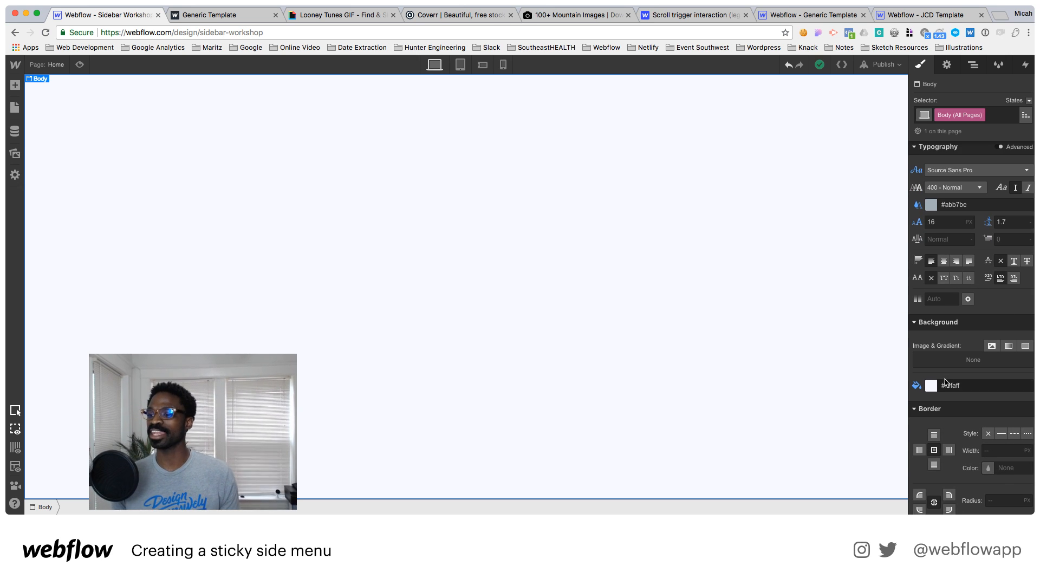
pyautogui.scroll(-4, 947, 381)
pyautogui.scroll(3, 947, 381)
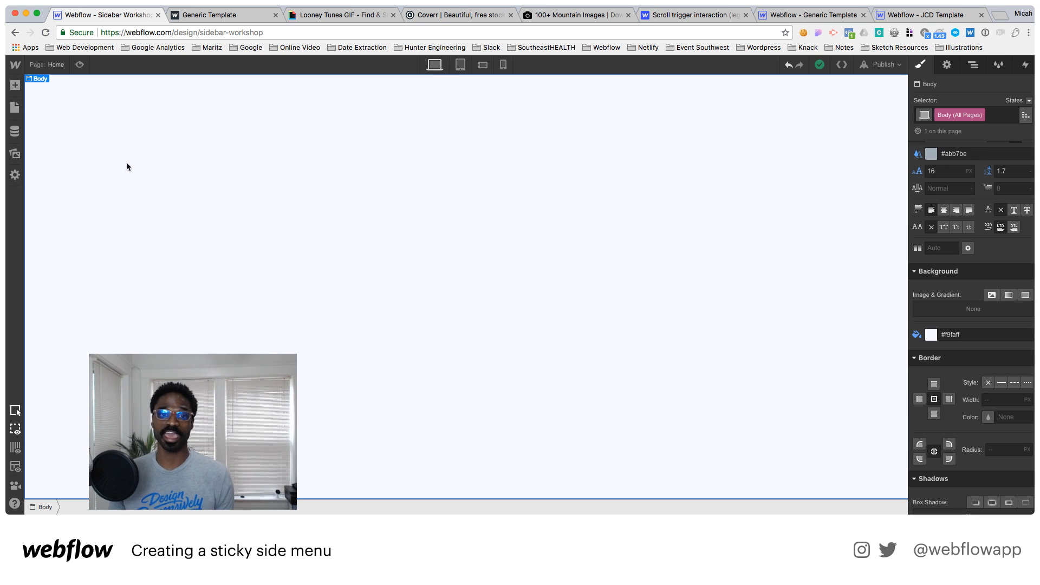
pyautogui.click(15, 154)
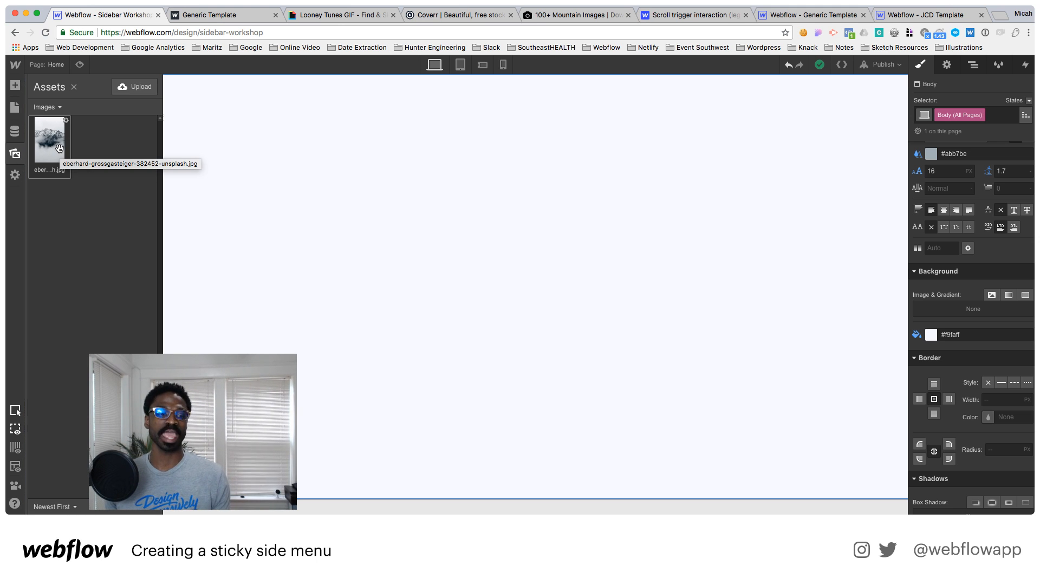
pyautogui.click(353, 165)
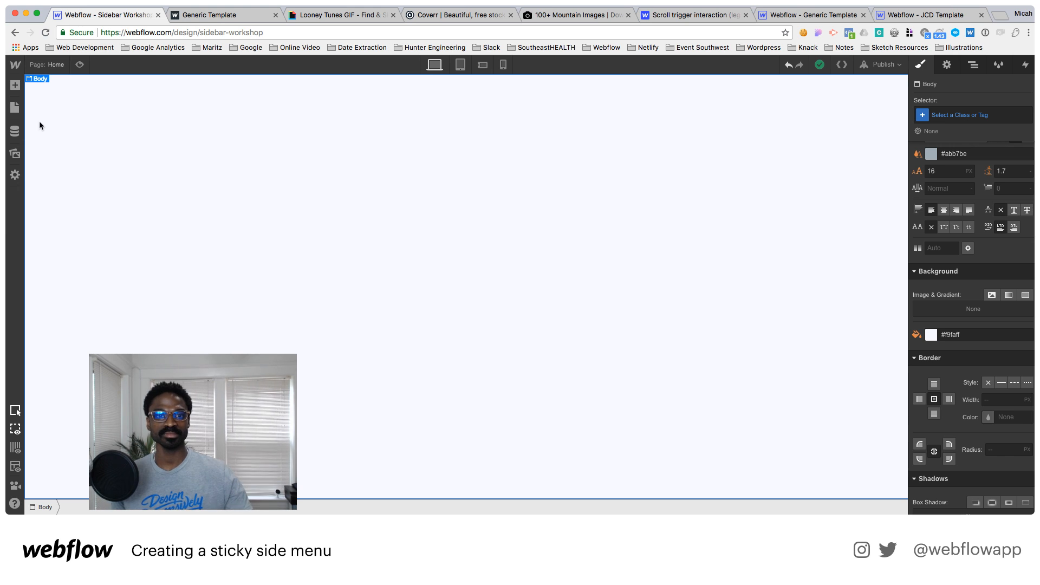
# Add a section to the page body and place a div block inside it
pyautogui.click(14, 85)
pyautogui.click(51, 163)
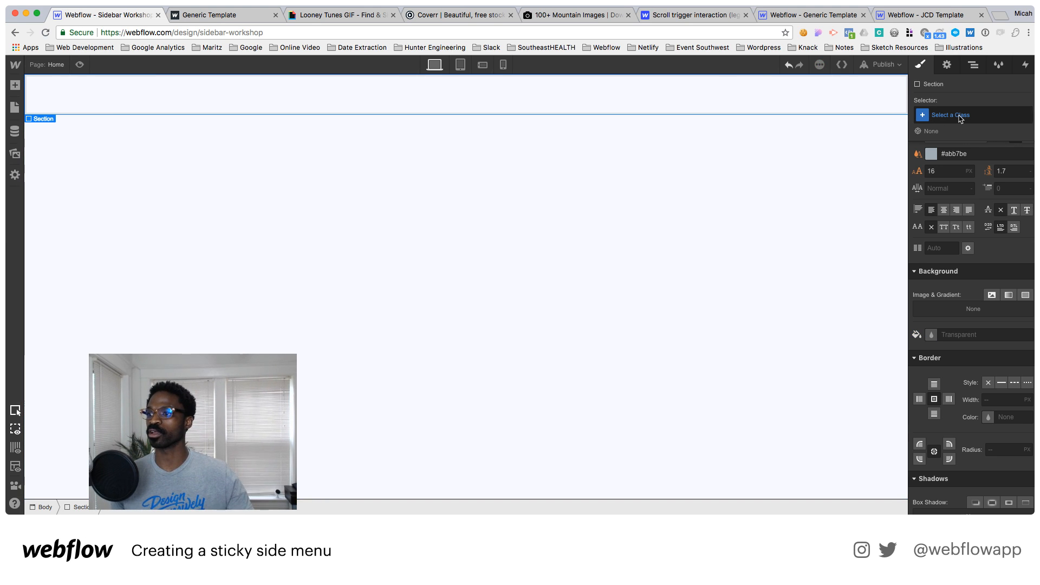
pyautogui.click(15, 85)
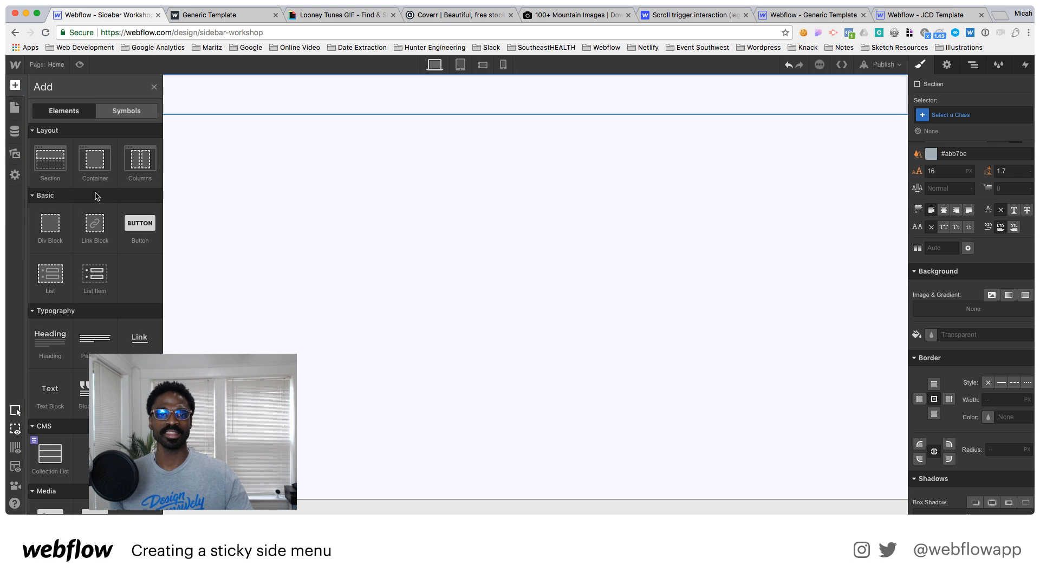
pyautogui.click(54, 219)
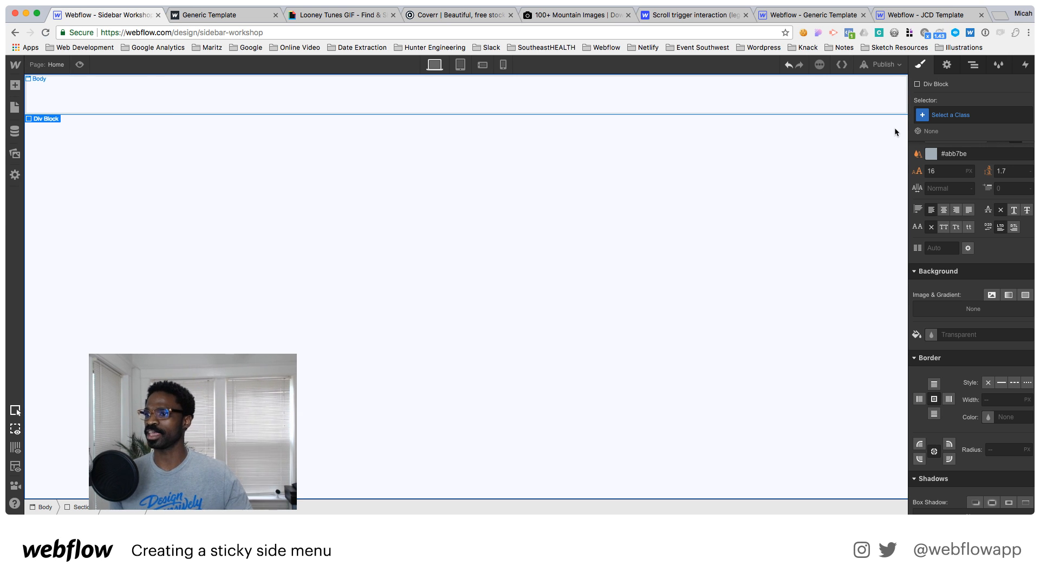
# Assign a new class named c-hero to the div block inside the section
pyautogui.click(949, 115)
pyautogui.write('c-')
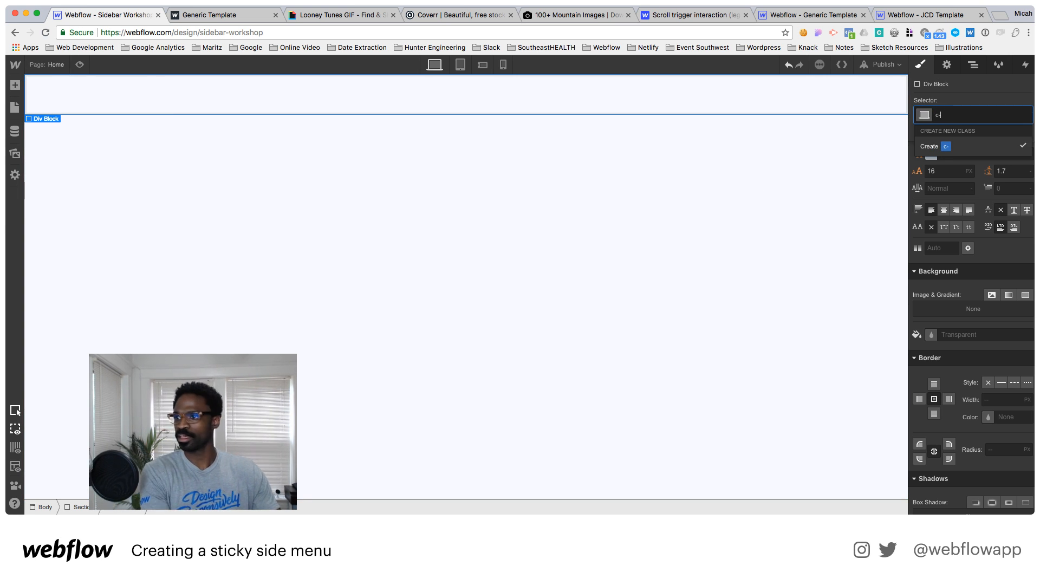
pyautogui.write('hero')
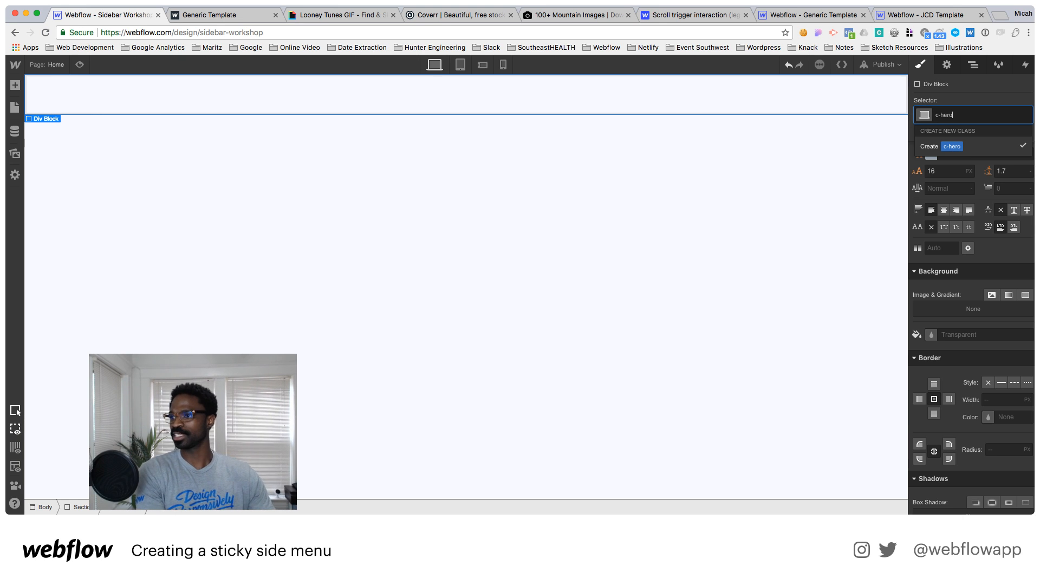
pyautogui.press('Return')
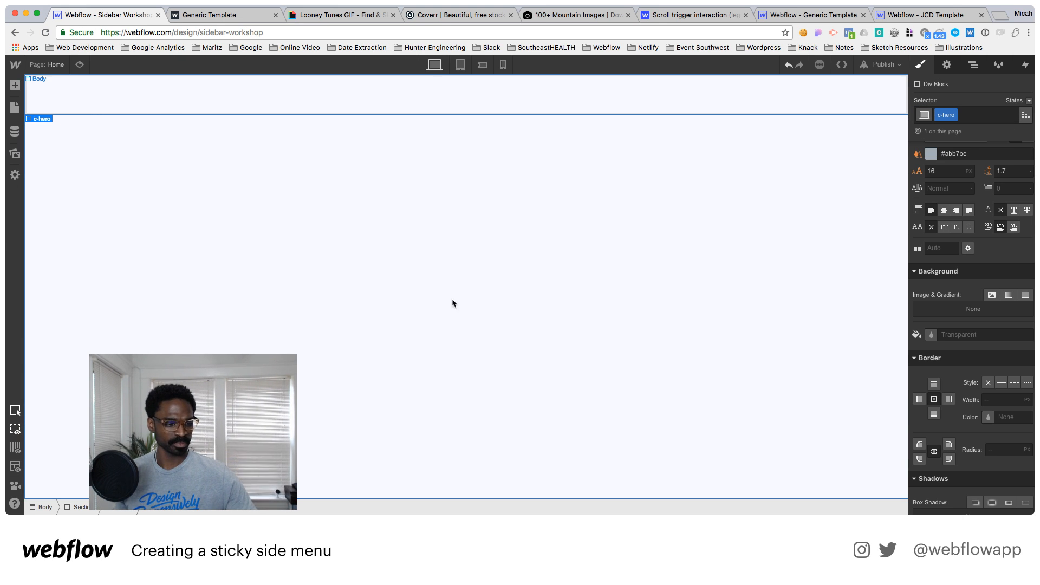
# Set the height of the c-hero div block to 90 VH
pyautogui.press('super+Tab')
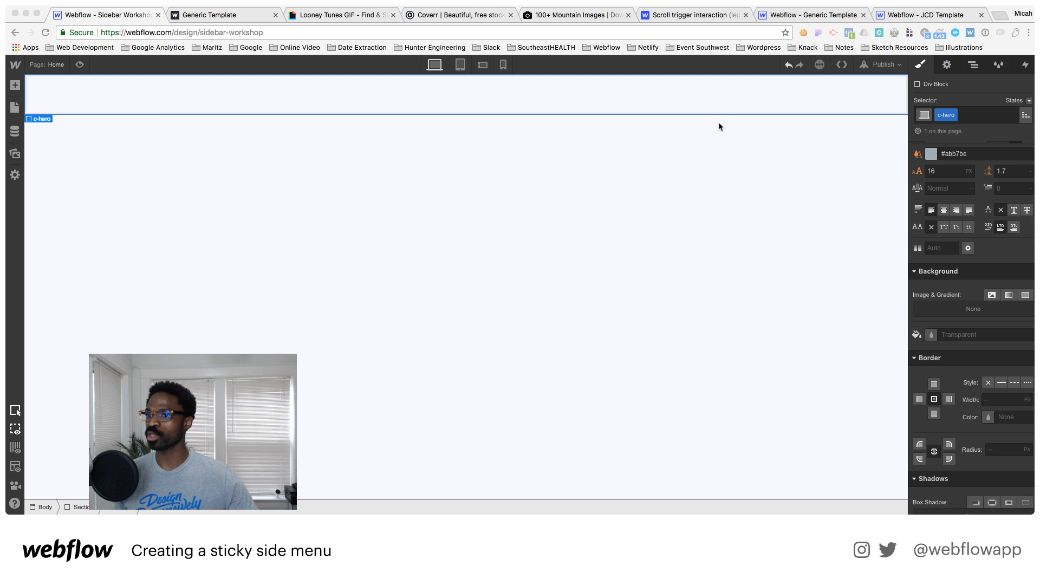
pyautogui.click(741, 101)
pyautogui.scroll(5, 997, 208)
pyautogui.scroll(5, 995, 197)
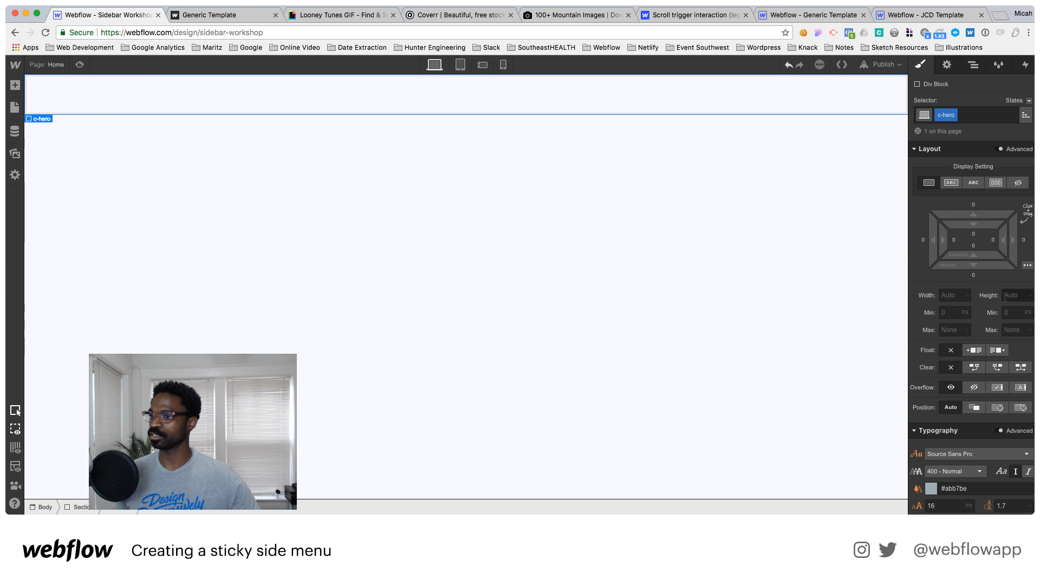
pyautogui.click(1005, 295)
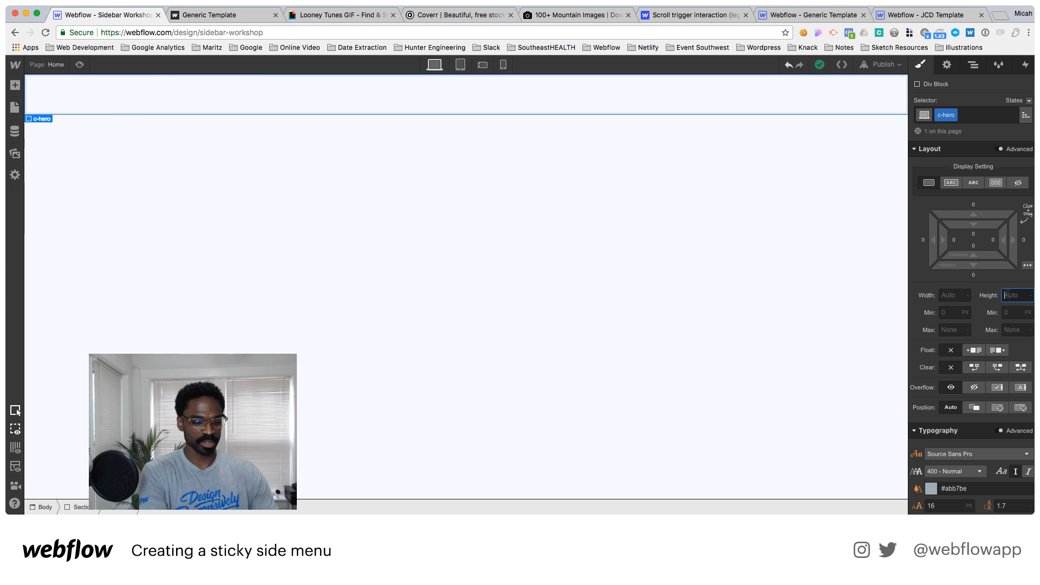
pyautogui.write('95')
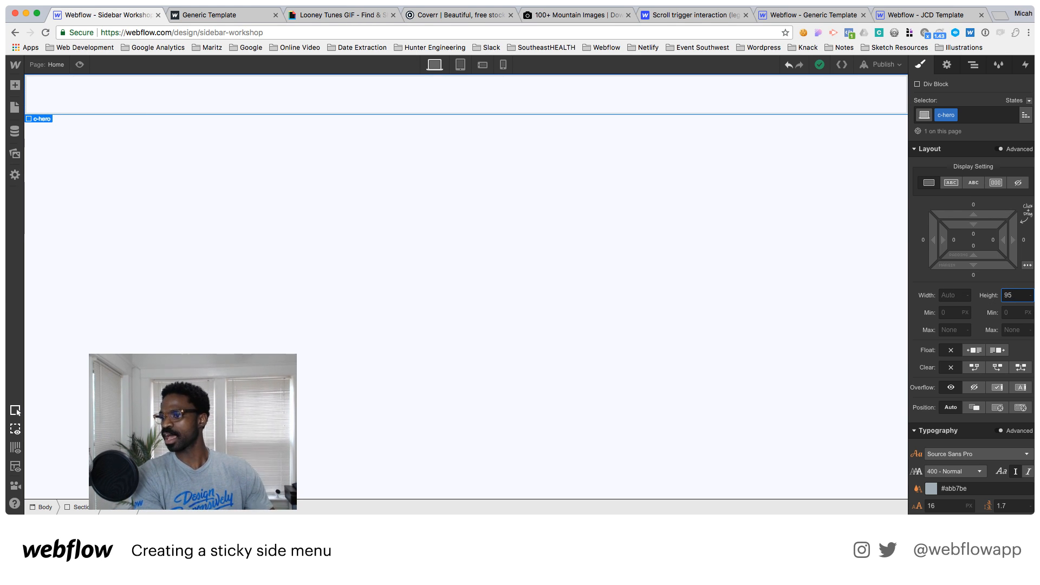
pyautogui.write('vh')
pyautogui.press('Return')
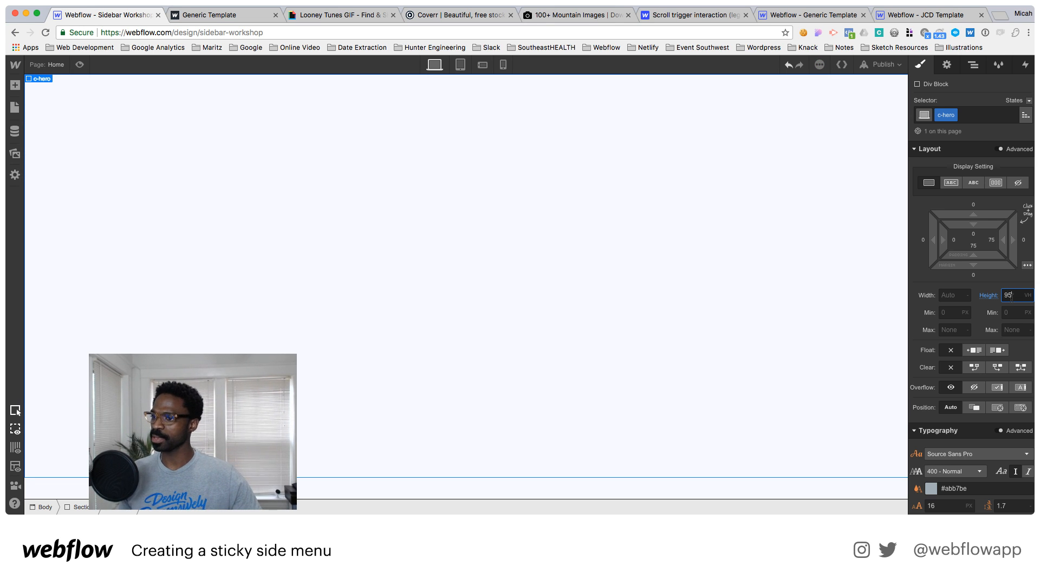
pyautogui.press('BackSpace')
pyautogui.write('0')
pyautogui.press('Return')
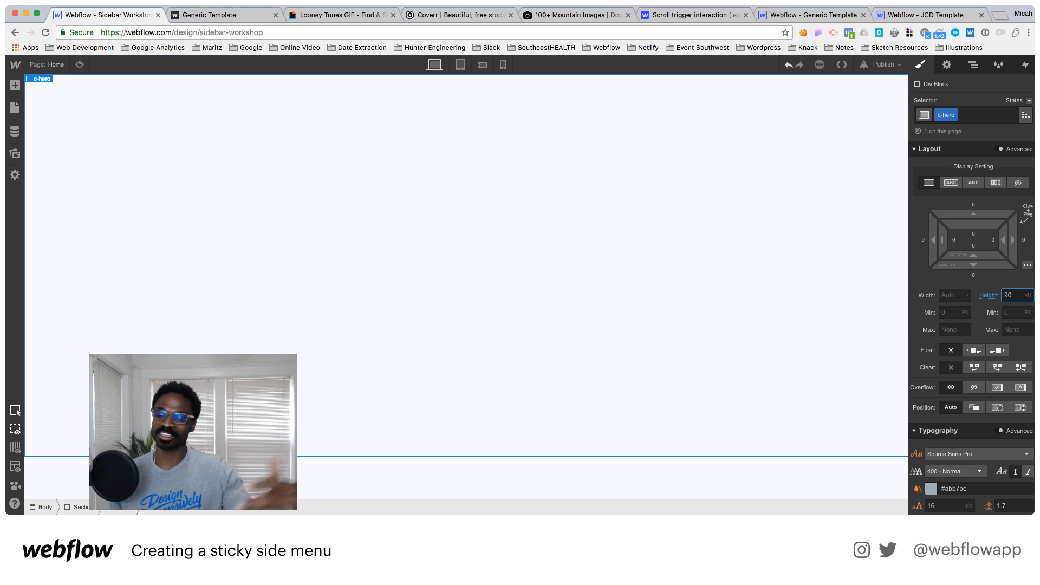
pyautogui.scroll(-10, 996, 318)
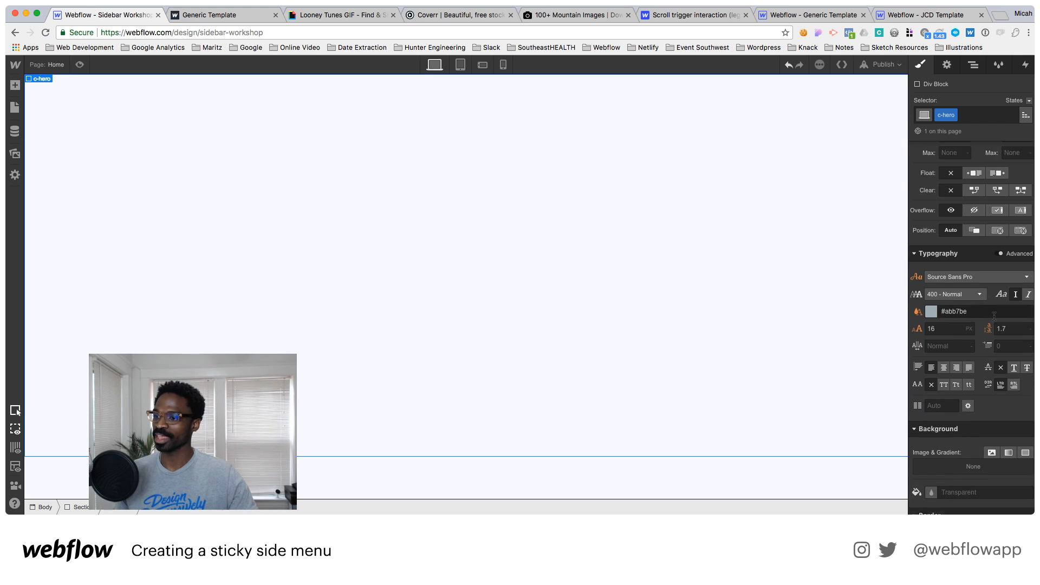
pyautogui.scroll(-4, 994, 312)
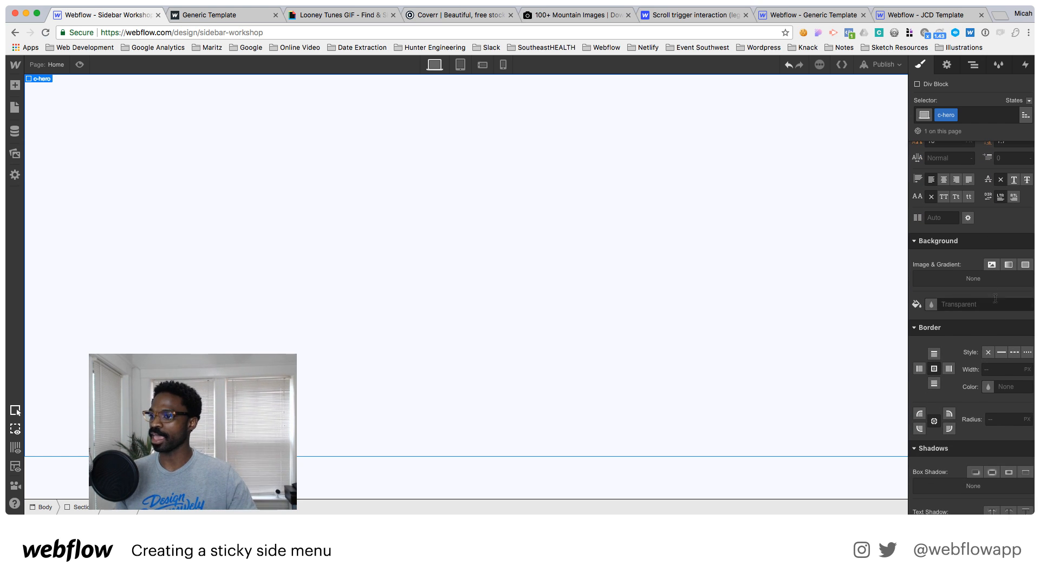
pyautogui.scroll(14, 991, 276)
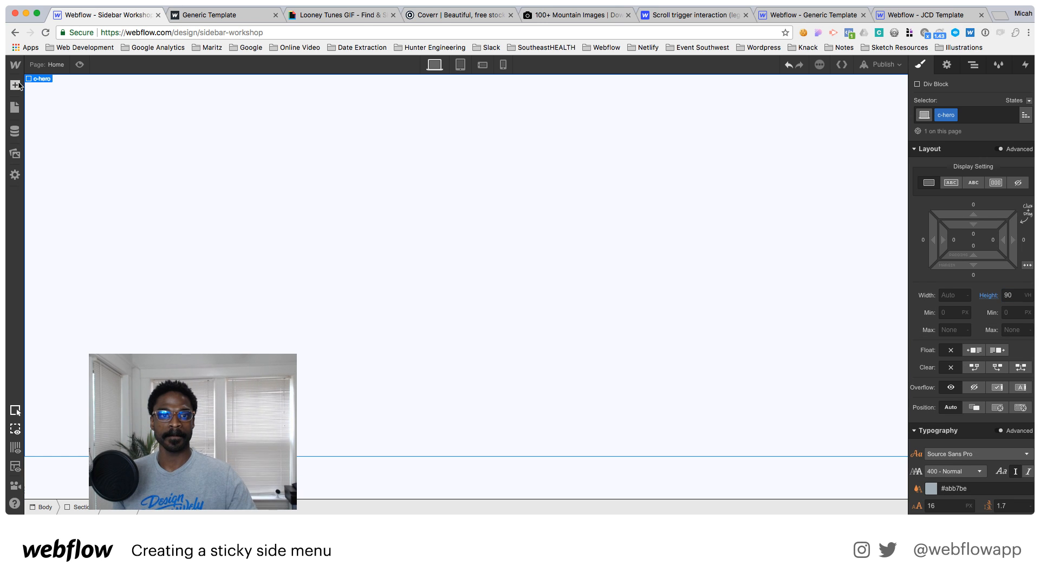
# Add a background video element inside the c-hero div block and give it a new class named c-hero__back-video
pyautogui.click(15, 85)
pyautogui.scroll(-10, 97, 282)
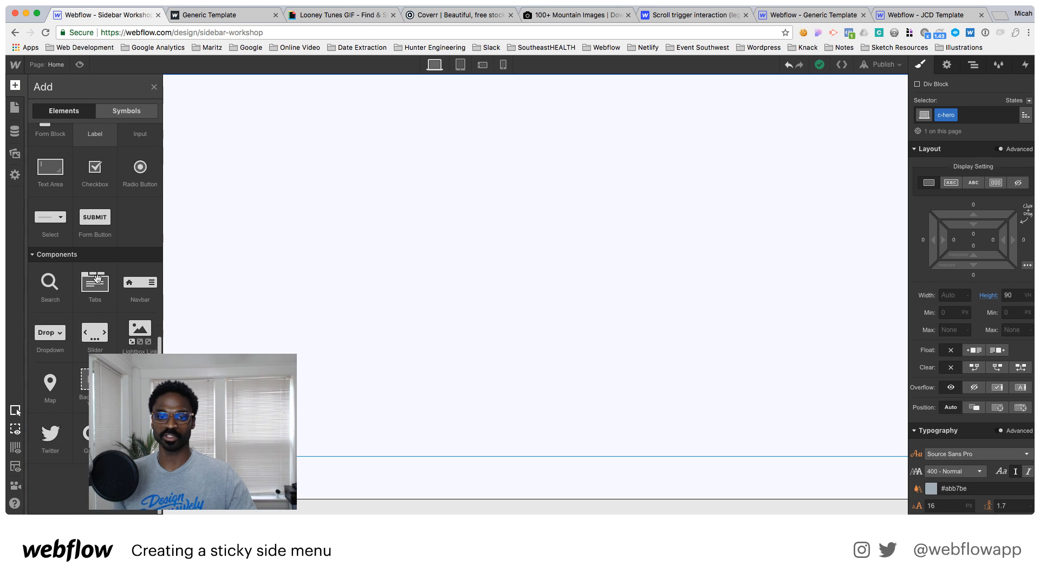
pyautogui.click(85, 375)
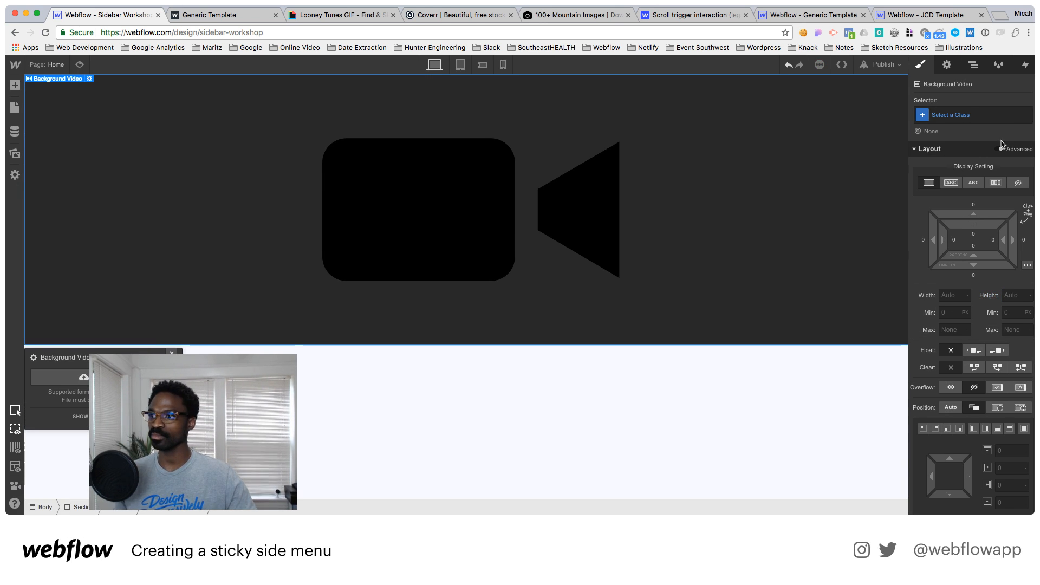
pyautogui.click(962, 115)
pyautogui.write('c-hero__')
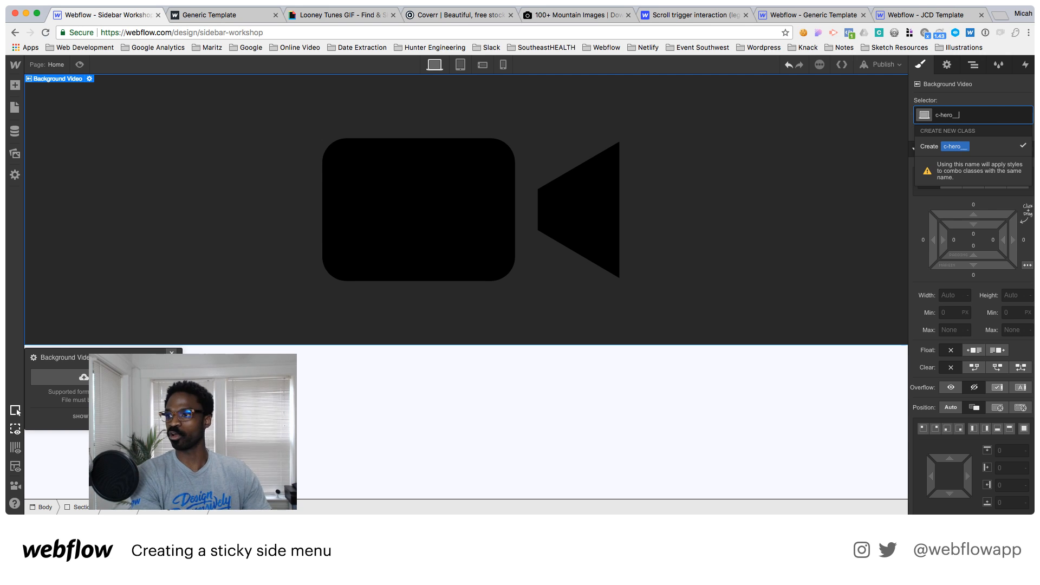
pyautogui.write(')_)back-video')
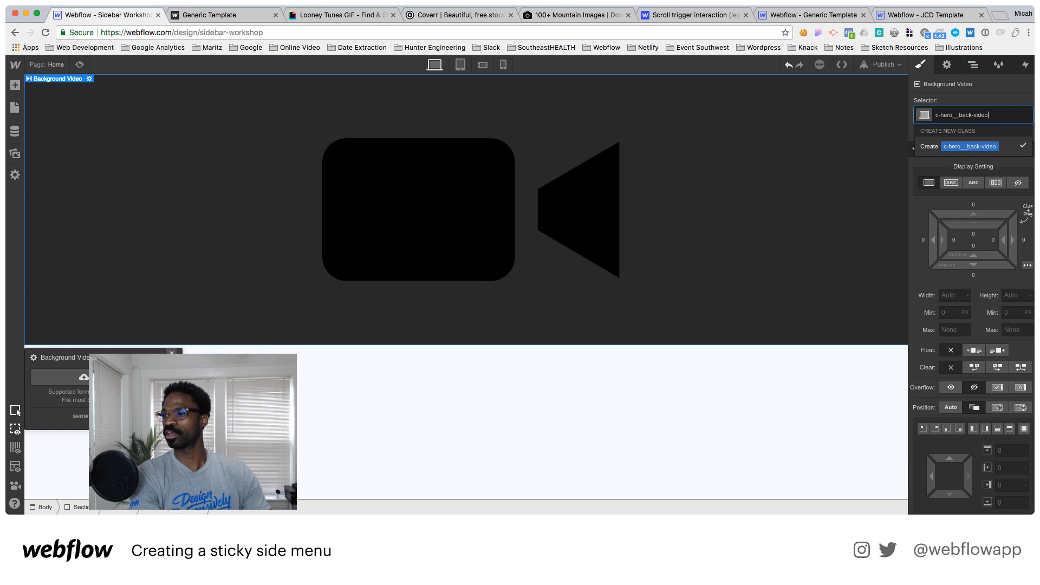
pyautogui.press('Return')
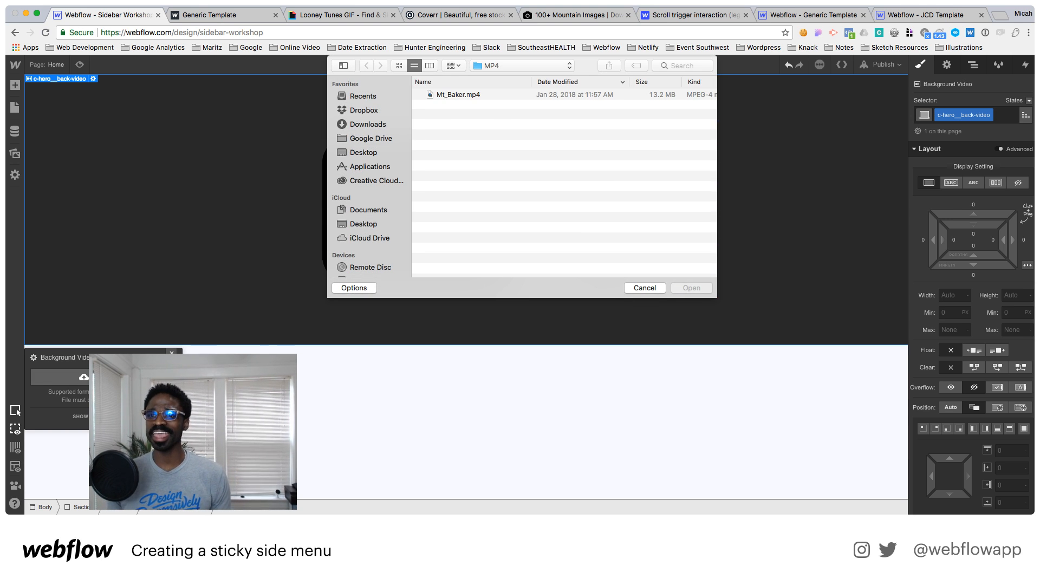
# Upload Mt_Baker.mp4 as the background video file and view the Mt. Baker clip's source in the Coverr gallery
pyautogui.doubleClick(469, 98)
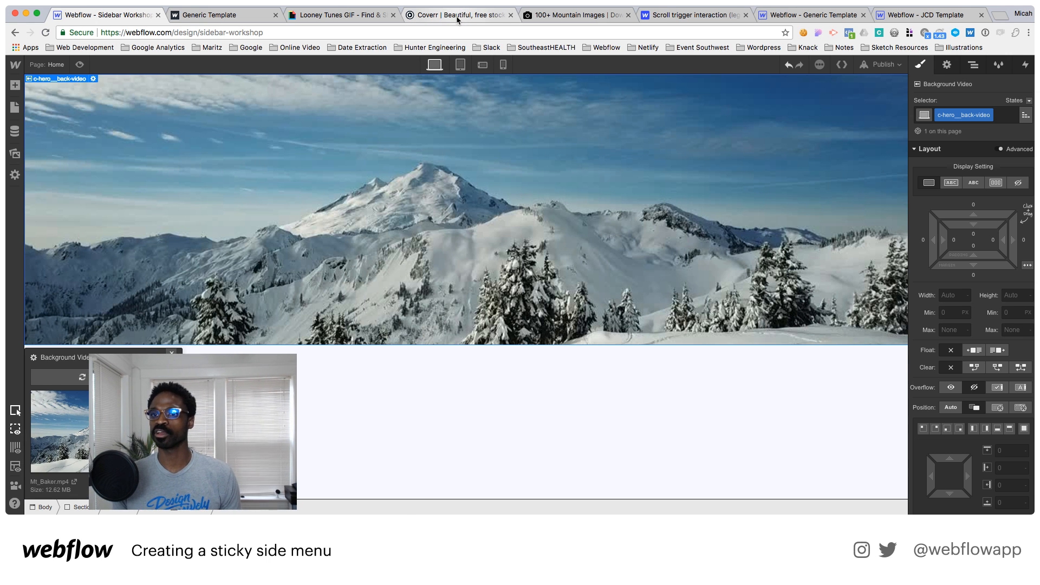
pyautogui.click(457, 16)
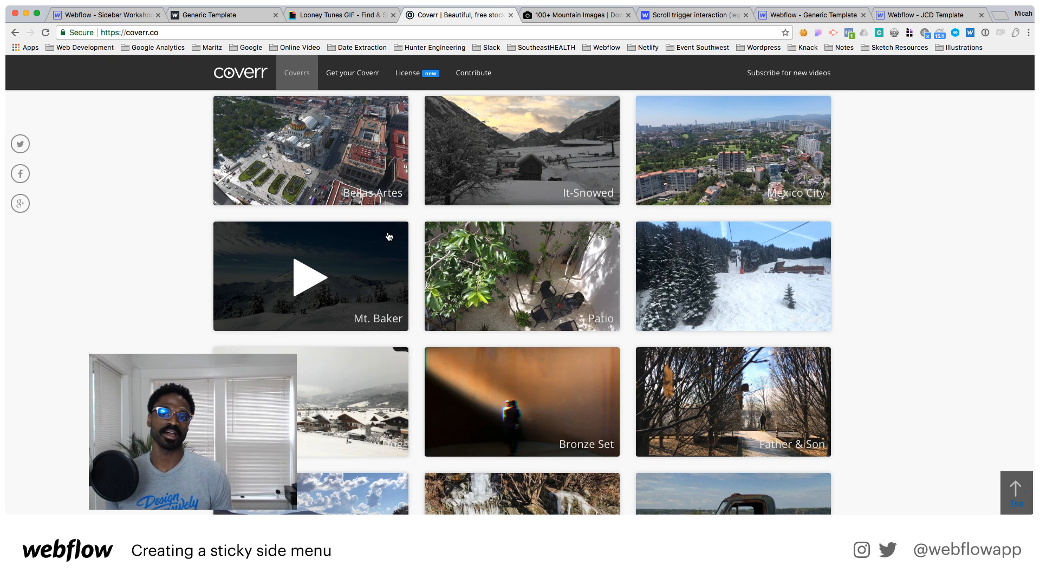
pyautogui.click(140, 22)
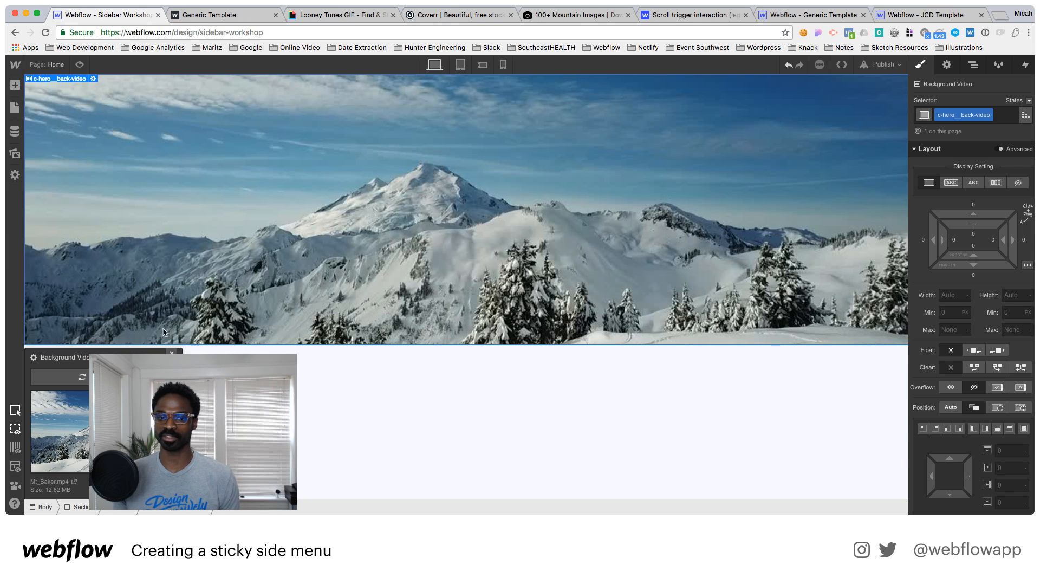
# Dismiss the background video settings and set the video element's height to 100%
pyautogui.click(171, 352)
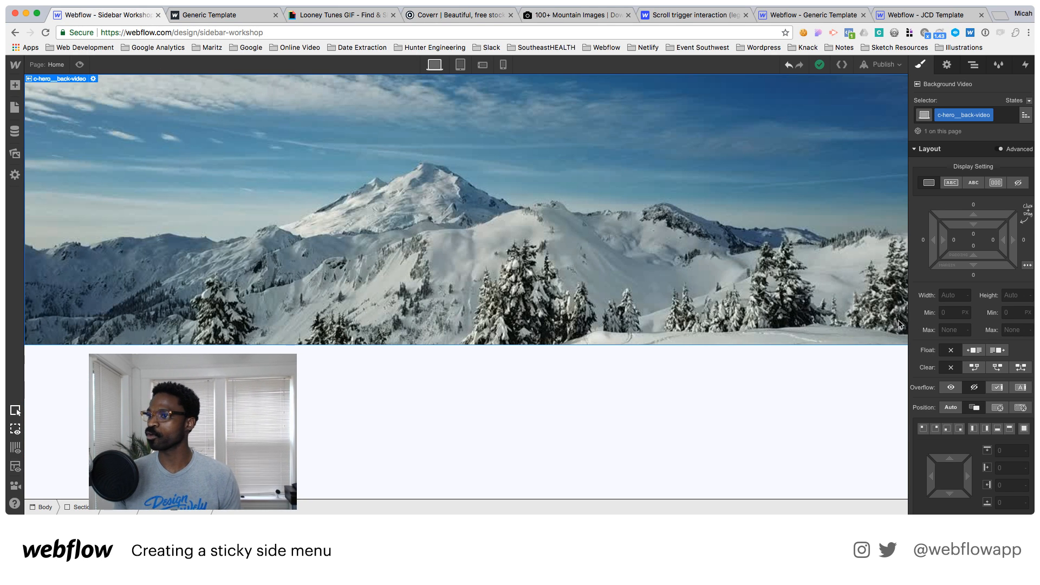
pyautogui.click(1018, 296)
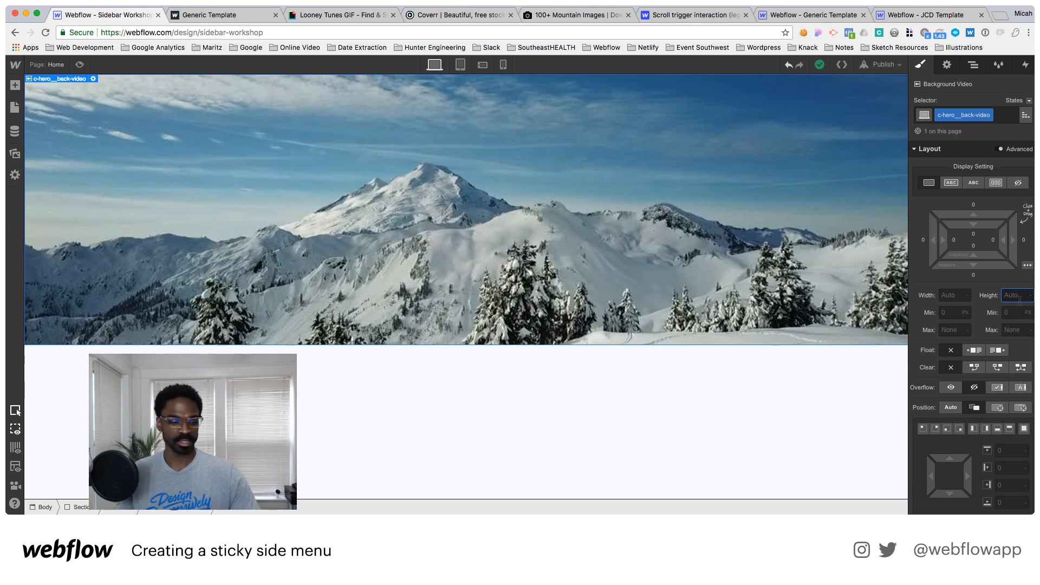
pyautogui.write('100%')
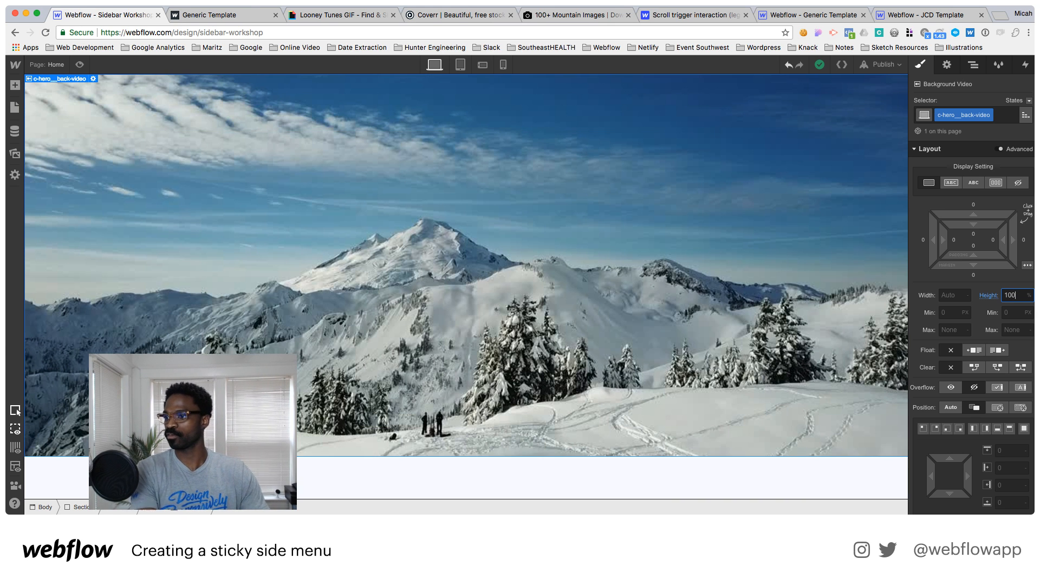
# Add a solid color overlay to the background video using #0E1134 at 80% opacity
pyautogui.scroll(-5, 970, 359)
pyautogui.scroll(-7, 970, 359)
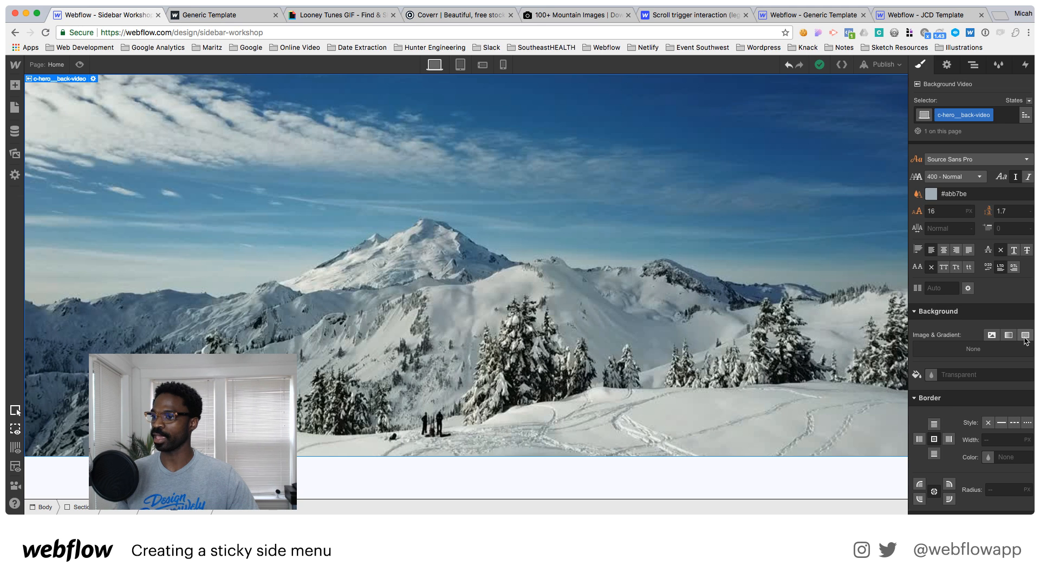
pyautogui.click(1025, 336)
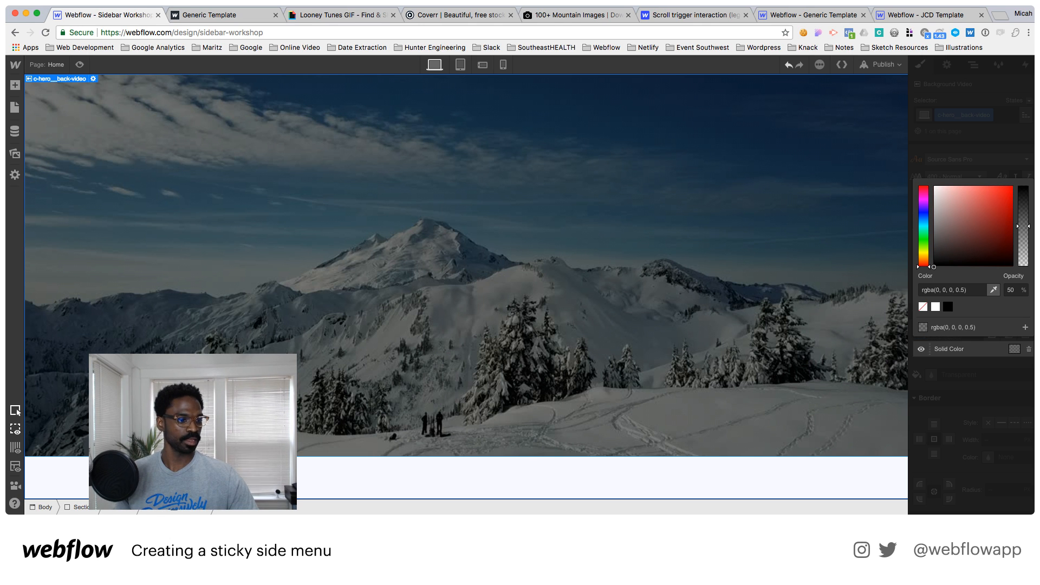
pyautogui.press('super+Tab')
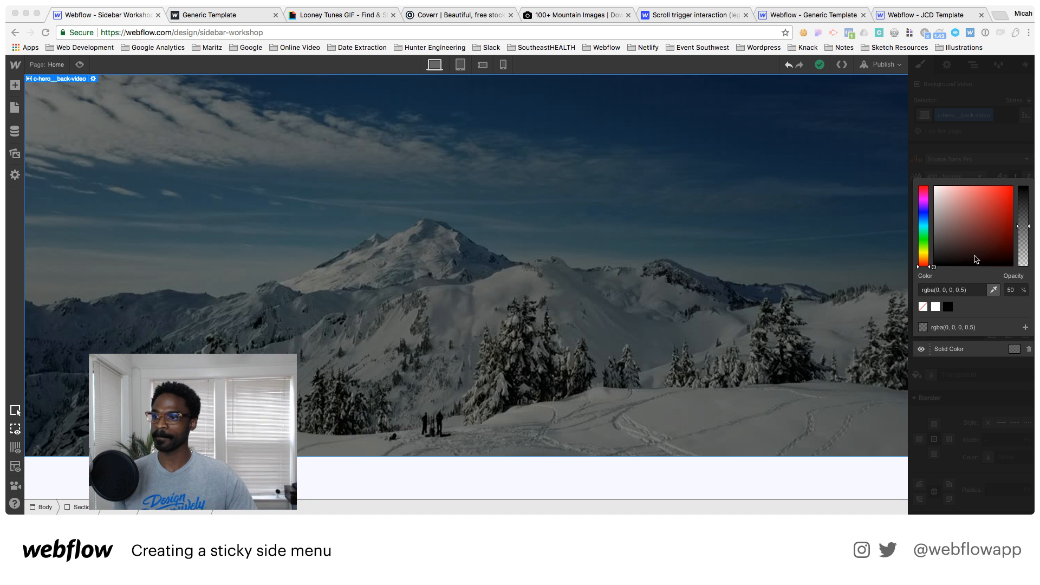
pyautogui.press('super+Tab')
pyautogui.click(950, 290)
pyautogui.write('#0e1134')
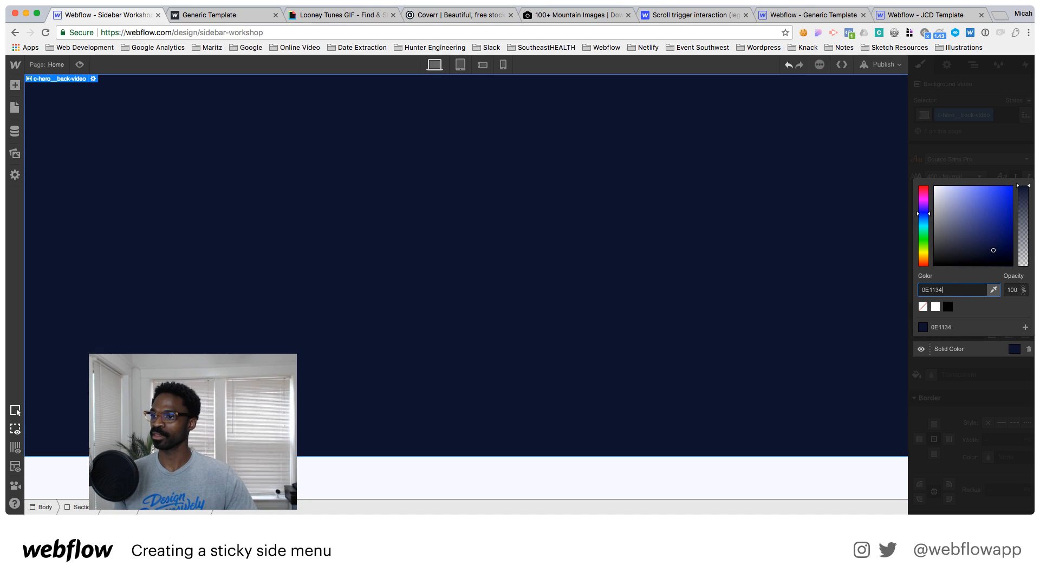
pyautogui.press('Tab')
pyautogui.write('80')
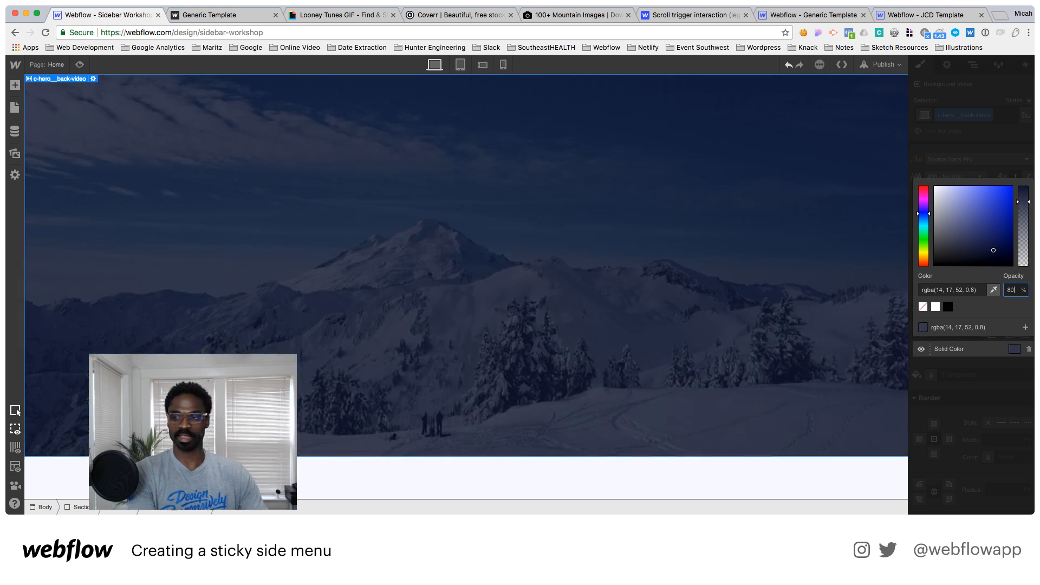
pyautogui.press('Return')
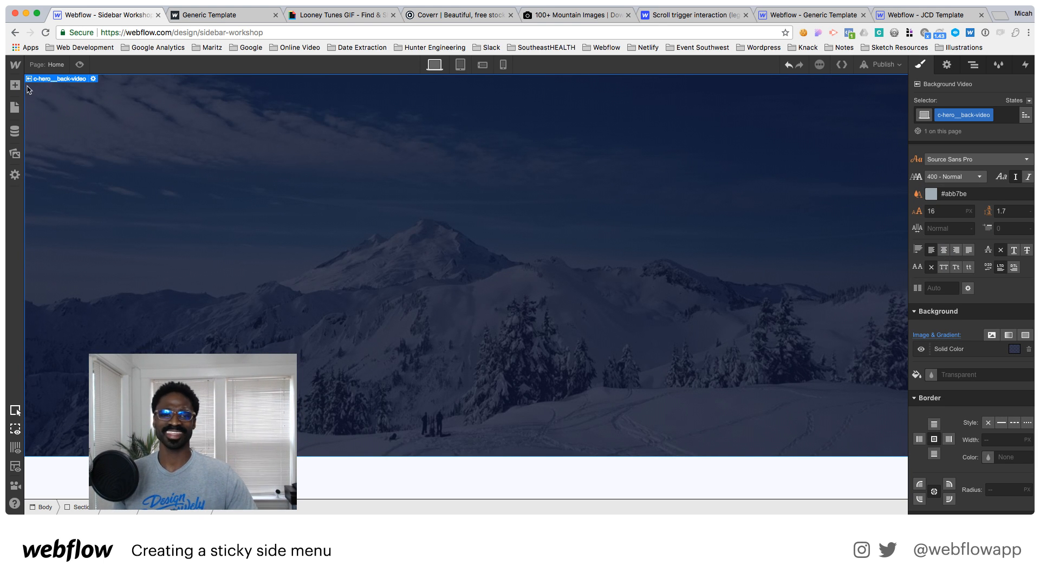
# Give the background video a vertical flex layout with its children centered on both axes
pyautogui.scroll(1, 1006, 157)
pyautogui.scroll(5, 1006, 157)
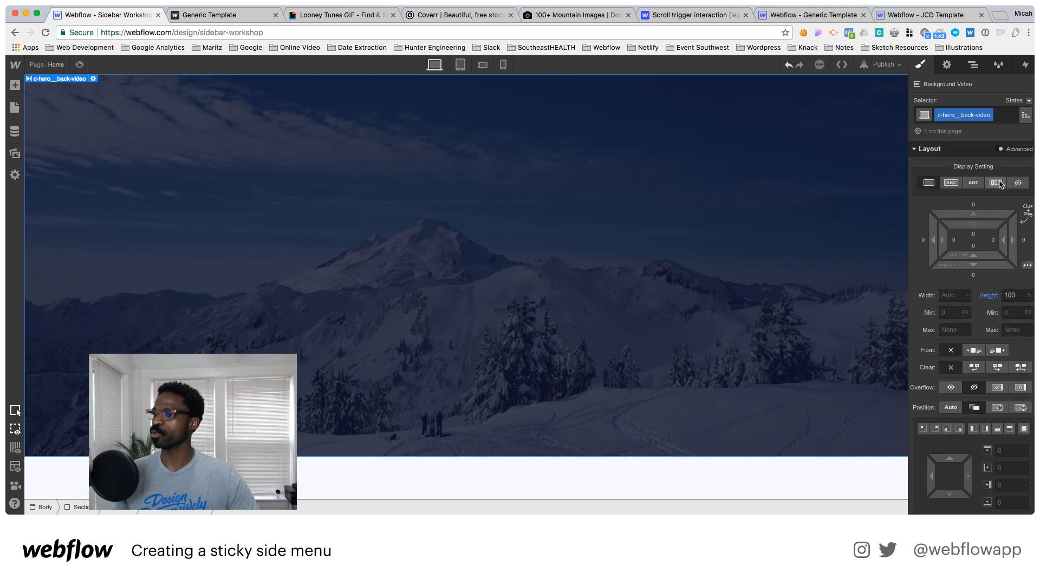
pyautogui.click(996, 183)
pyautogui.click(987, 212)
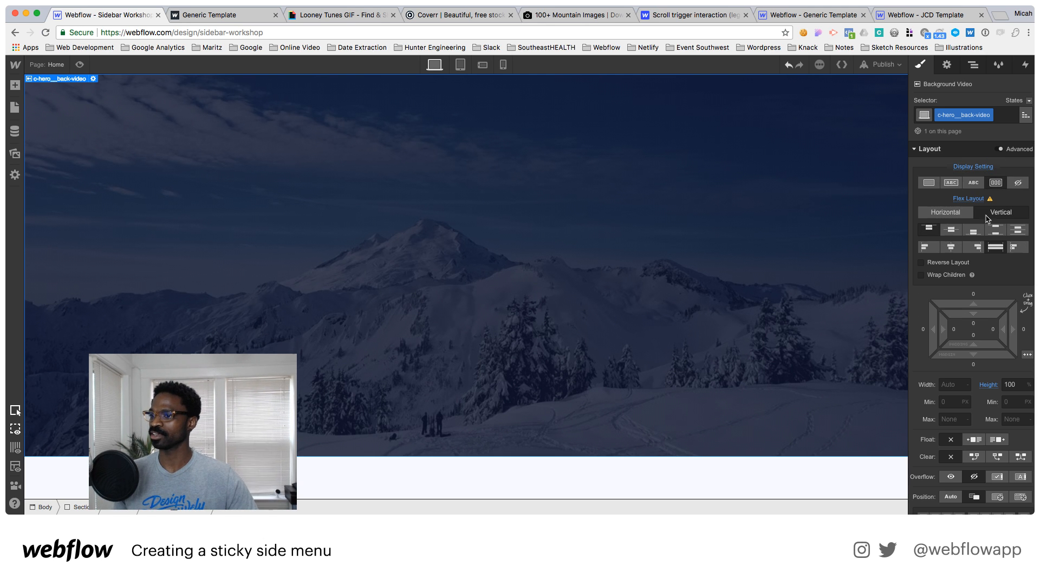
pyautogui.click(950, 229)
pyautogui.click(951, 247)
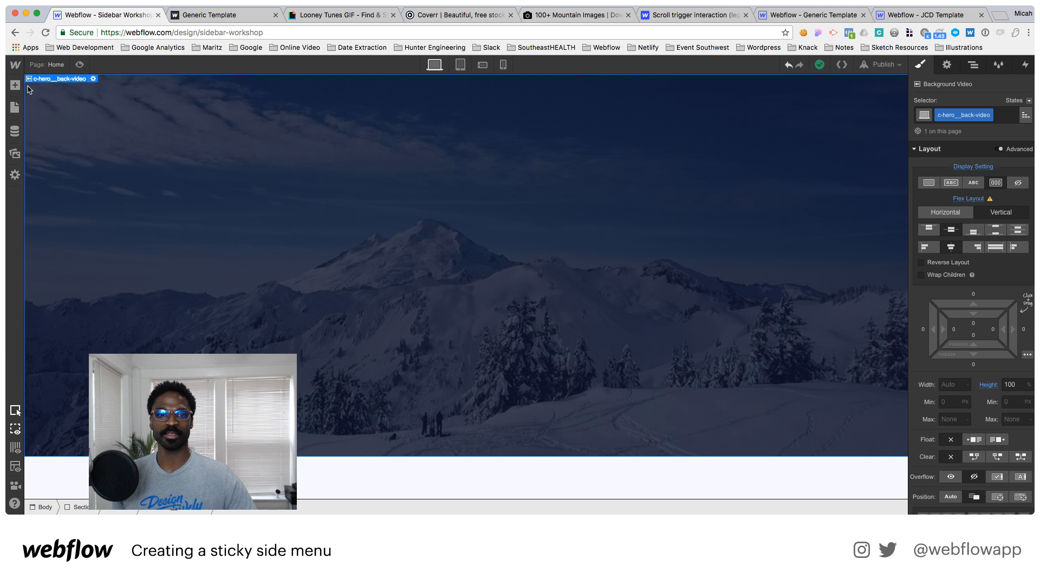
# Add a heading inside the background video and change its text to "My Lifelong Dream"
pyautogui.click(15, 85)
pyautogui.moveTo(74, 299); pyautogui.dragTo(361, 312)
pyautogui.doubleClick(448, 281)
pyautogui.doubleClick(447, 279)
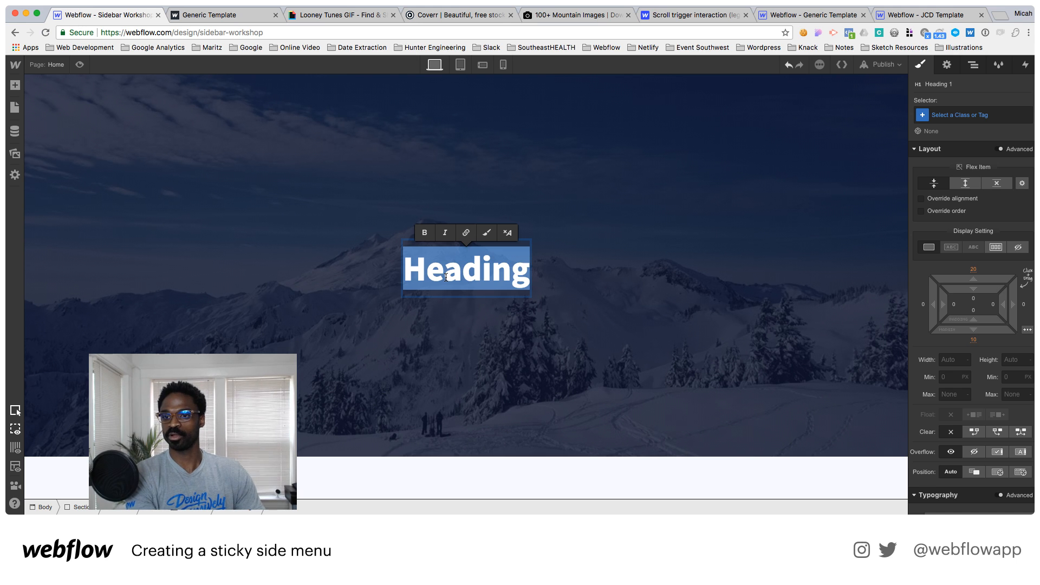
pyautogui.write('M')
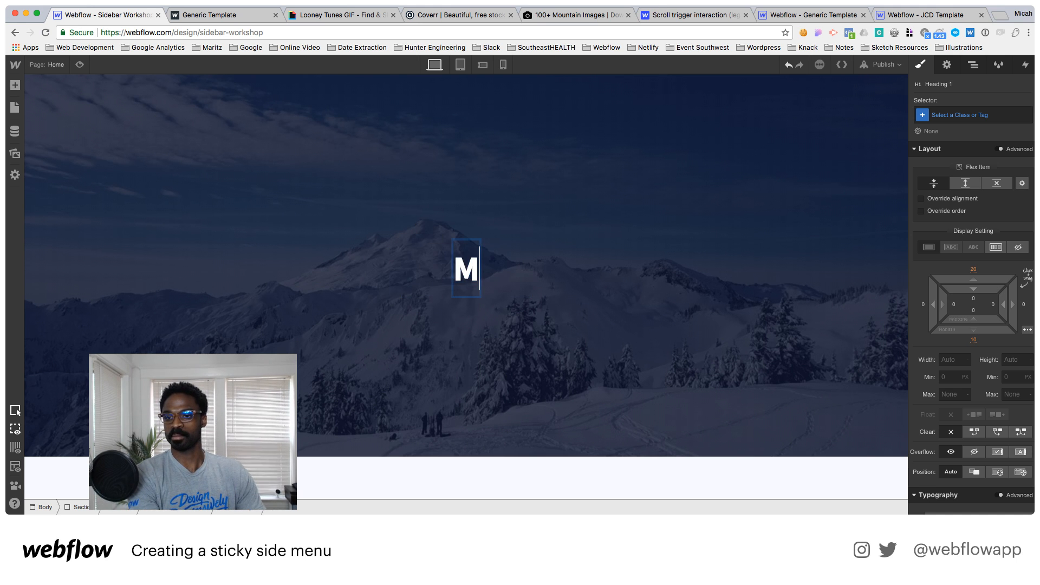
pyautogui.write('y Lifelong Dream')
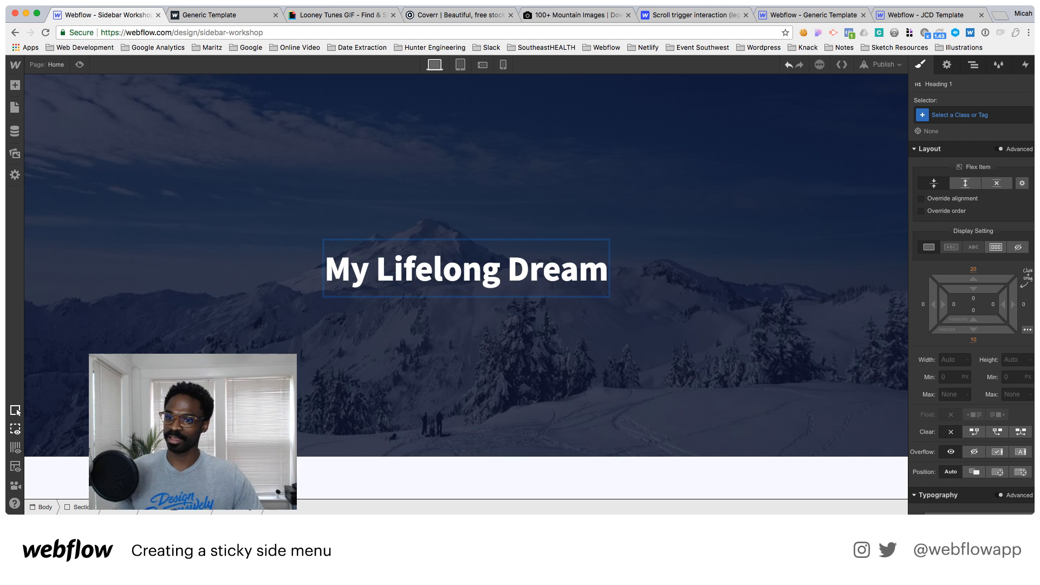
pyautogui.press('Escape')
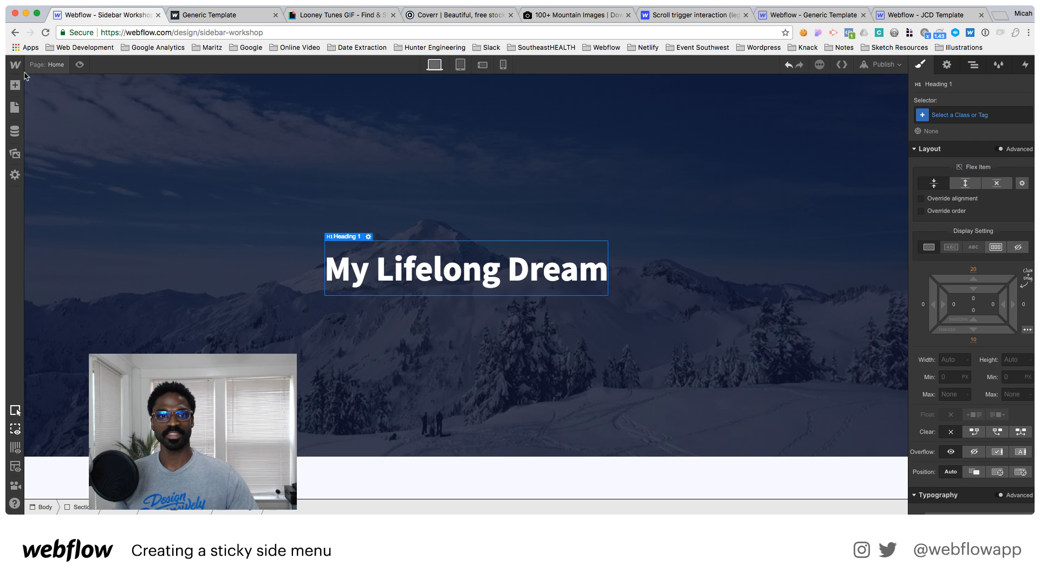
# Add a button below the heading in the background video and change its text to "Learn More"
pyautogui.click(14, 85)
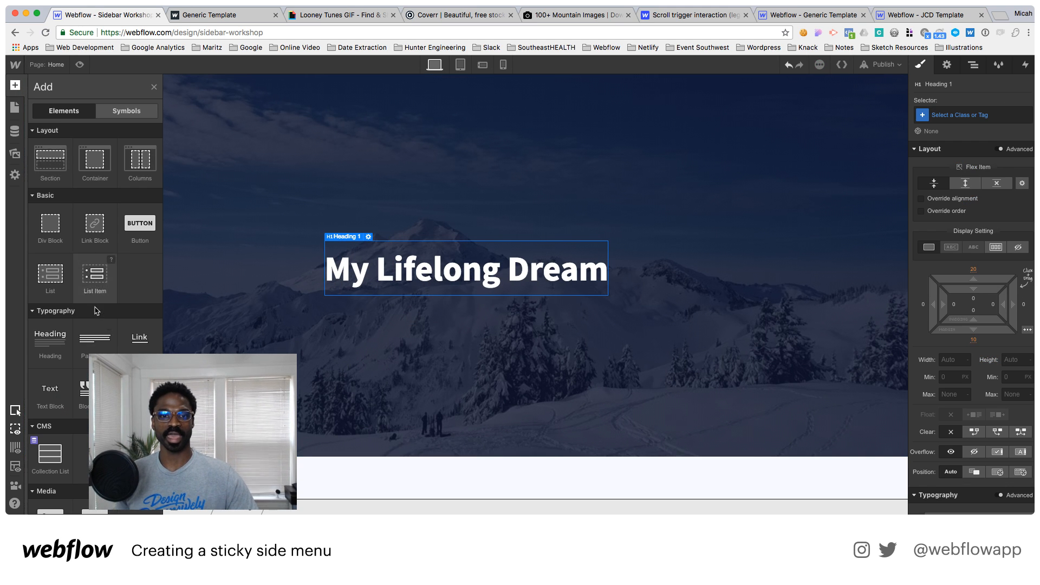
pyautogui.click(138, 231)
pyautogui.doubleClick(461, 301)
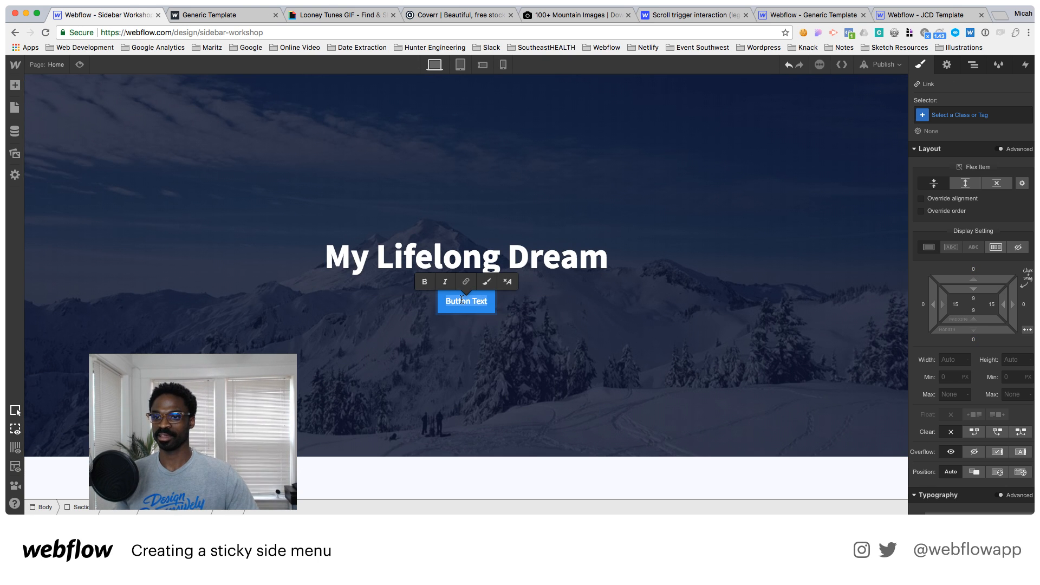
pyautogui.write('Learn More')
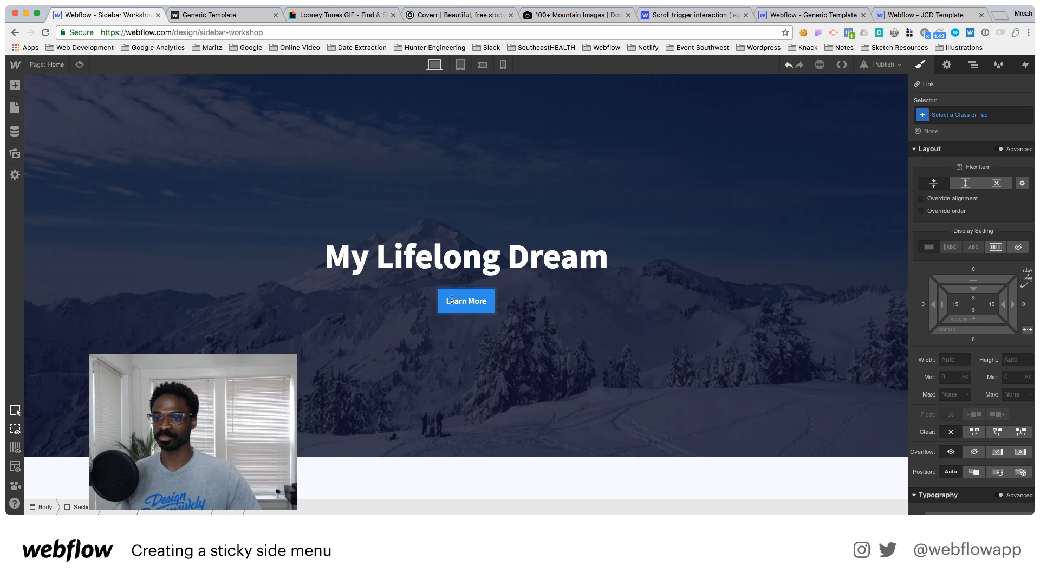
pyautogui.press('Escape')
pyautogui.click(626, 288)
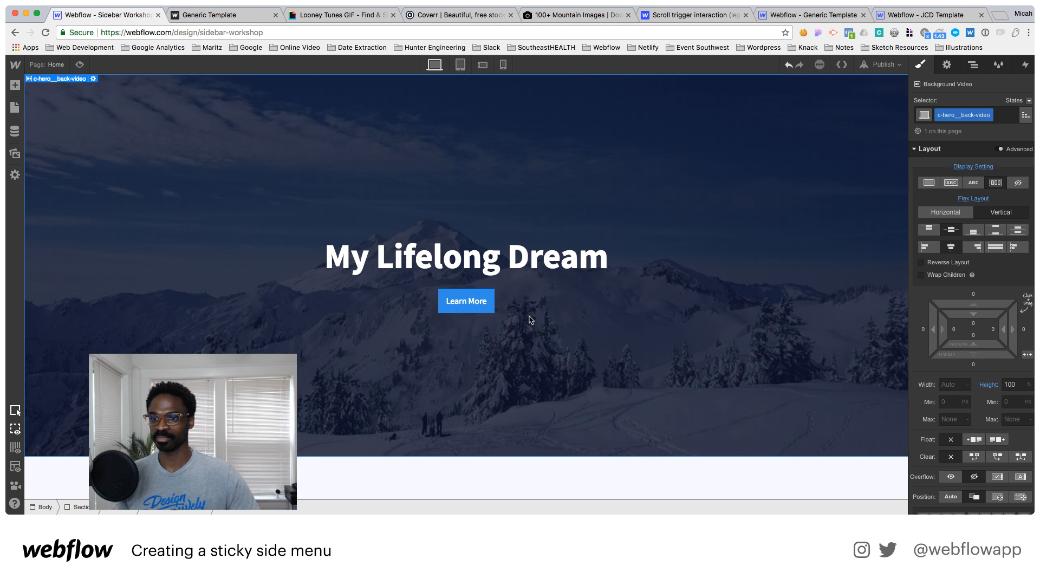
# Give the Learn More button a new class named c-hero__button
pyautogui.click(486, 301)
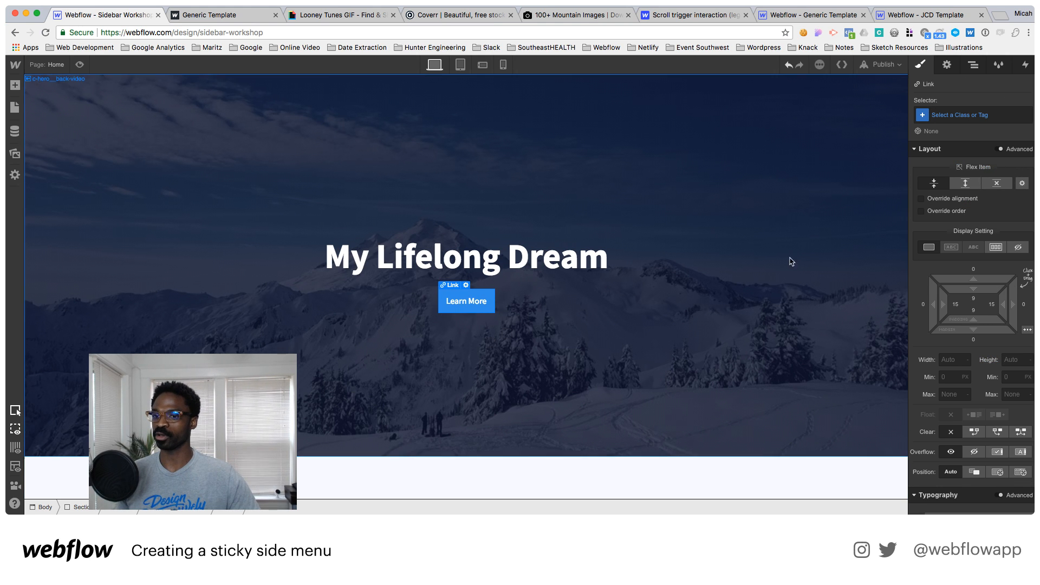
pyautogui.click(968, 116)
pyautogui.write('c-0')
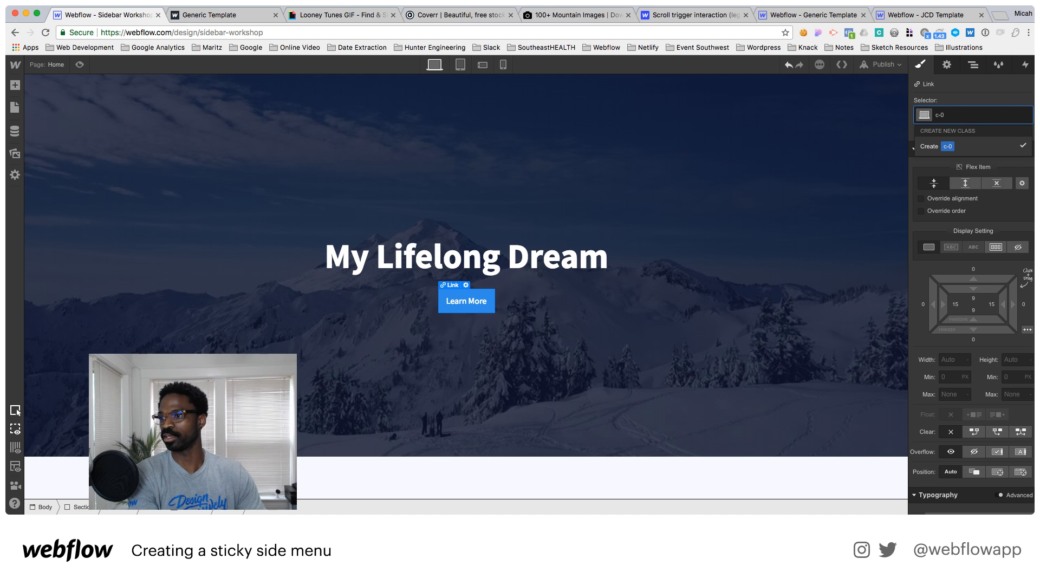
pyautogui.press('BackSpace')
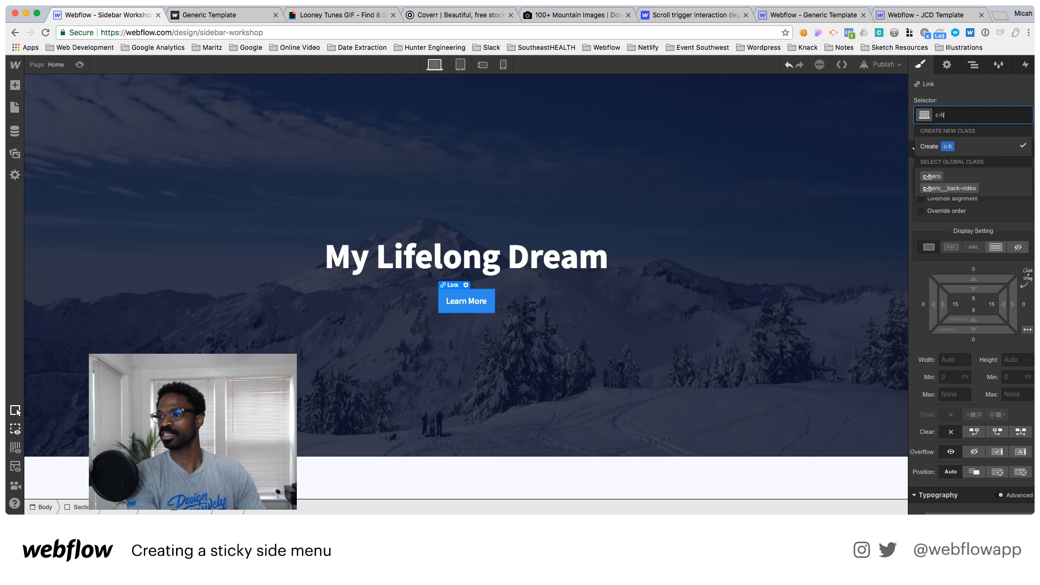
pyautogui.write('hero__button')
pyautogui.press('Return')
# Set the Learn More button's background color to #4353ff
pyautogui.scroll(-6, 975, 287)
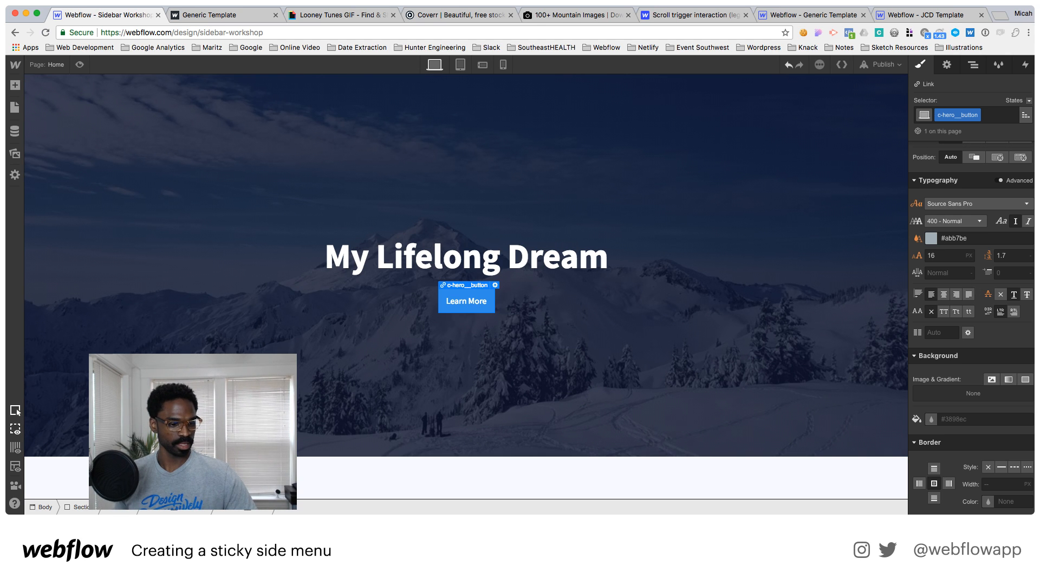
pyautogui.press('super+Tab')
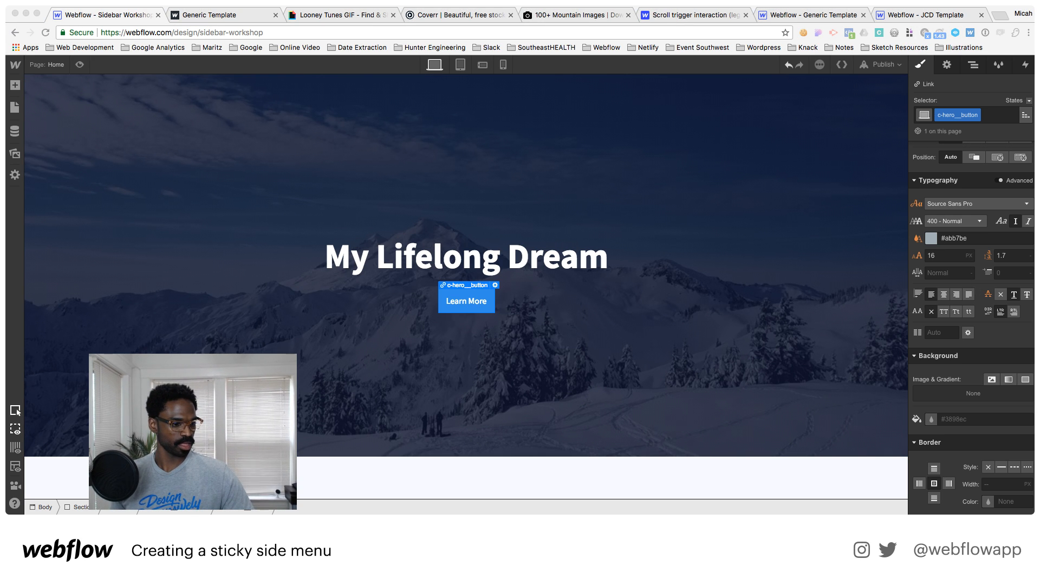
pyautogui.doubleClick(957, 239)
pyautogui.scroll(-5, 958, 260)
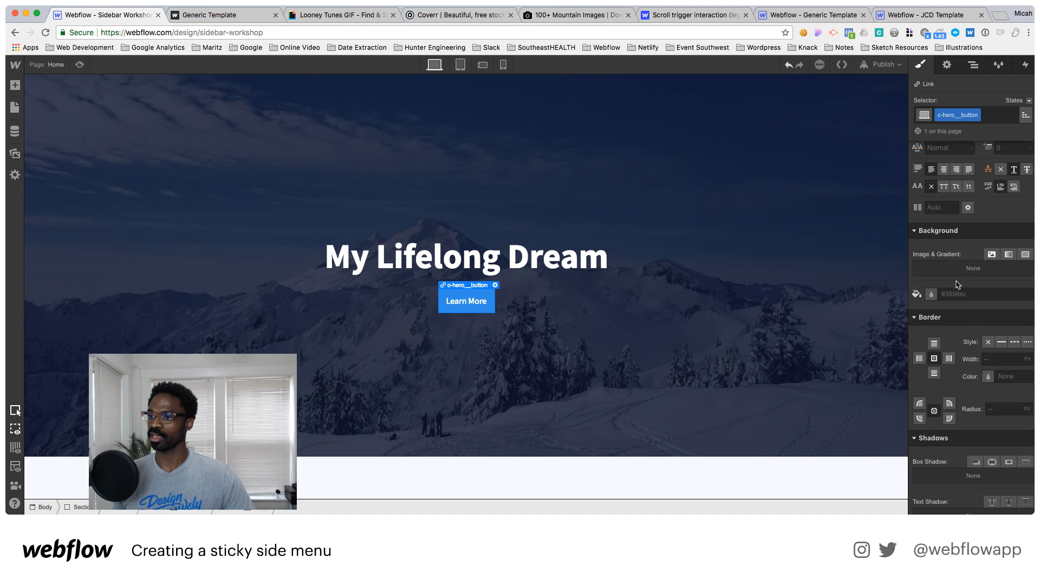
pyautogui.click(956, 265)
pyautogui.write('4353ff')
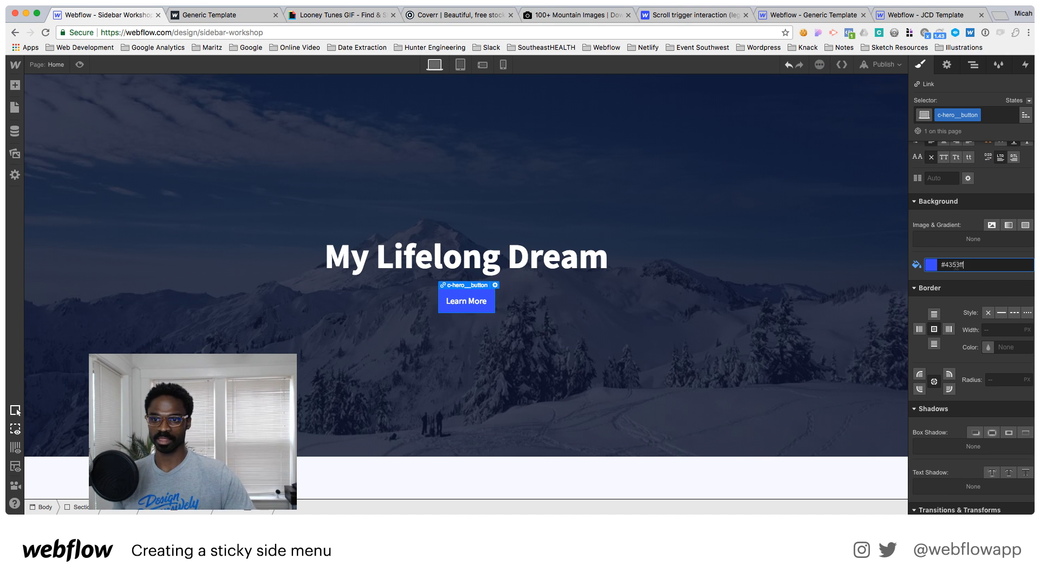
# Round the Learn More button's corners with a 10 px radius
pyautogui.scroll(-8, 970, 280)
pyautogui.scroll(-1, 984, 290)
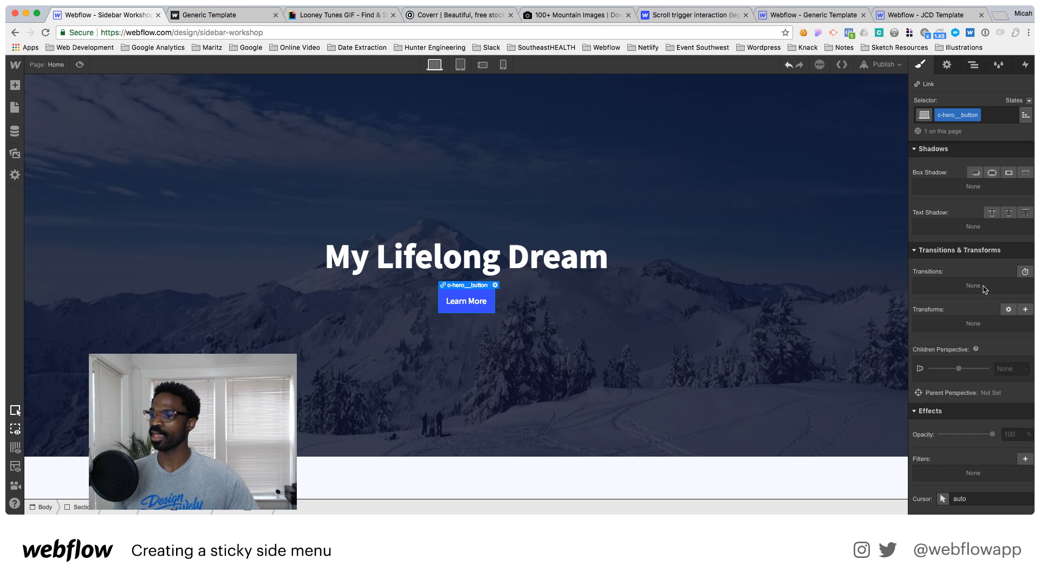
pyautogui.scroll(5, 984, 288)
pyautogui.click(1000, 267)
pyautogui.write('10')
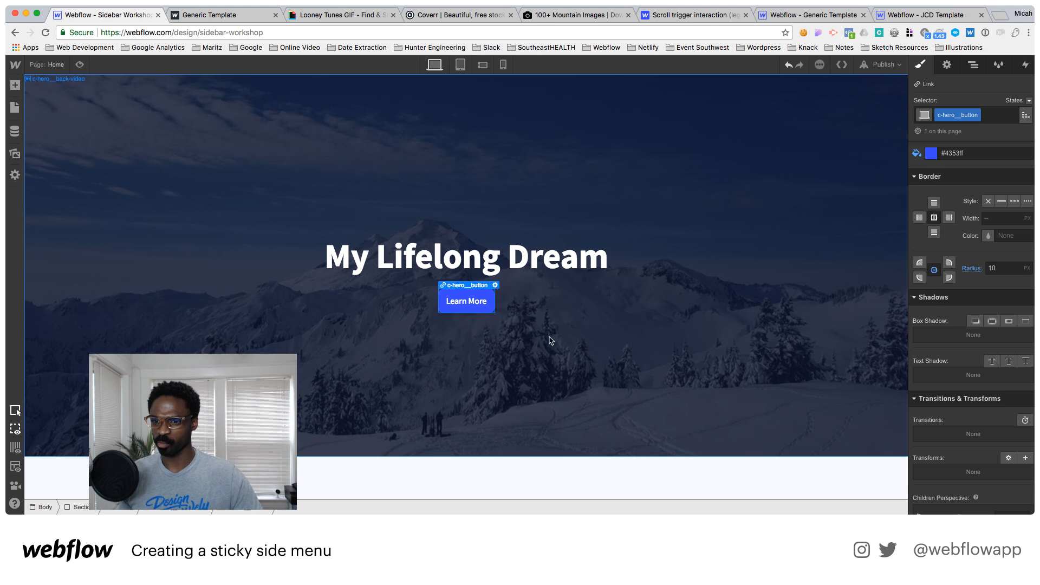
pyautogui.click(492, 317)
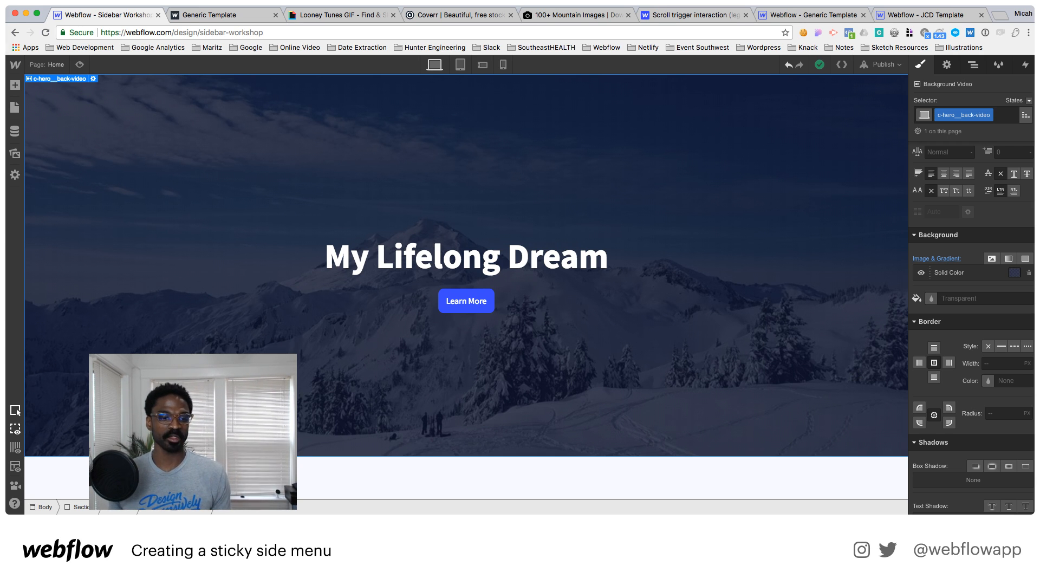
# Switch to Sketch and examine the mtbaker mockup's travels section, Photos menu and its positioning notes, then return to Webflow
pyautogui.press('super+Tab')
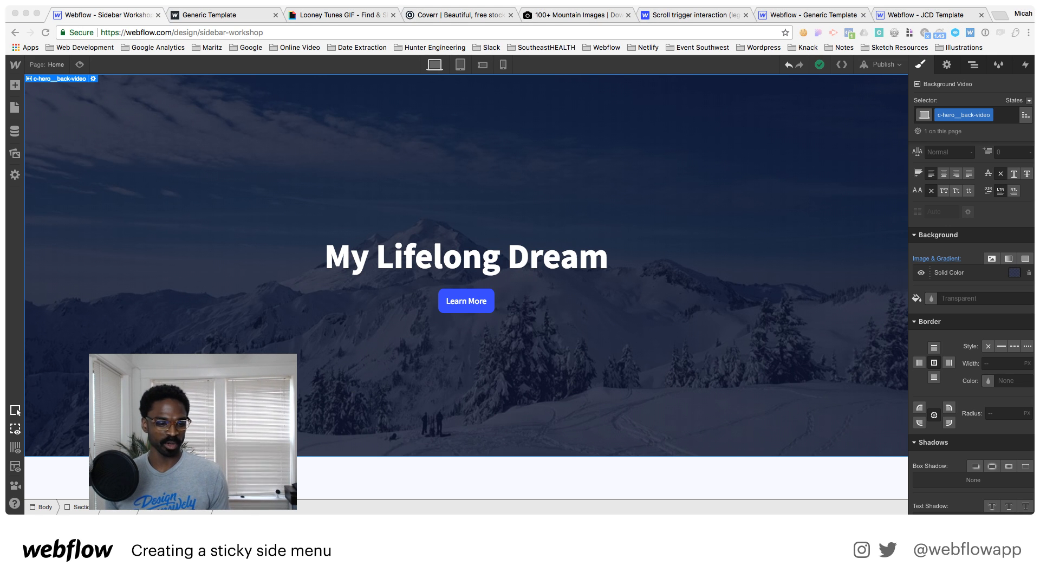
pyautogui.press('super+Tab')
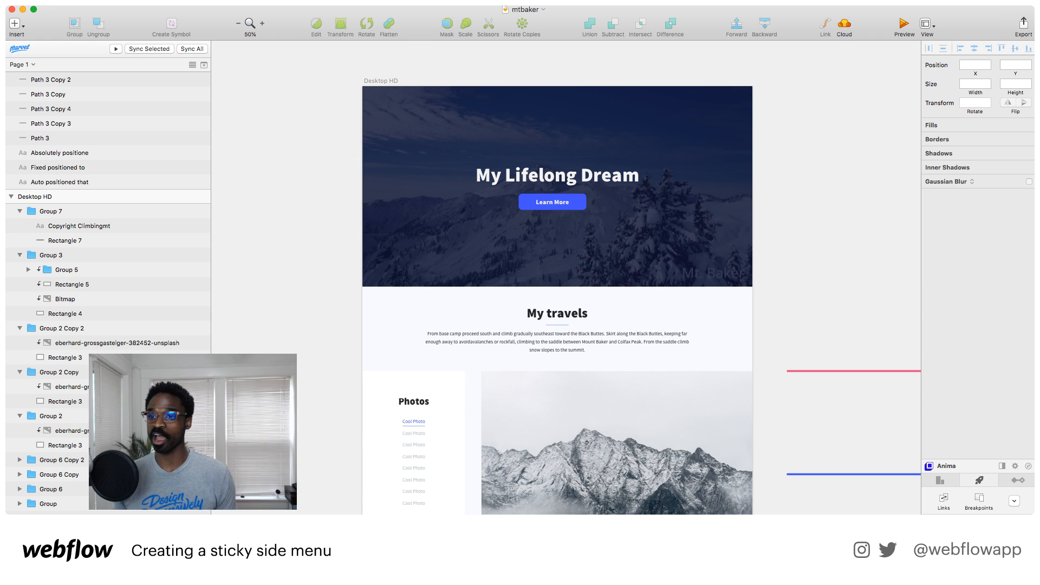
pyautogui.hscroll(1, 380, 379)
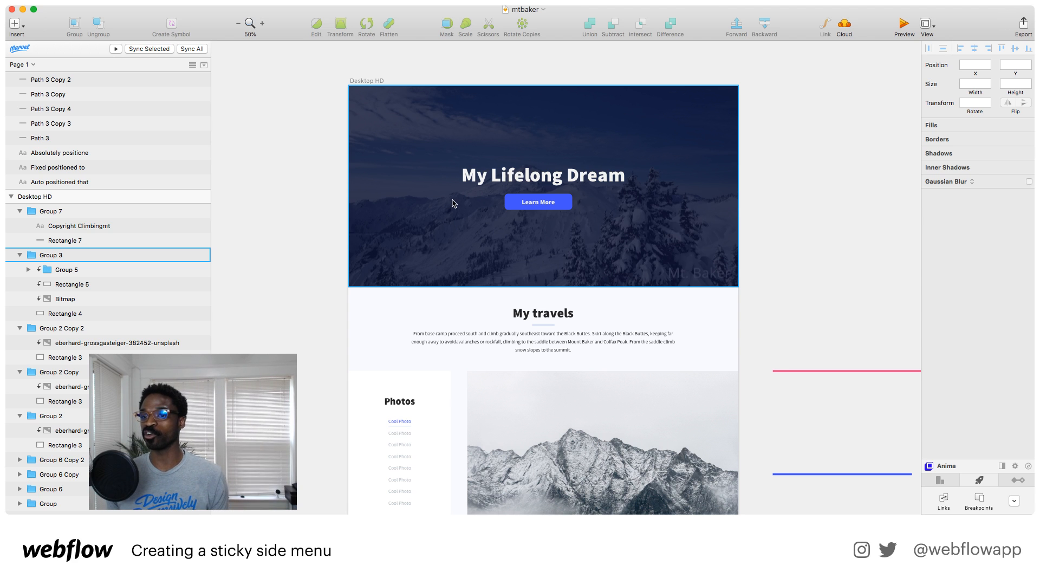
pyautogui.hscroll(1, 455, 205)
pyautogui.scroll(-3, 460, 217)
pyautogui.scroll(-1, 460, 219)
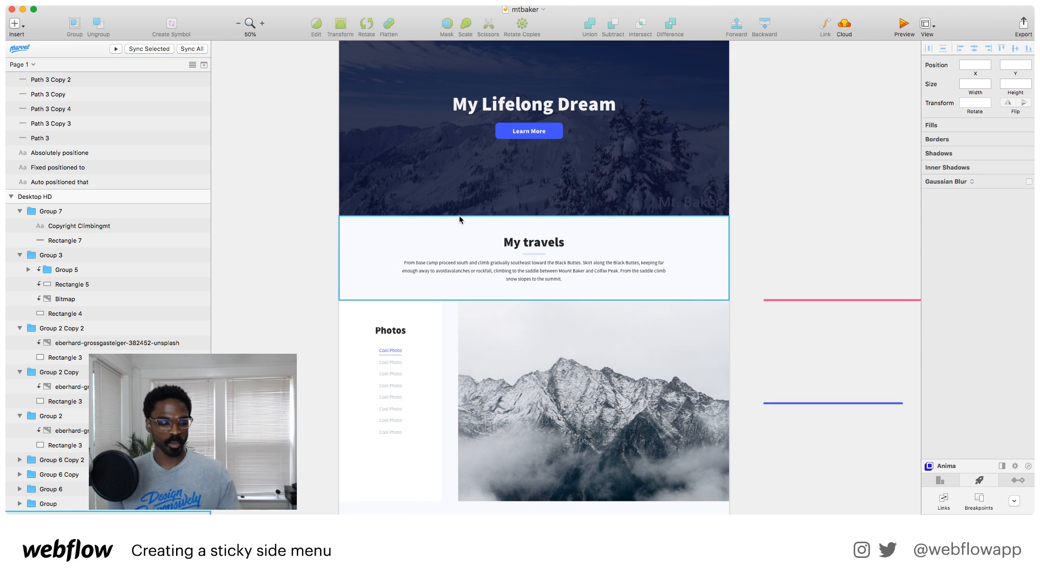
pyautogui.press('super+minus')
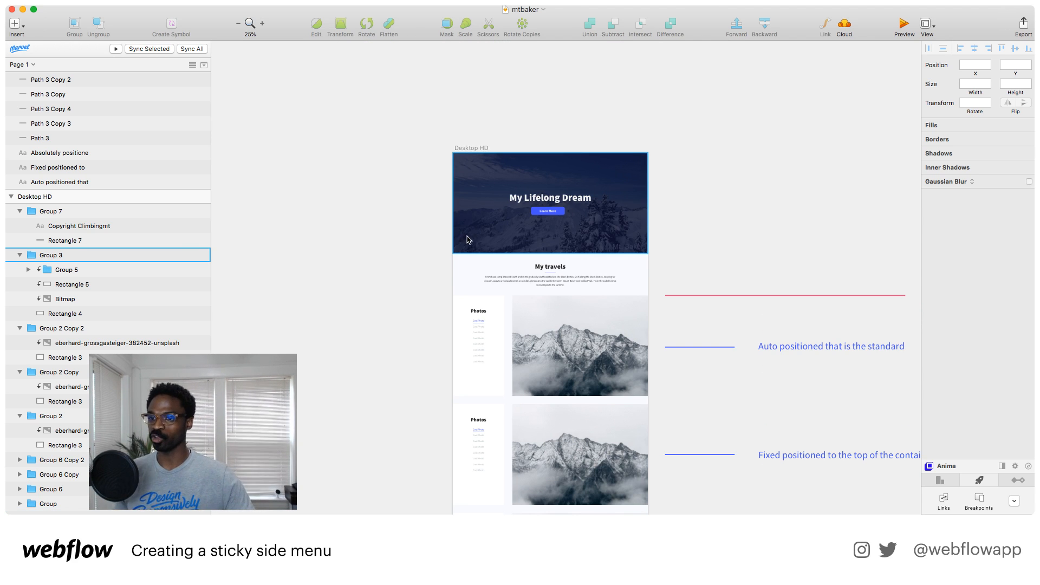
pyautogui.scroll(-3, 461, 222)
pyautogui.hscroll(3, 461, 222)
pyautogui.hscroll(2, 477, 238)
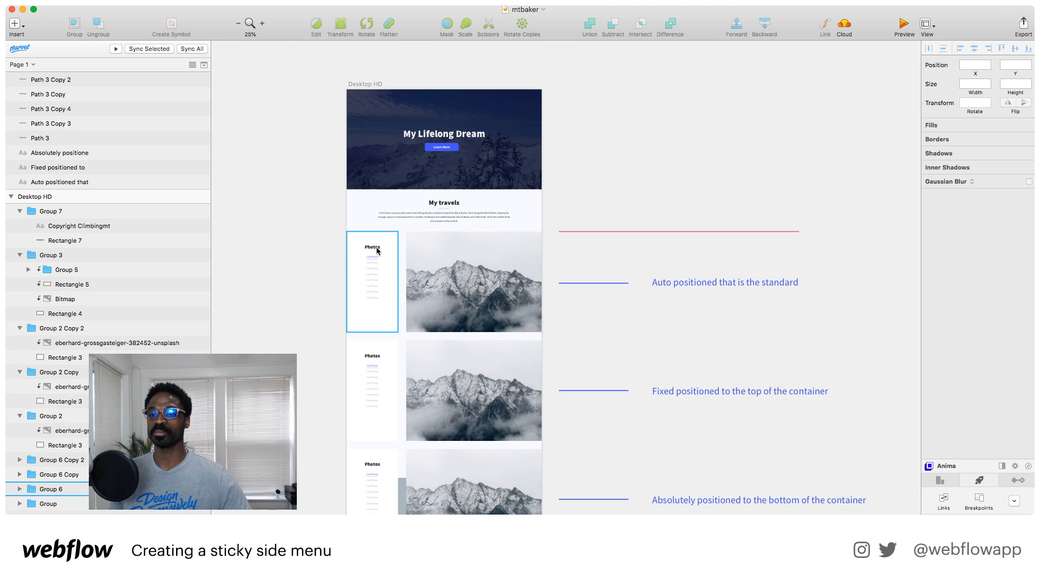
pyautogui.scroll(-3, 374, 255)
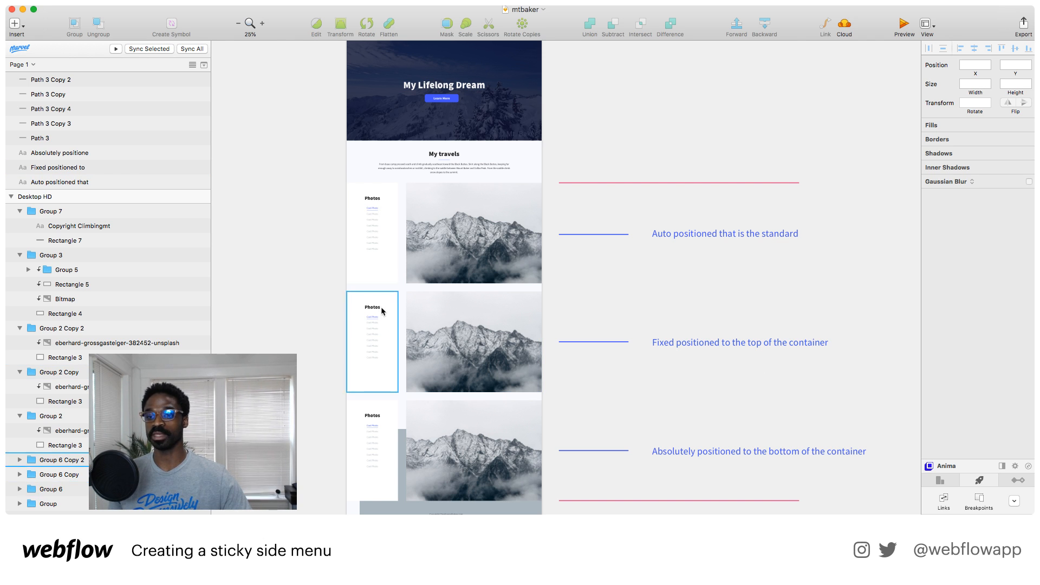
pyautogui.scroll(-3, 389, 208)
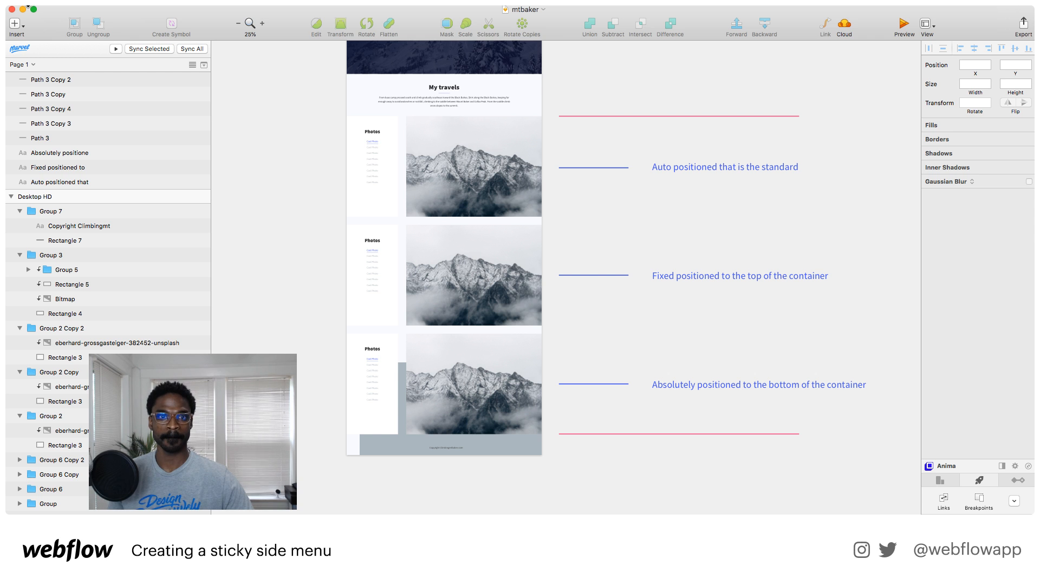
pyautogui.click(22, 10)
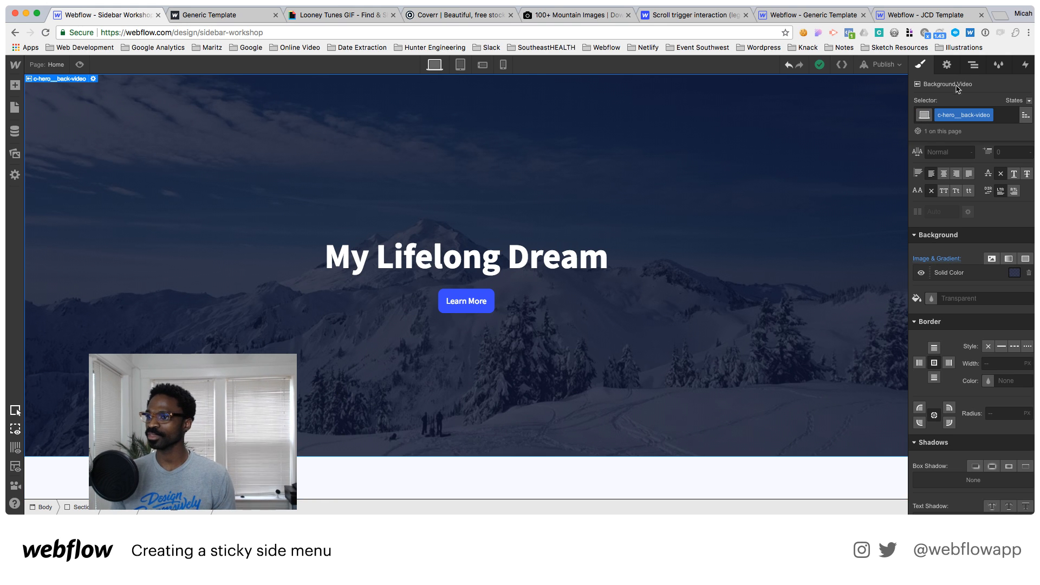
# Add a new section directly inside the Body, after the hero section
pyautogui.click(973, 65)
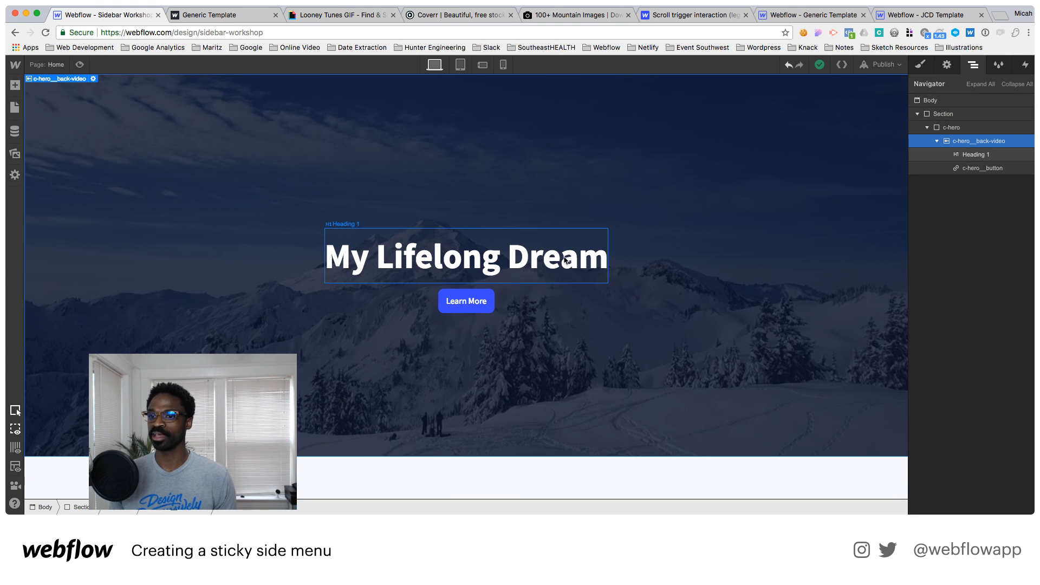
pyautogui.click(476, 302)
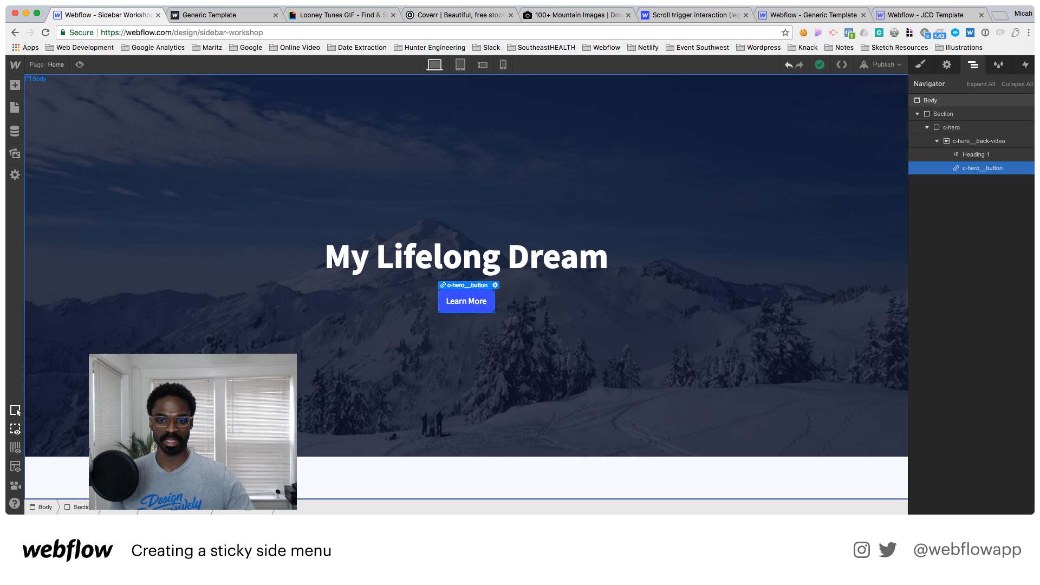
pyautogui.click(930, 101)
pyautogui.click(15, 85)
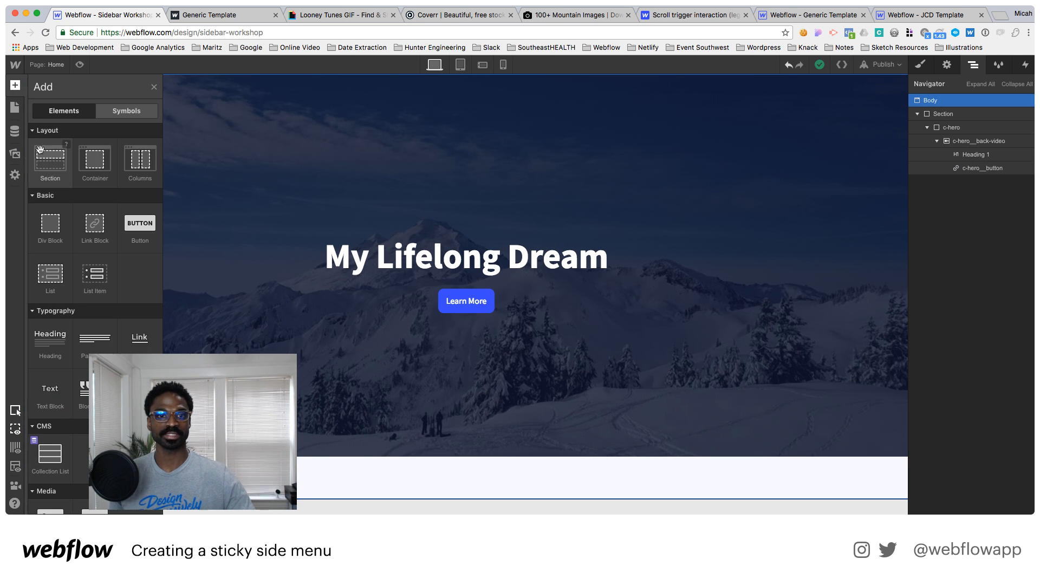
pyautogui.click(49, 157)
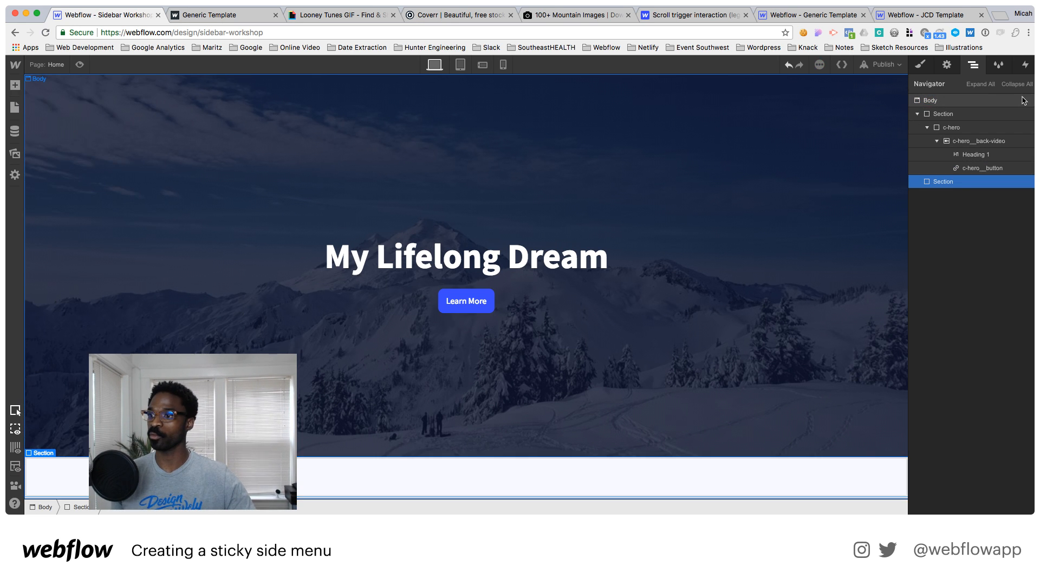
# Give the new section a class named l-section
pyautogui.click(923, 65)
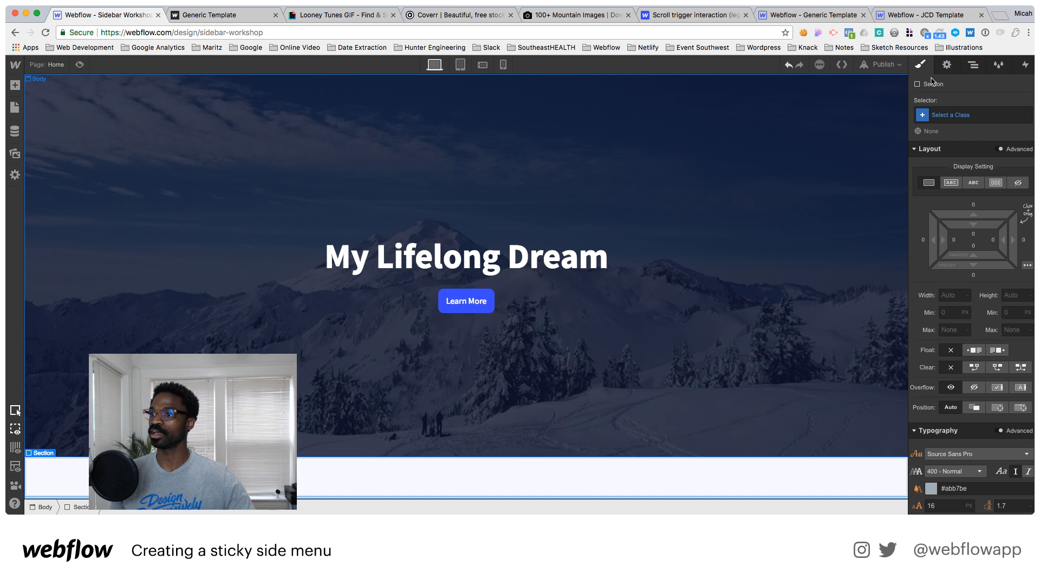
pyautogui.click(953, 116)
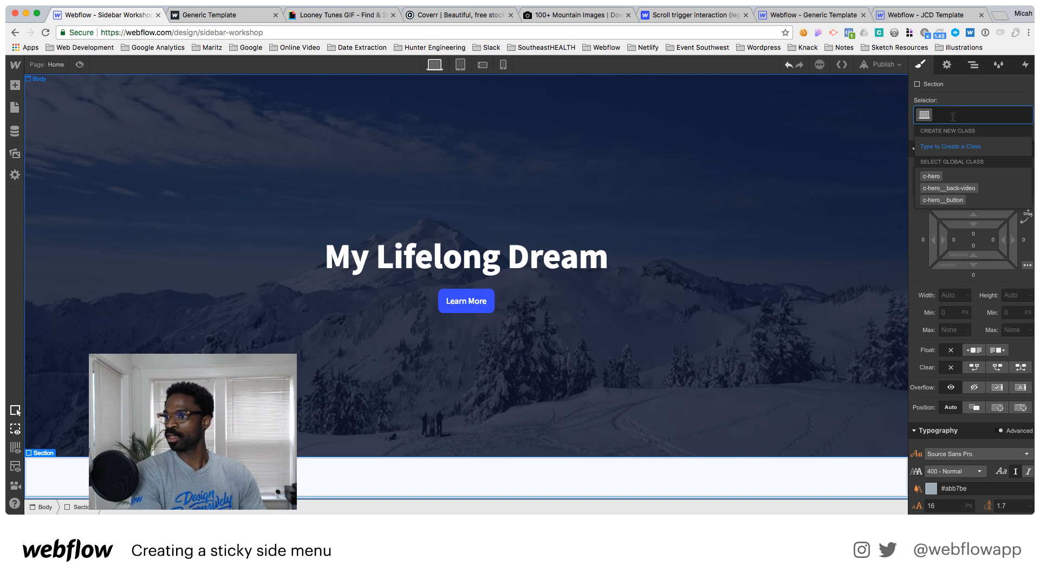
pyautogui.write('l')
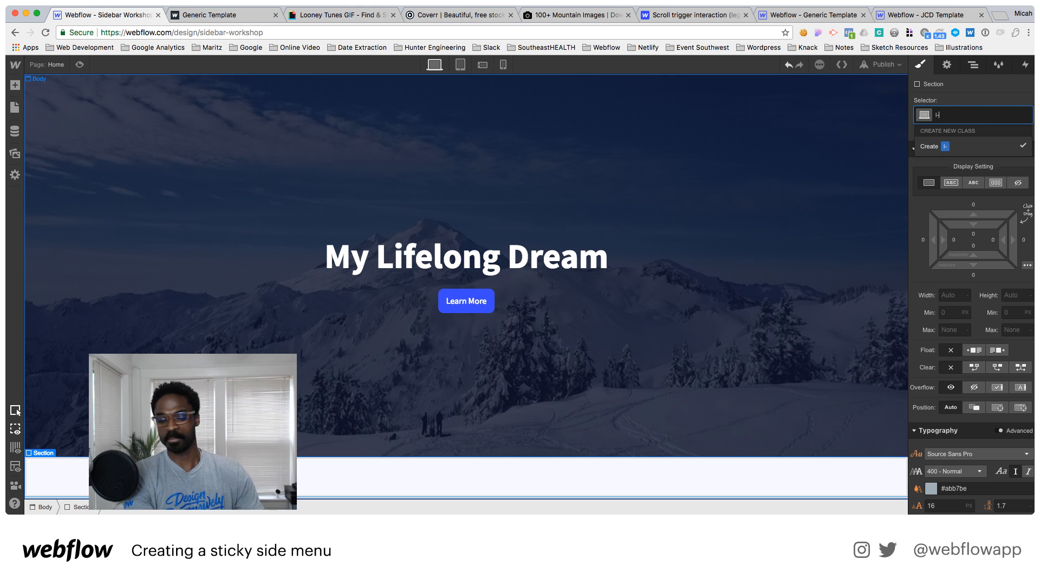
pyautogui.write('-section')
pyautogui.press('Return')
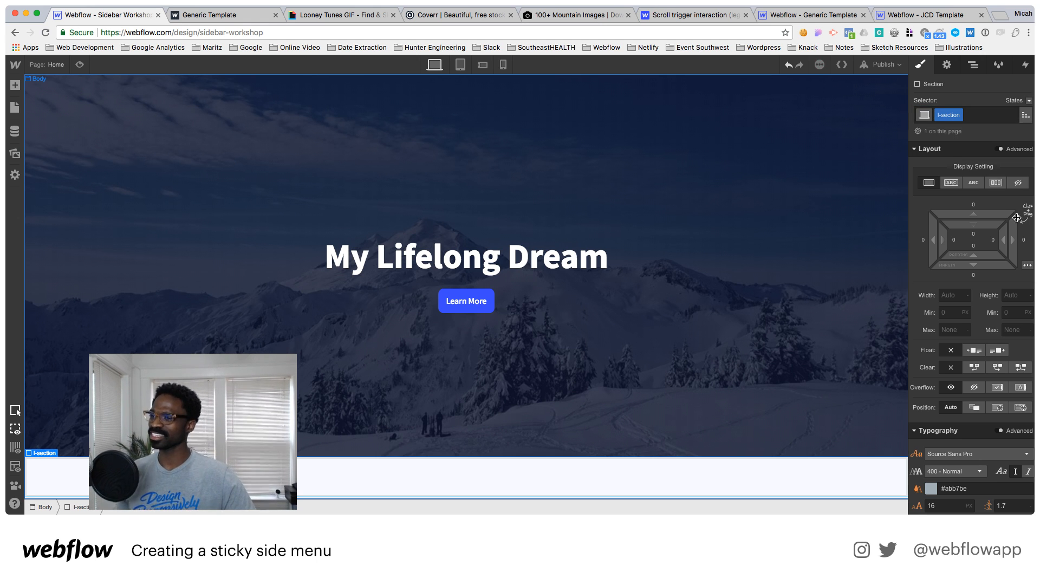
# Set the l-section's top and bottom padding to 5rem each
pyautogui.click(973, 234)
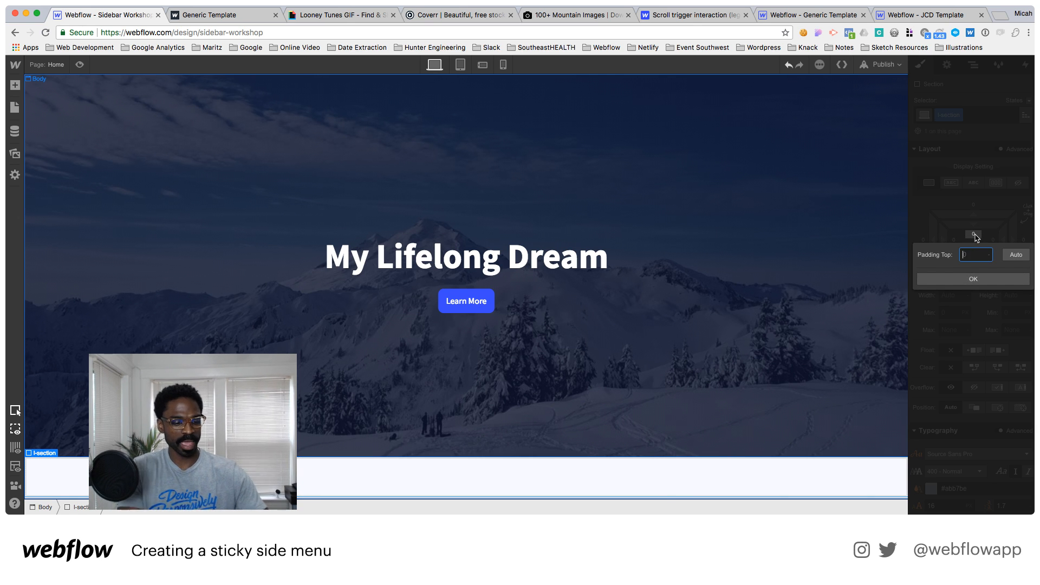
pyautogui.press('Return')
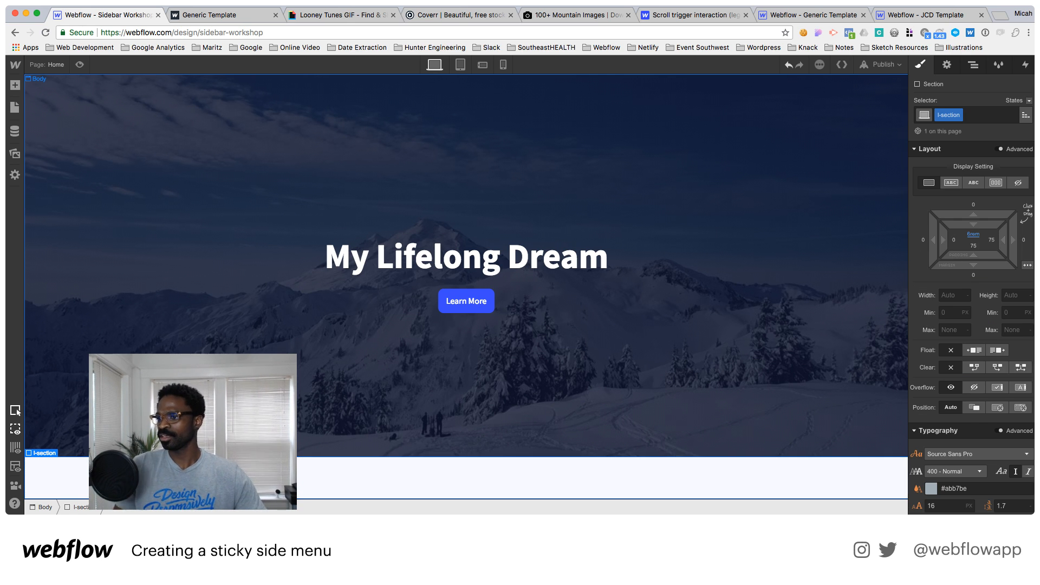
pyautogui.click(973, 247)
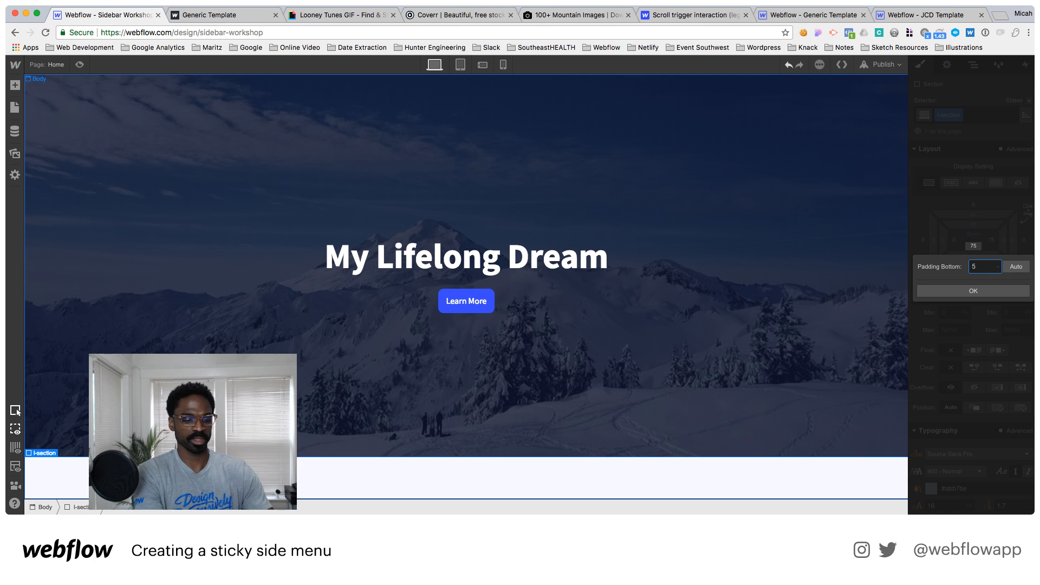
pyautogui.write('rem')
pyautogui.press('Return')
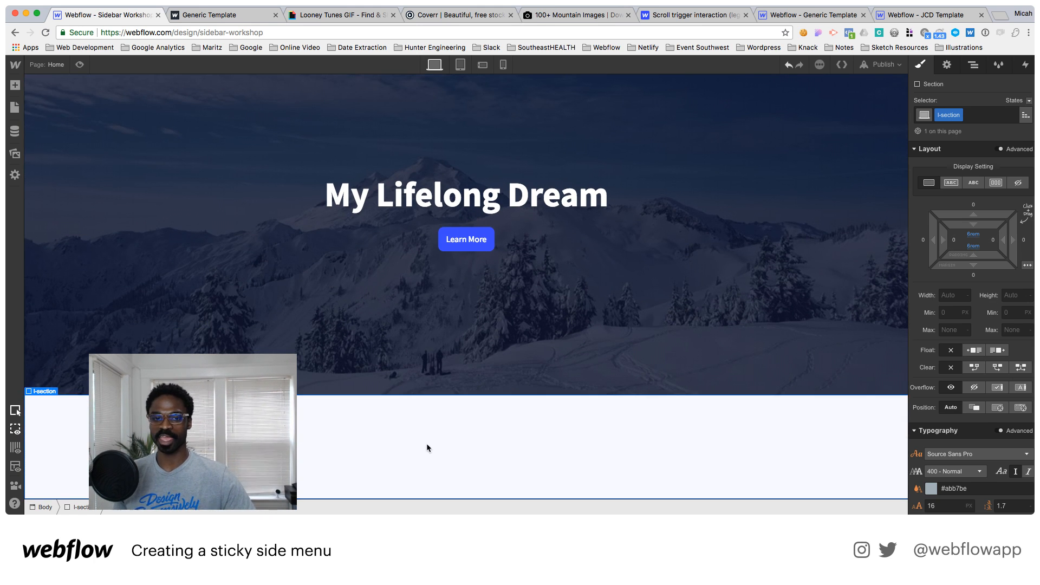
# Add a container inside the l-section, with the class c-title and centre-aligned text
pyautogui.click(14, 85)
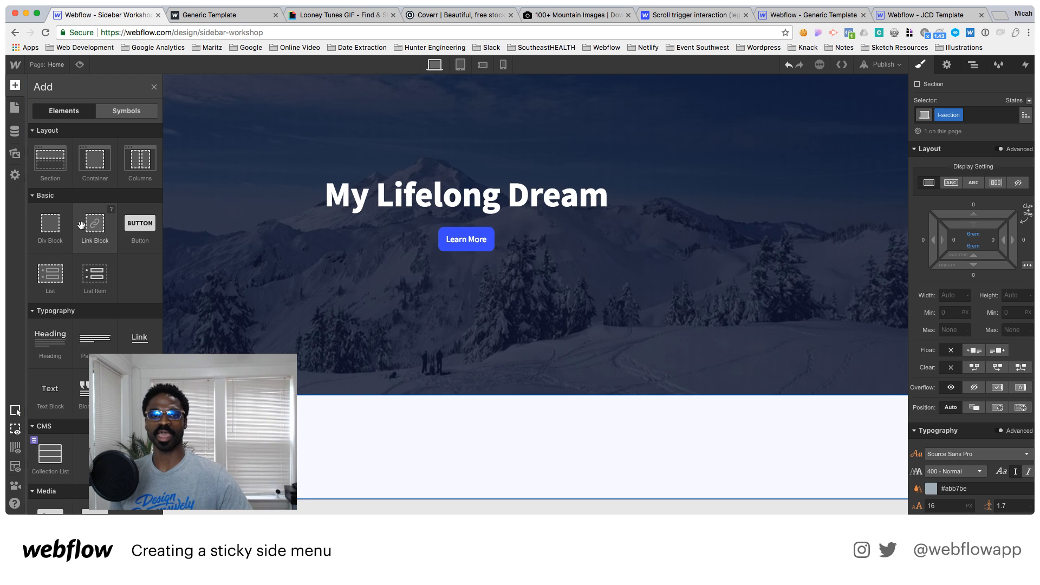
pyautogui.moveTo(83, 165); pyautogui.dragTo(362, 414)
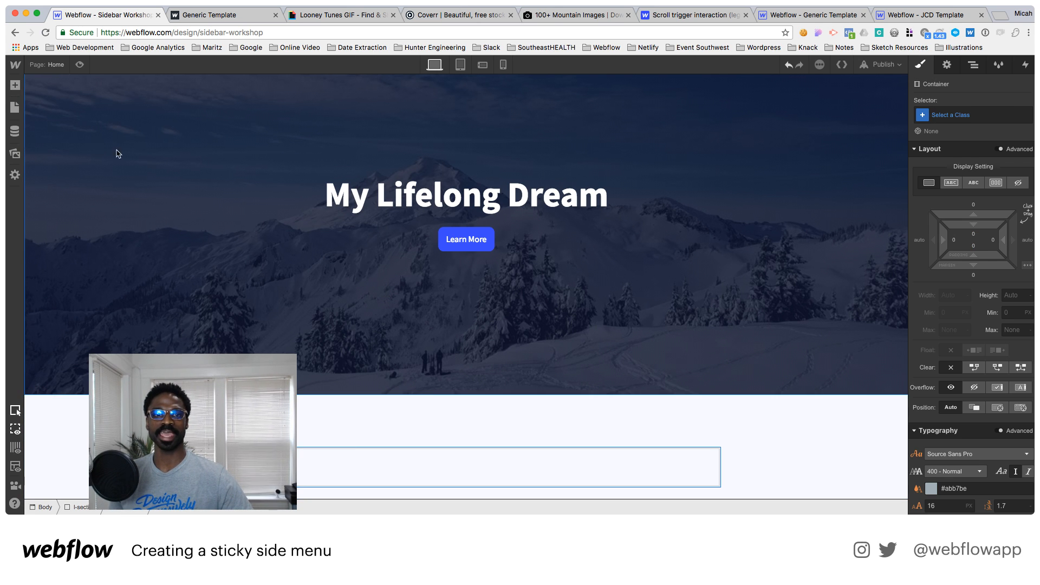
pyautogui.click(952, 118)
pyautogui.write('c-')
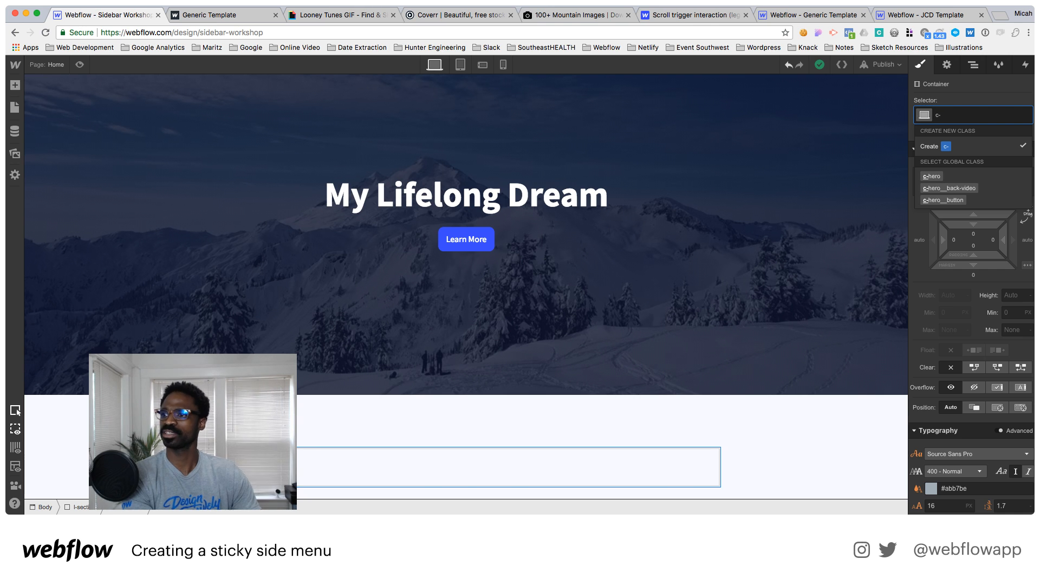
pyautogui.write('title')
pyautogui.press('Return')
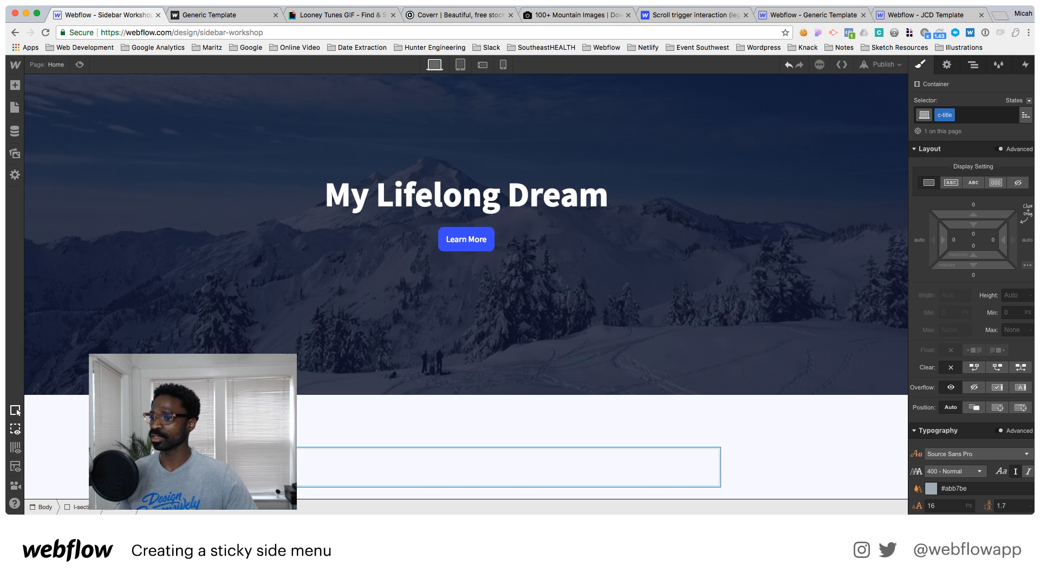
pyautogui.scroll(-5, 968, 322)
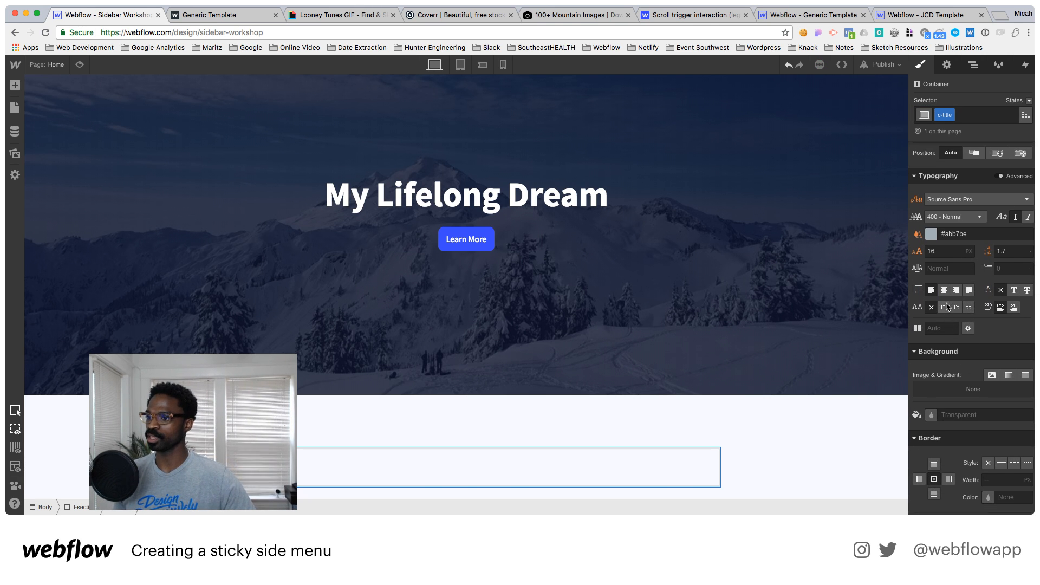
pyautogui.click(944, 290)
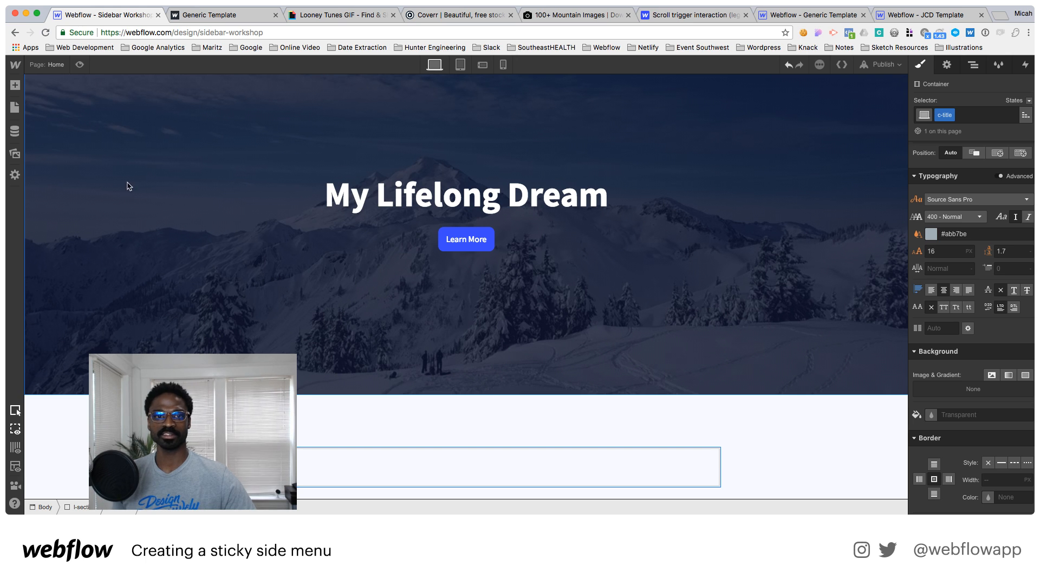
# Add an H2 heading inside the c-title container and start replacing its placeholder text
pyautogui.click(14, 85)
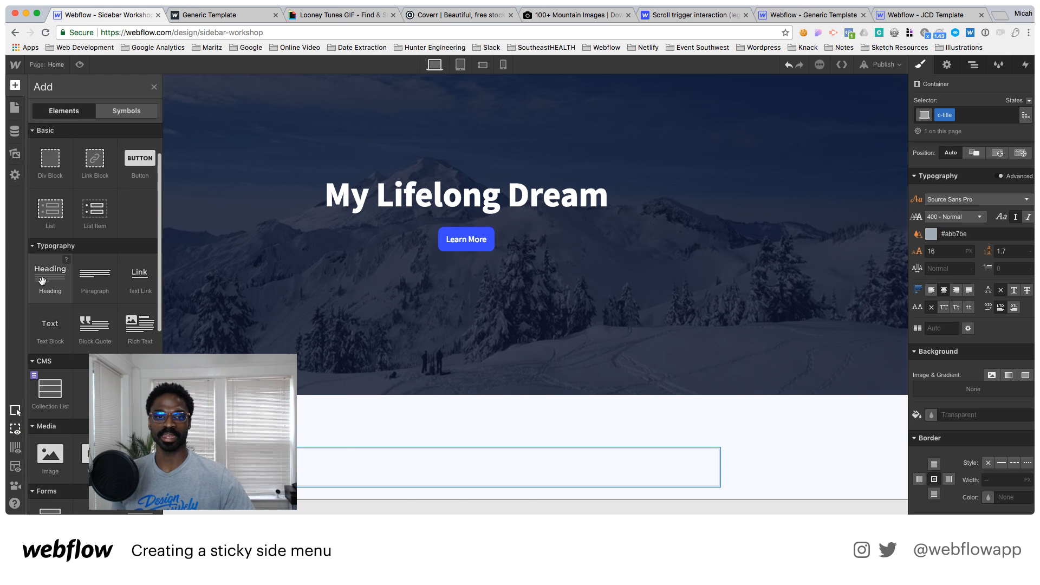
pyautogui.moveTo(48, 276); pyautogui.dragTo(302, 418)
pyautogui.click(248, 424)
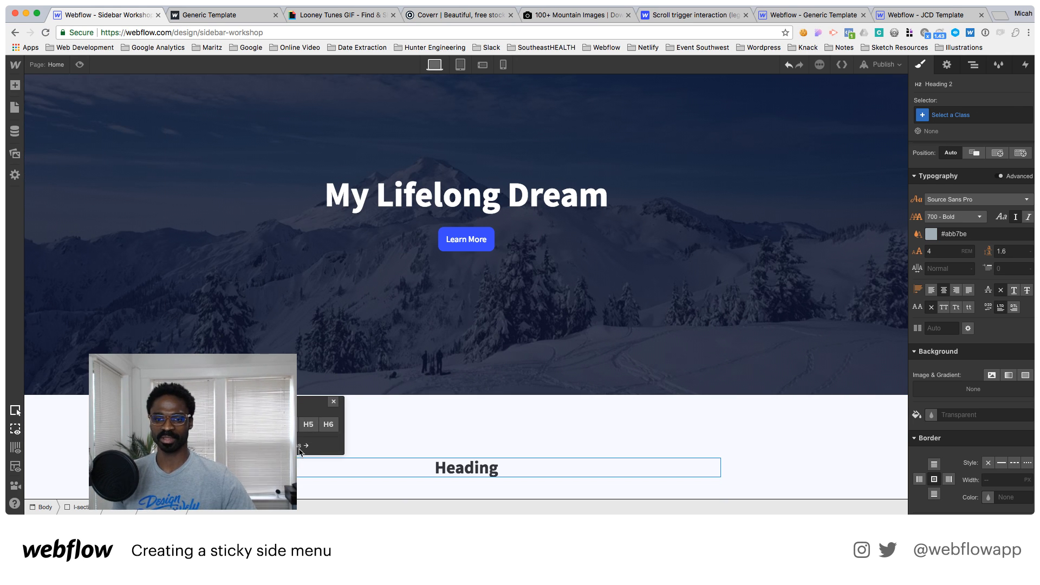
pyautogui.doubleClick(469, 472)
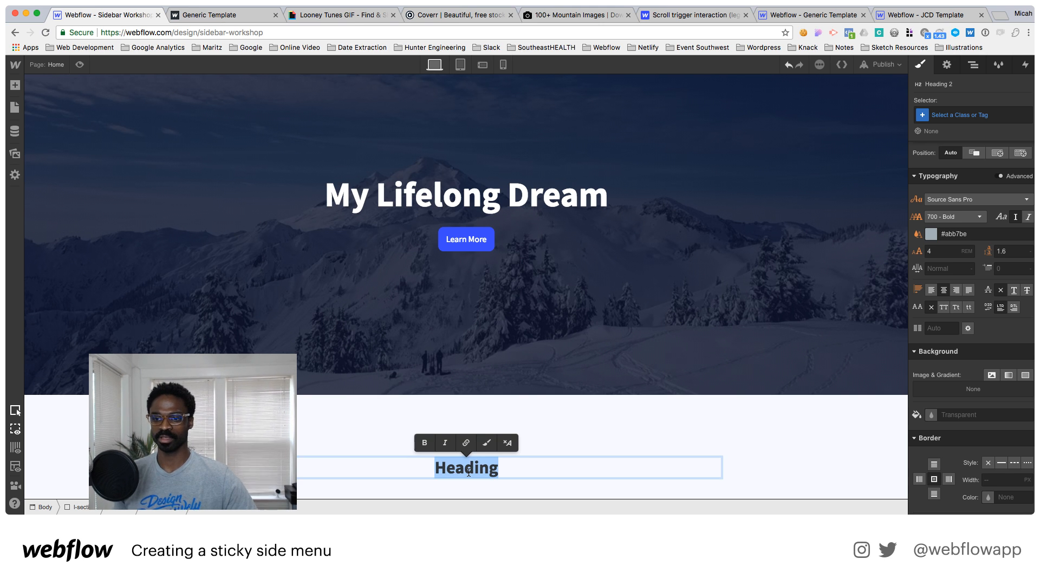
pyautogui.write('M')
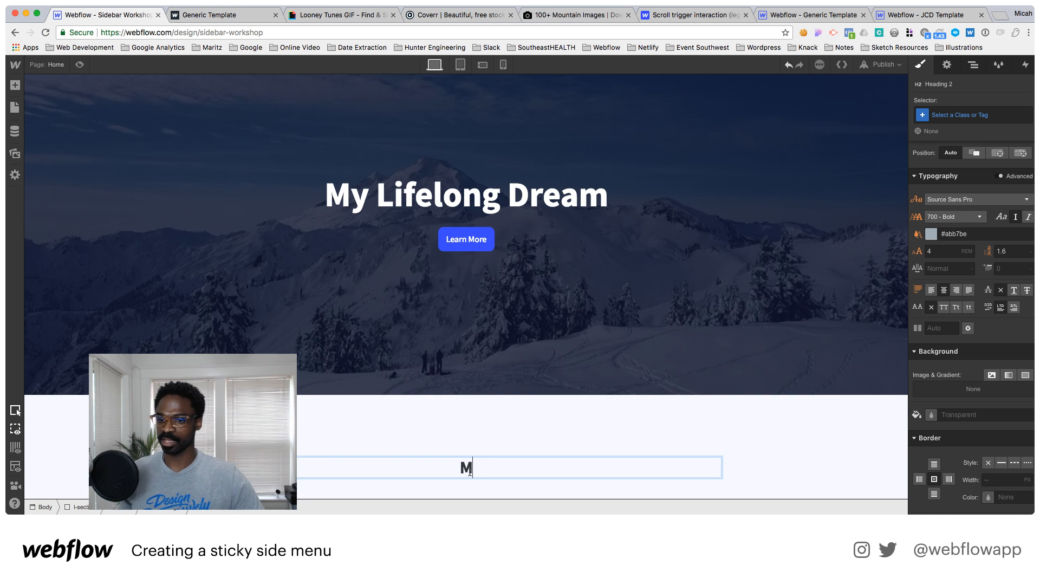
# Switch to Sketch, copy the paragraph text beneath the My travels title in the mtbaker mockup, and return to Webflow
pyautogui.scroll(-2, 478, 440)
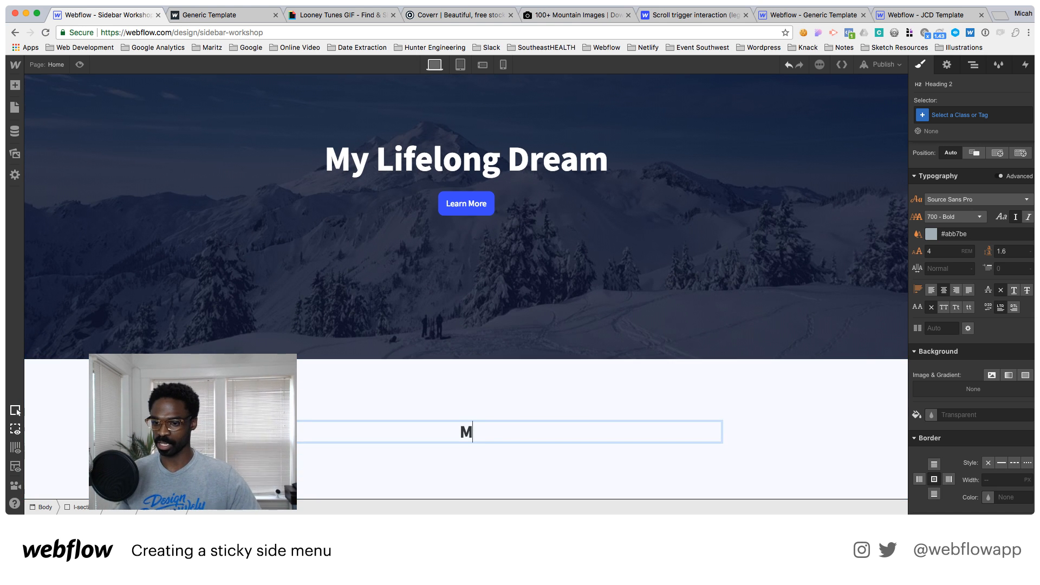
pyautogui.click(641, 514)
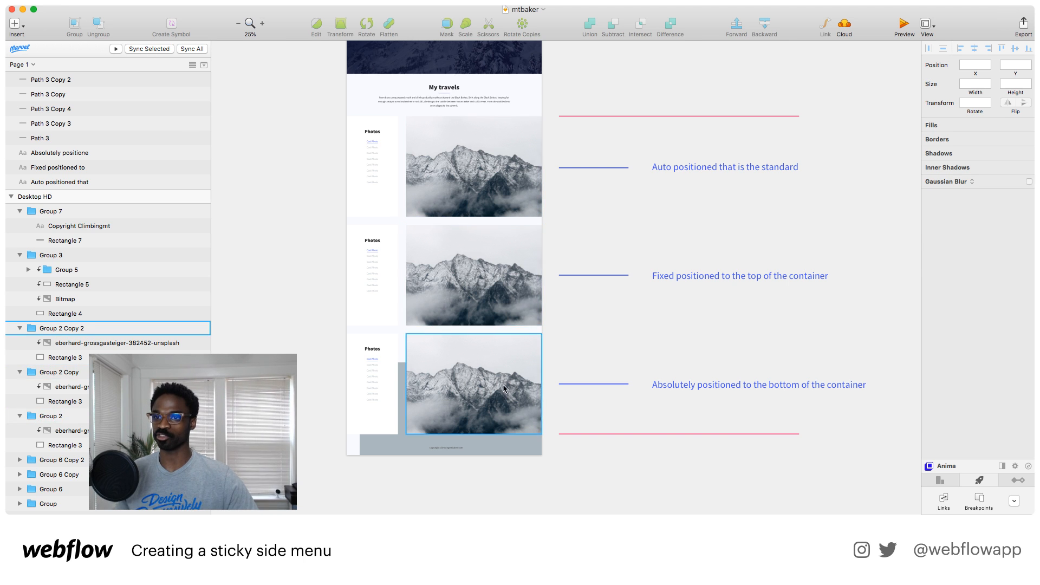
pyautogui.click(438, 105)
pyautogui.press('Return')
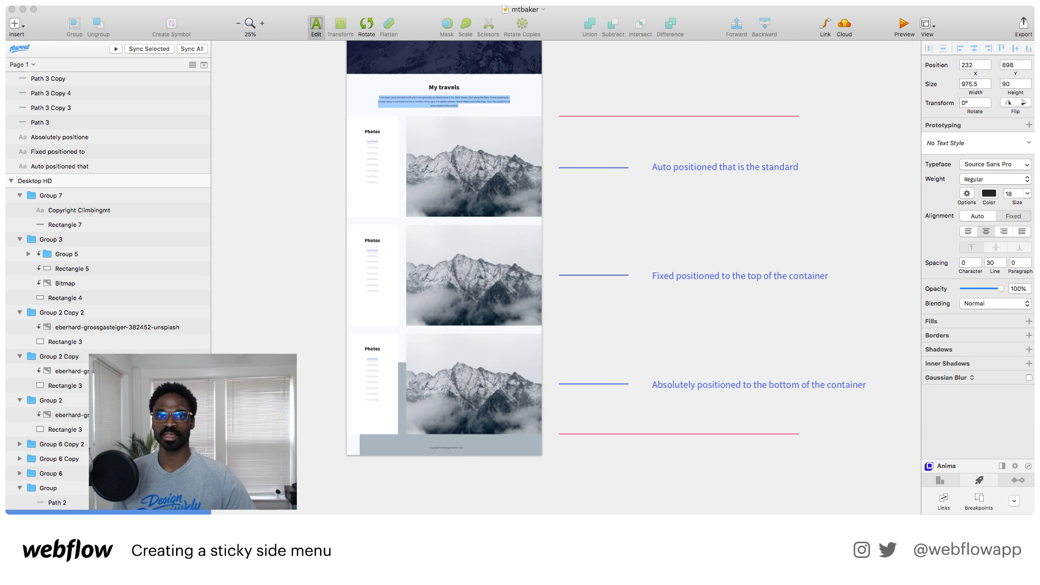
pyautogui.click(23, 9)
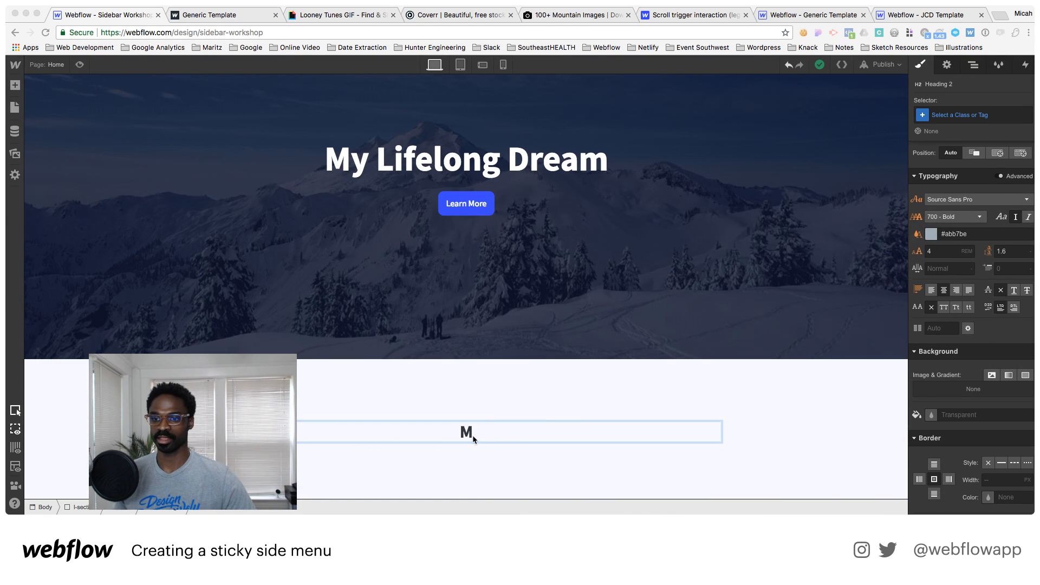
# Complete the H2 heading's text so it reads "My travels"
pyautogui.click(473, 437)
pyautogui.write('y travels')
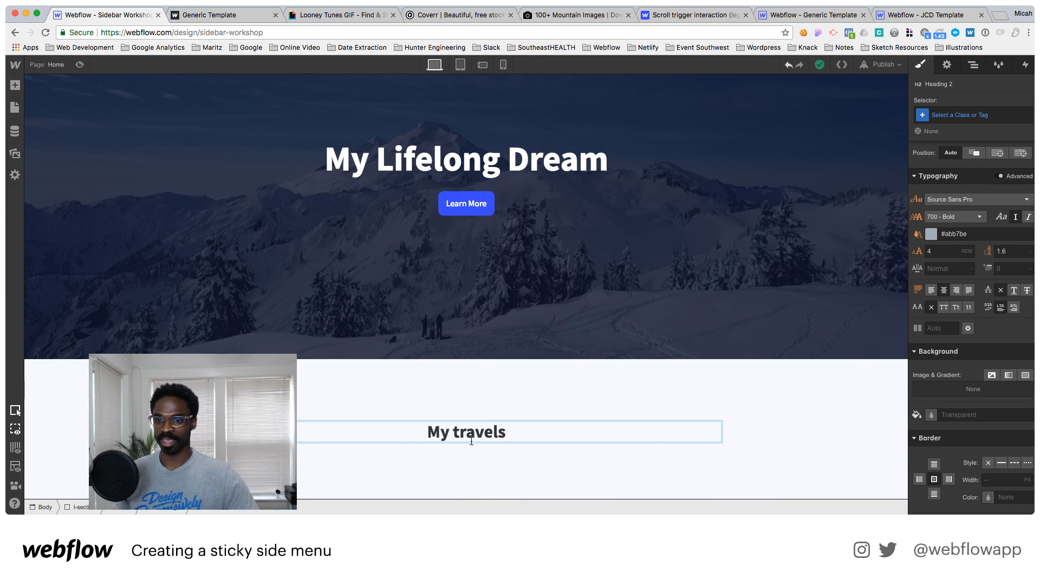
pyautogui.press('Escape')
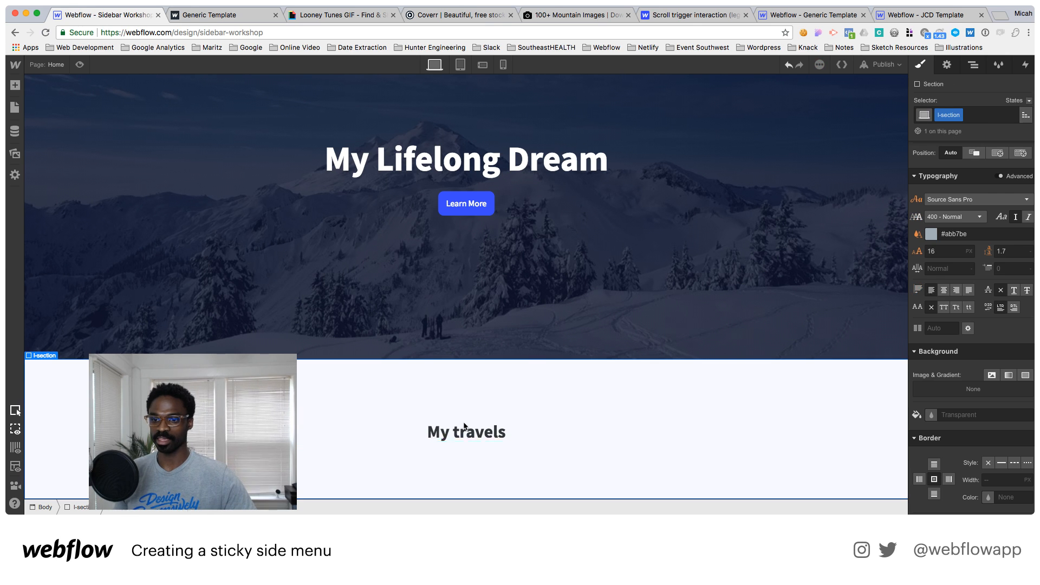
# Add a paragraph below the My travels heading and replace its placeholder text with the description copied from the mockup
pyautogui.click(7, 83)
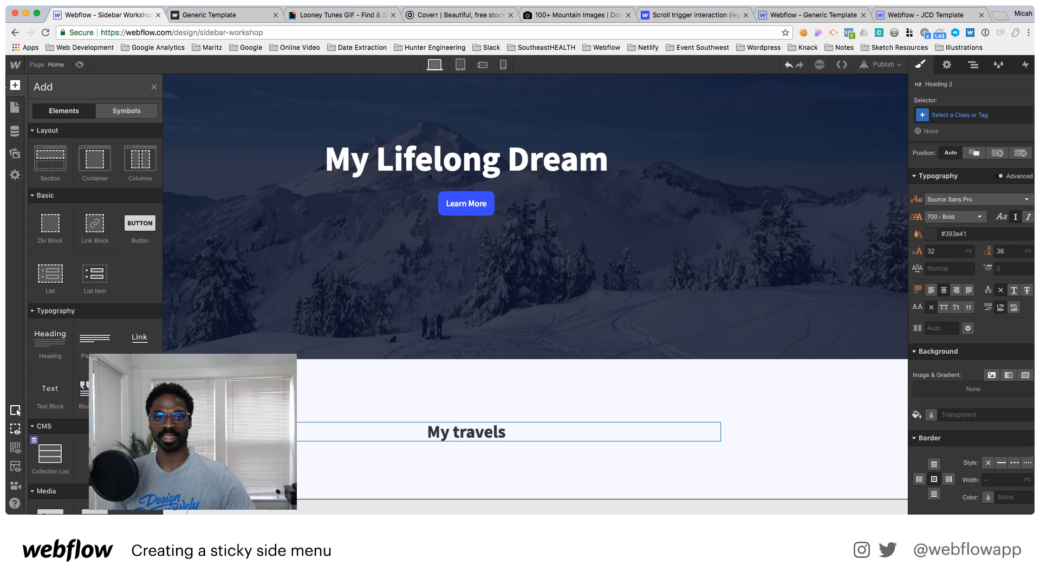
pyautogui.click(86, 350)
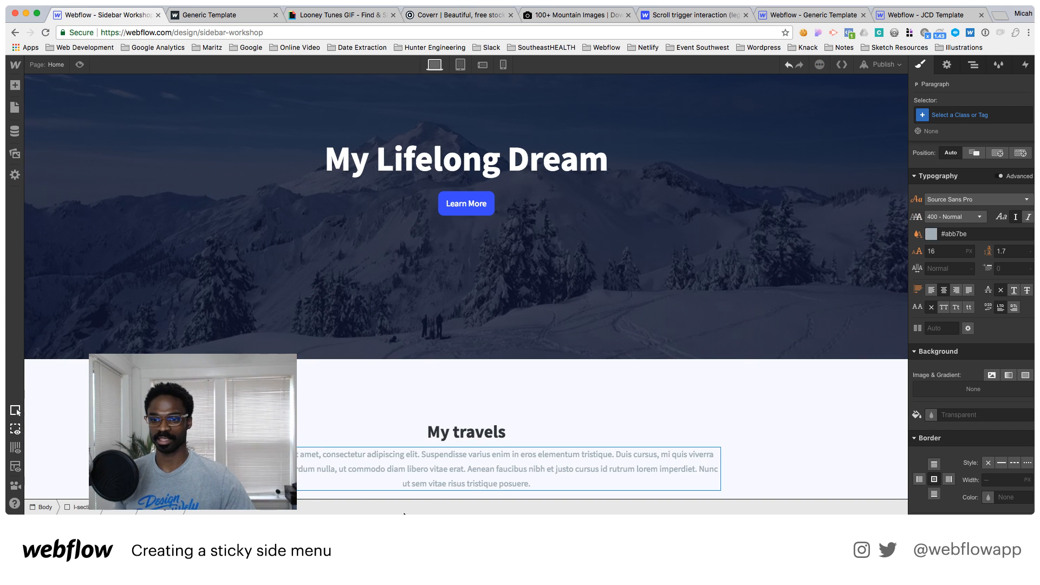
pyautogui.doubleClick(440, 470)
pyautogui.click(439, 470)
pyautogui.press('super+a')
pyautogui.press('BackSpace')
pyautogui.press('super+z')
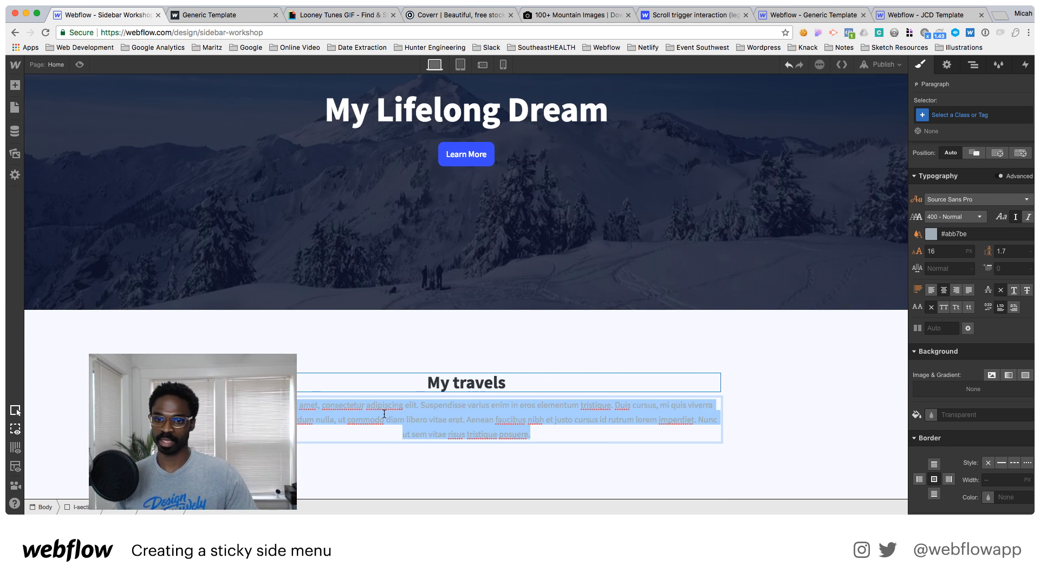
pyautogui.press('super+a')
pyautogui.press('super+v')
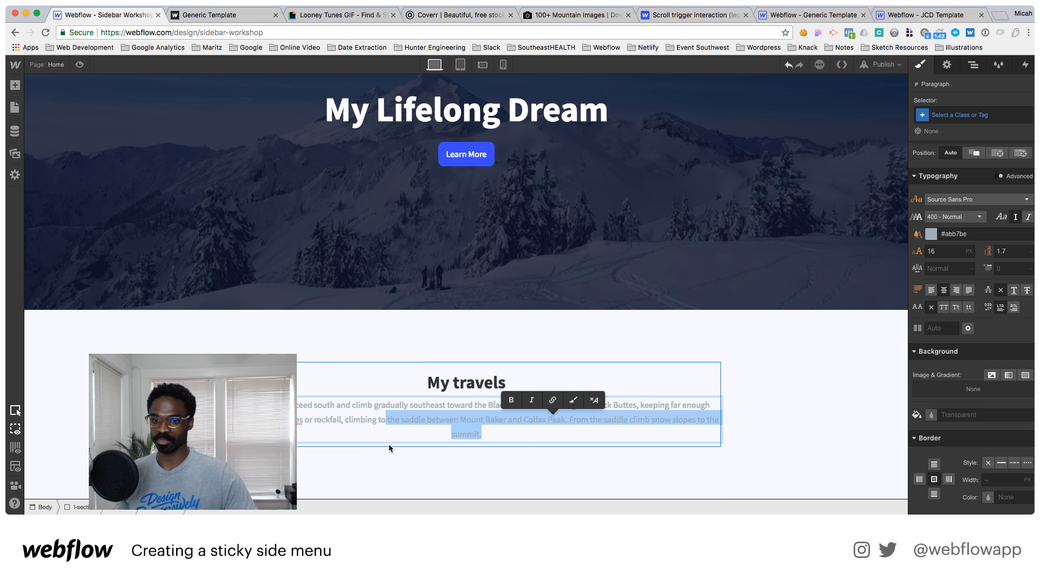
pyautogui.click(386, 443)
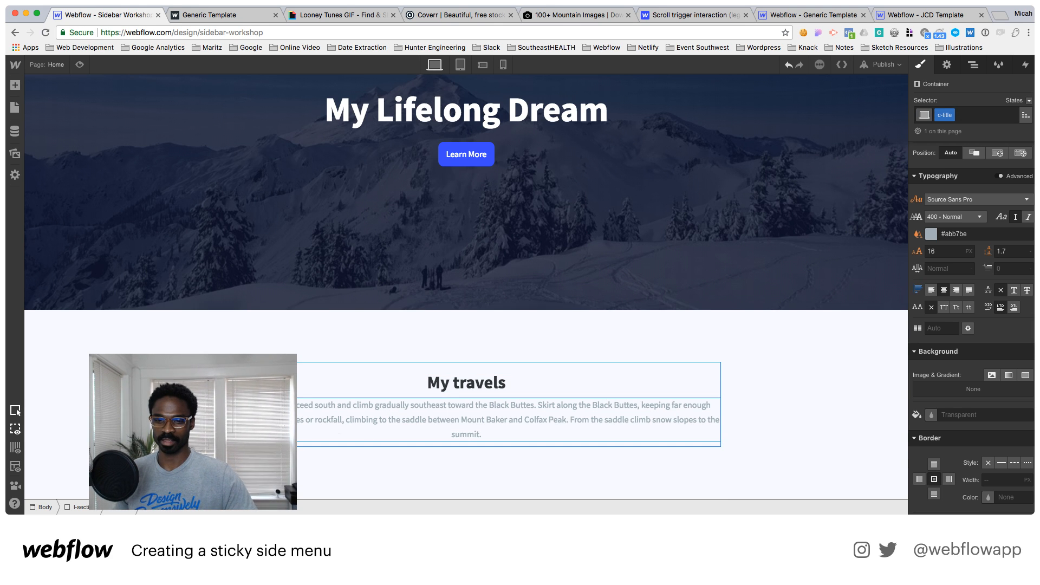
# Give the paragraph below the My travels heading a new class named c-title_text
pyautogui.doubleClick(465, 420)
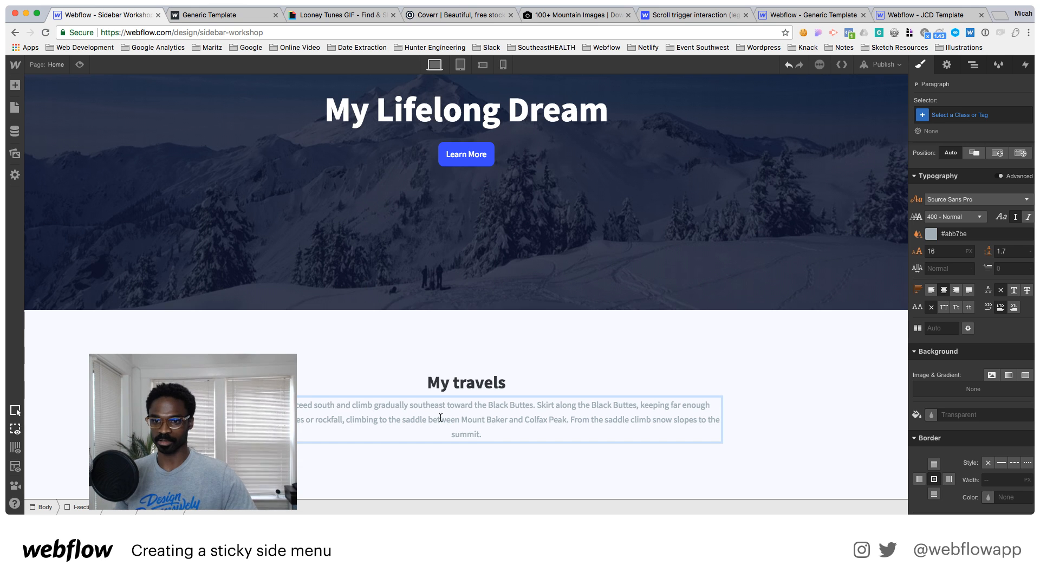
pyautogui.press('Escape')
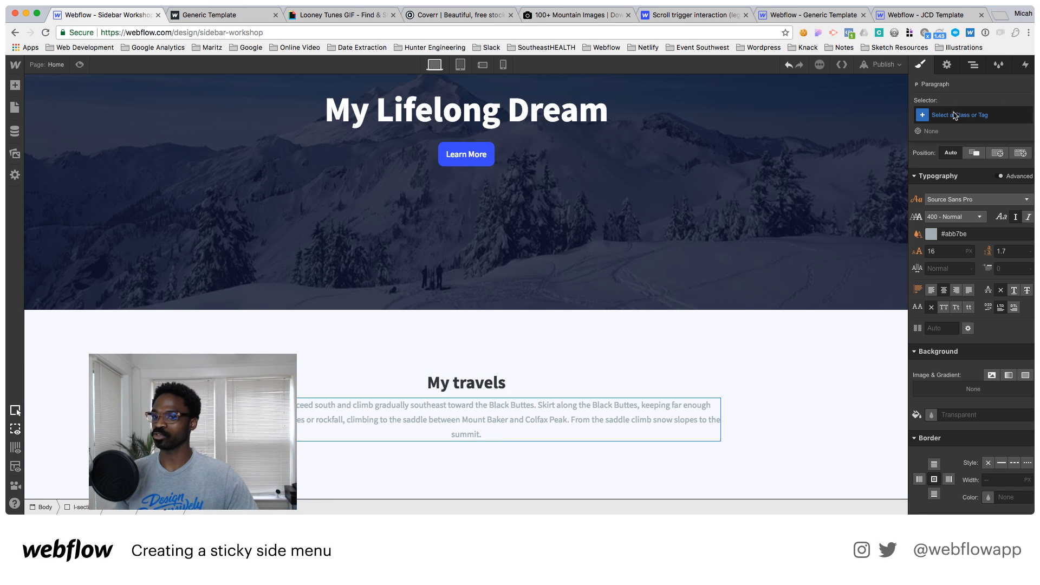
pyautogui.click(298, 392)
pyautogui.click(315, 415)
pyautogui.click(960, 115)
pyautogui.write('c-title')
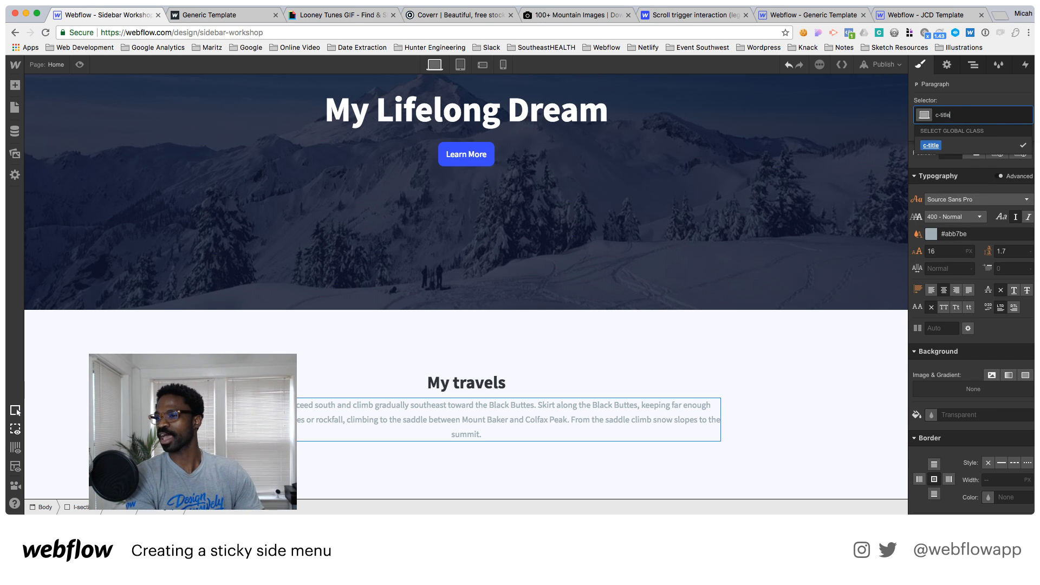
pyautogui.write('_text')
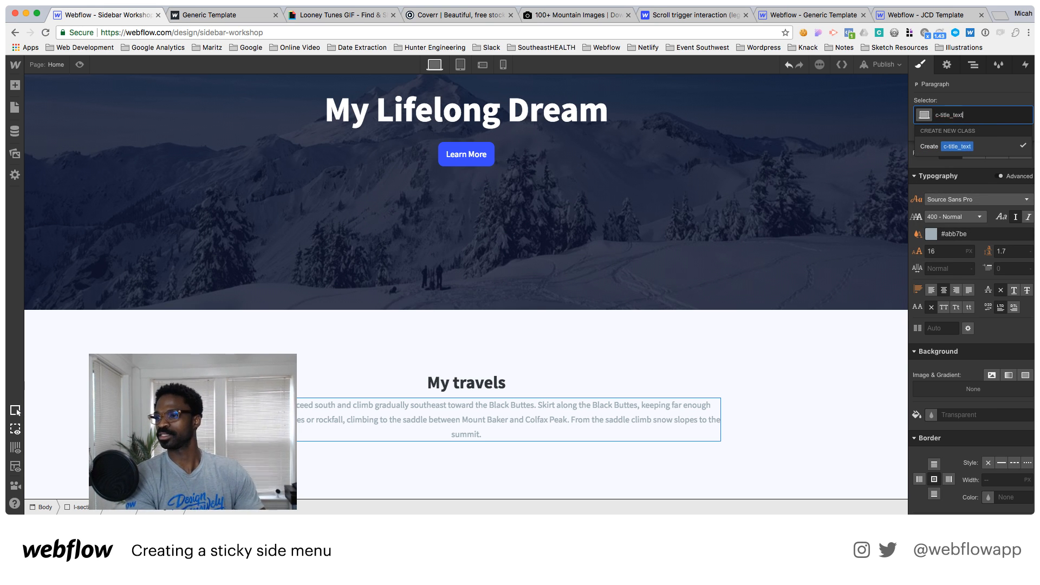
pyautogui.press('Return')
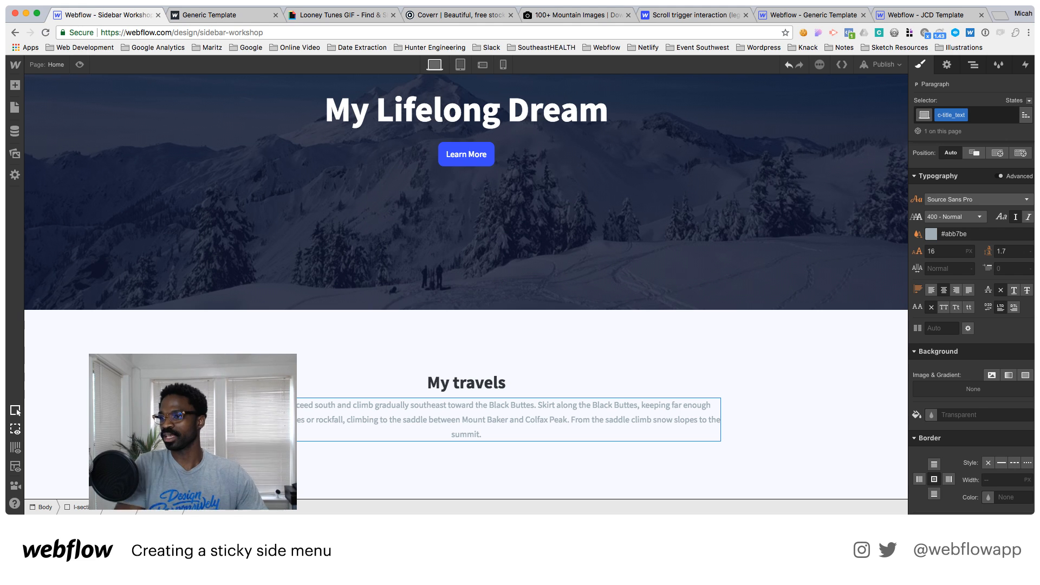
# Set the c-title_text paragraph's font color to the dark grey #343a3d
pyautogui.click(931, 234)
pyautogui.click(945, 314)
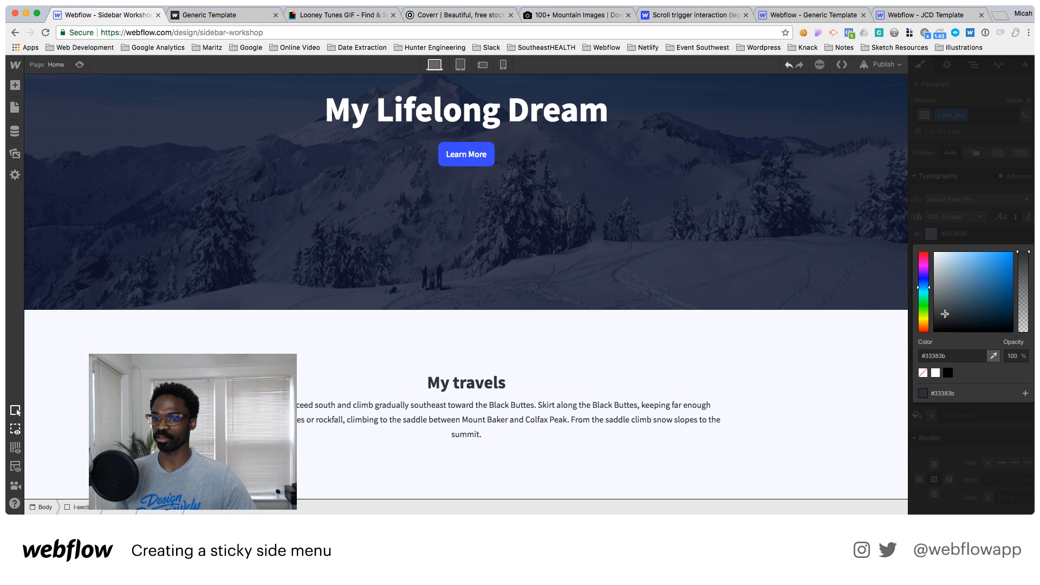
pyautogui.click(368, 436)
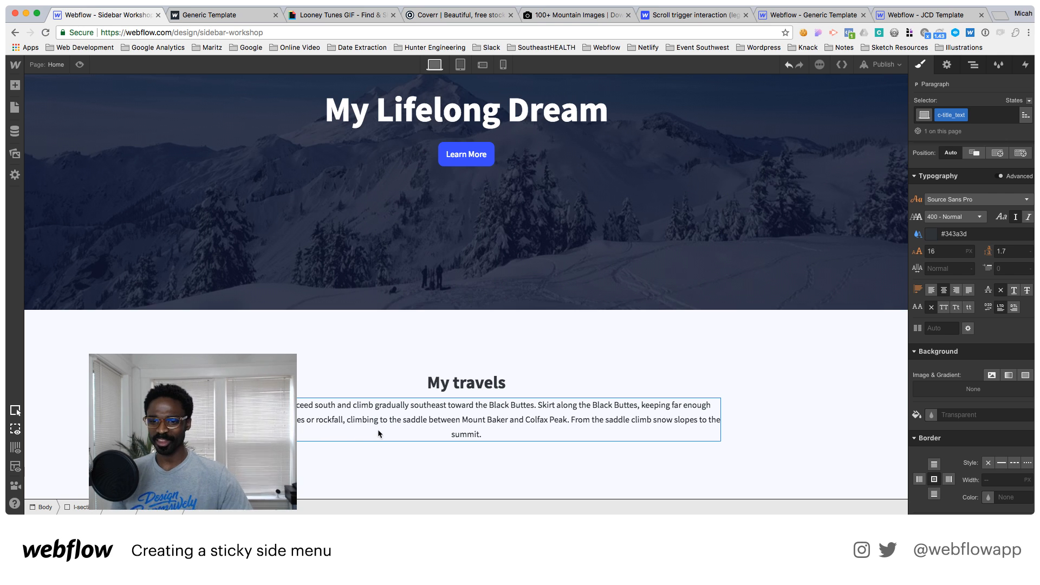
# Set the c-title container's bottom padding to 6rem
pyautogui.click(429, 444)
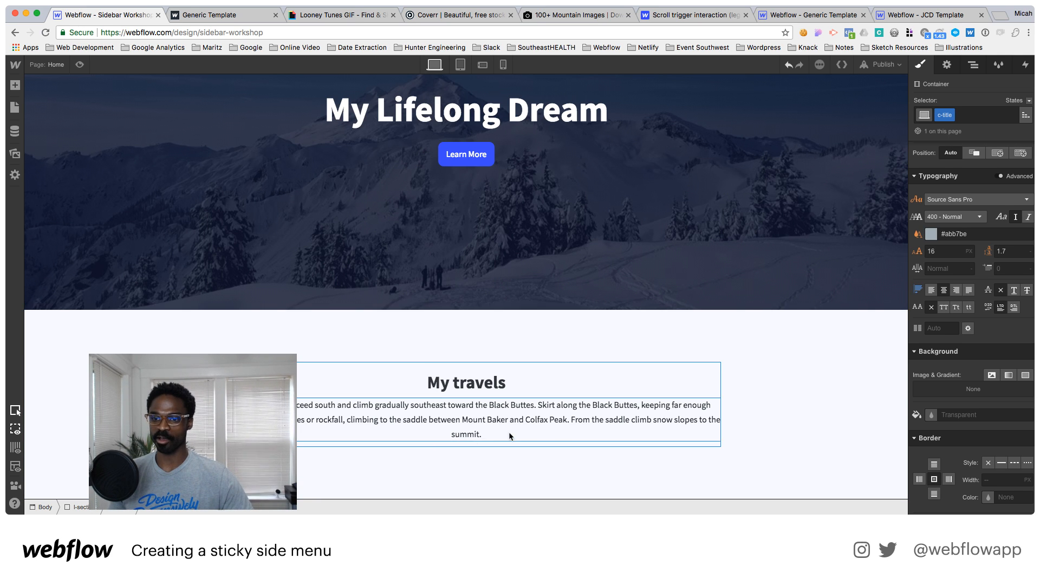
pyautogui.scroll(3, 985, 207)
pyautogui.scroll(4, 985, 207)
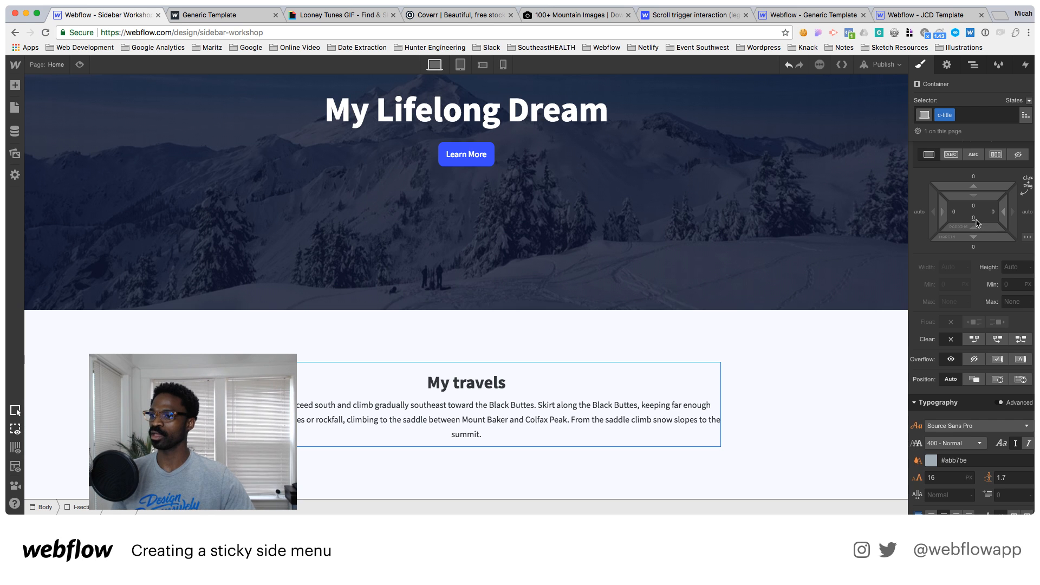
pyautogui.click(975, 219)
pyautogui.press('Escape')
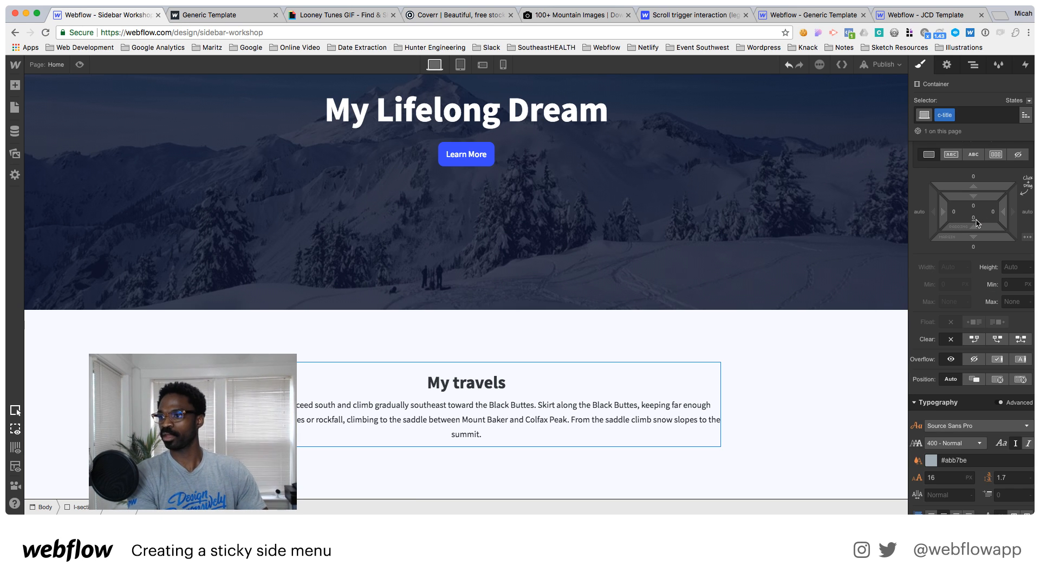
pyautogui.click(974, 219)
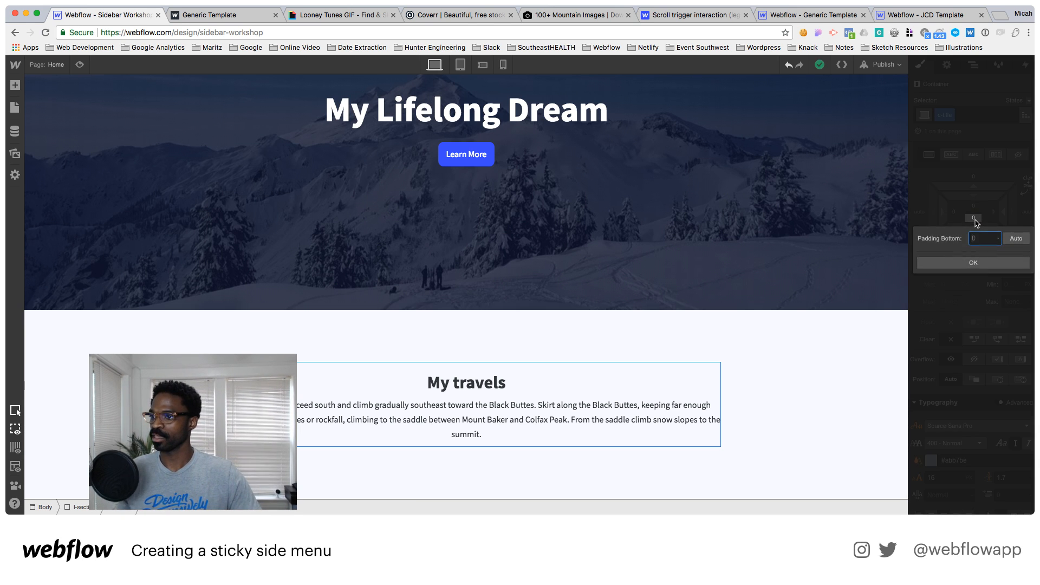
pyautogui.write('re')
pyautogui.press('BackSpace')
pyautogui.press('BackSpace')
pyautogui.write('6')
pyautogui.press('Return')
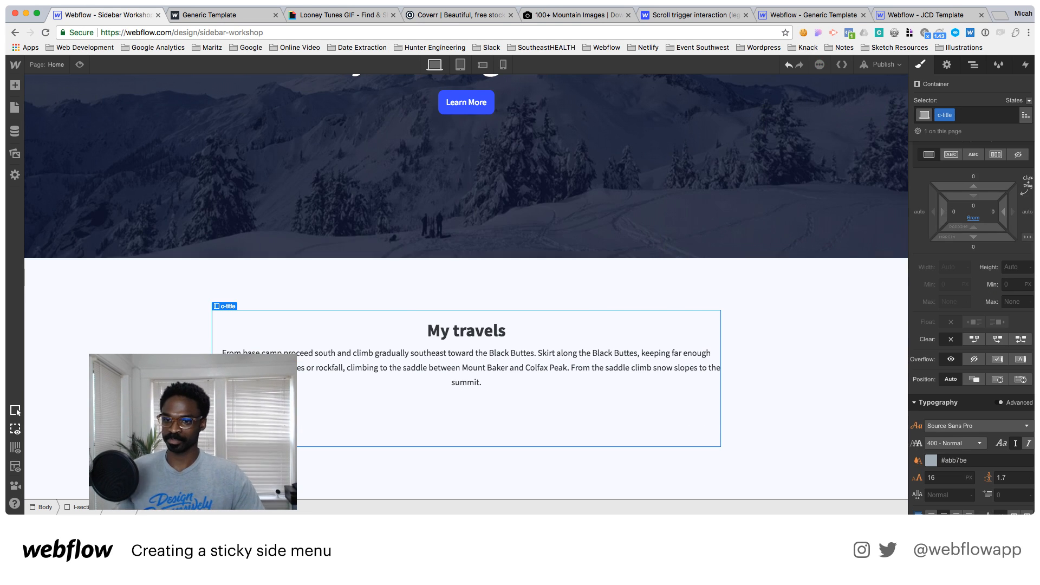
# Add a div block to the l-section and place it directly below the c-title container, outside of it
pyautogui.click(402, 271)
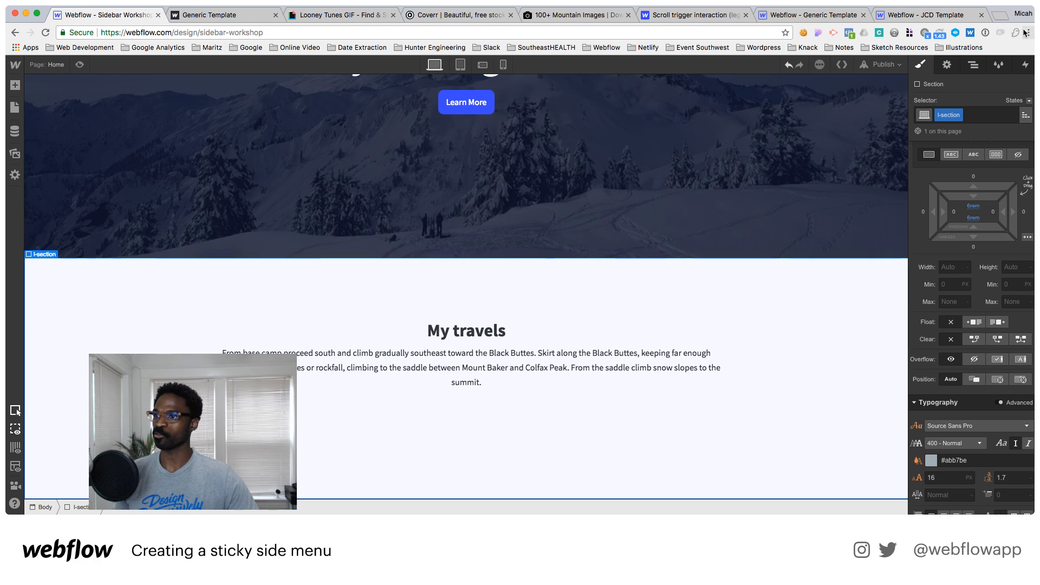
pyautogui.click(973, 66)
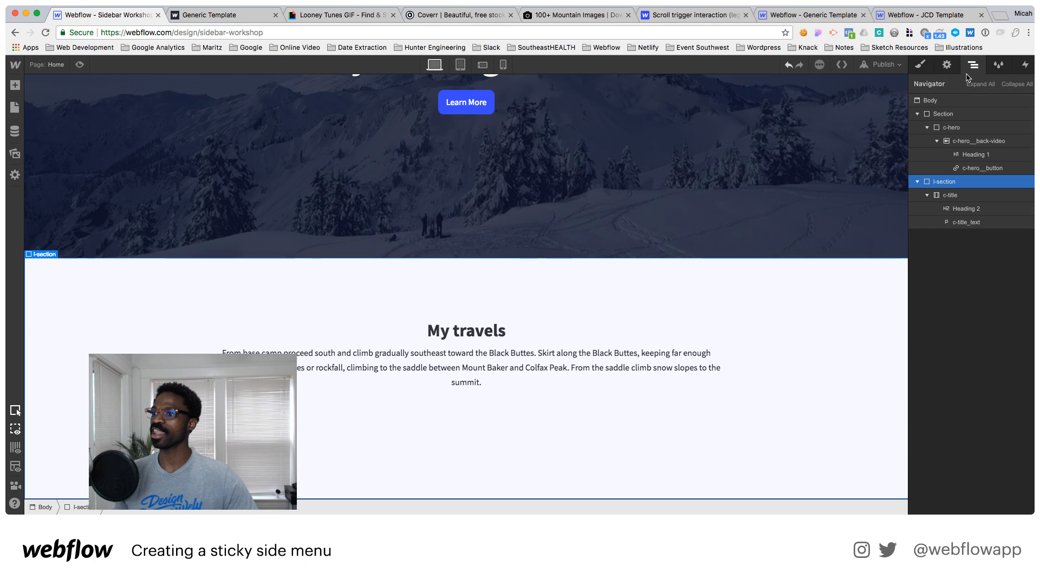
pyautogui.click(949, 195)
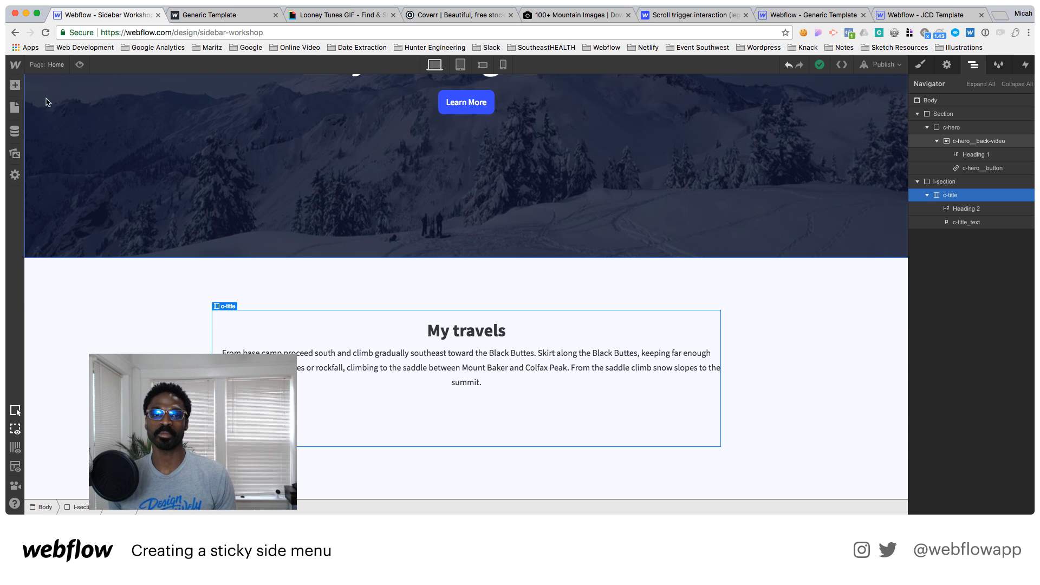
pyautogui.click(14, 85)
pyautogui.moveTo(63, 239); pyautogui.dragTo(753, 259)
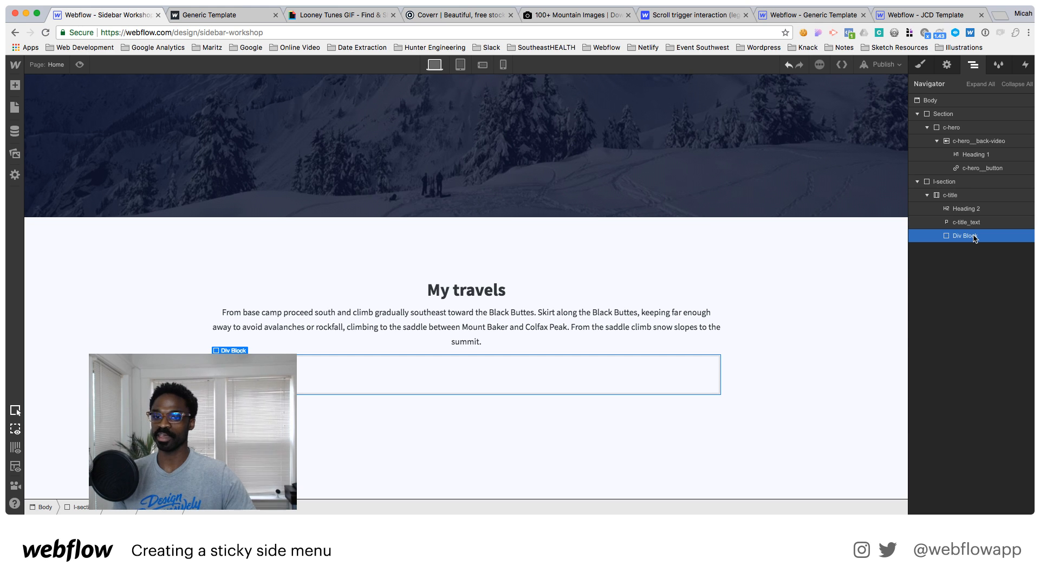
pyautogui.moveTo(949, 236); pyautogui.dragTo(929, 237)
pyautogui.click(927, 195)
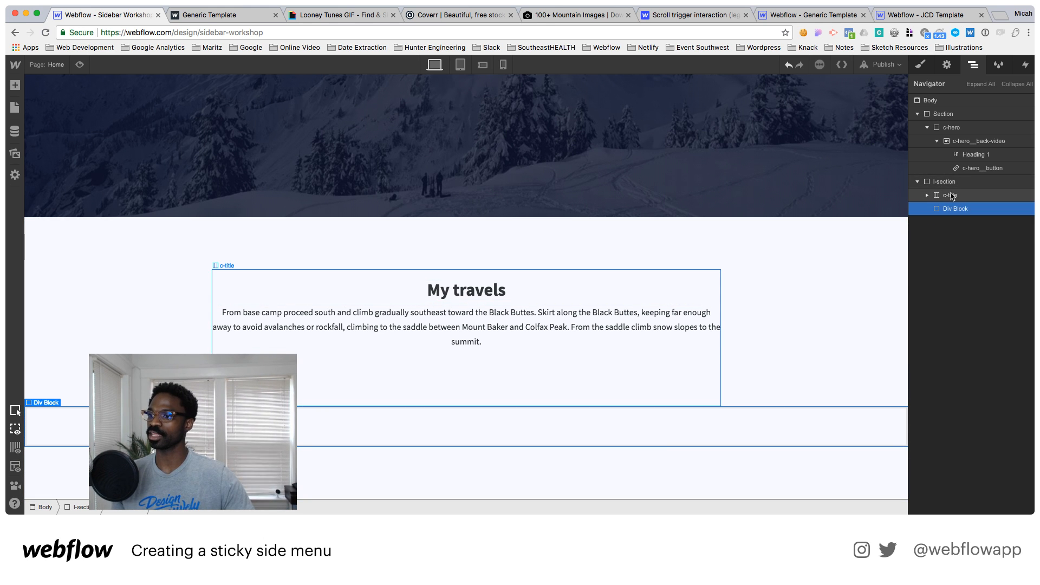
# Give the div block below the c-title container a new class named c-selet
pyautogui.click(920, 65)
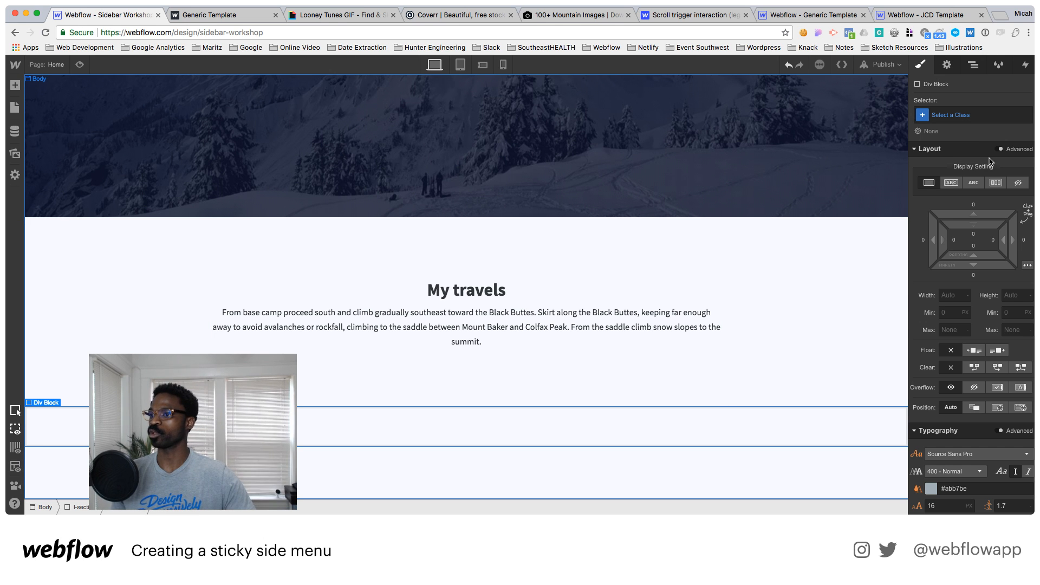
pyautogui.click(969, 115)
pyautogui.write('c')
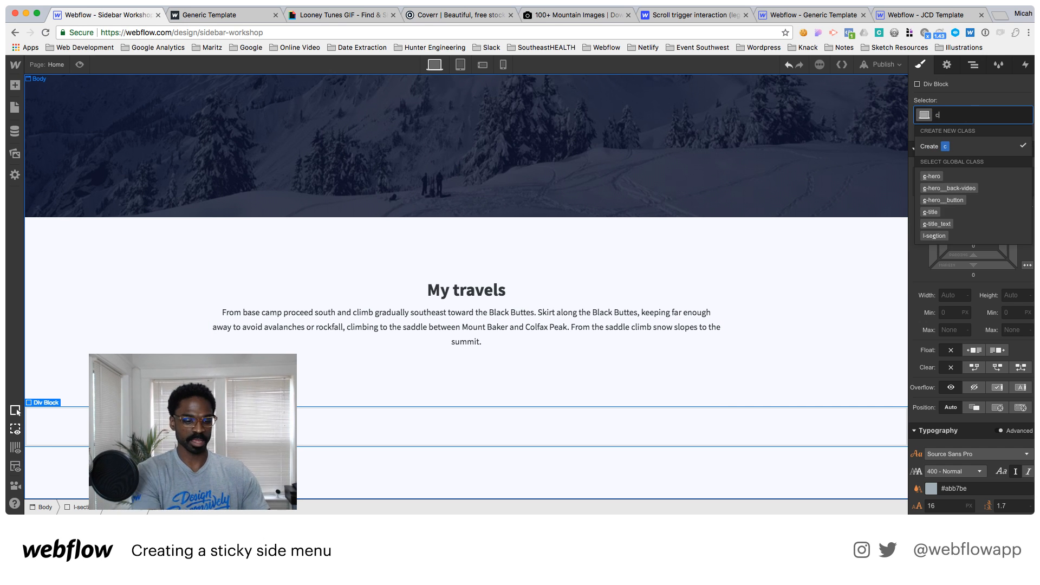
pyautogui.write('-selet')
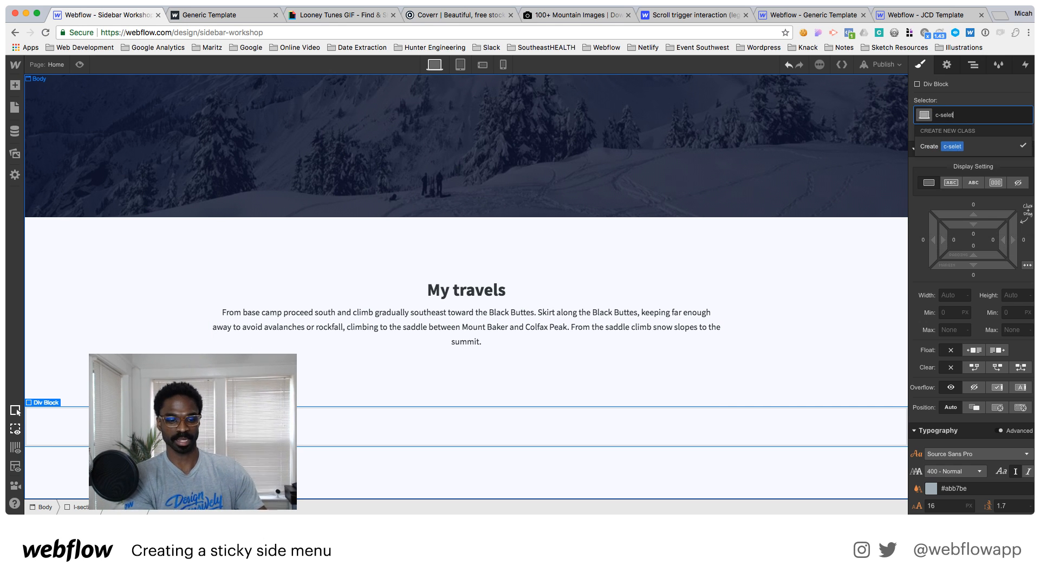
pyautogui.press('Return')
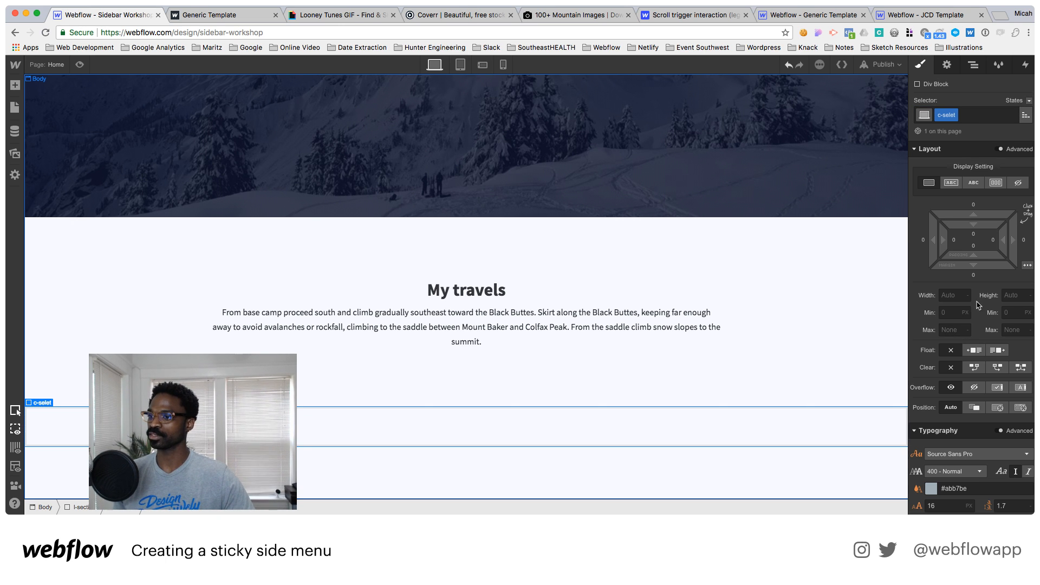
# Set the height of the c-selet div block to 100%
pyautogui.click(1017, 296)
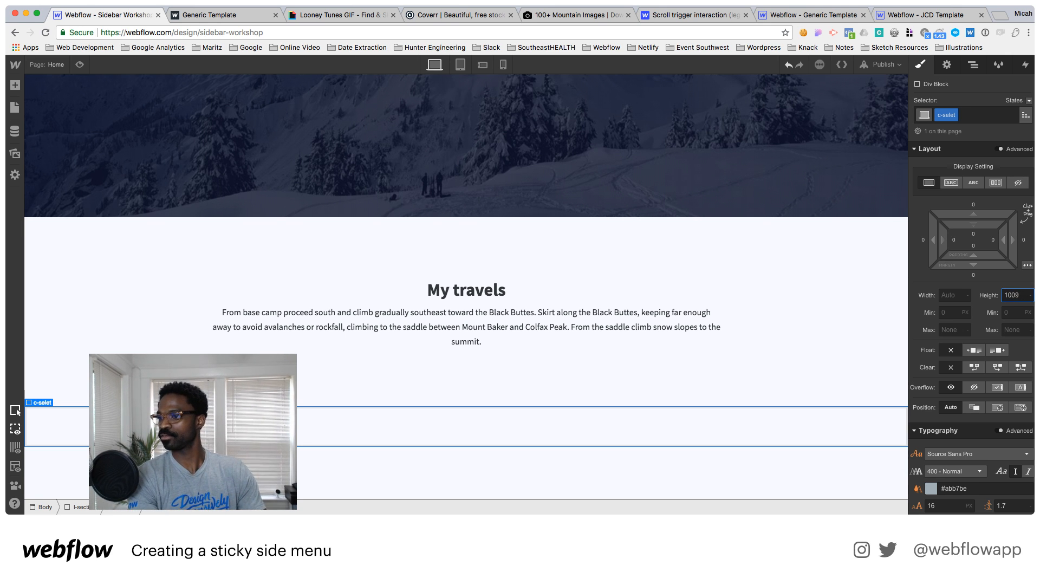
pyautogui.write('100%')
pyautogui.press('Return')
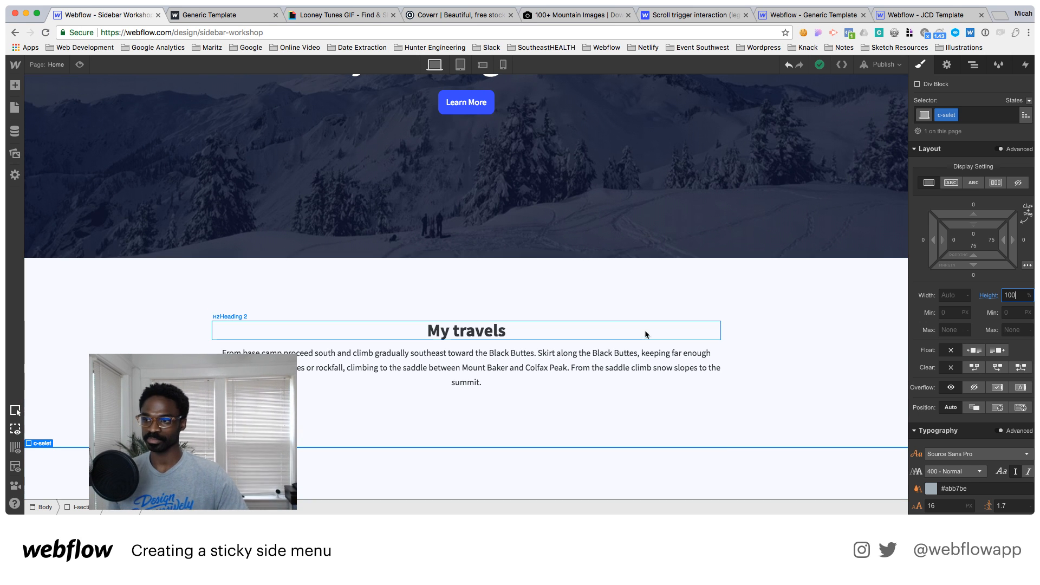
# Check the Photos menu layout in the mtbaker mockup and add a div block inside the c-selet block
pyautogui.scroll(-5, 954, 352)
pyautogui.scroll(-4, 955, 352)
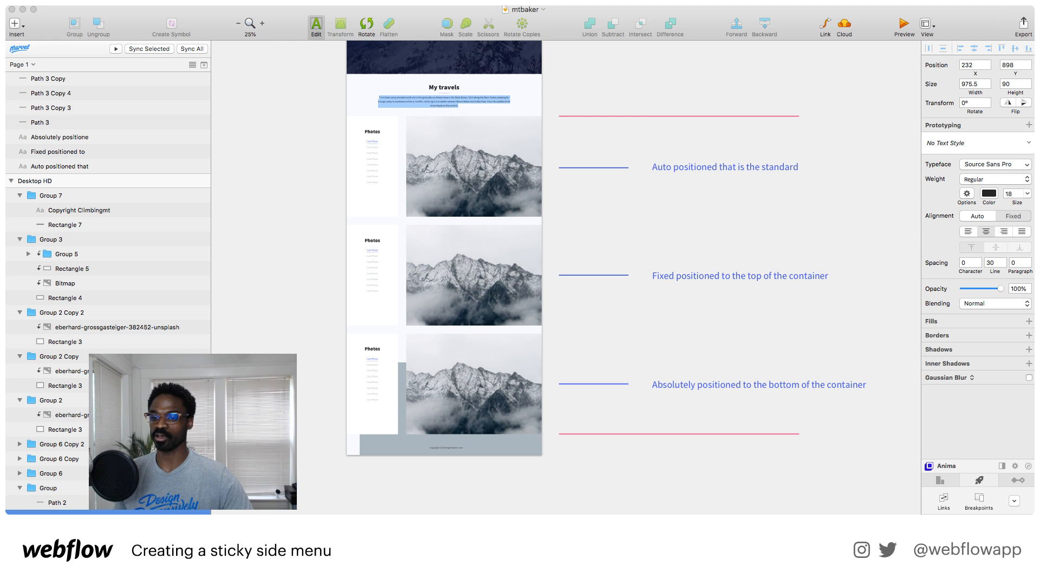
pyautogui.click(23, 9)
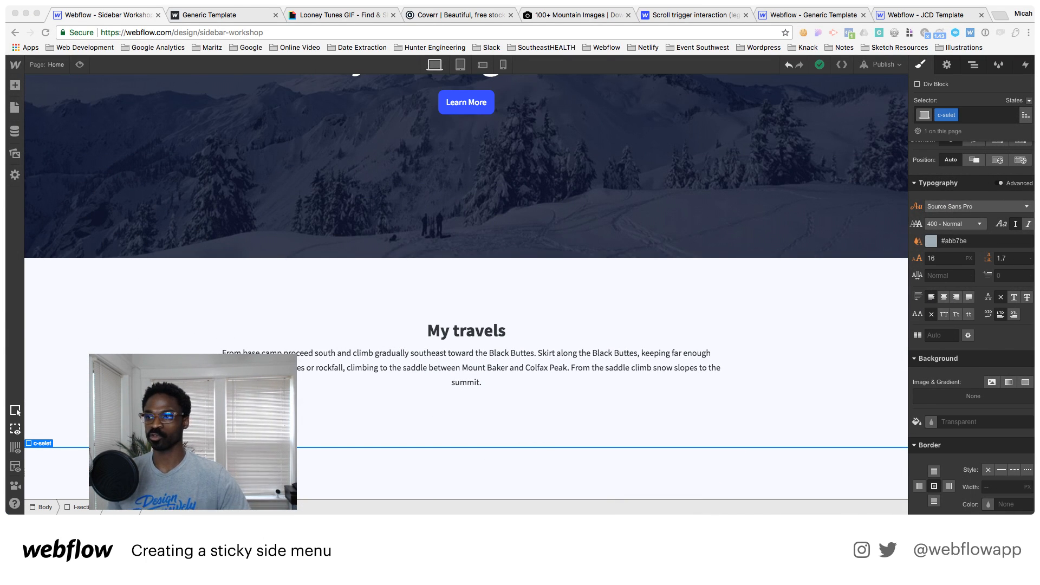
pyautogui.click(973, 64)
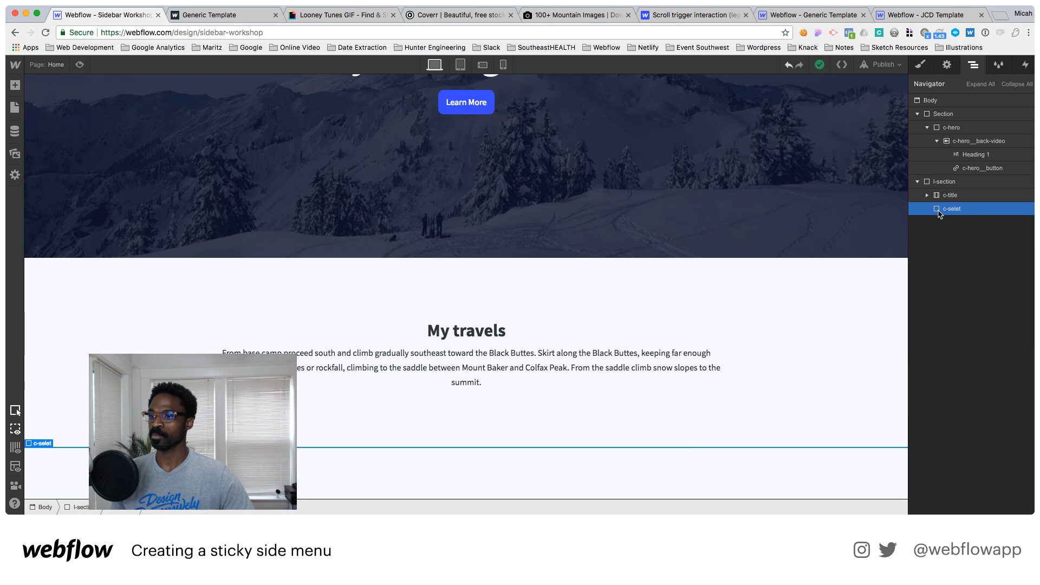
pyautogui.click(14, 85)
pyautogui.click(51, 222)
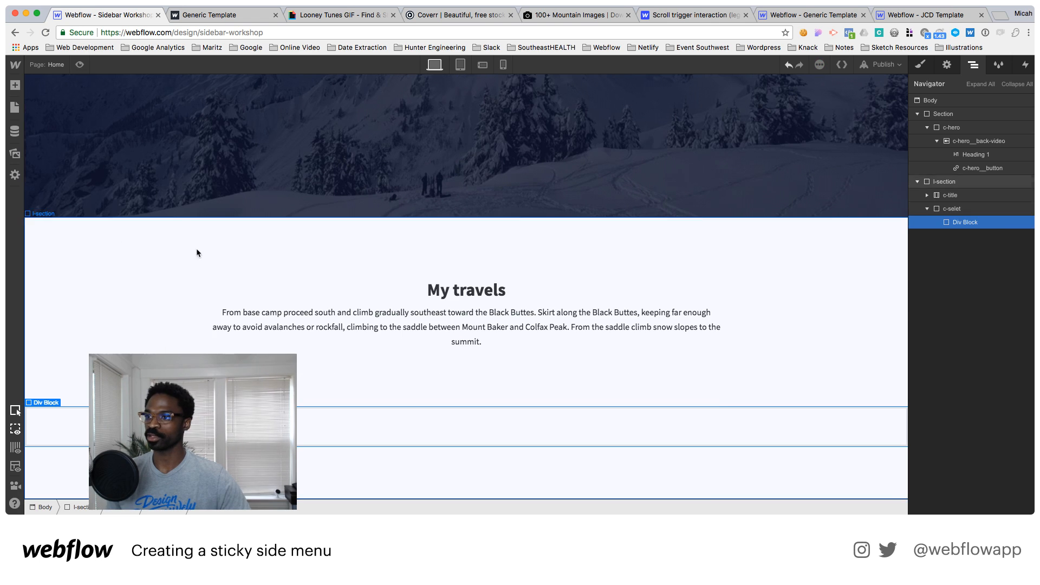
# Set the c-selet block's display to flex with a vertical layout
pyautogui.click(952, 209)
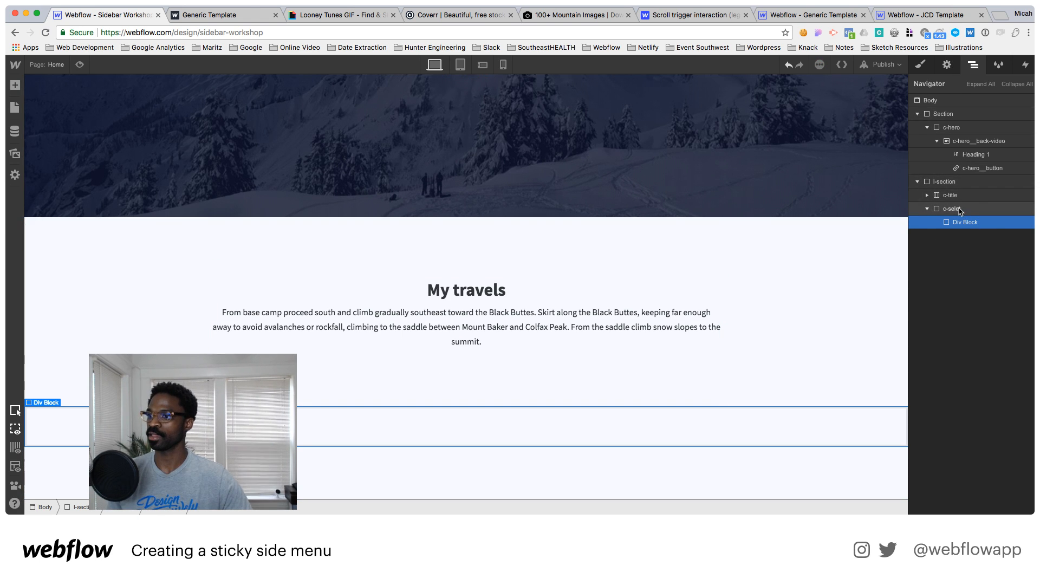
pyautogui.press('s')
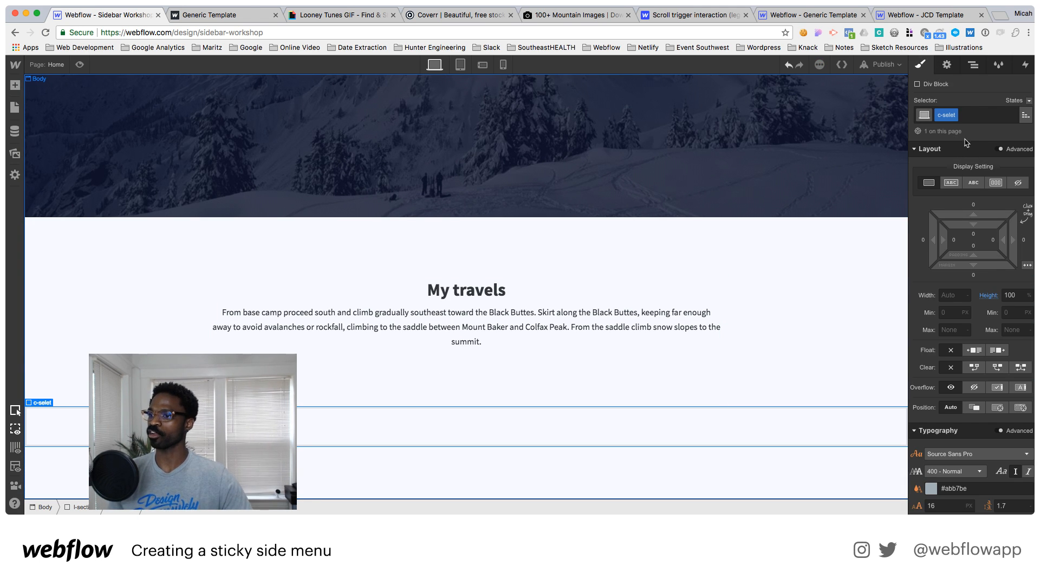
pyautogui.click(995, 183)
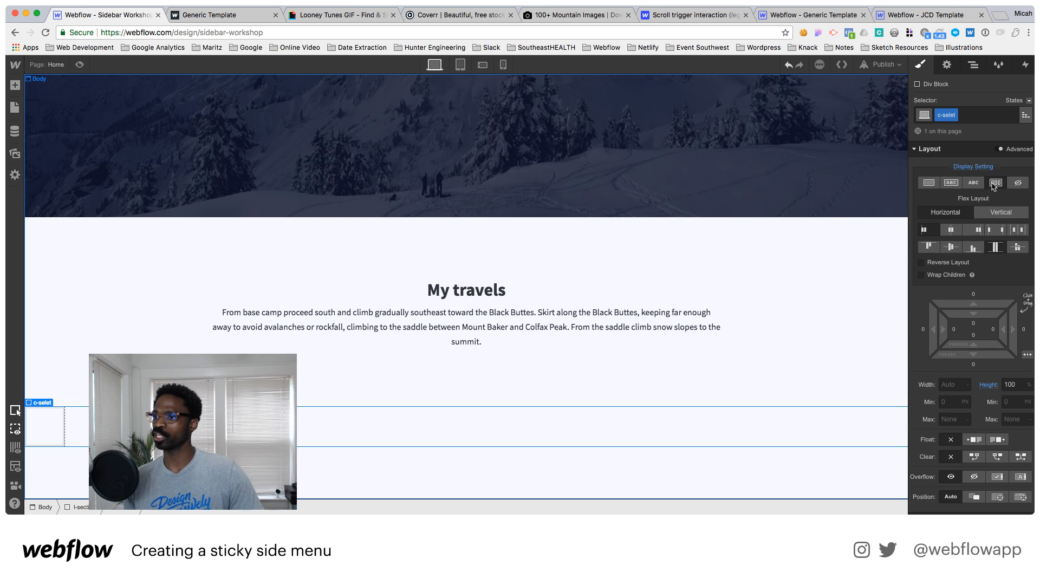
pyautogui.click(995, 213)
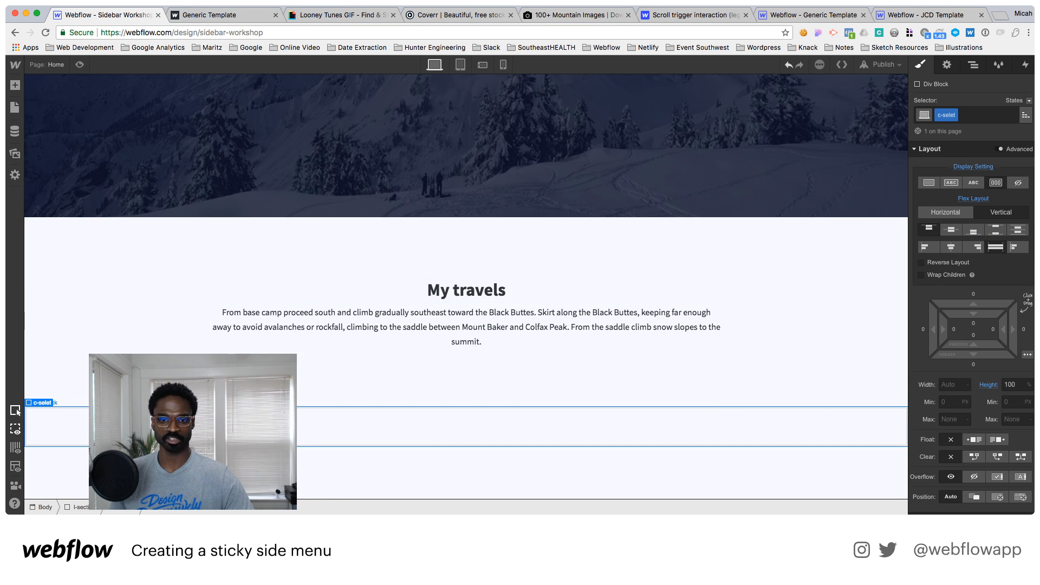
# Give the div block inside c-selet a new class named c-menu
pyautogui.click(103, 428)
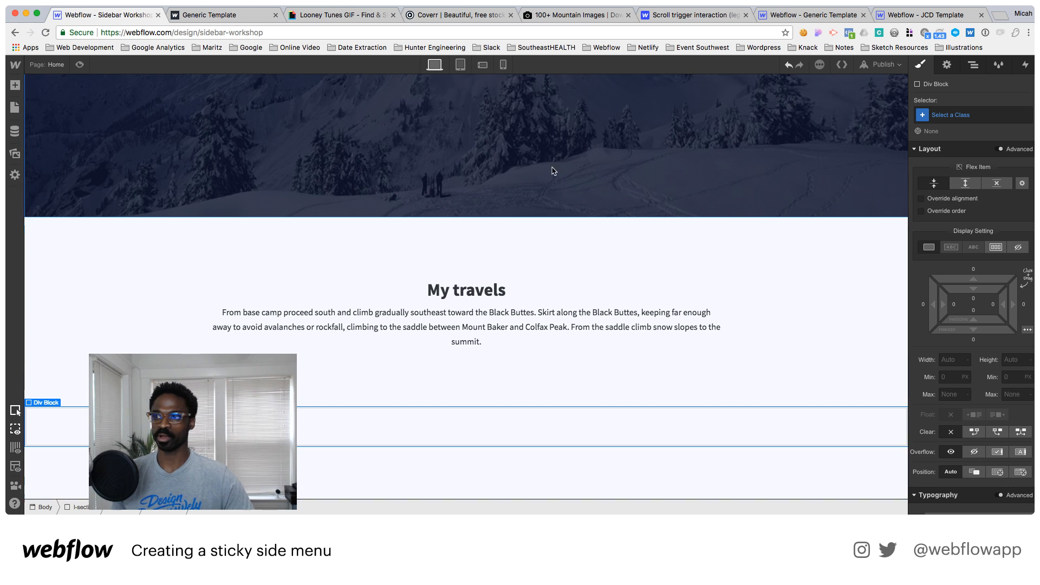
pyautogui.click(954, 116)
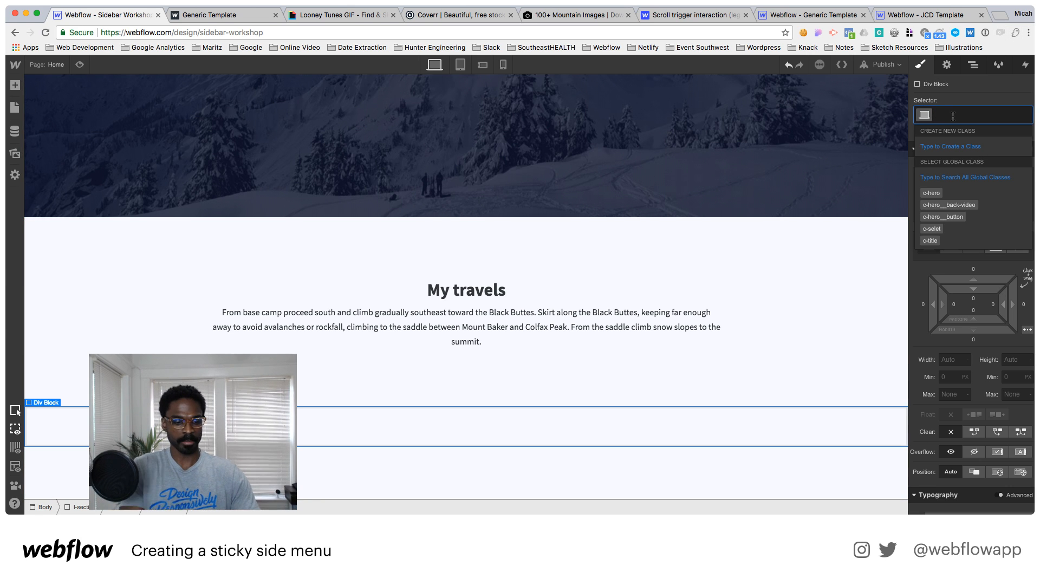
pyautogui.write('c-')
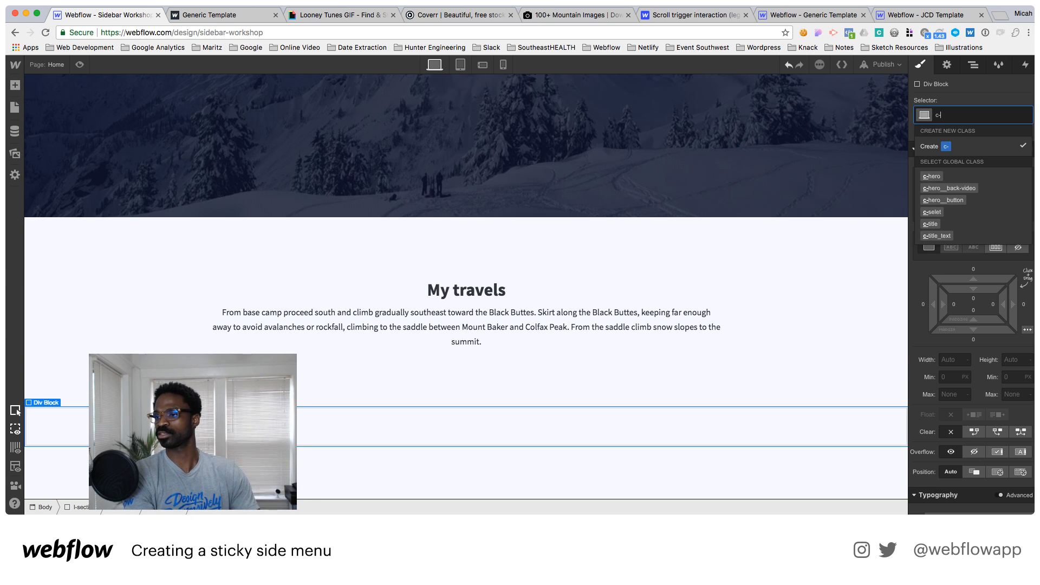
pyautogui.write('men')
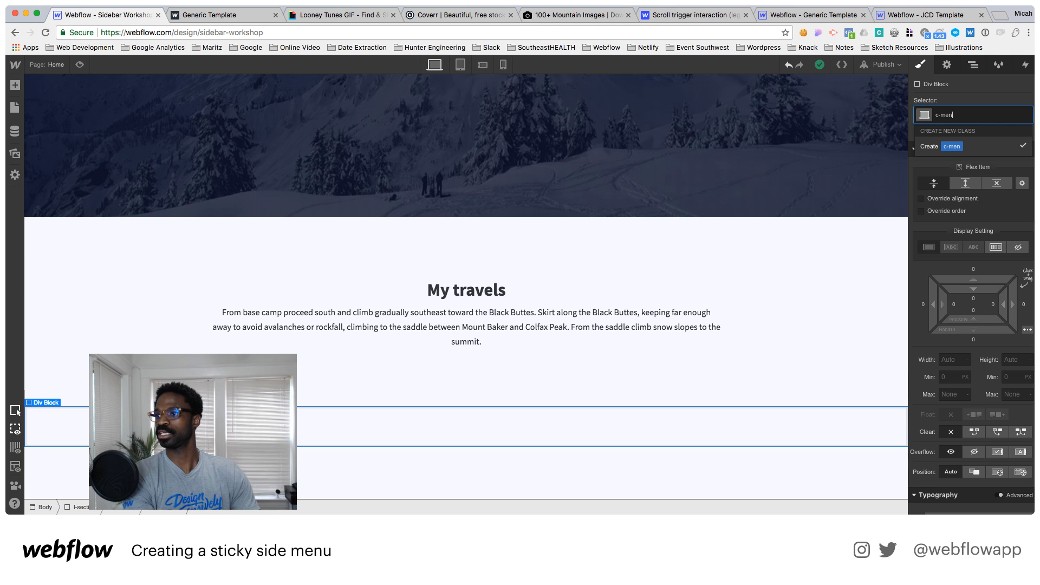
pyautogui.write('u')
pyautogui.press('Return')
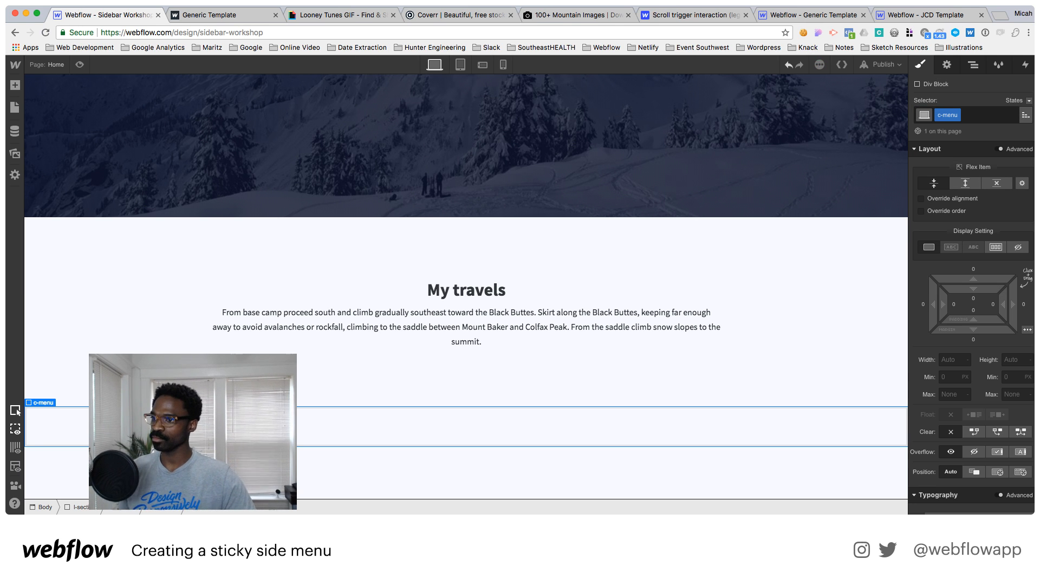
# Add another div block inside the c-menu block
pyautogui.scroll(-3, 978, 232)
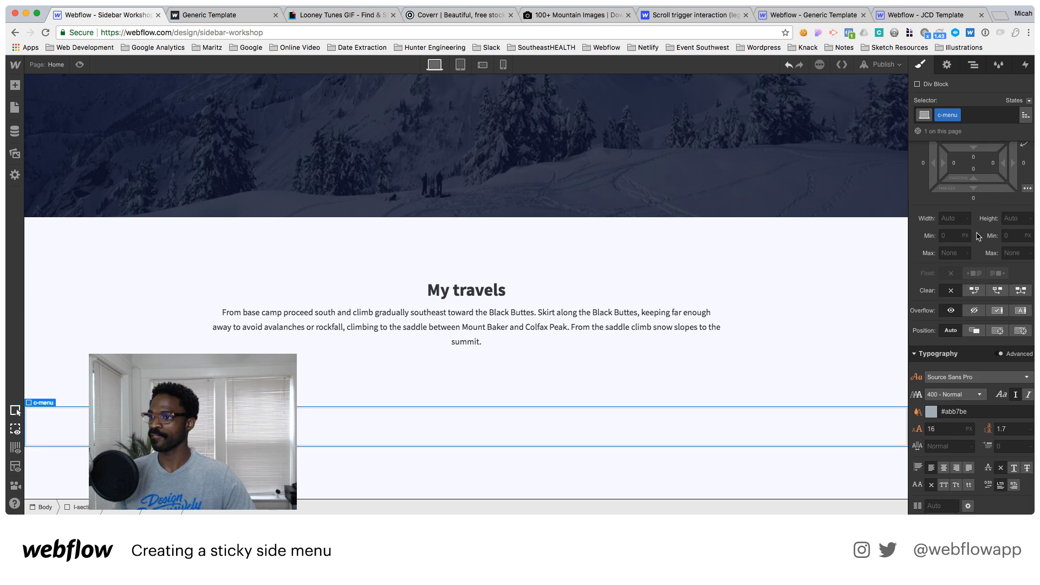
pyautogui.click(15, 87)
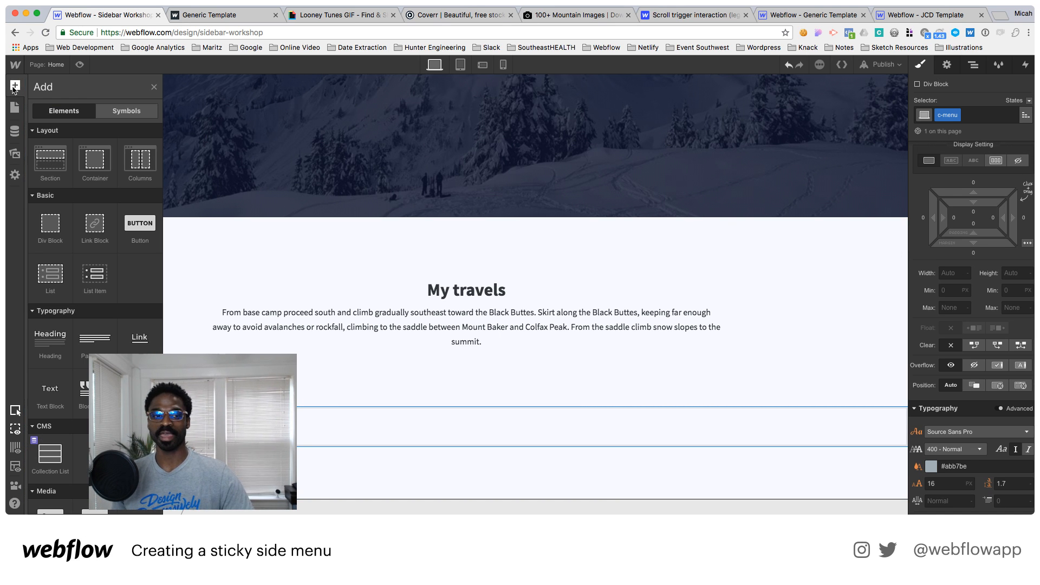
pyautogui.click(476, 410)
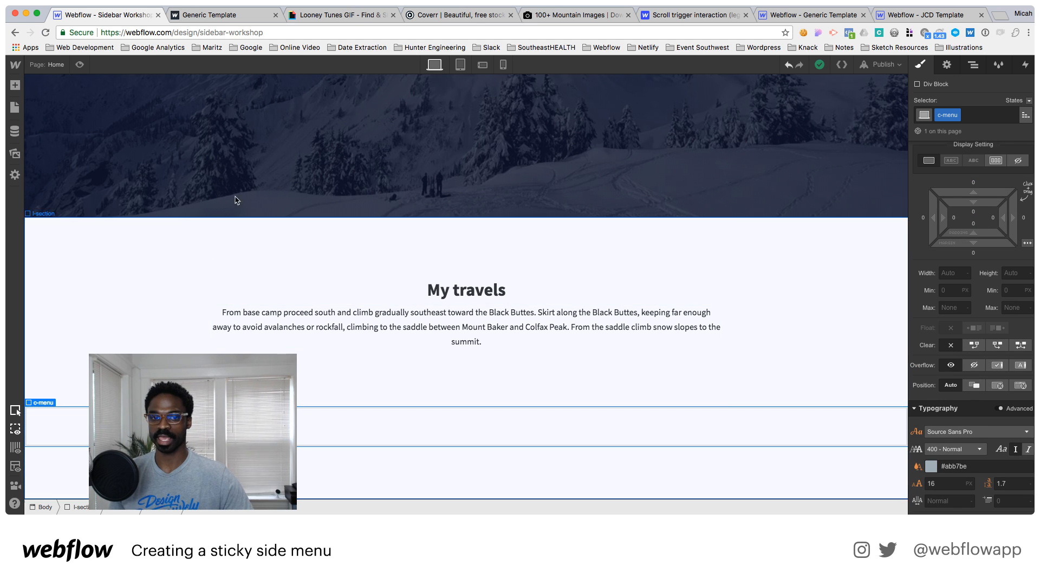
pyautogui.click(15, 85)
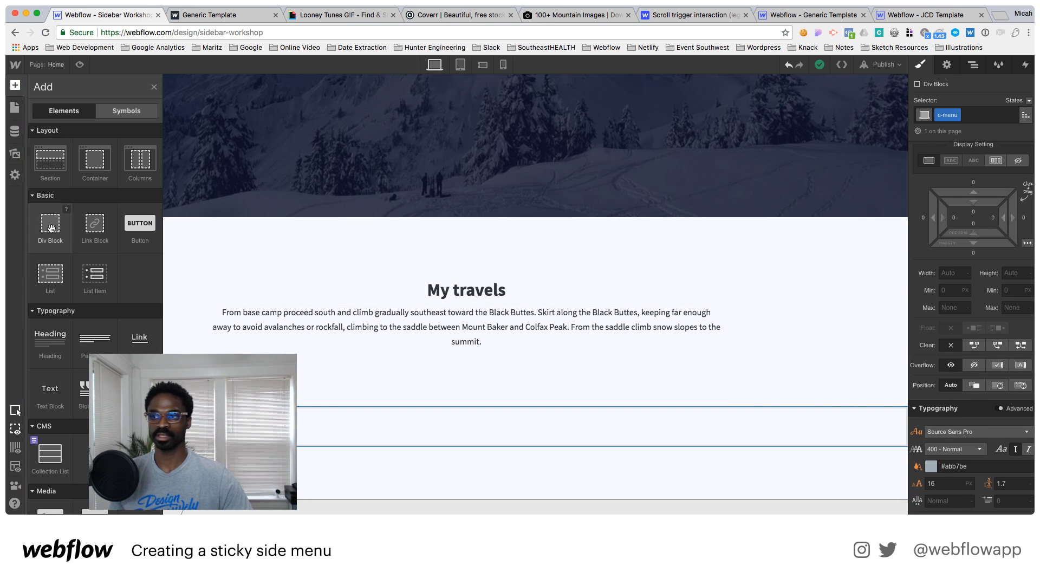
pyautogui.click(49, 228)
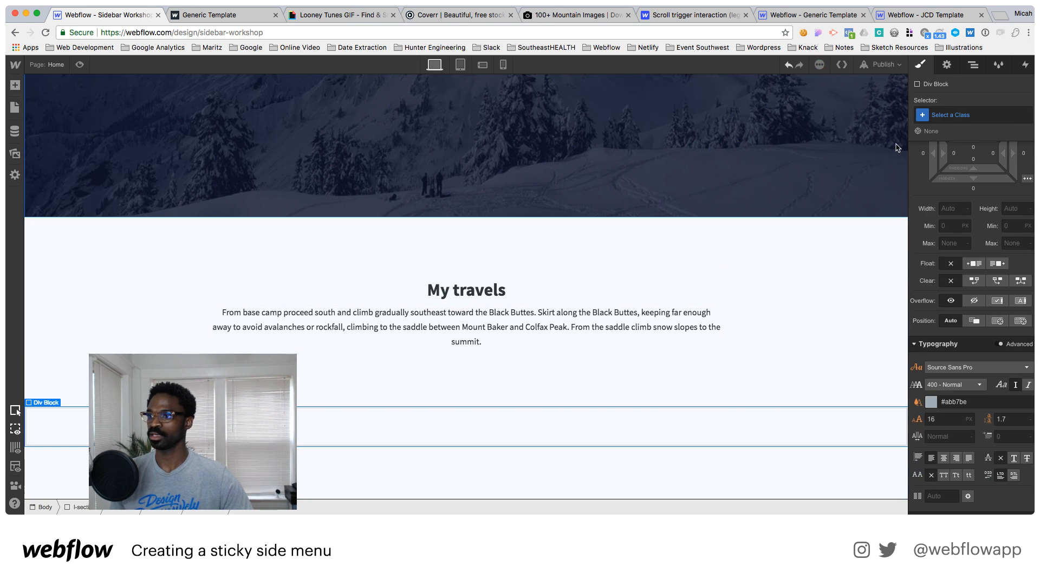
# Select the unnamed div block inside c-menu and give it a new class named c-menu-symbol
pyautogui.click(959, 115)
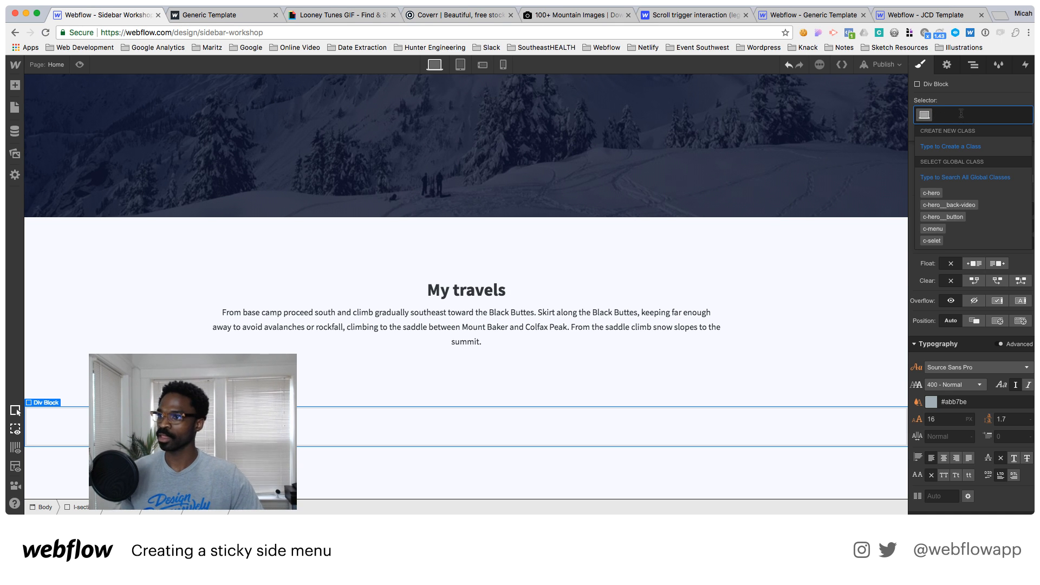
pyautogui.click(973, 65)
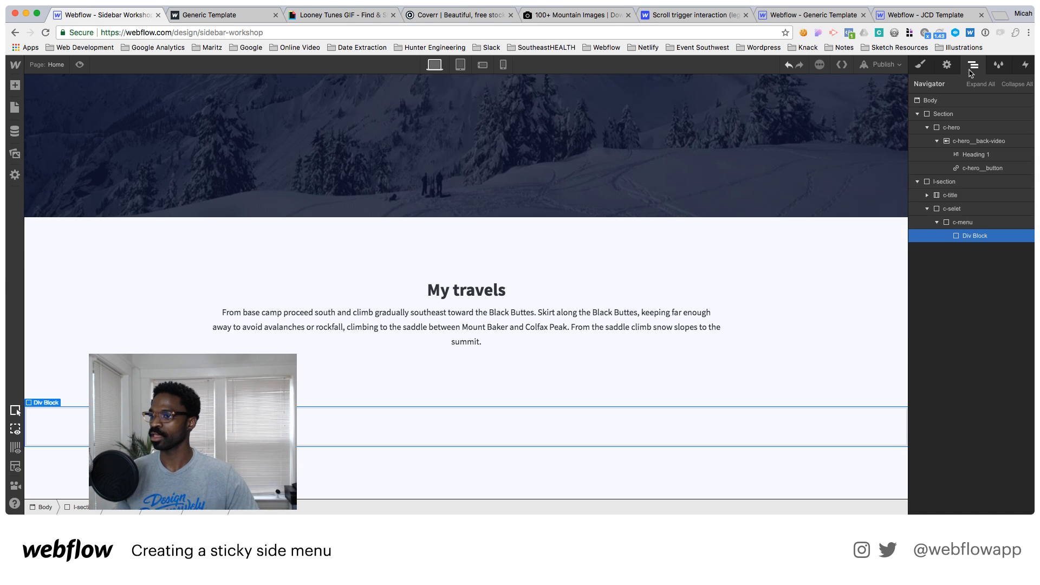
pyautogui.click(963, 222)
pyautogui.click(937, 223)
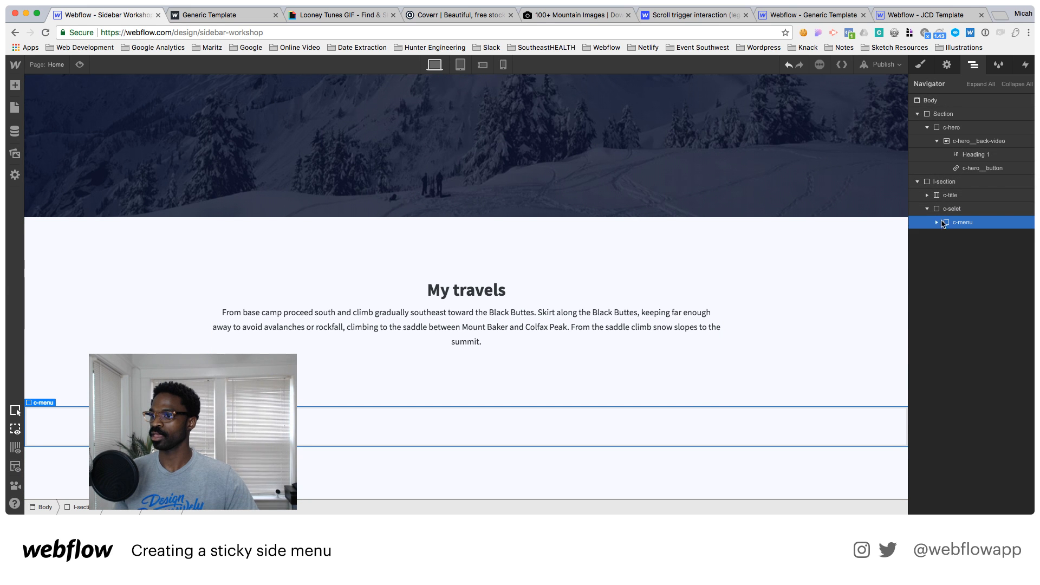
pyautogui.click(937, 222)
pyautogui.click(969, 236)
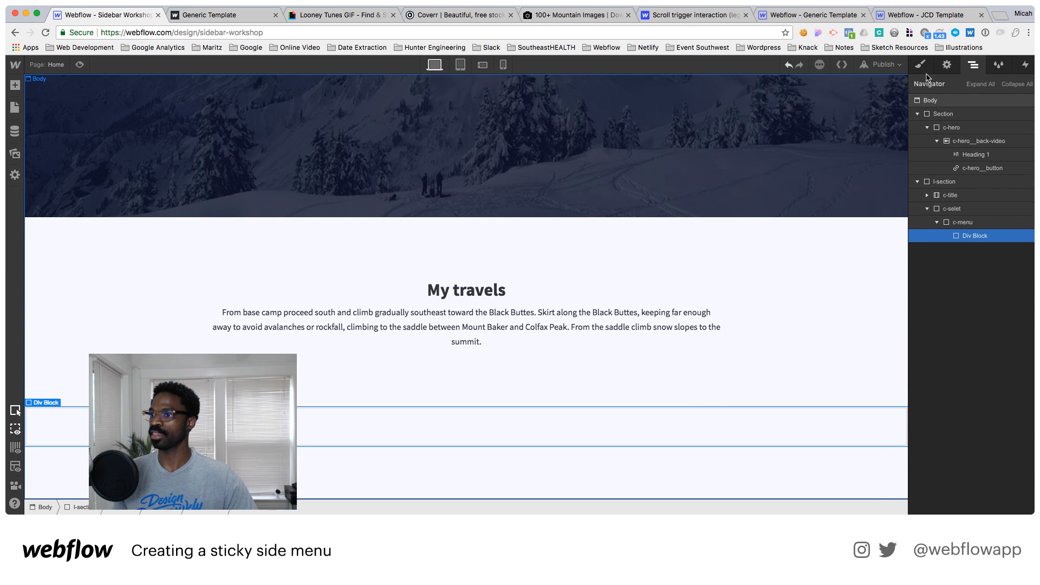
pyautogui.press('s')
pyautogui.click(956, 114)
pyautogui.write('c-')
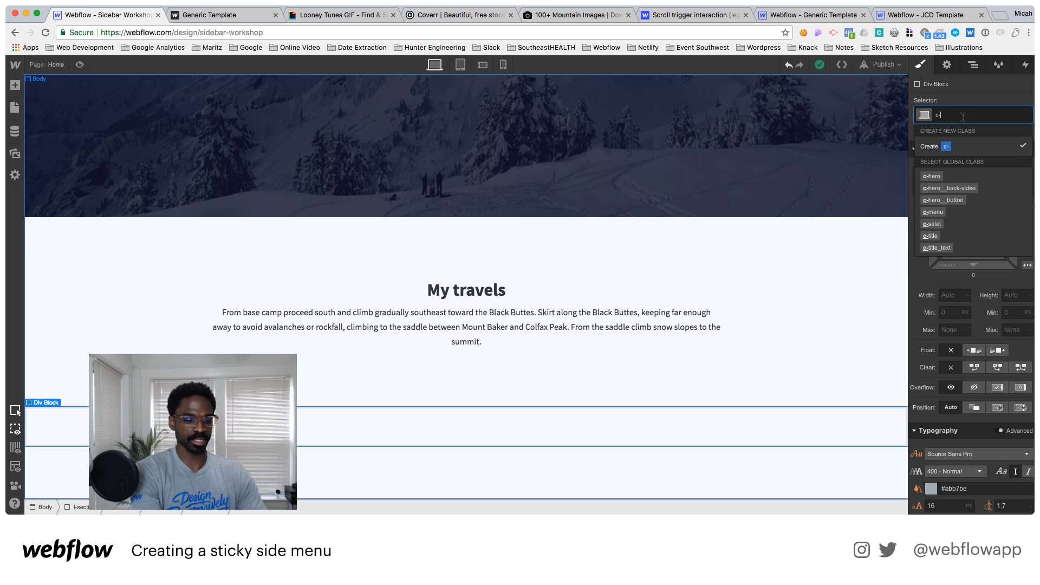
pyautogui.write('menu')
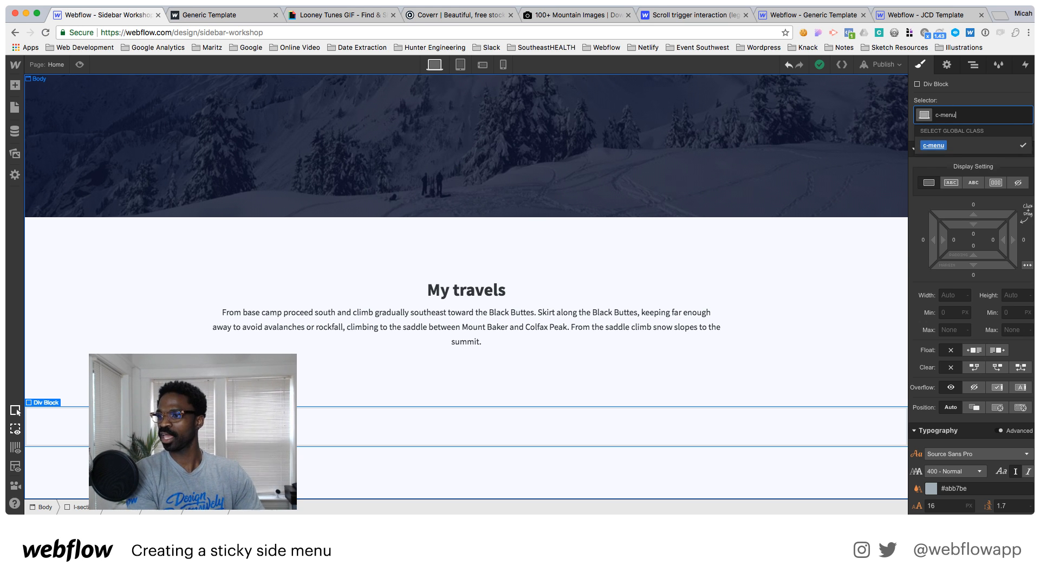
pyautogui.write('-symbol')
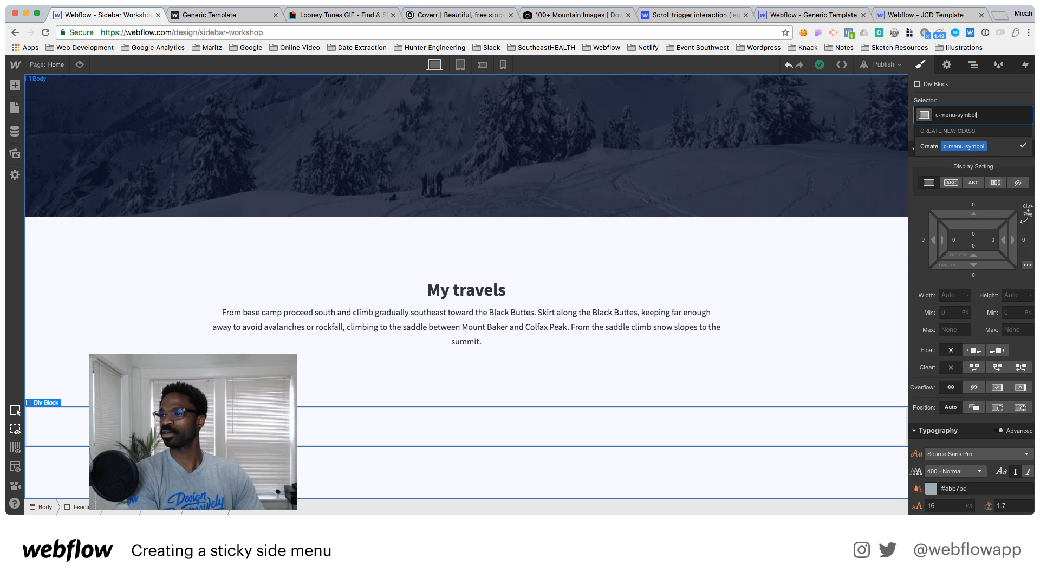
pyautogui.press('Return')
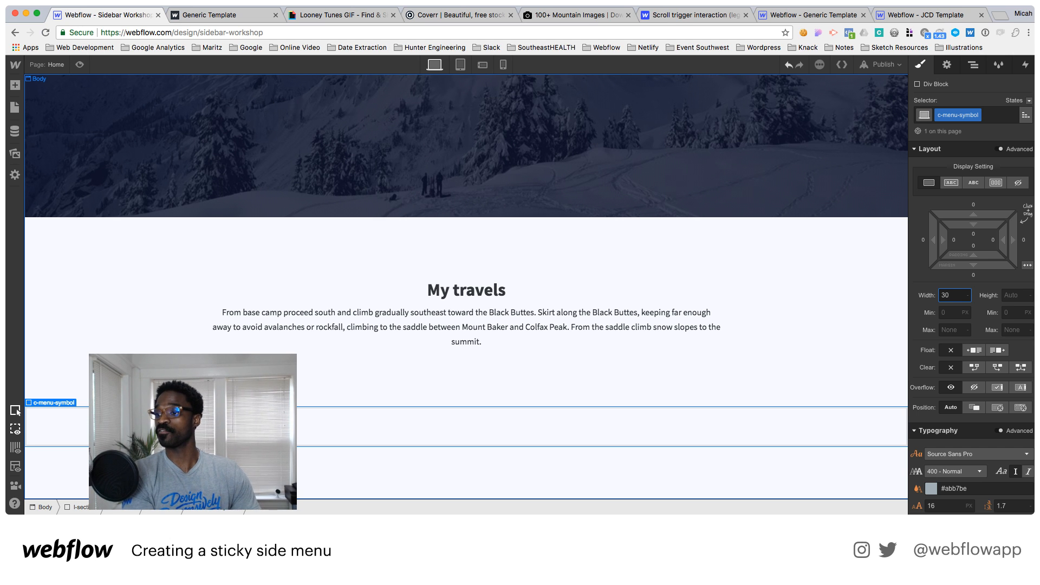
# Set the c-menu-symbol block's width to 30 vw and its height to 100 vh
pyautogui.write('vw')
pyautogui.press('Return')
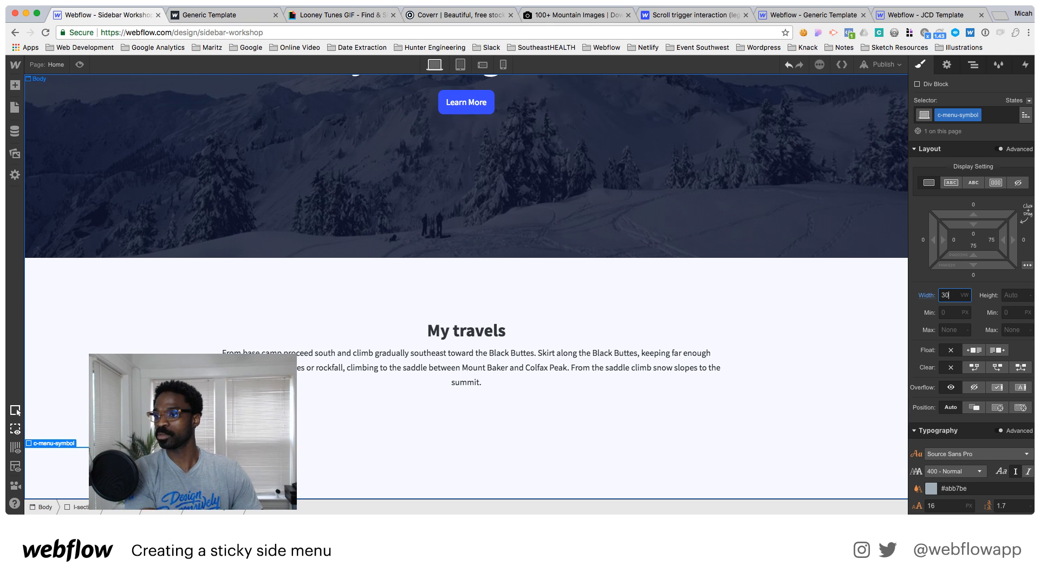
pyautogui.click(1015, 295)
pyautogui.write('100vh')
pyautogui.press('Return')
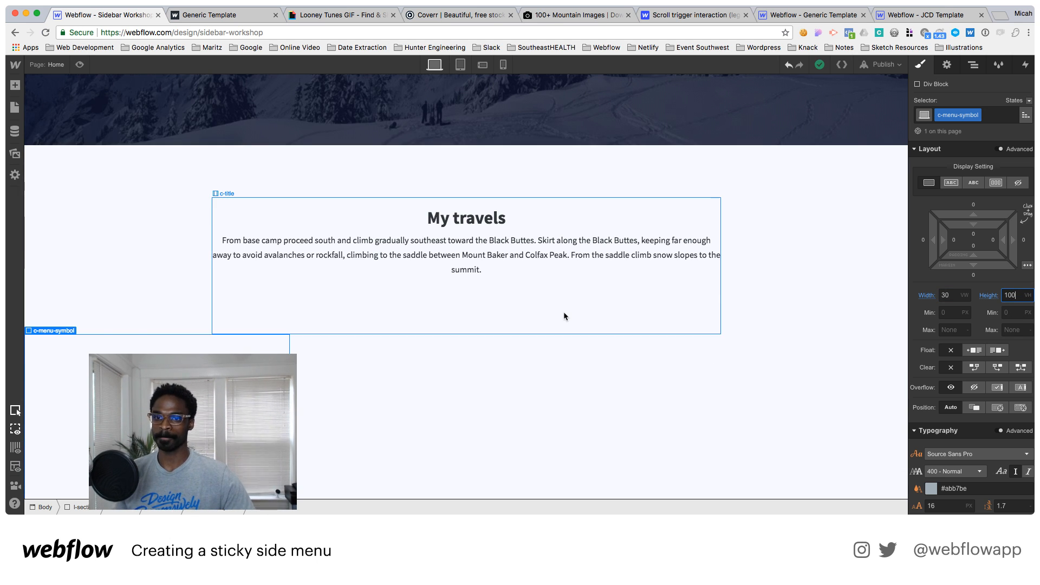
# Set the c-menu-symbol block's background color to white
pyautogui.scroll(-4, 565, 311)
pyautogui.scroll(-4, 979, 352)
pyautogui.scroll(-2, 958, 340)
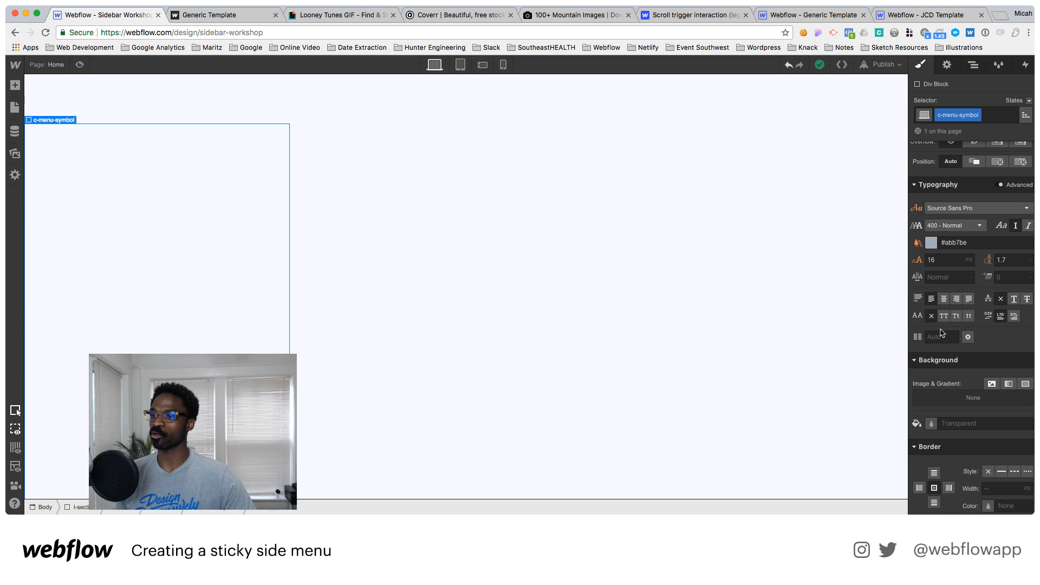
pyautogui.click(952, 423)
pyautogui.write('fff')
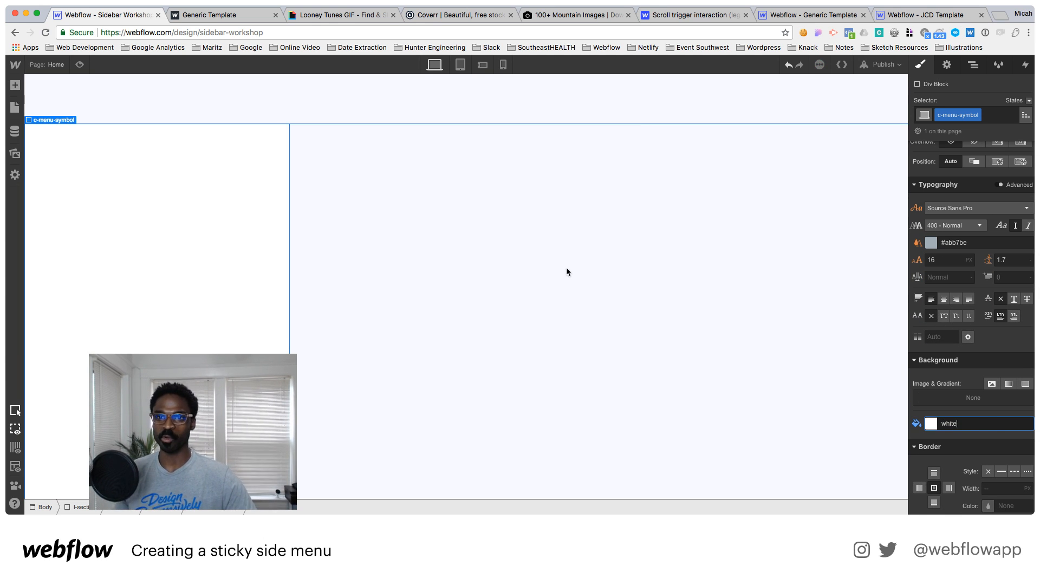
# Give the c-menu-symbol block a right margin of 3rem
pyautogui.scroll(3, 542, 268)
pyautogui.scroll(5, 959, 277)
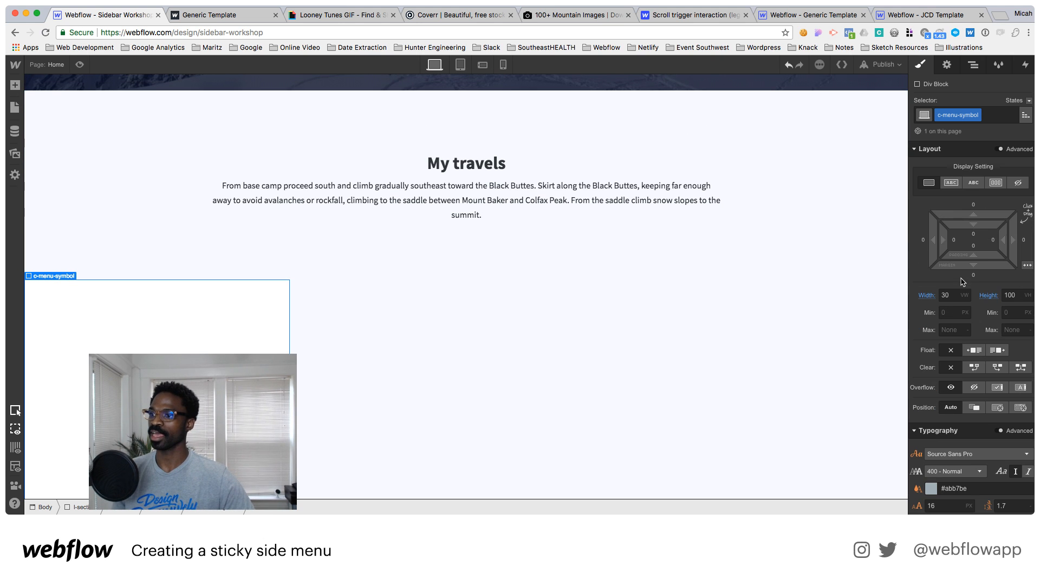
pyautogui.click(1025, 240)
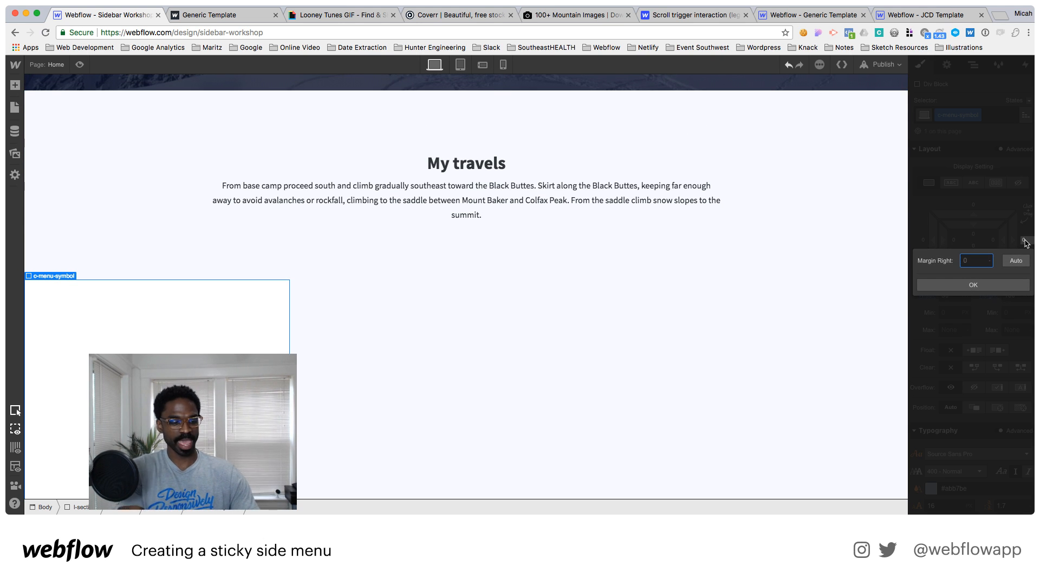
pyautogui.write('3rem')
pyautogui.press('Return')
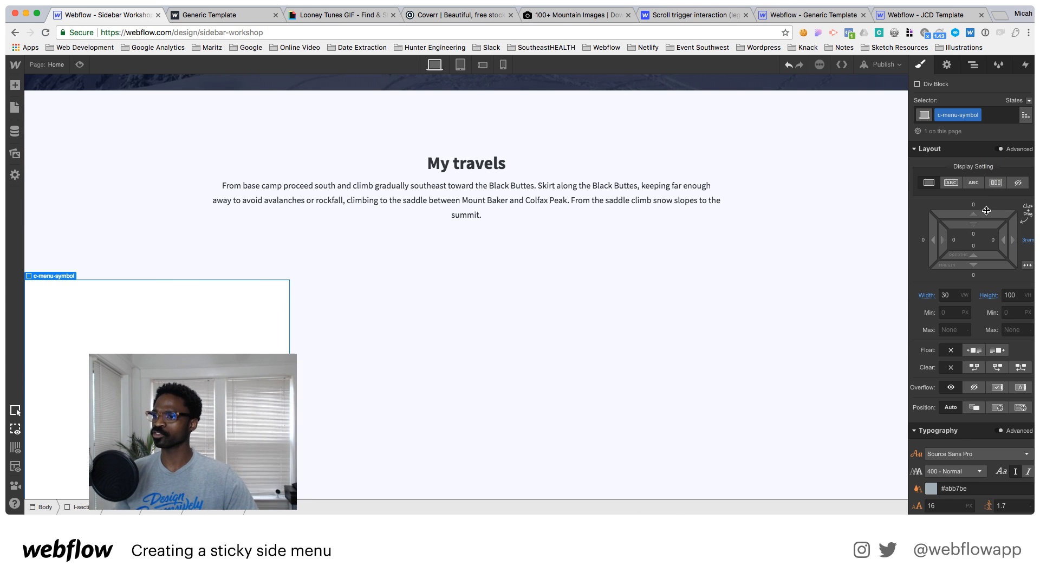
# Set the c-menu-symbol block's display to flex with a vertical layout, centering its content on both axes
pyautogui.click(998, 185)
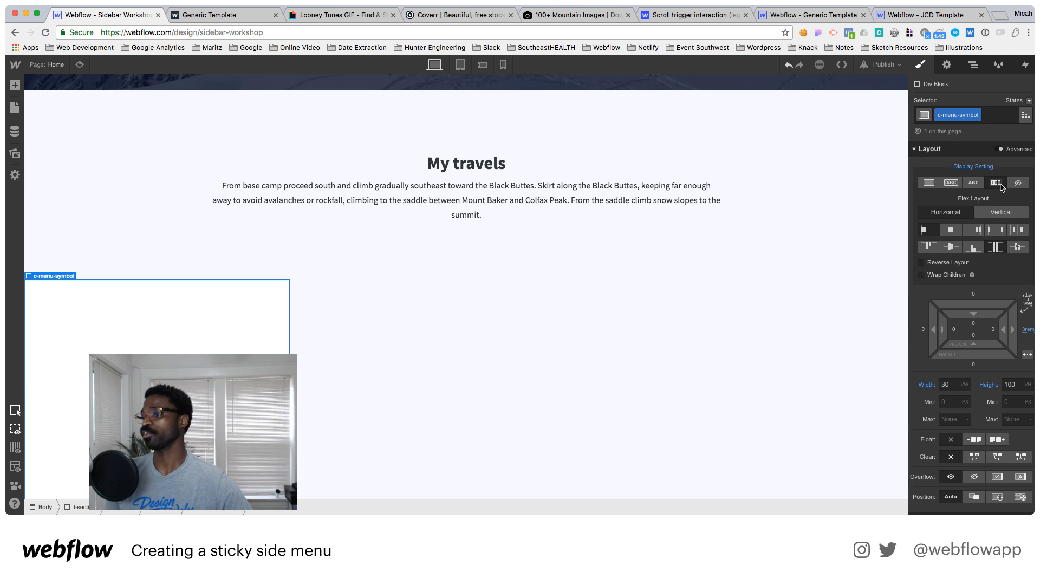
pyautogui.click(996, 216)
pyautogui.click(995, 217)
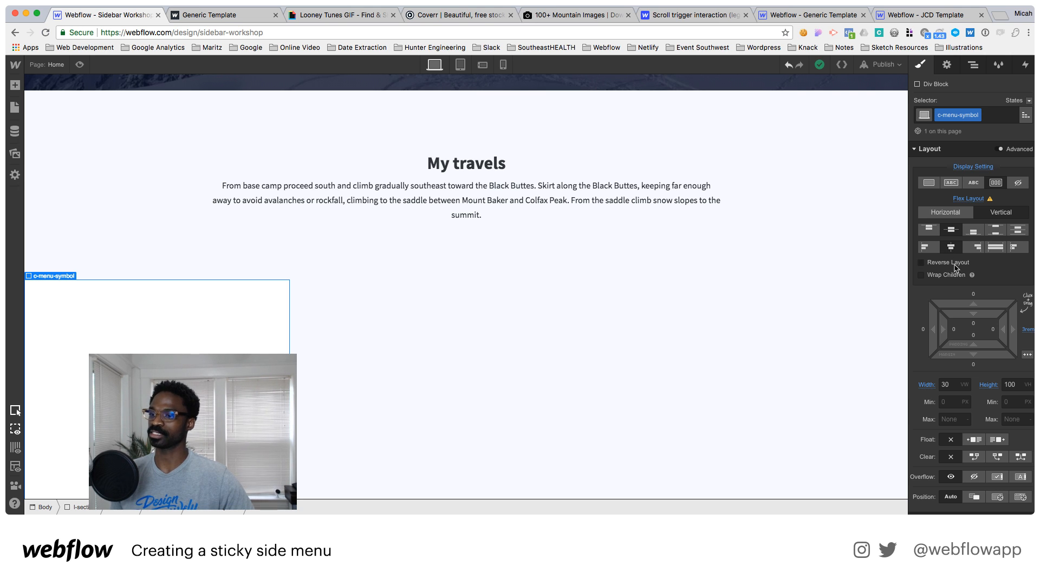
# Add a text block inside the c-menu-symbol block and replace its placeholder text with "My Photos"
pyautogui.click(15, 85)
pyautogui.scroll(-2, 105, 289)
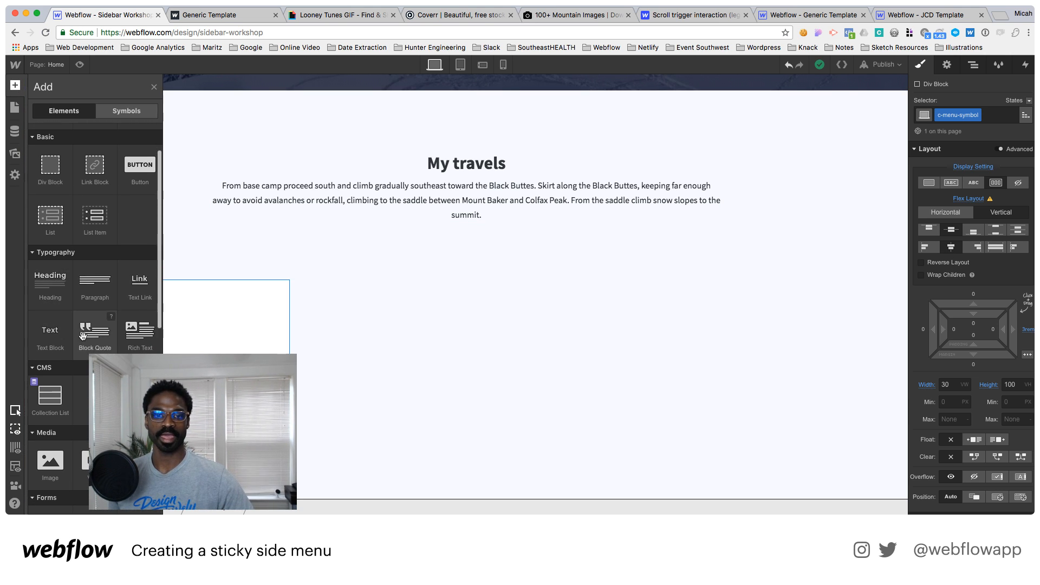
pyautogui.moveTo(103, 348); pyautogui.dragTo(147, 338)
pyautogui.doubleClick(151, 336)
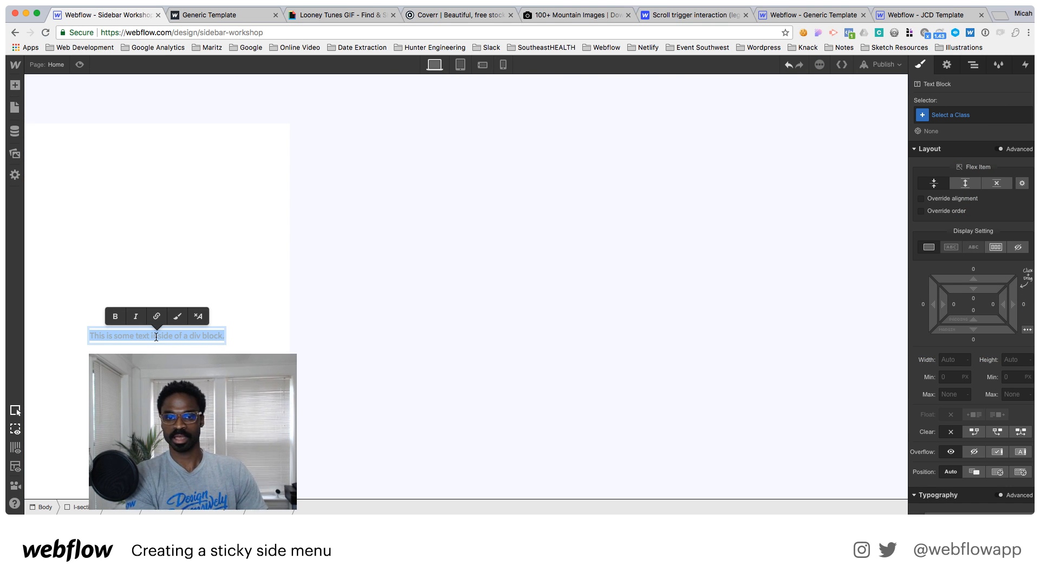
pyautogui.write('M')
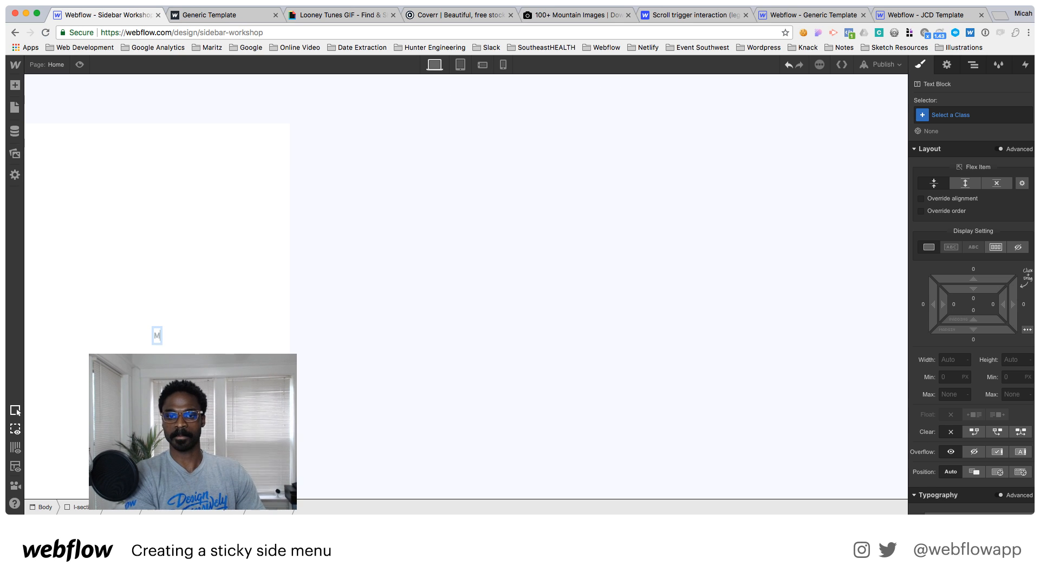
pyautogui.write('y Photos')
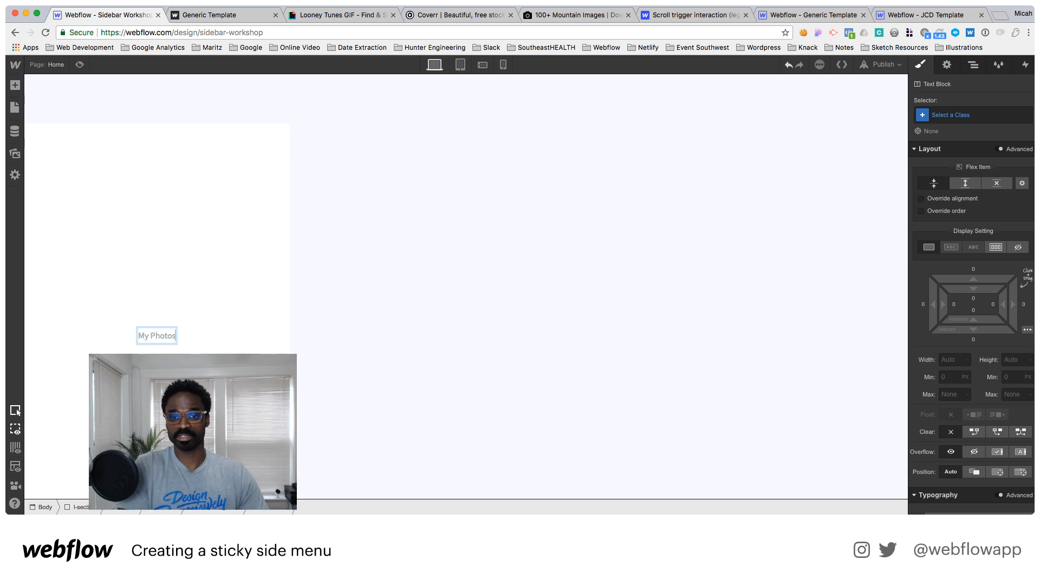
# Give the My Photos text block a new class named c-menu__title
pyautogui.click(951, 116)
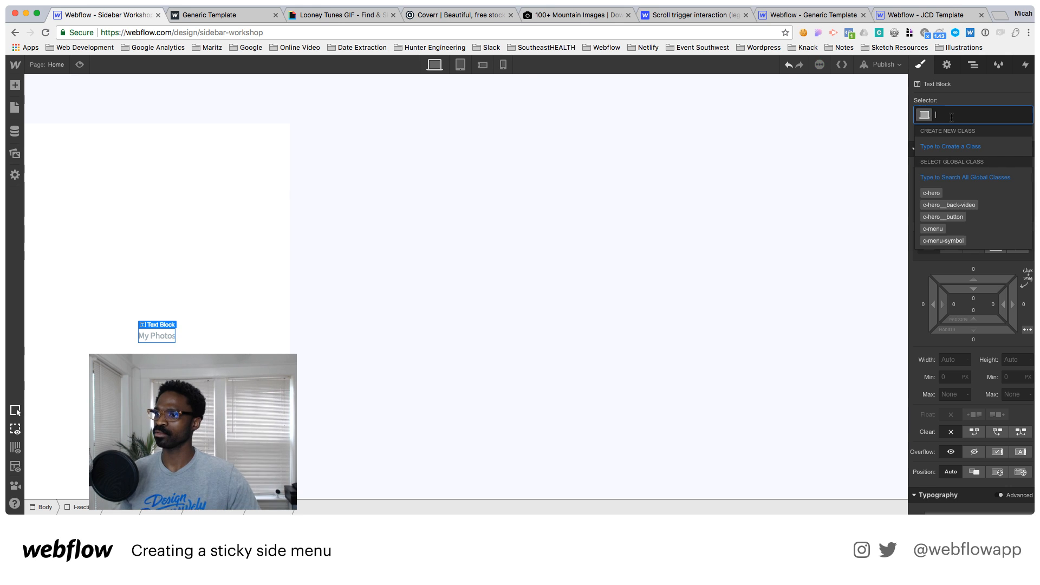
pyautogui.write('c-')
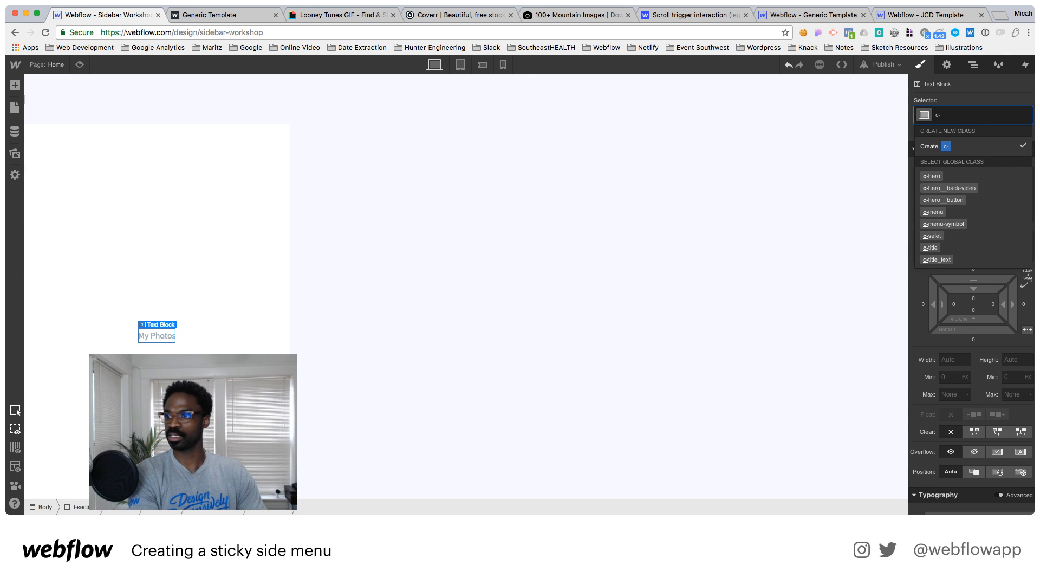
pyautogui.write('menu__title')
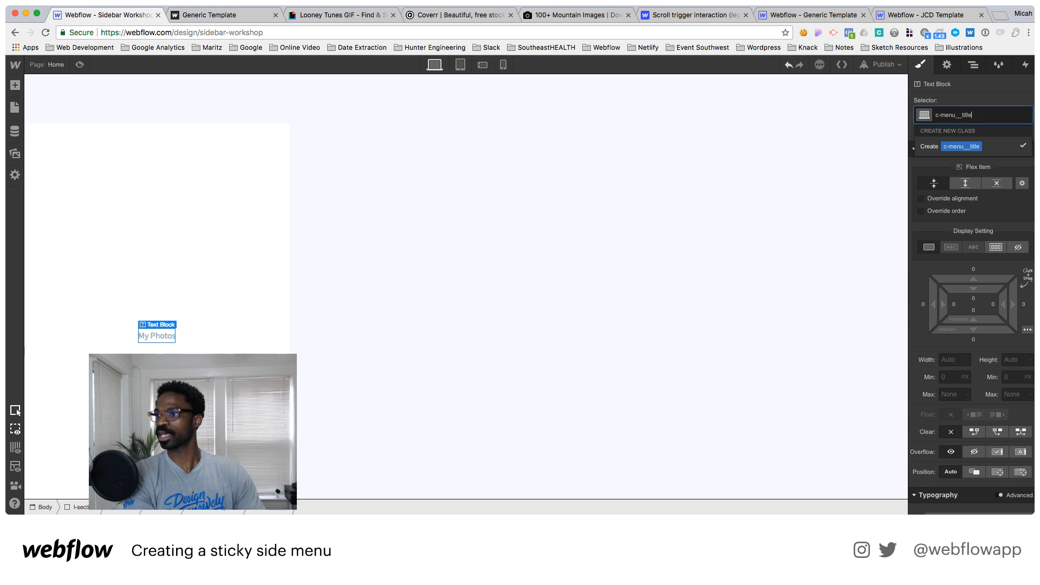
pyautogui.press('Return')
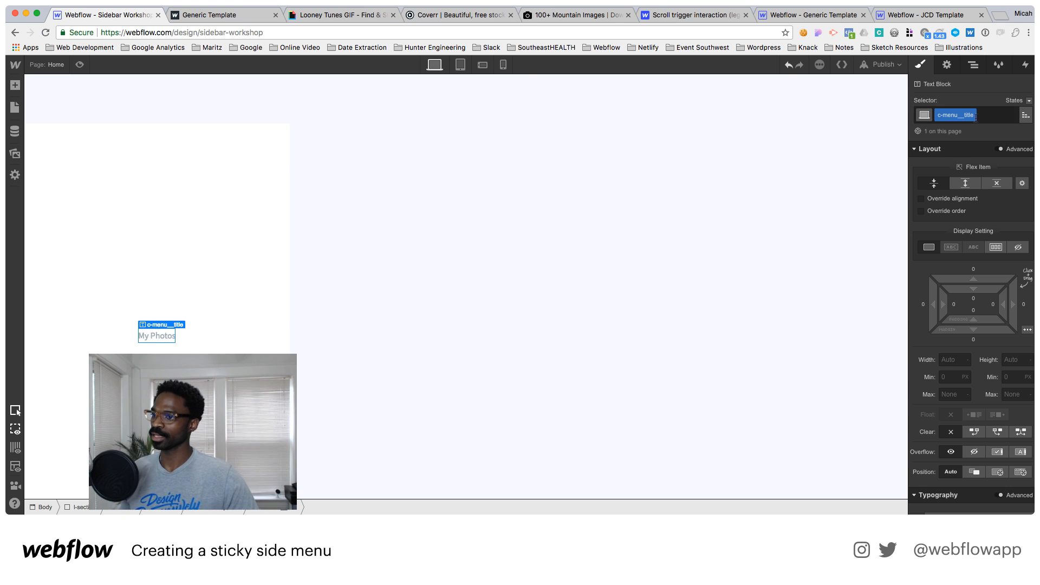
# Set the My Photos title's font size to 1.5 rem and its weight to 900 - Black
pyautogui.scroll(-5, 1008, 296)
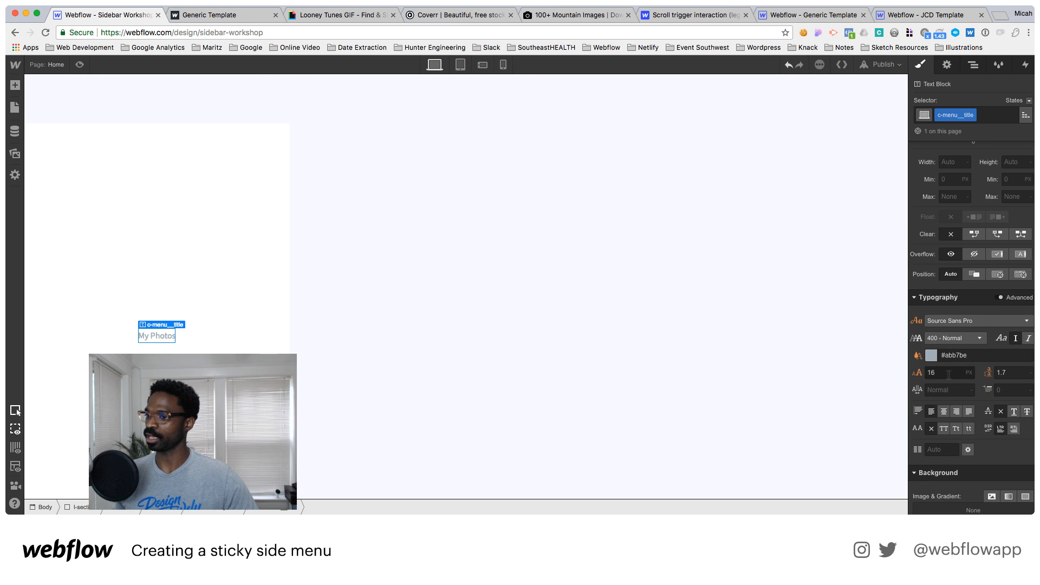
pyautogui.write('1.3')
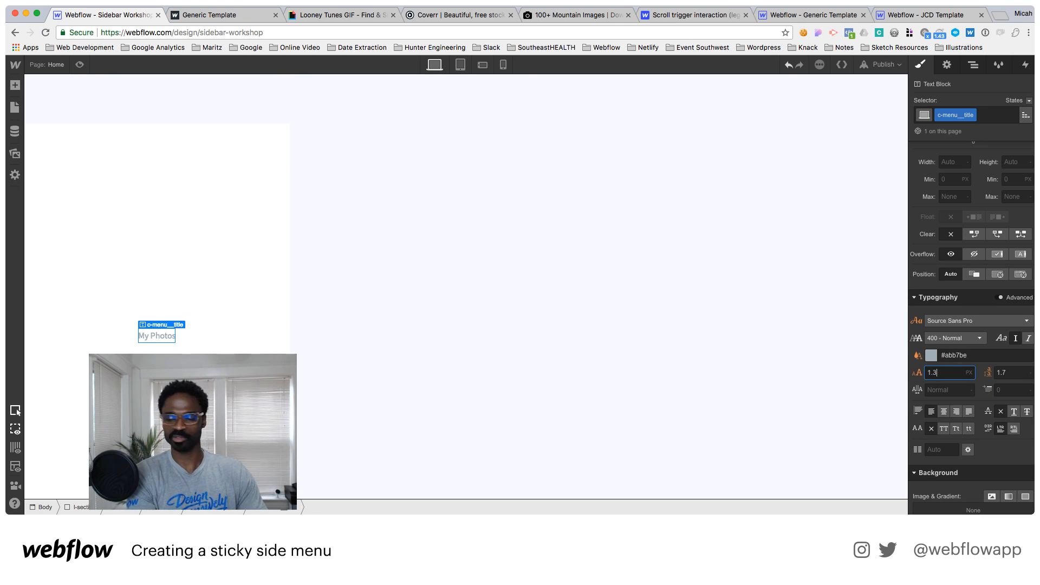
pyautogui.write('rem')
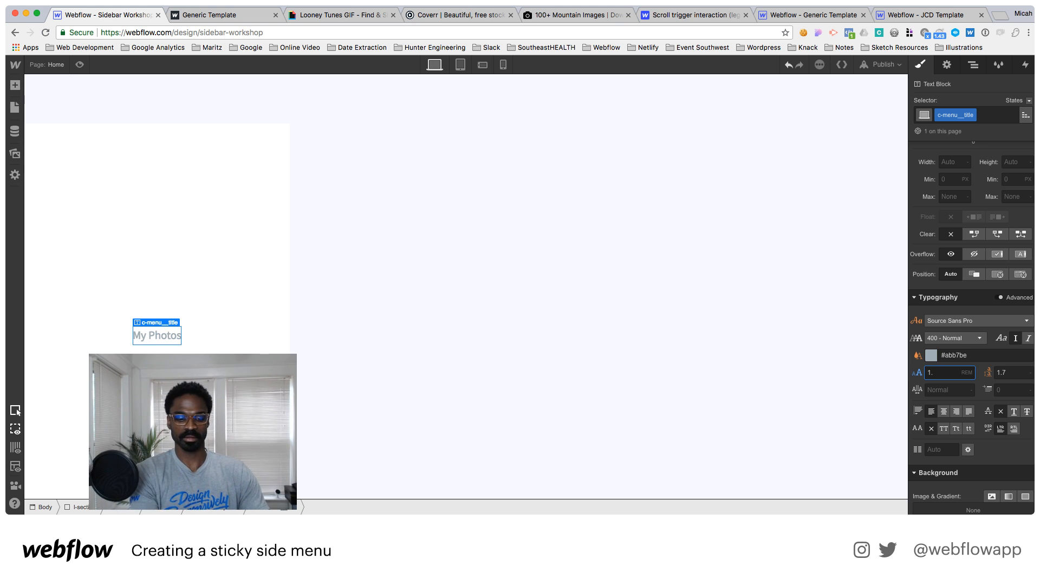
pyautogui.write('7')
pyautogui.write('5')
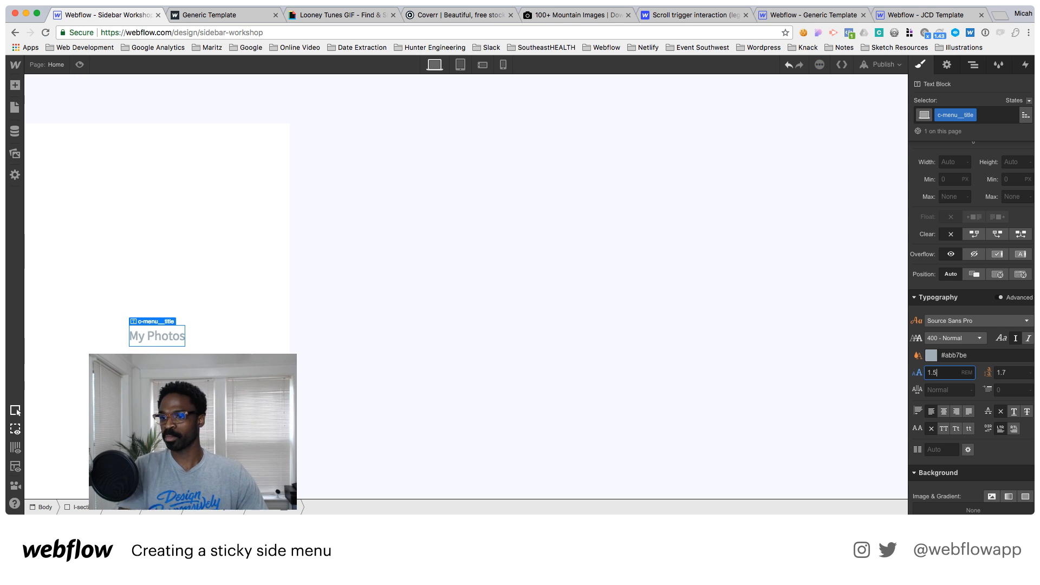
pyautogui.click(953, 338)
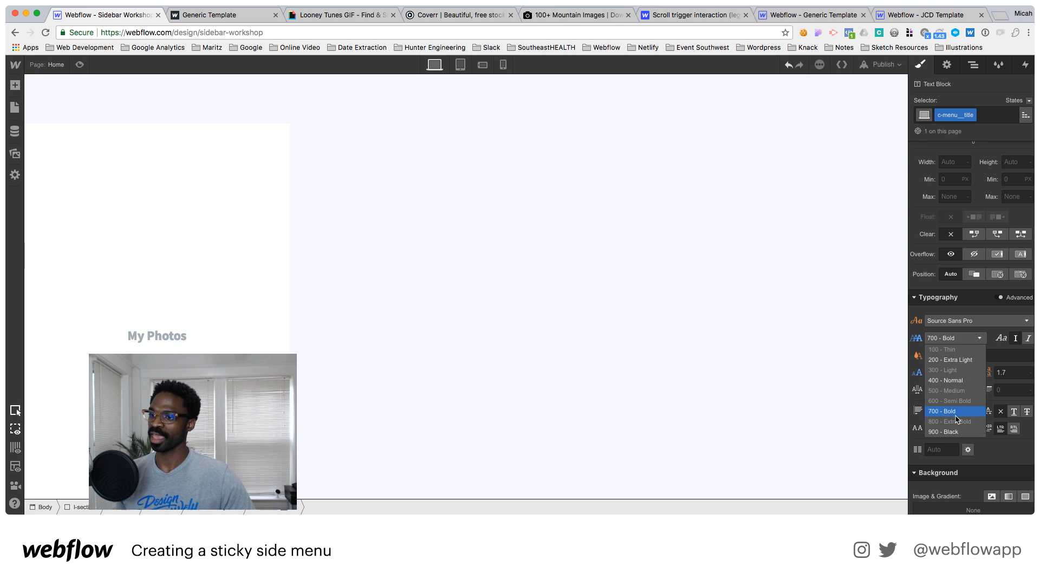
pyautogui.click(949, 431)
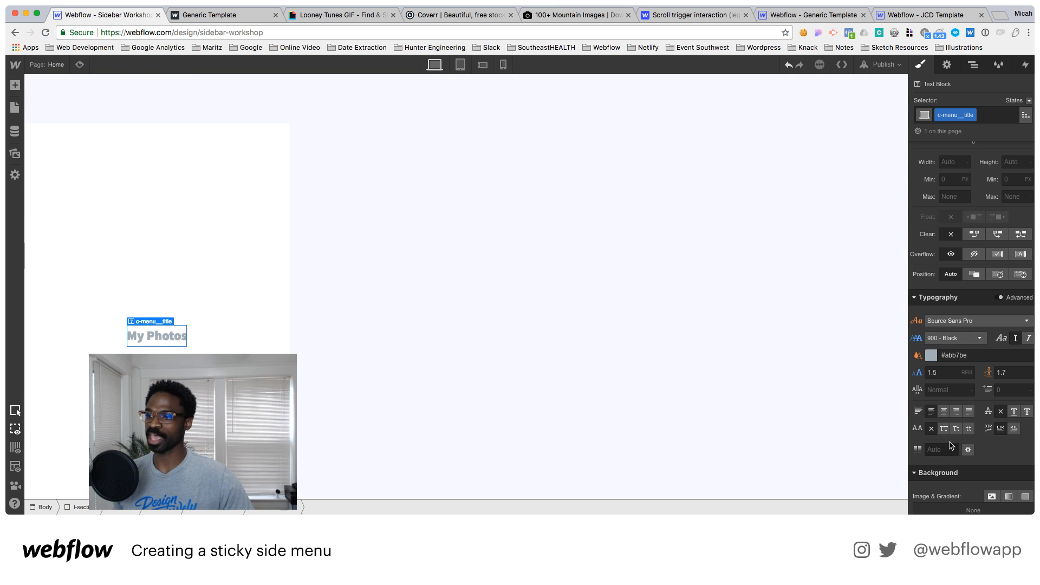
# Change the My Photos title's text color to dark gray #2f3436
pyautogui.click(931, 356)
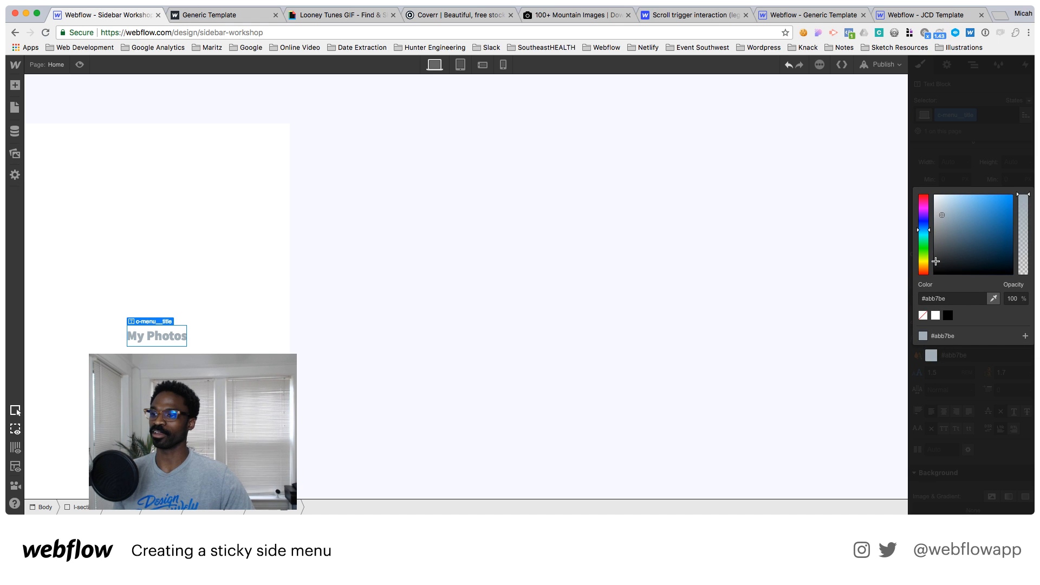
pyautogui.click(944, 265)
pyautogui.moveTo(944, 263); pyautogui.dragTo(945, 259)
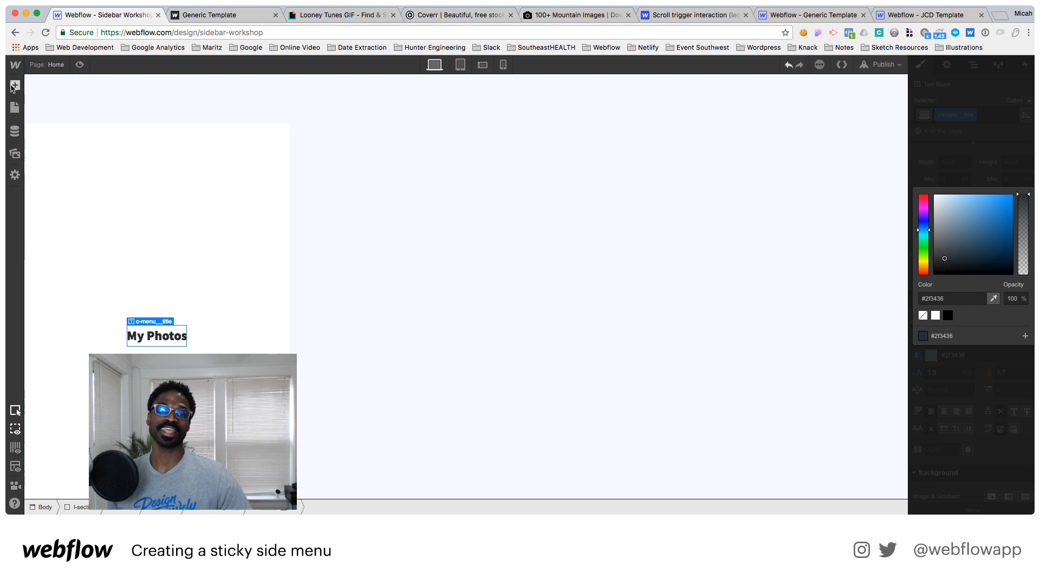
# Add a text link directly below the My Photos title in the side menu
pyautogui.click(15, 85)
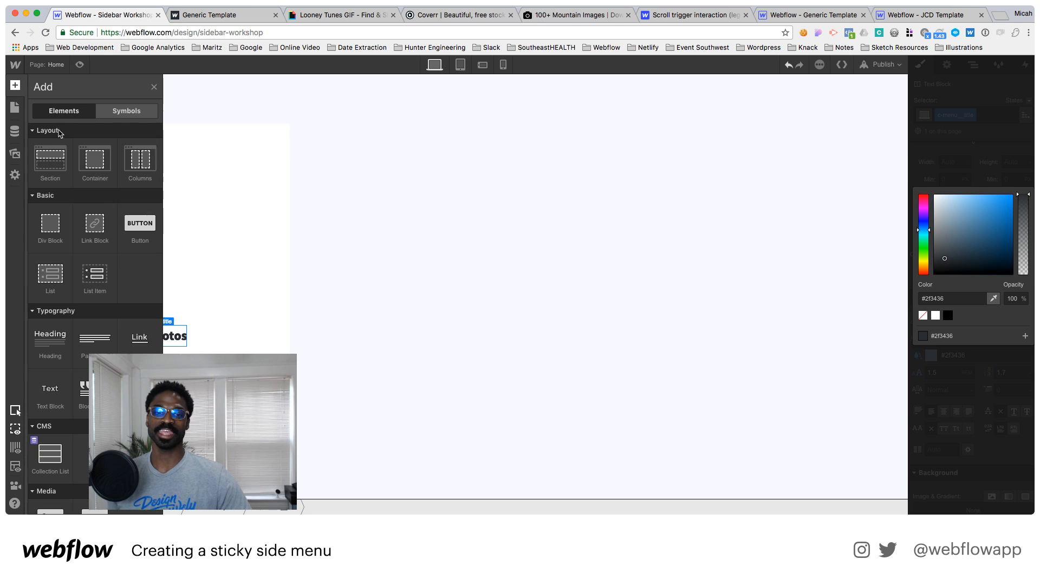
pyautogui.click(143, 337)
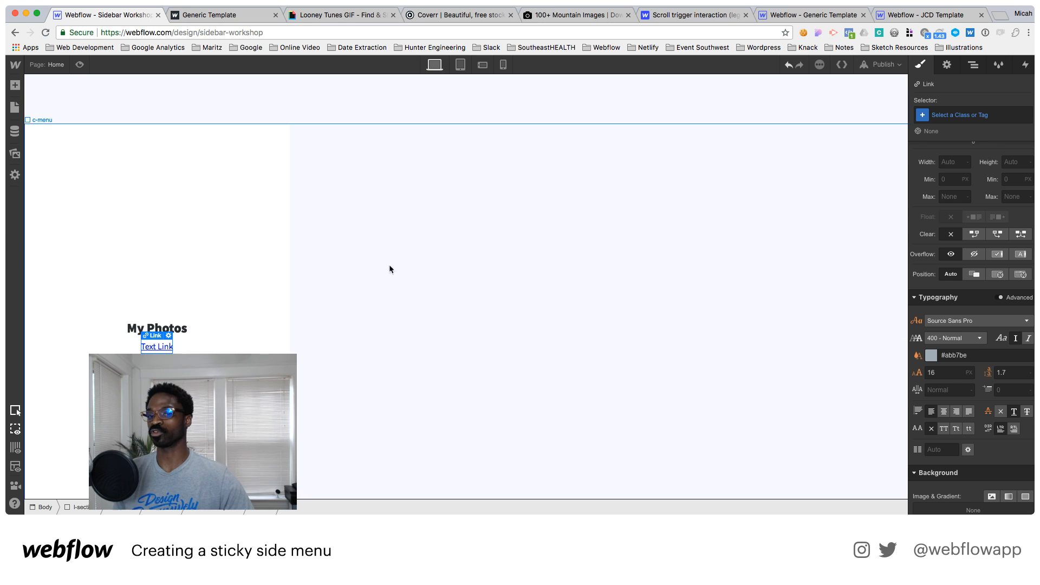
# Give the new text link under My Photos a new class named c-menu__link and remove its underline
pyautogui.scroll(-2, 590, 181)
pyautogui.scroll(1, 576, 249)
pyautogui.scroll(-1, 610, 93)
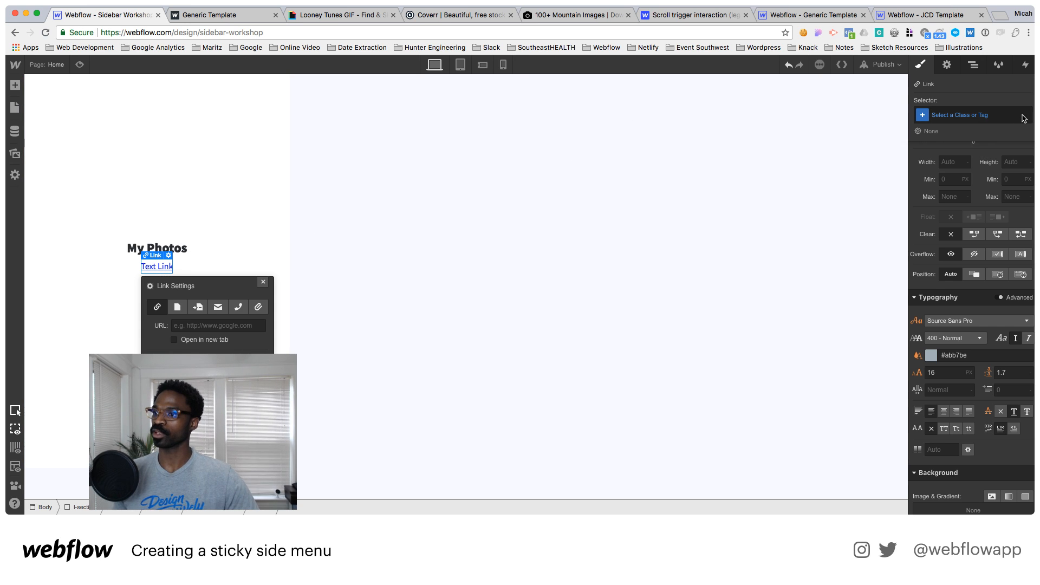
pyautogui.click(982, 116)
pyautogui.write('c-')
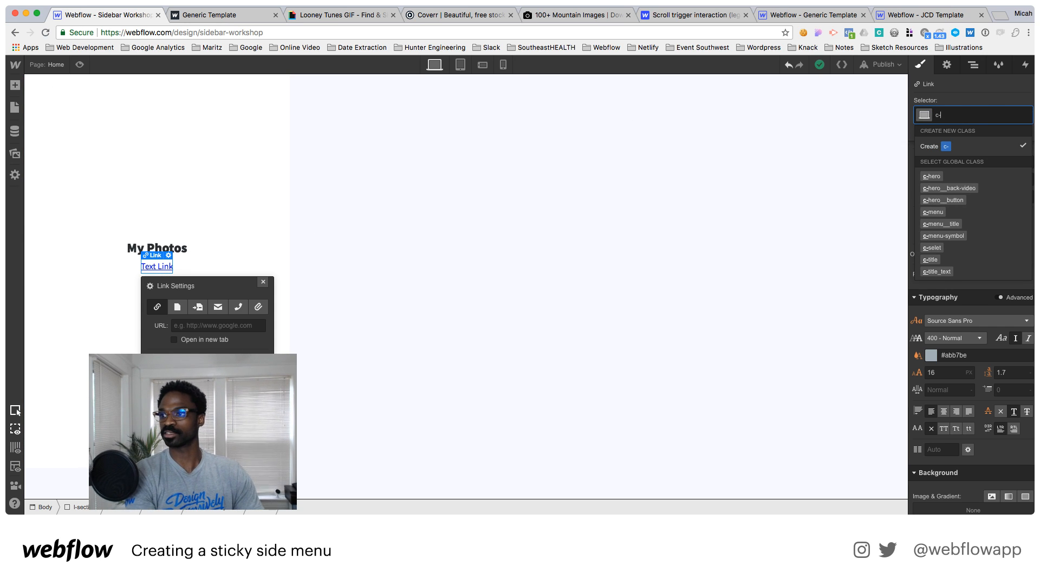
pyautogui.write('menu')
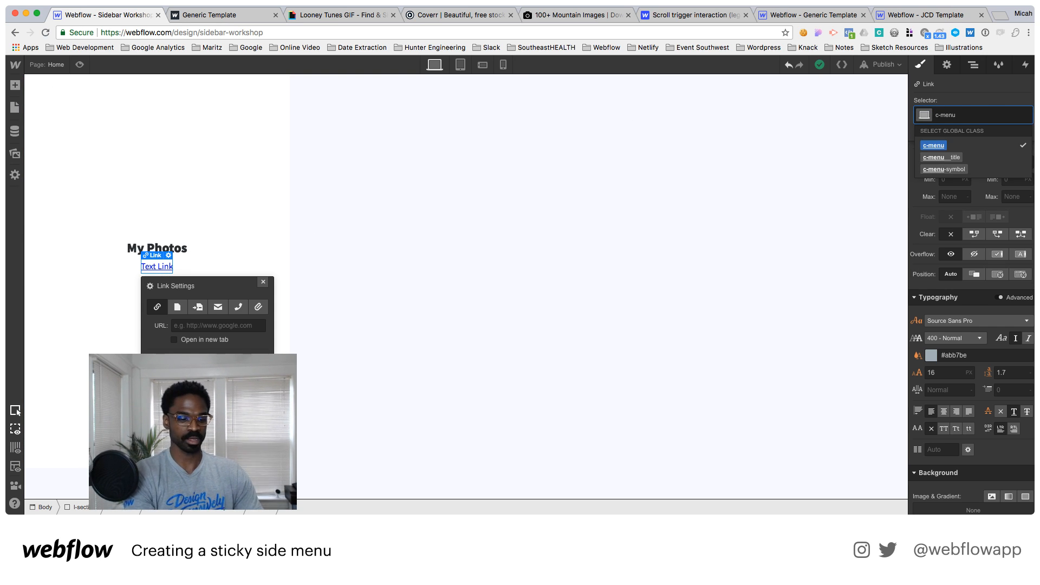
pyautogui.write('__li')
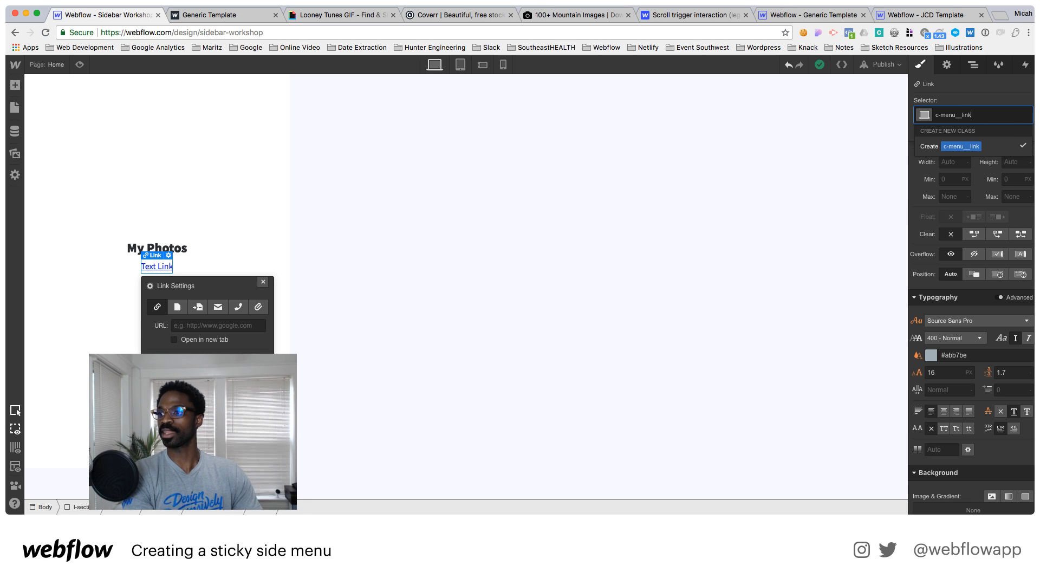
pyautogui.write('nk')
pyautogui.press('Return')
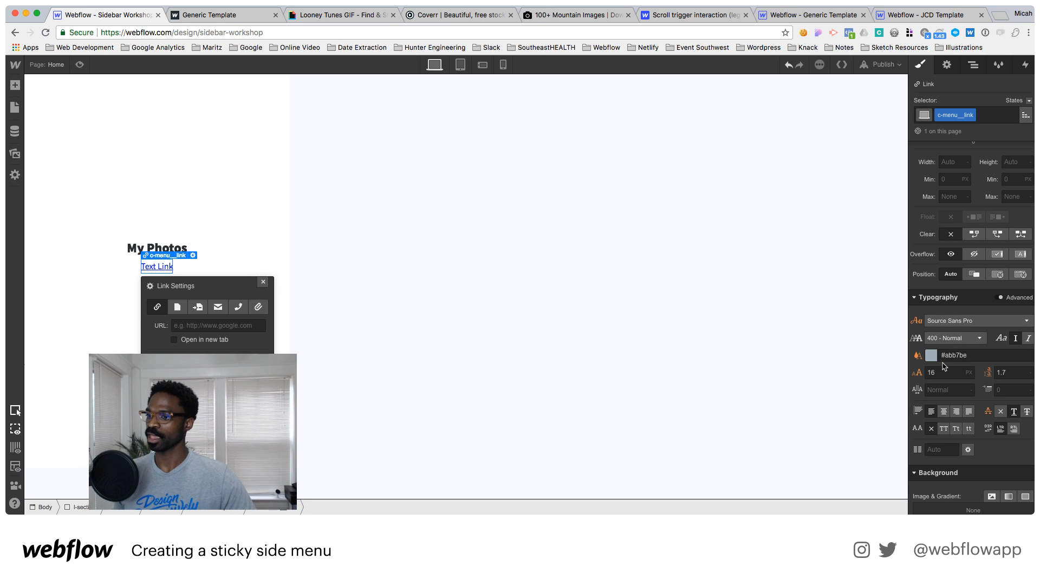
pyautogui.click(1000, 412)
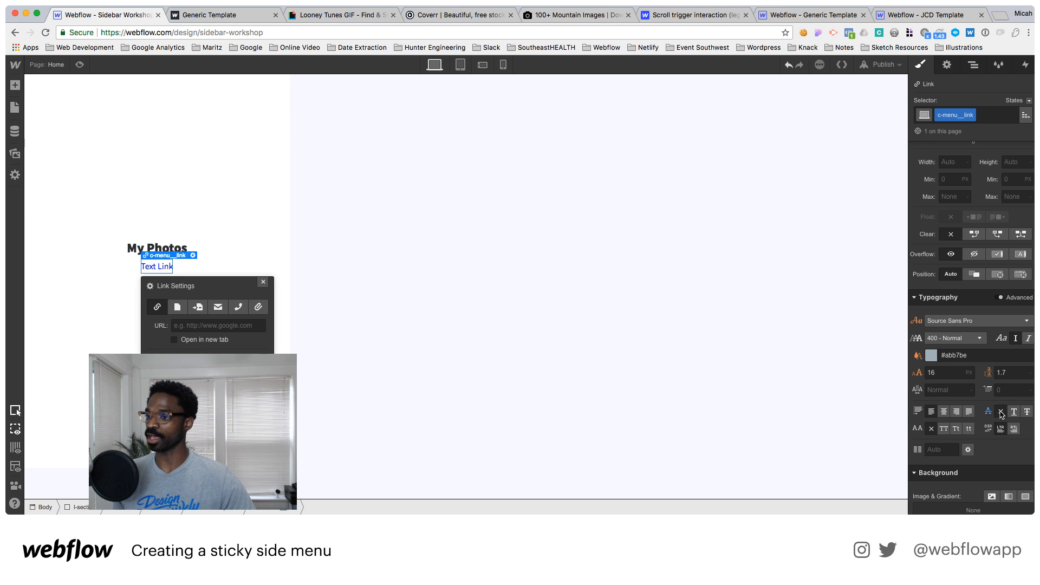
# Set the text link's color to #4353ff and save it as a global swatch named Slate Blue
pyautogui.click(930, 356)
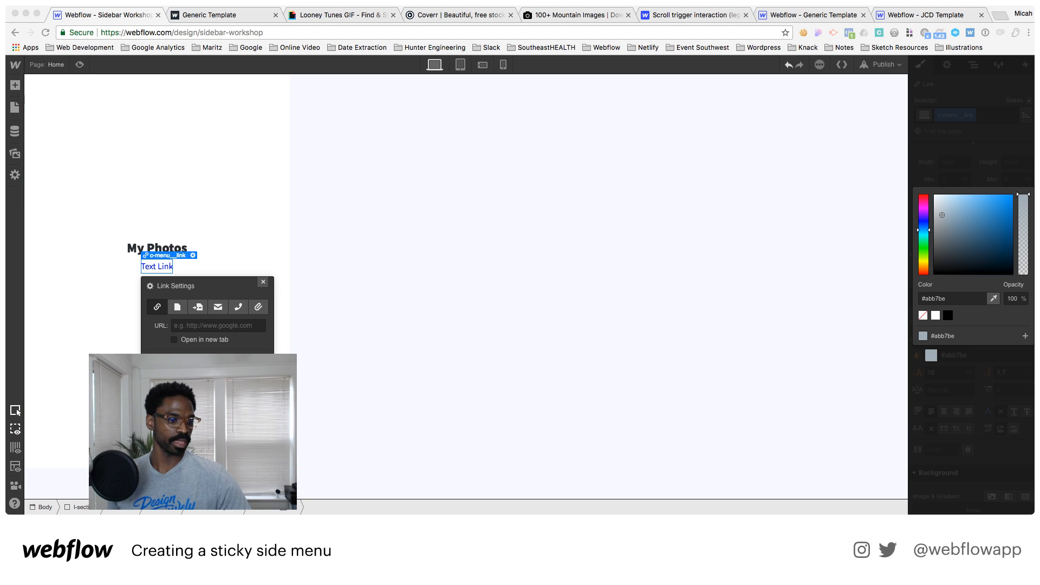
pyautogui.doubleClick(937, 298)
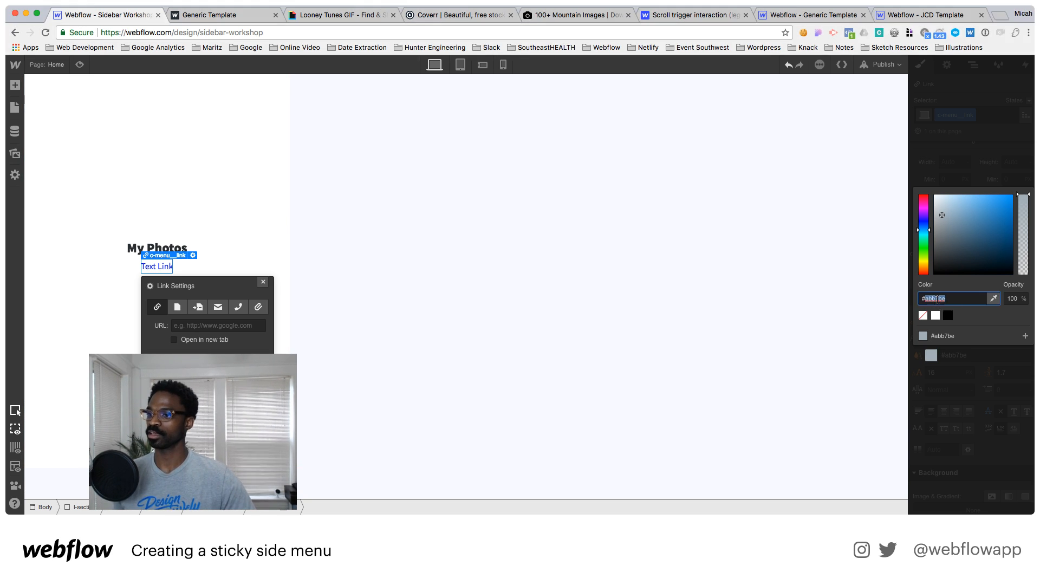
pyautogui.write('4353ff')
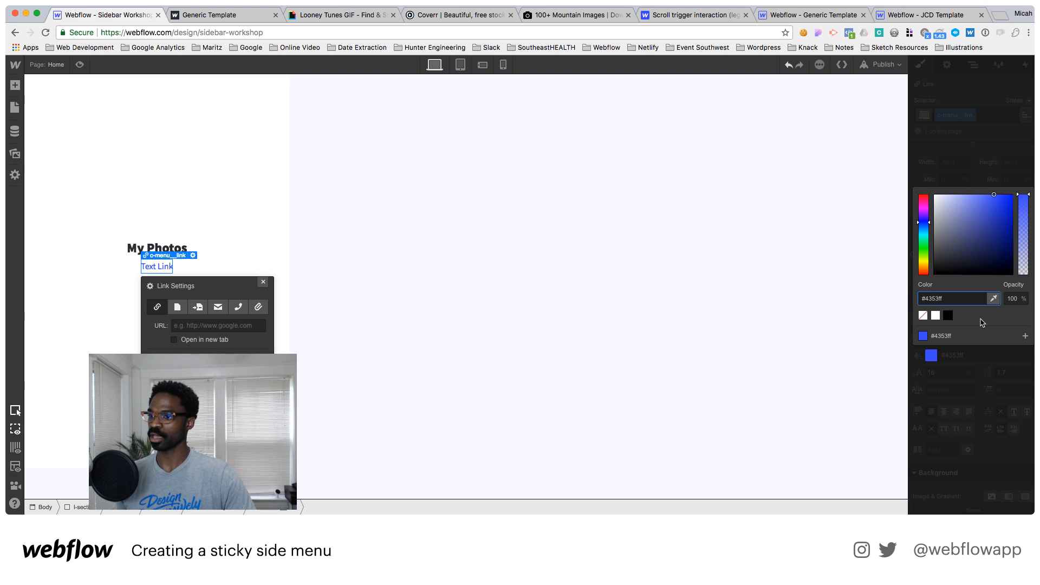
pyautogui.click(1025, 336)
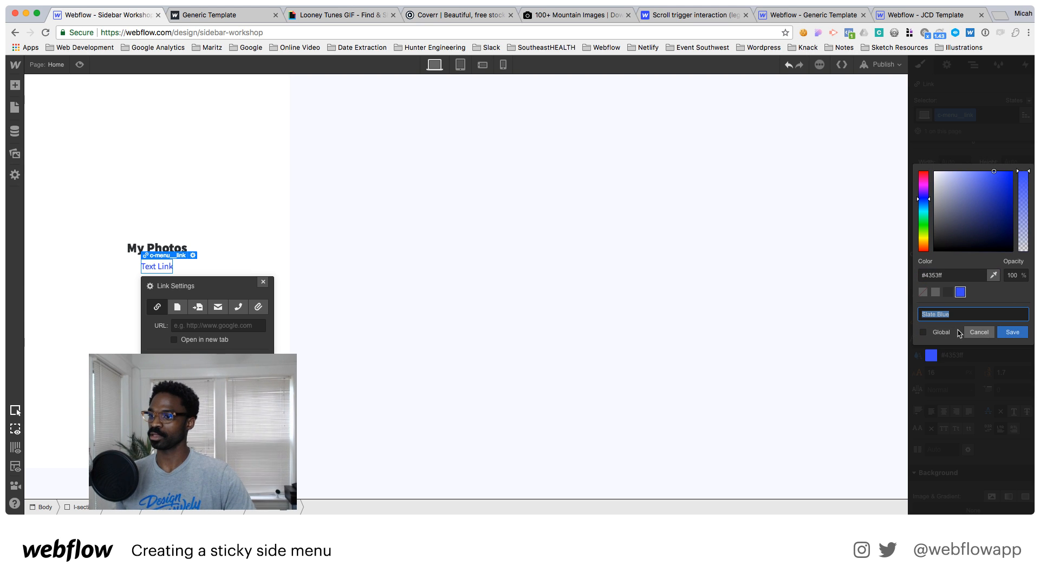
pyautogui.click(924, 332)
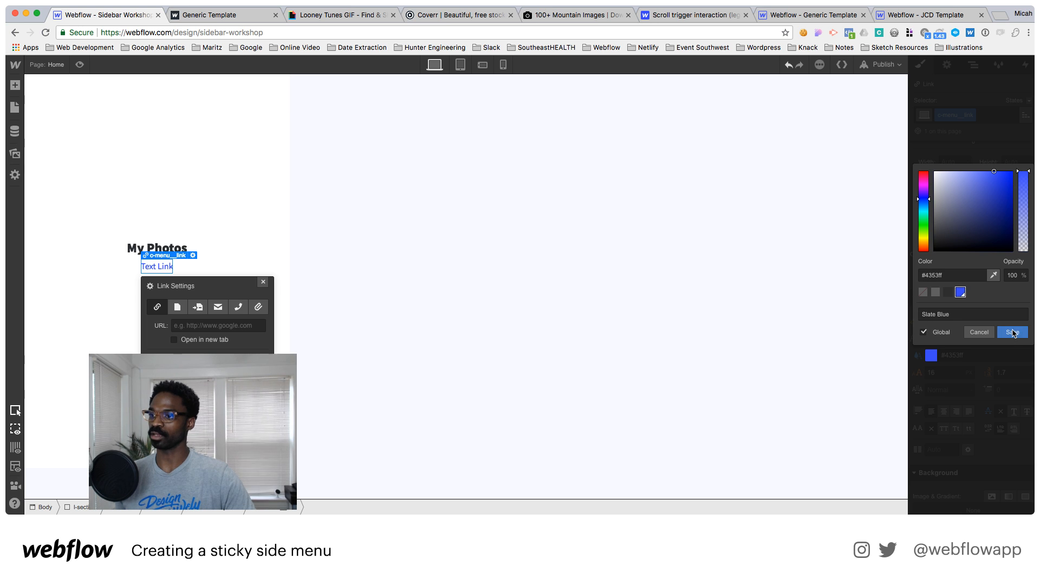
pyautogui.click(1012, 332)
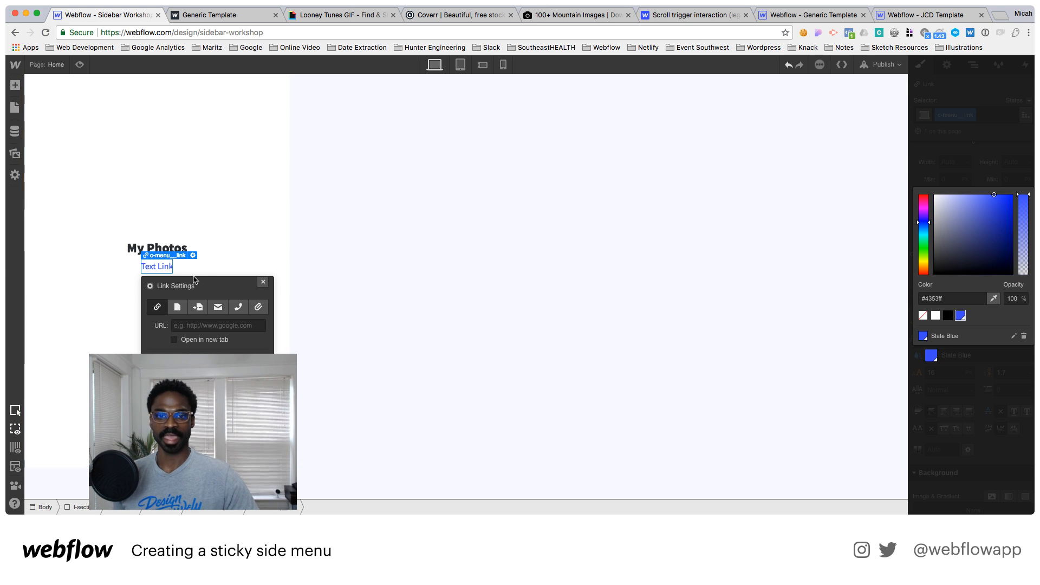
pyautogui.click(1015, 150)
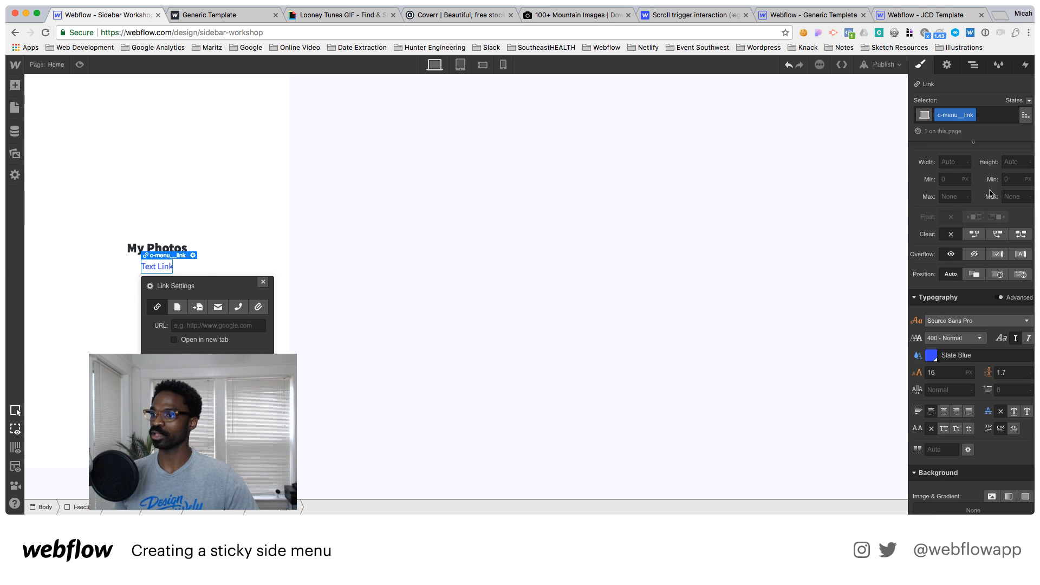
# Add a solid 1 px bottom border to the text link in fully transparent white, rgba(255, 255, 255, 0)
pyautogui.scroll(-10, 991, 182)
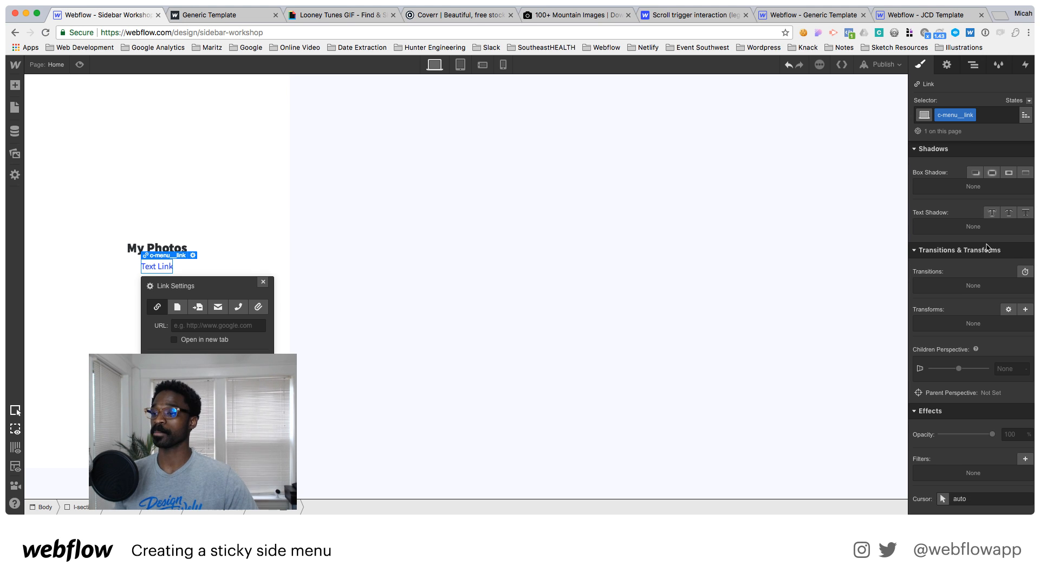
pyautogui.scroll(3, 987, 247)
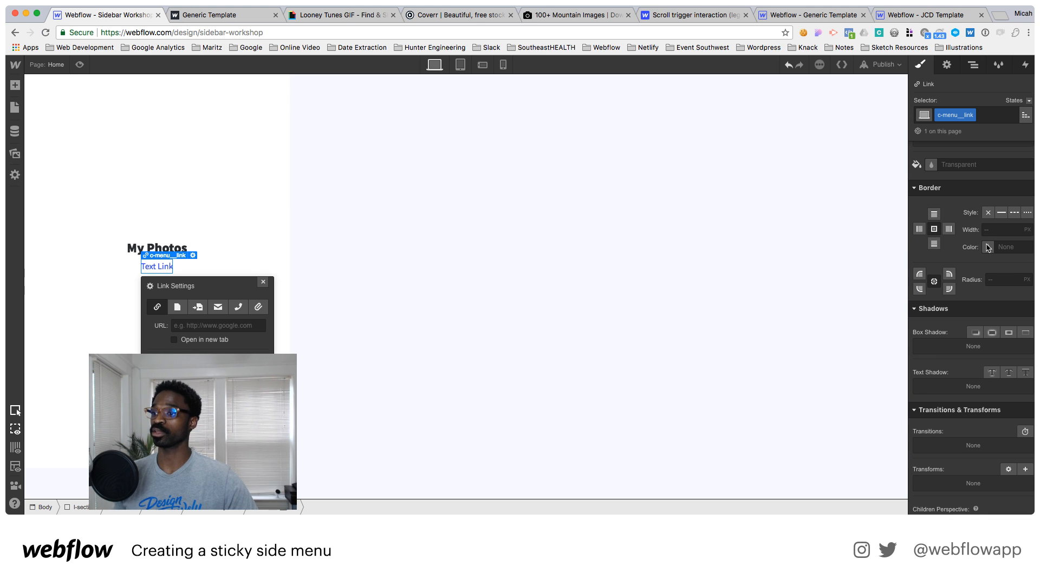
pyautogui.click(936, 243)
pyautogui.click(992, 229)
pyautogui.click(997, 246)
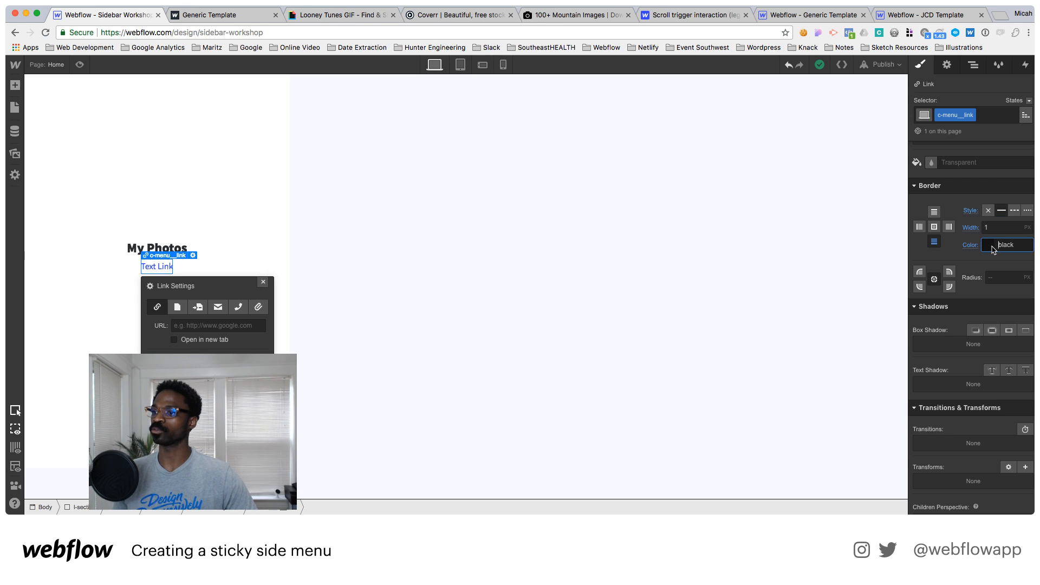
pyautogui.click(991, 246)
pyautogui.moveTo(950, 280); pyautogui.dragTo(912, 256)
pyautogui.moveTo(1023, 274); pyautogui.dragTo(1030, 351)
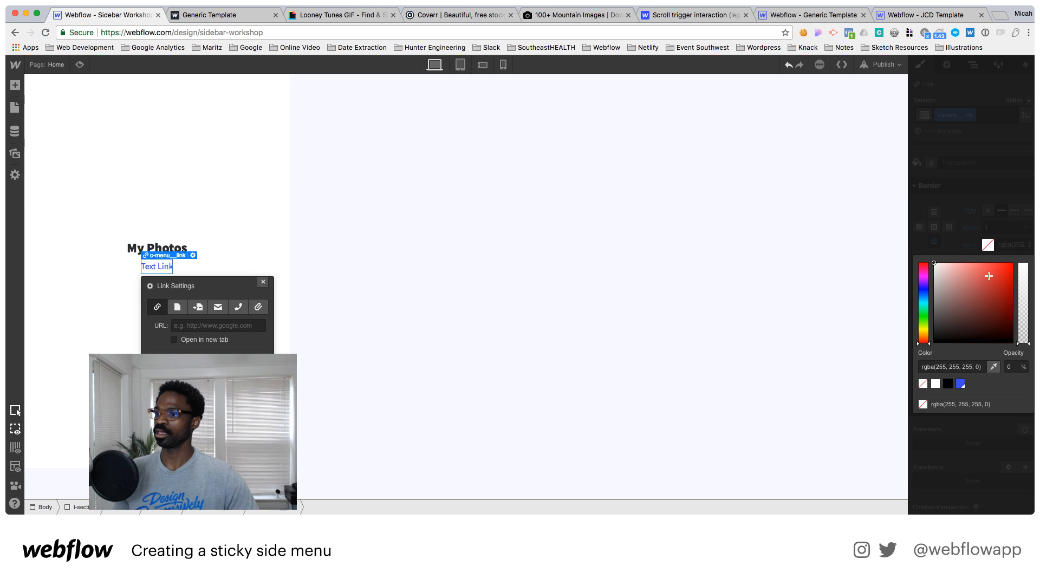
pyautogui.click(968, 240)
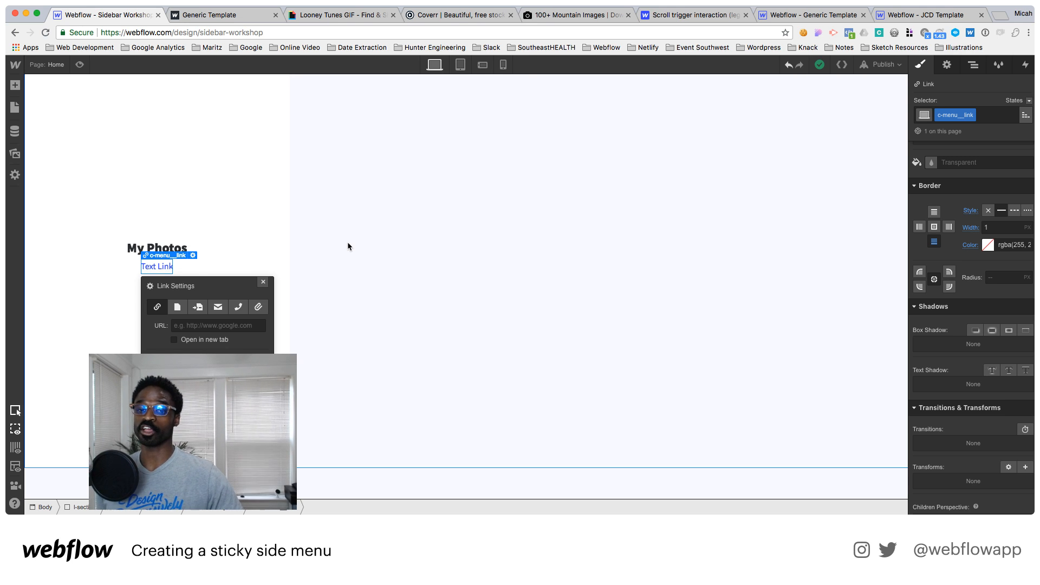
# Copy the c-menu__link text link and paste it twice below the original in the side menu
pyautogui.click(177, 271)
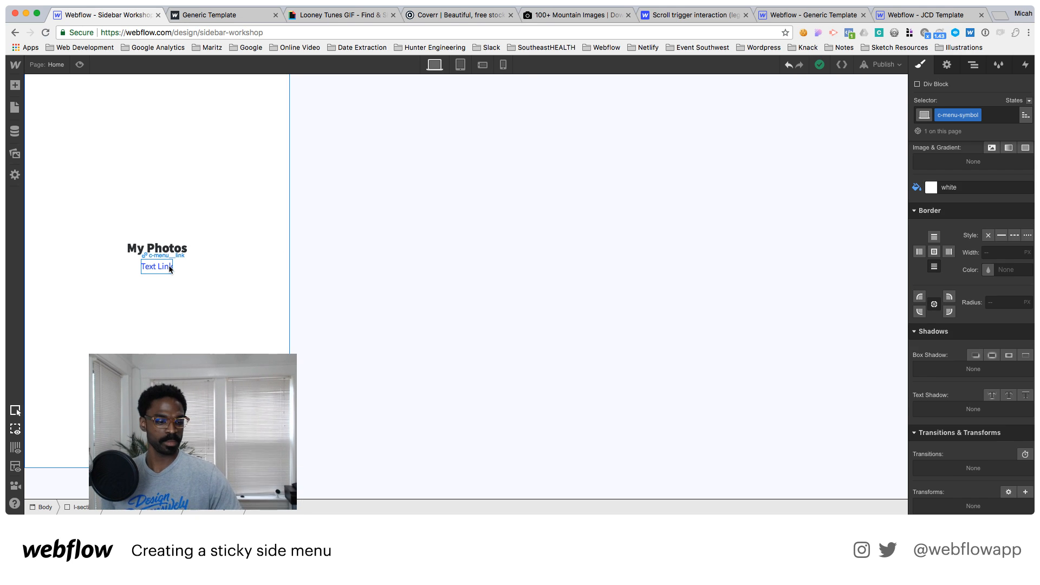
pyautogui.click(169, 270)
pyautogui.press('super+c')
pyautogui.press('super+v')
pyautogui.press('super+v')
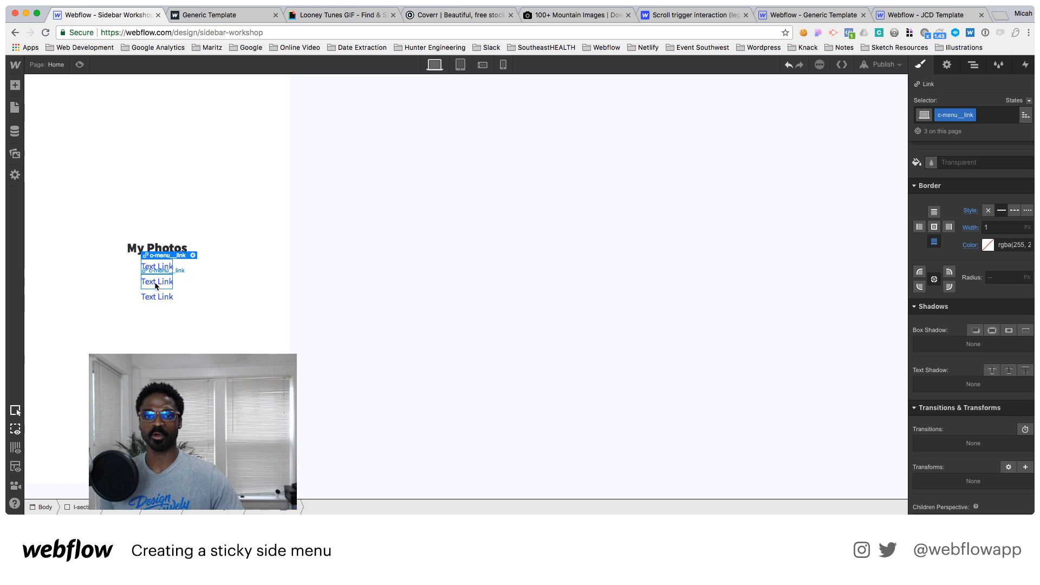
# Reset the c-menu__link text color, removing the Slate Blue setting from the menu links
pyautogui.click(157, 283)
pyautogui.scroll(5, 961, 303)
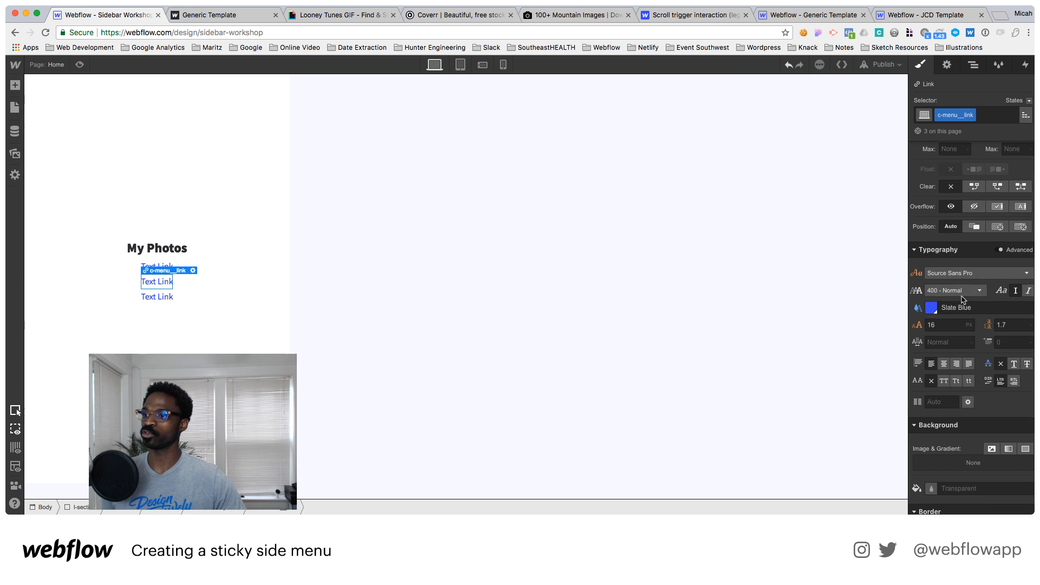
pyautogui.click(931, 308)
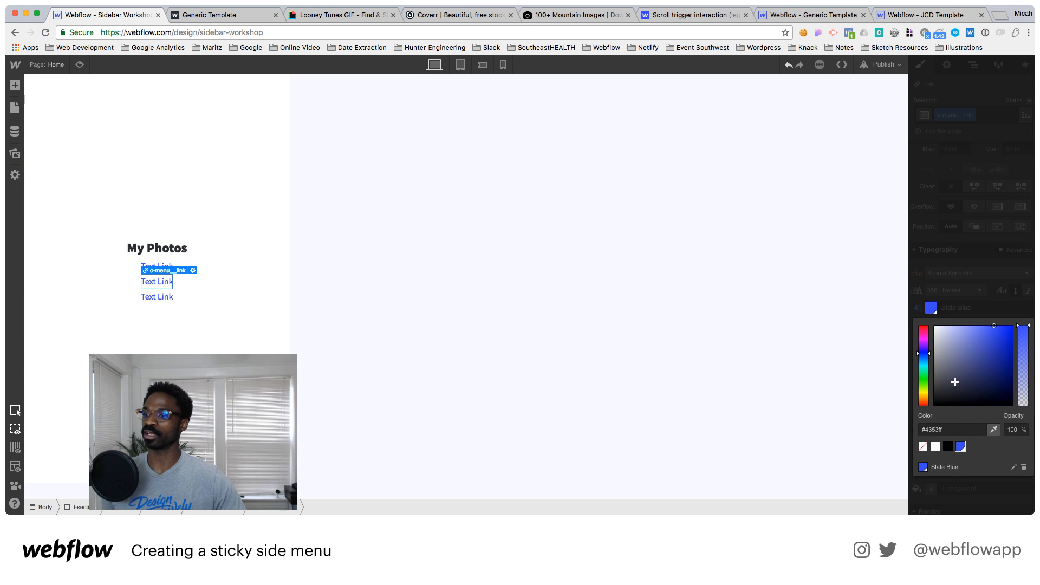
pyautogui.click(952, 284)
pyautogui.click(917, 307)
pyautogui.click(952, 362)
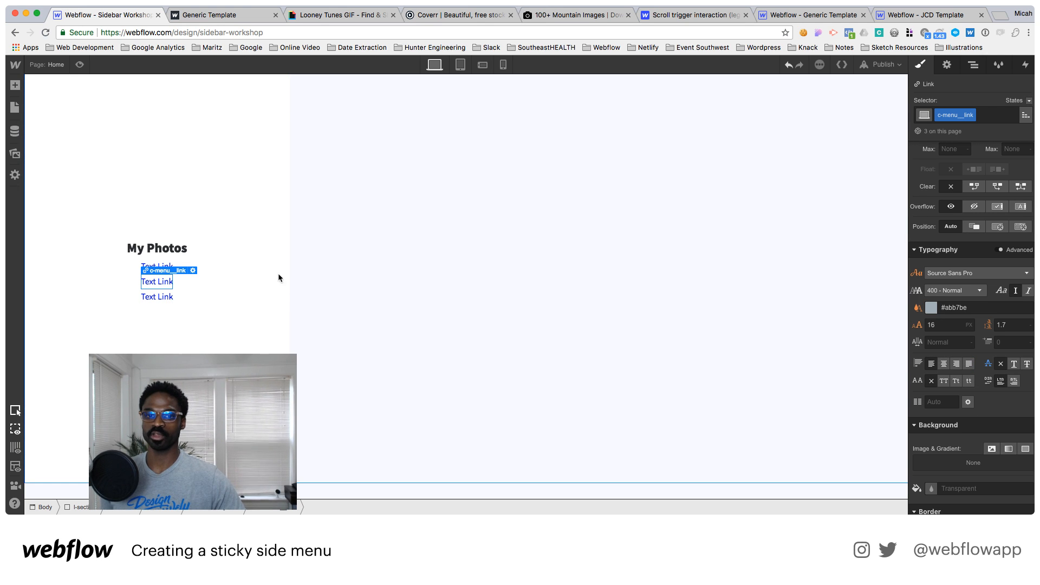
# Set the bottom margin of the c-menu__link text links to 1.5rem
pyautogui.click(157, 266)
pyautogui.scroll(5, 1010, 336)
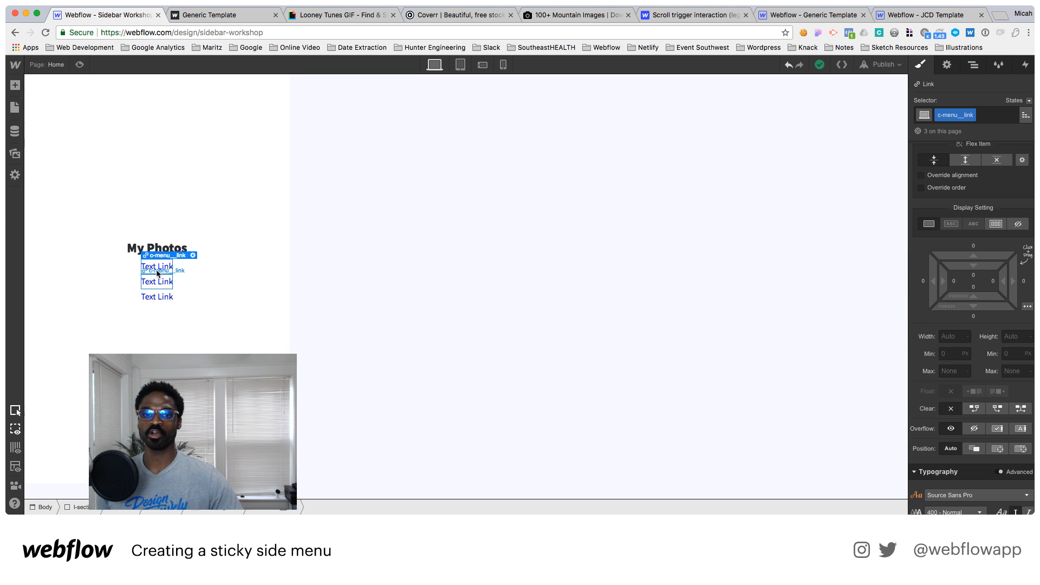
pyautogui.doubleClick(159, 268)
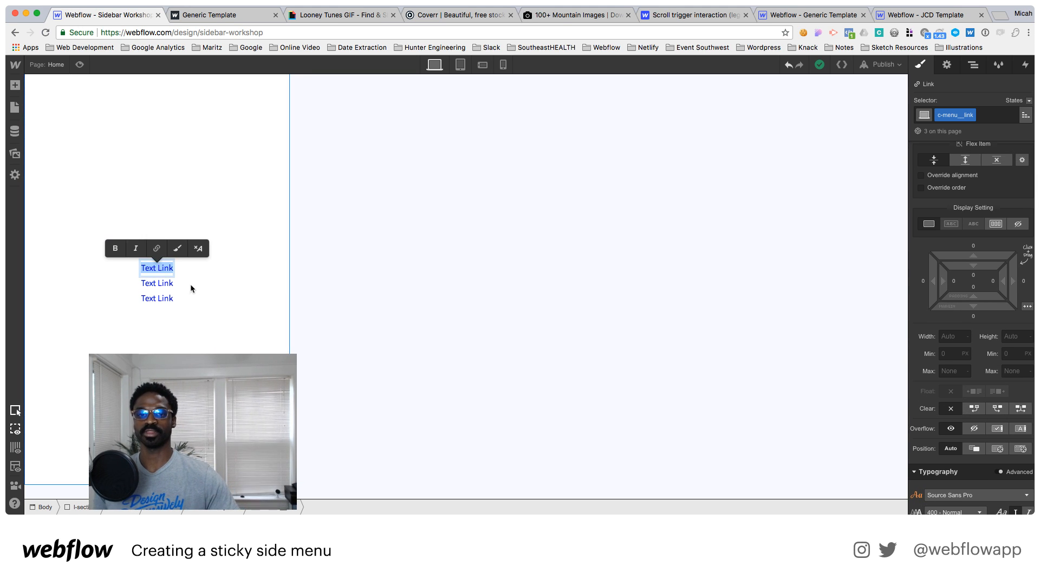
pyautogui.click(180, 275)
pyautogui.click(163, 271)
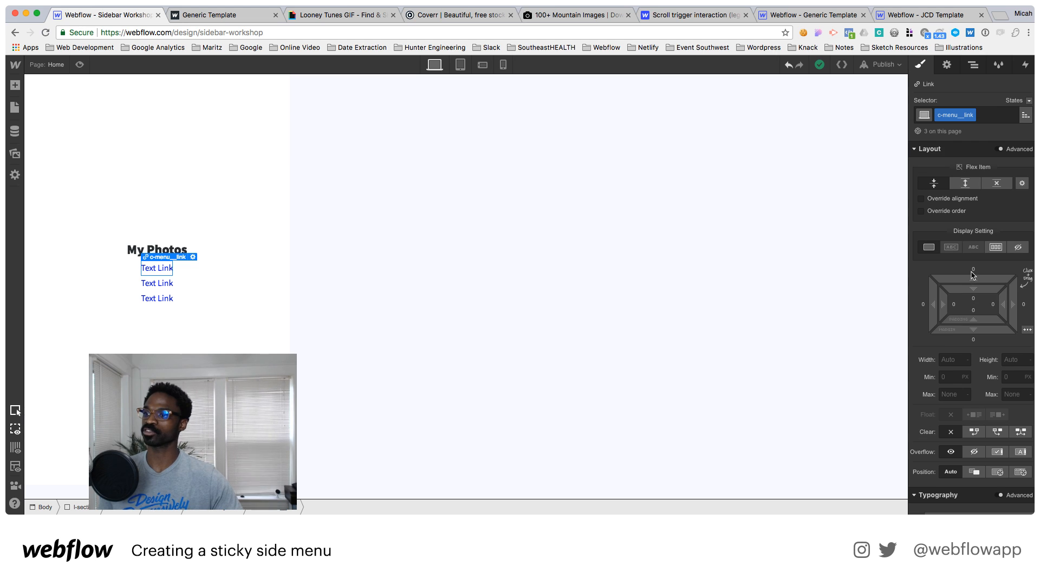
pyautogui.click(973, 340)
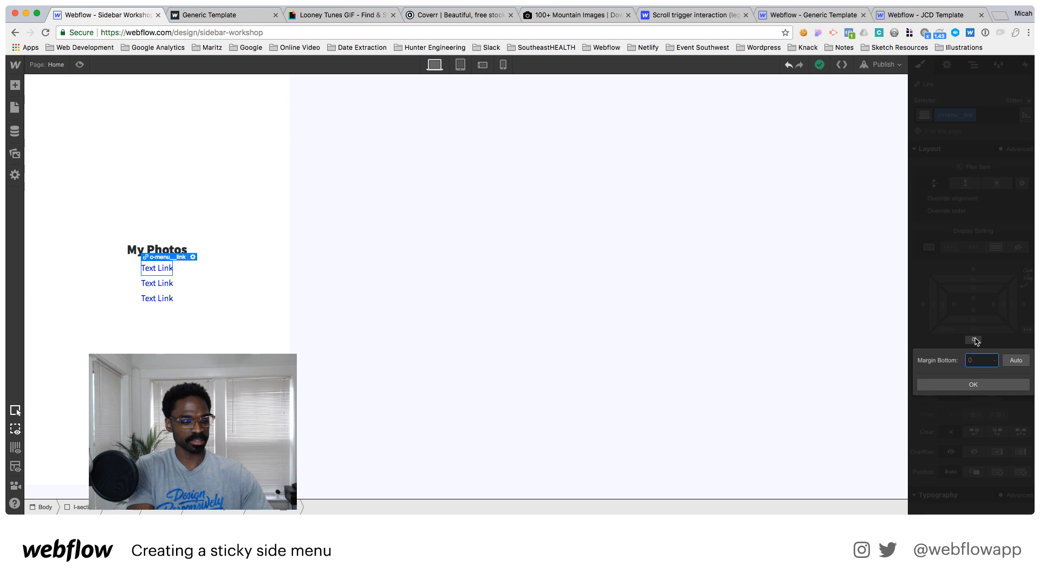
pyautogui.write('1')
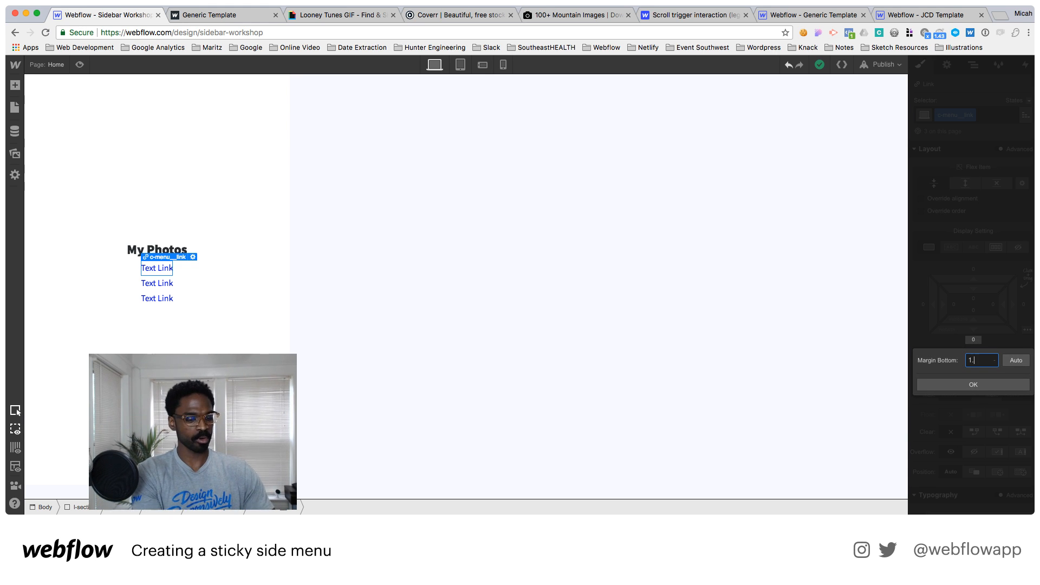
pyautogui.write('.5rem')
pyautogui.press('Return')
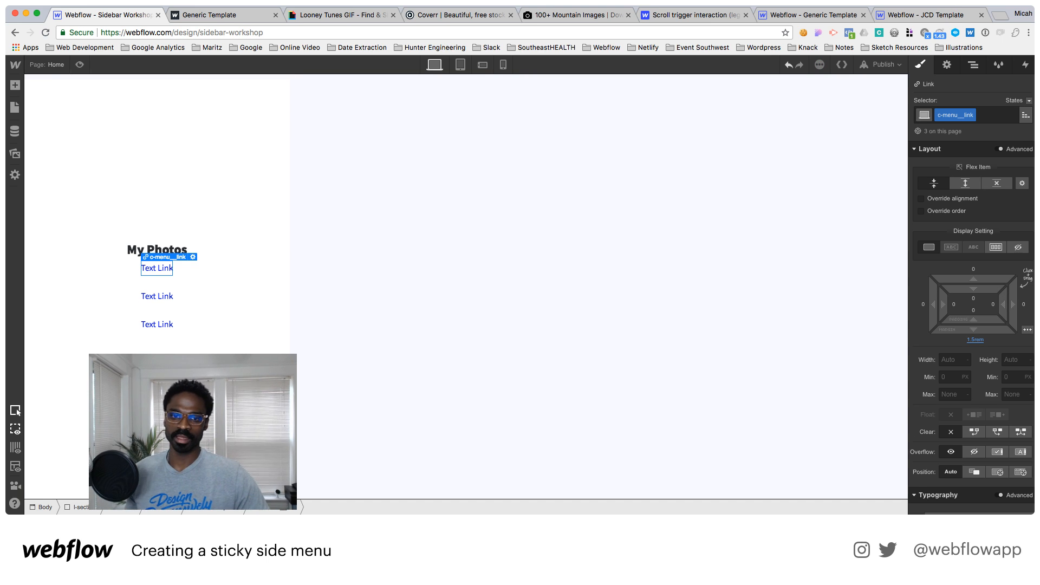
# Set the My Photos title's bottom margin to 2rem
pyautogui.click(184, 252)
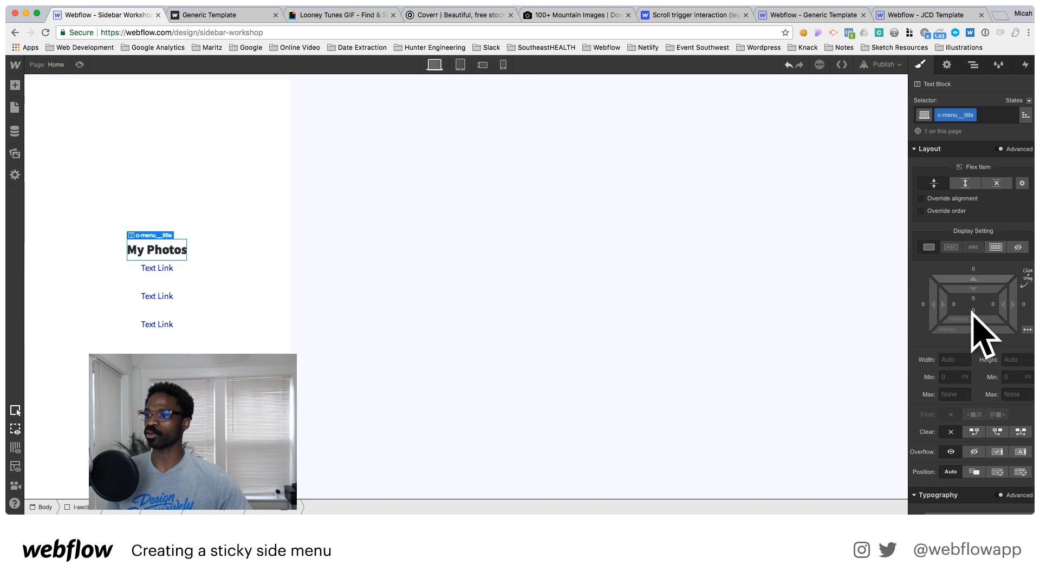
pyautogui.click(975, 341)
pyautogui.write('2rem')
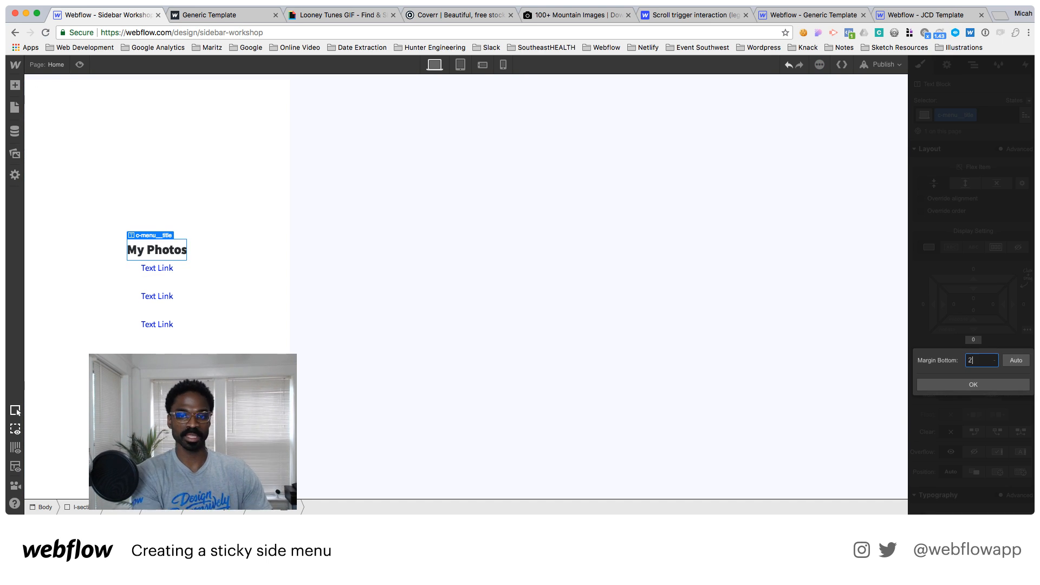
pyautogui.press('Return')
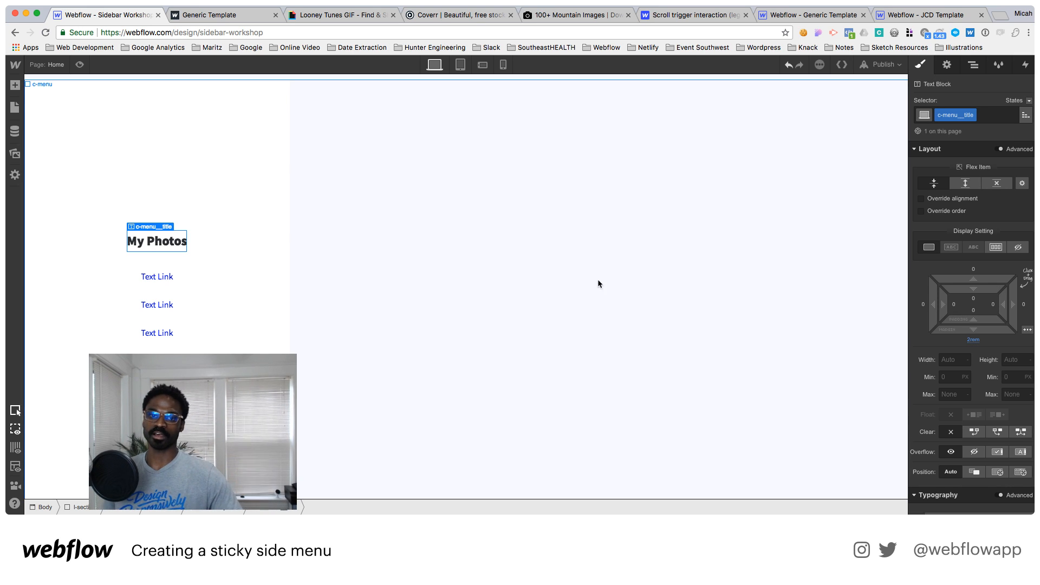
# Add a div block inside the c-selet container, directly below c-menu
pyautogui.click(163, 278)
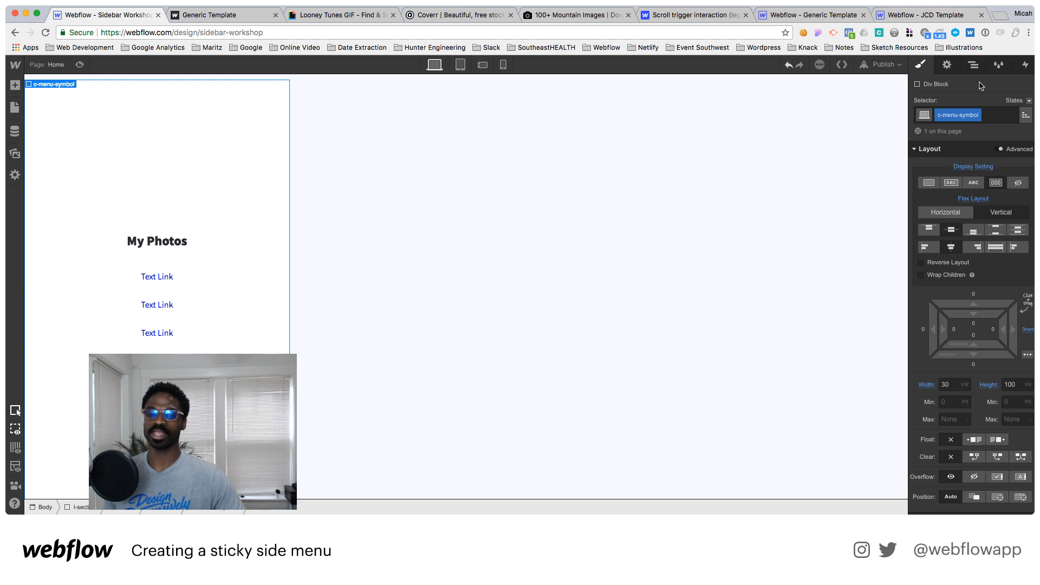
pyautogui.press('Up')
pyautogui.press('Down')
pyautogui.press('Up')
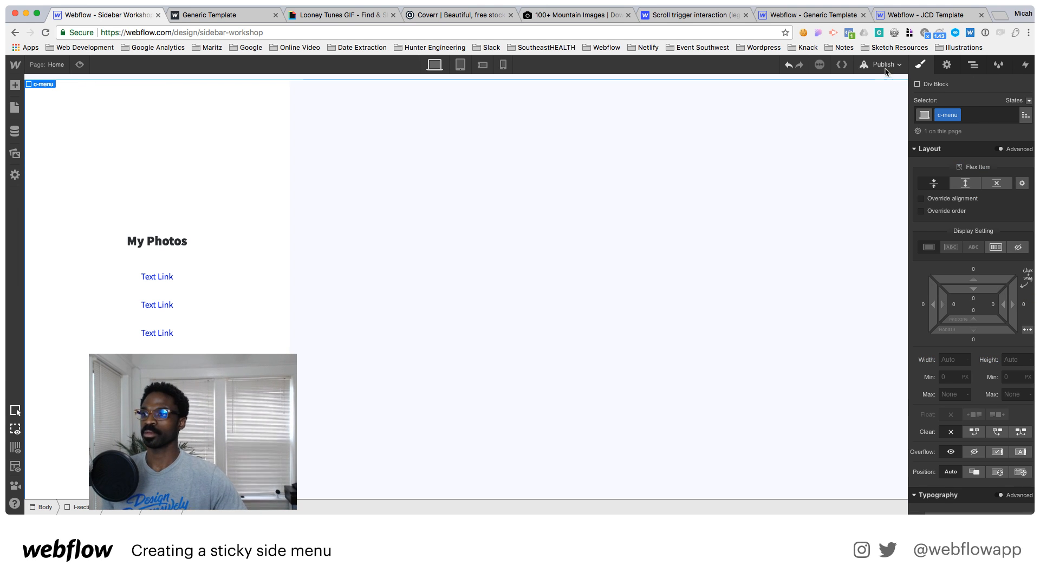
pyautogui.click(974, 64)
pyautogui.click(938, 223)
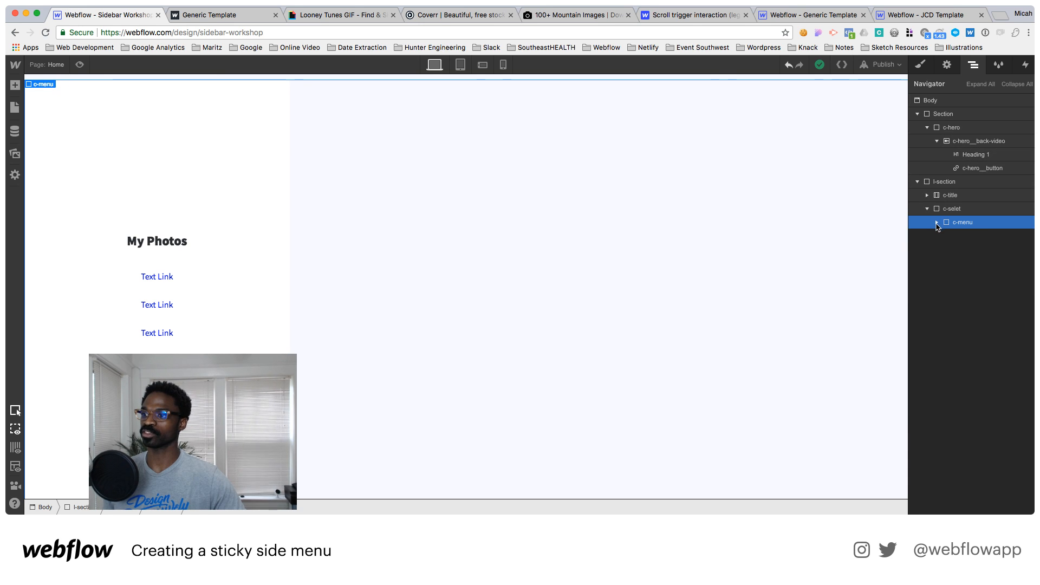
pyautogui.click(961, 212)
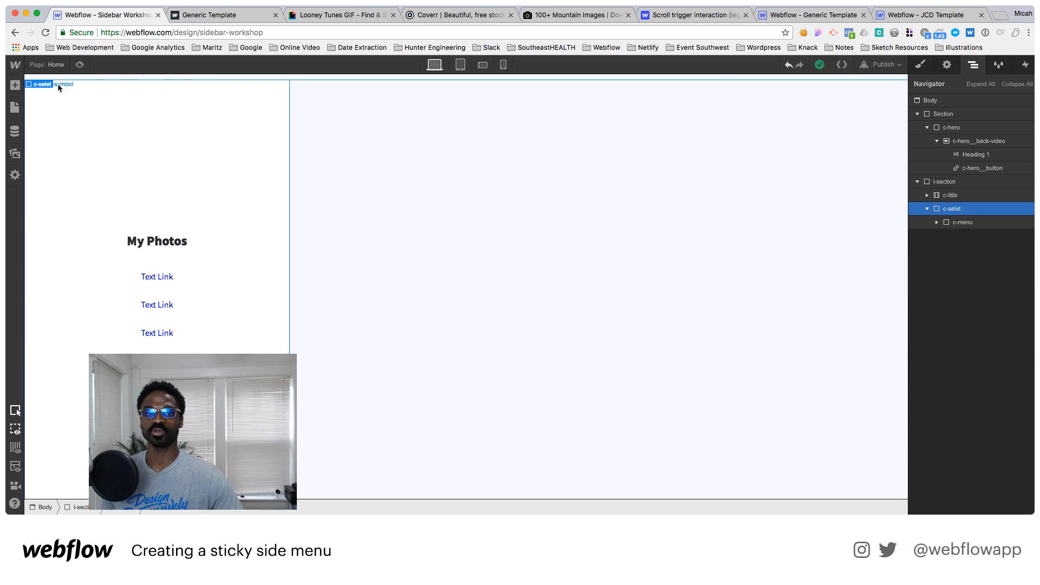
pyautogui.click(16, 85)
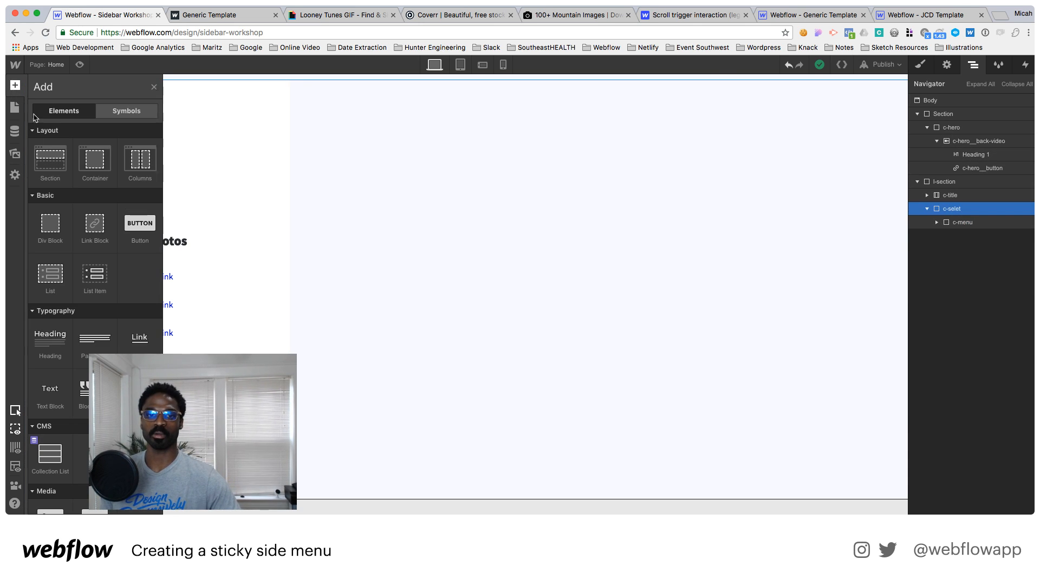
pyautogui.click(49, 230)
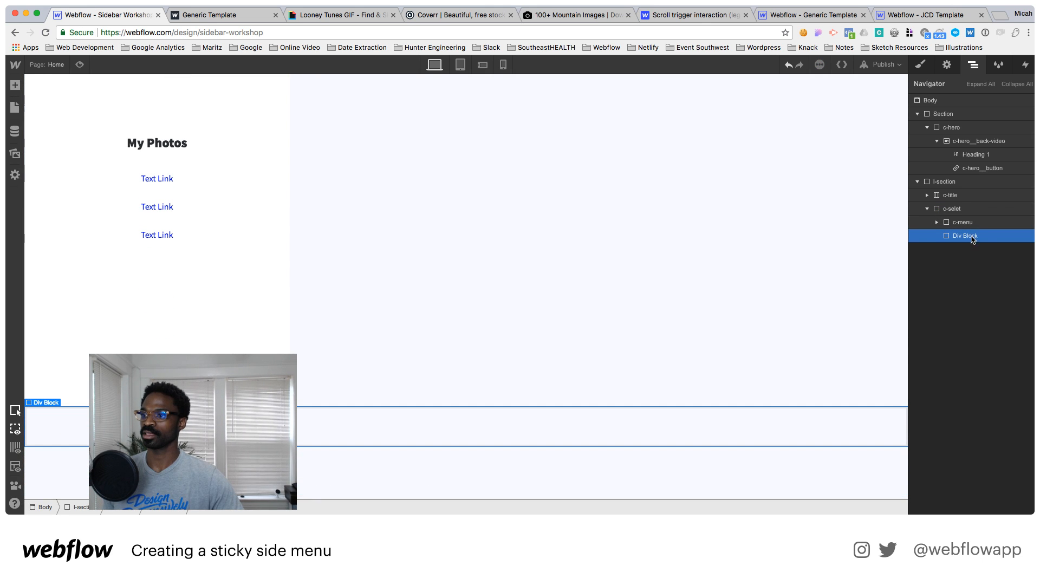
# Give the new div block beside the menu the new class c-project
pyautogui.click(921, 66)
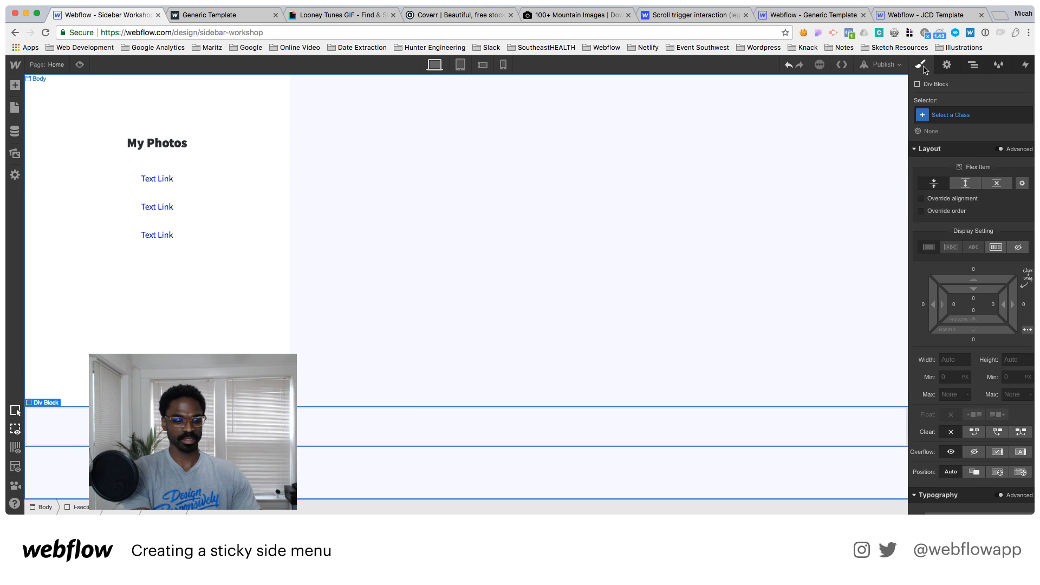
pyautogui.press('super+Return')
pyautogui.write('c-')
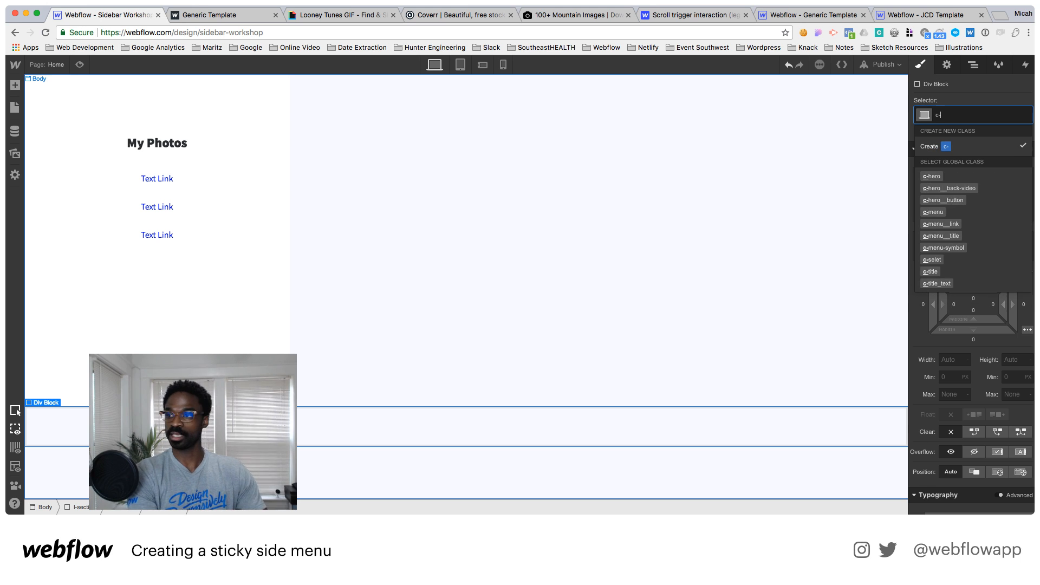
pyautogui.write('project')
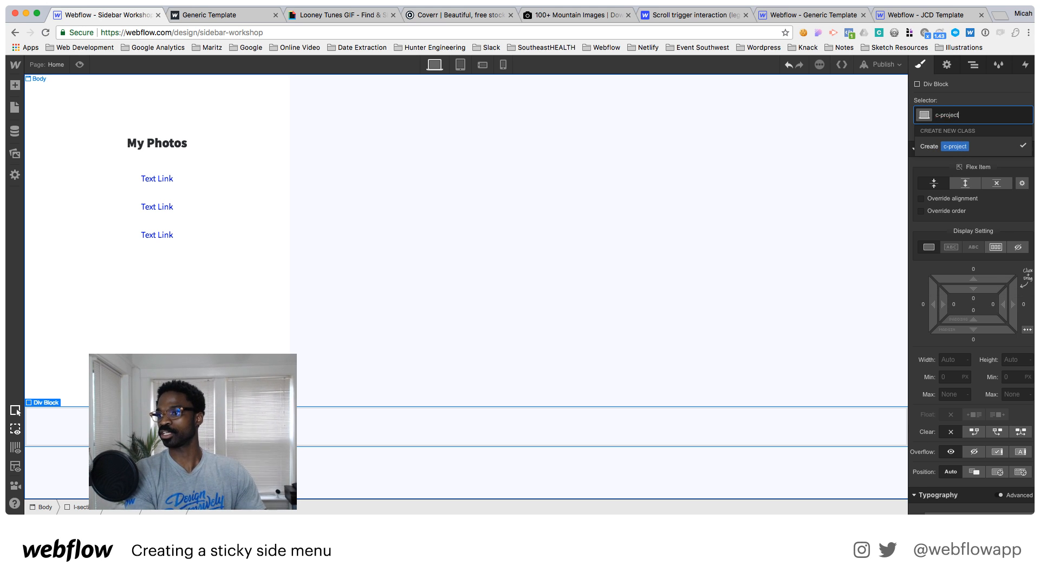
pyautogui.press('Return')
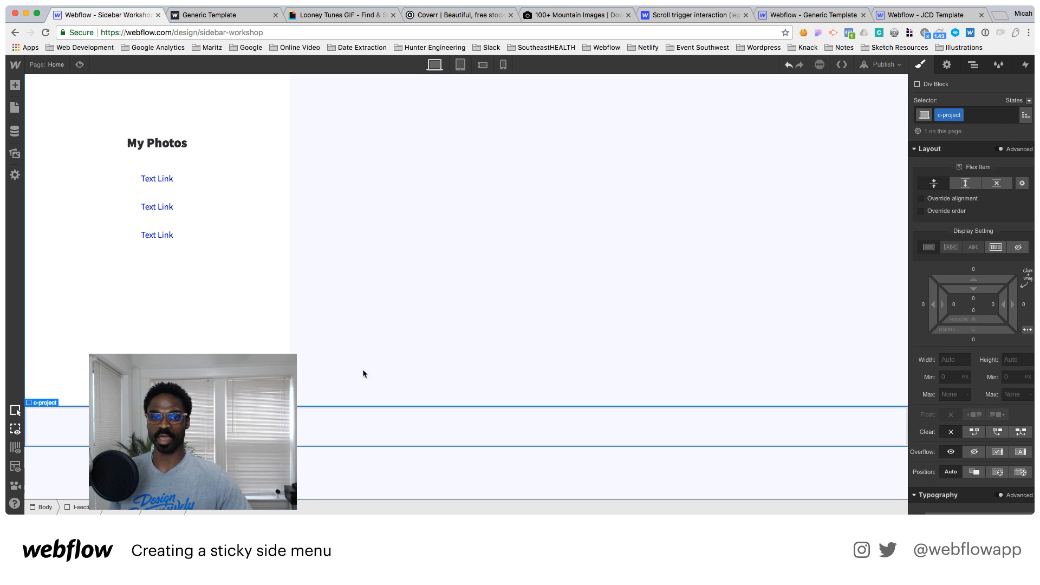
# Set the c-selet container's flex layout direction to horizontal
pyautogui.click(973, 65)
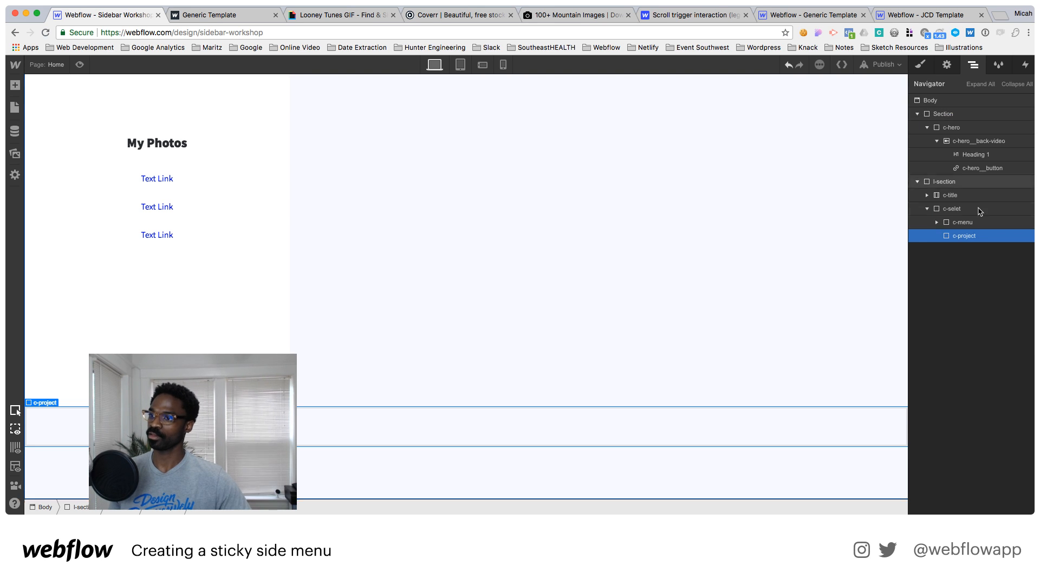
pyautogui.click(952, 209)
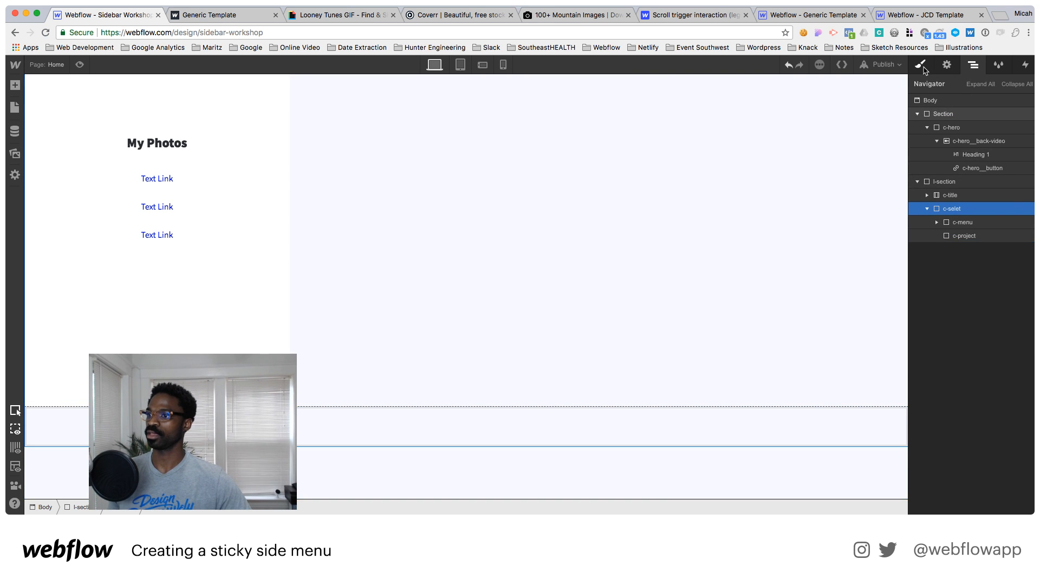
pyautogui.click(921, 65)
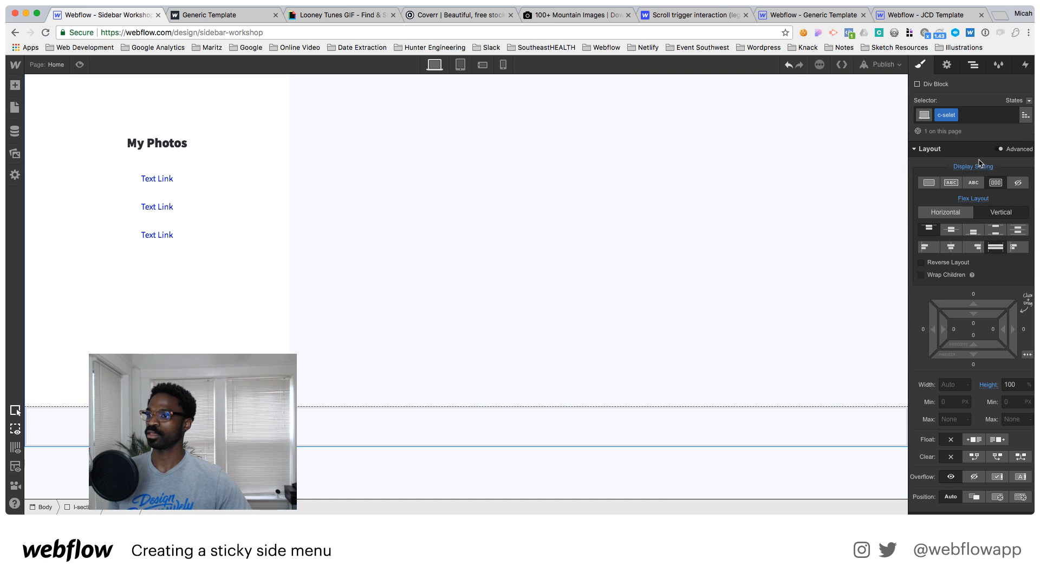
pyautogui.click(956, 216)
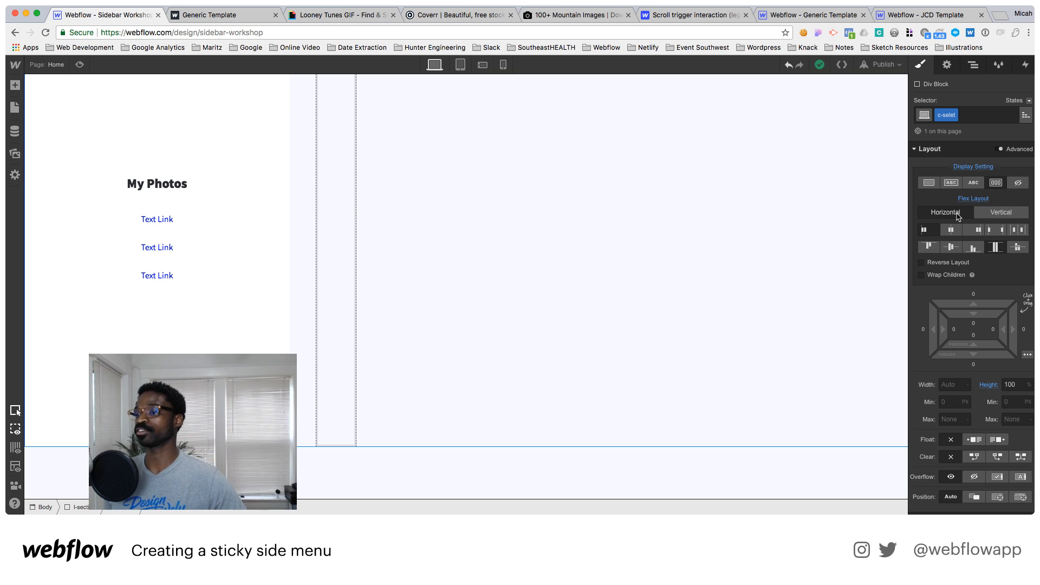
# Set both the width and the height of the c-project div to 100%
pyautogui.click(345, 191)
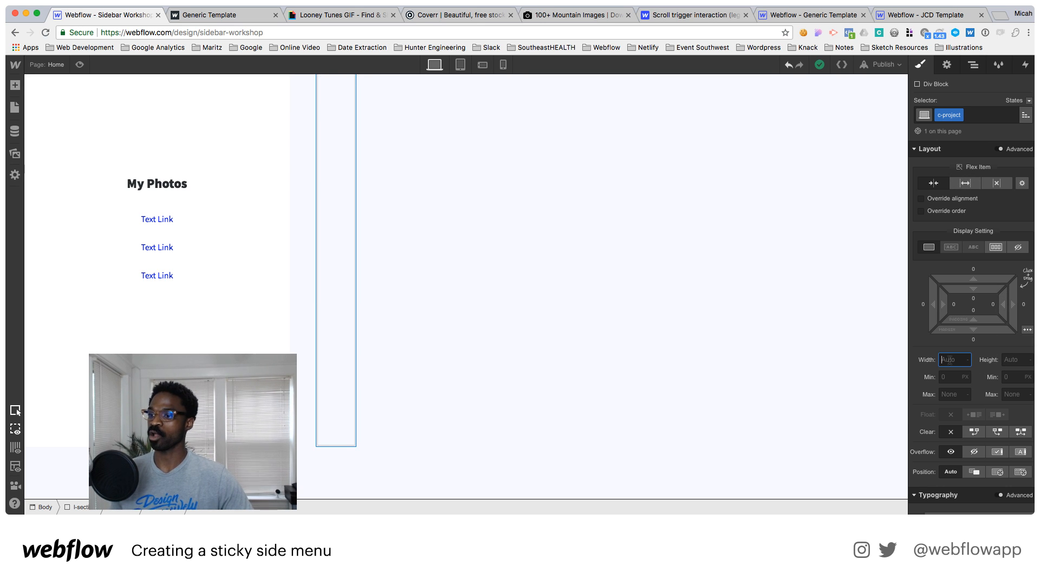
pyautogui.write('100')
pyautogui.press('Return')
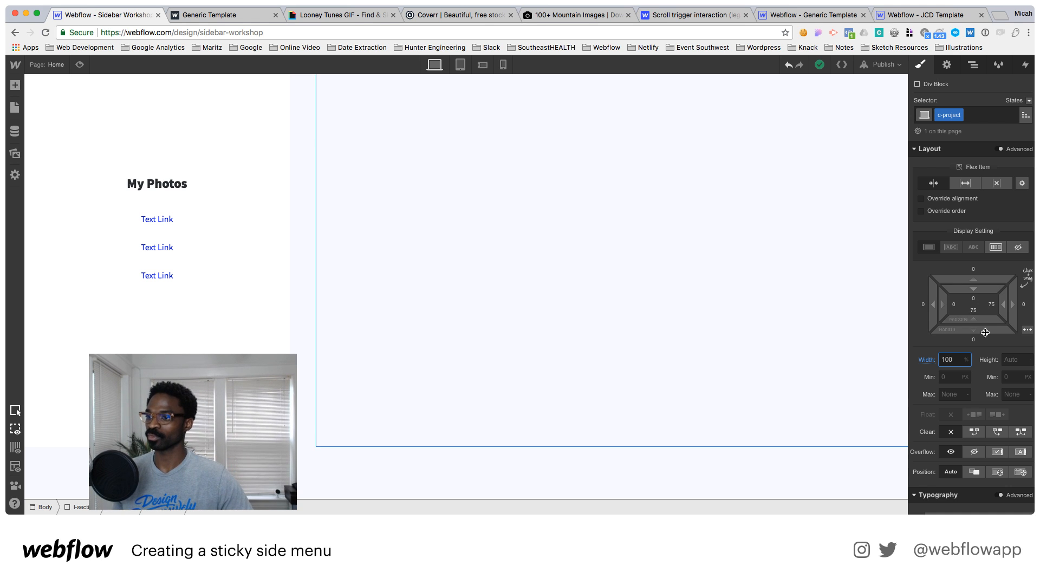
pyautogui.scroll(3, 691, 235)
pyautogui.scroll(-3, 690, 240)
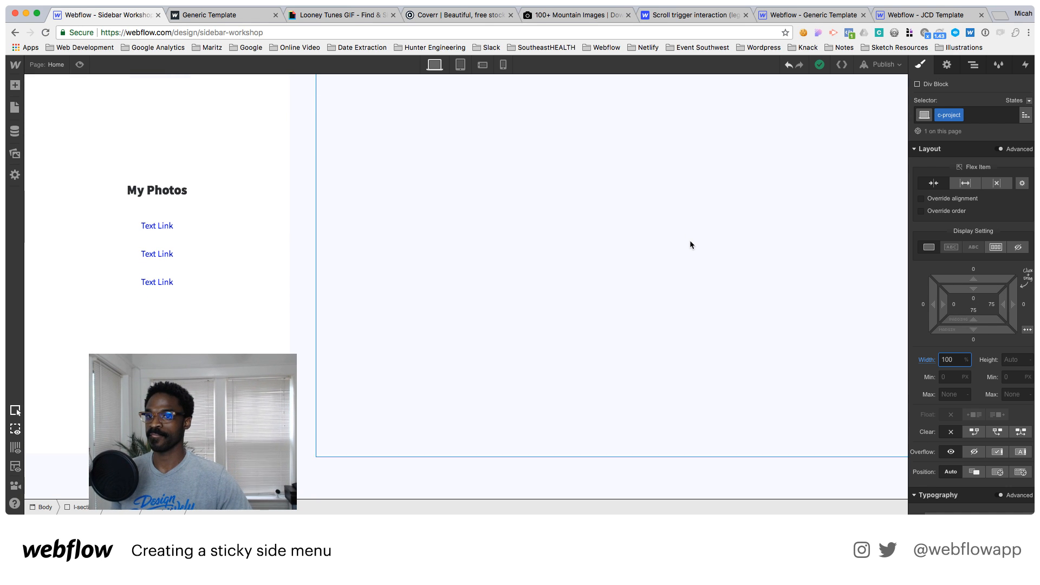
pyautogui.click(1011, 359)
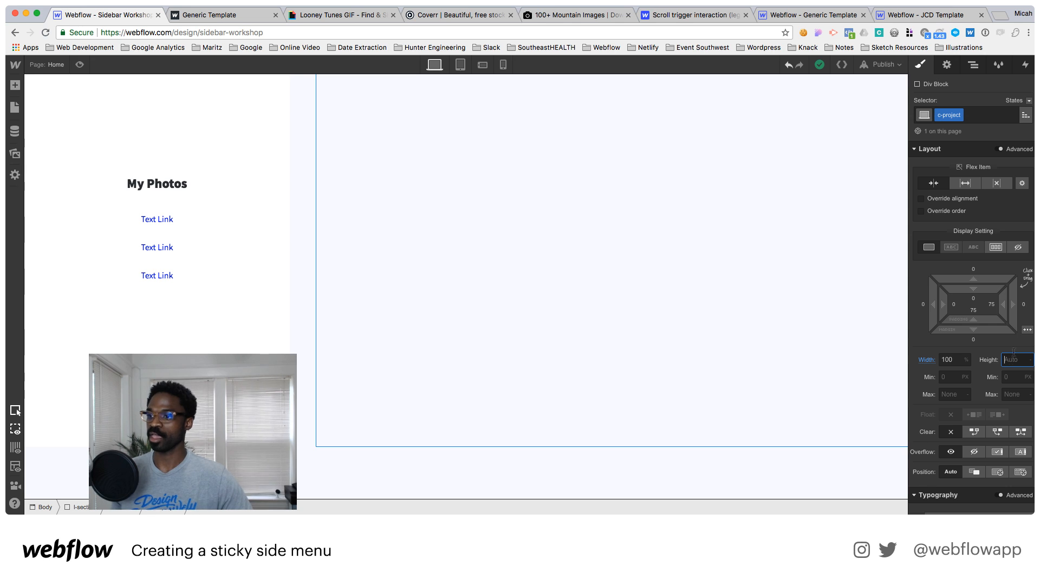
pyautogui.write('10')
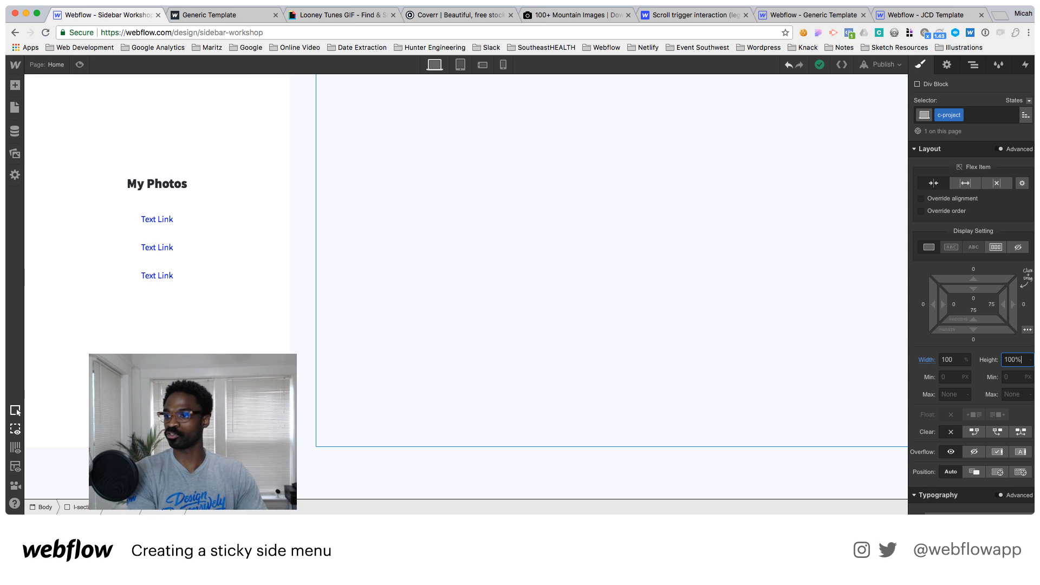
pyautogui.write('0%')
pyautogui.press('Return')
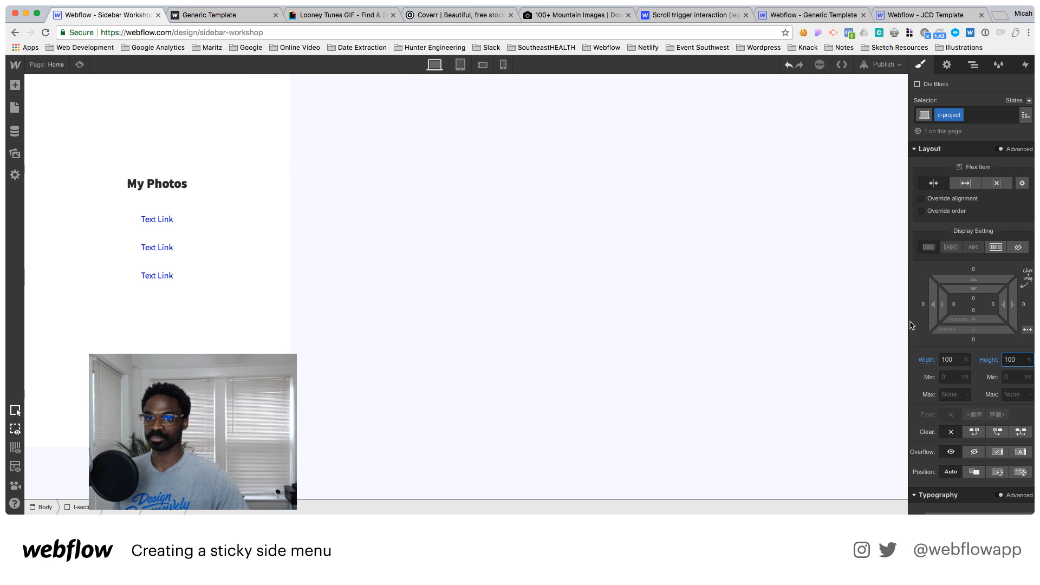
# Add a div block inside the c-project div
pyautogui.scroll(5, 744, 261)
pyautogui.scroll(-2, 741, 264)
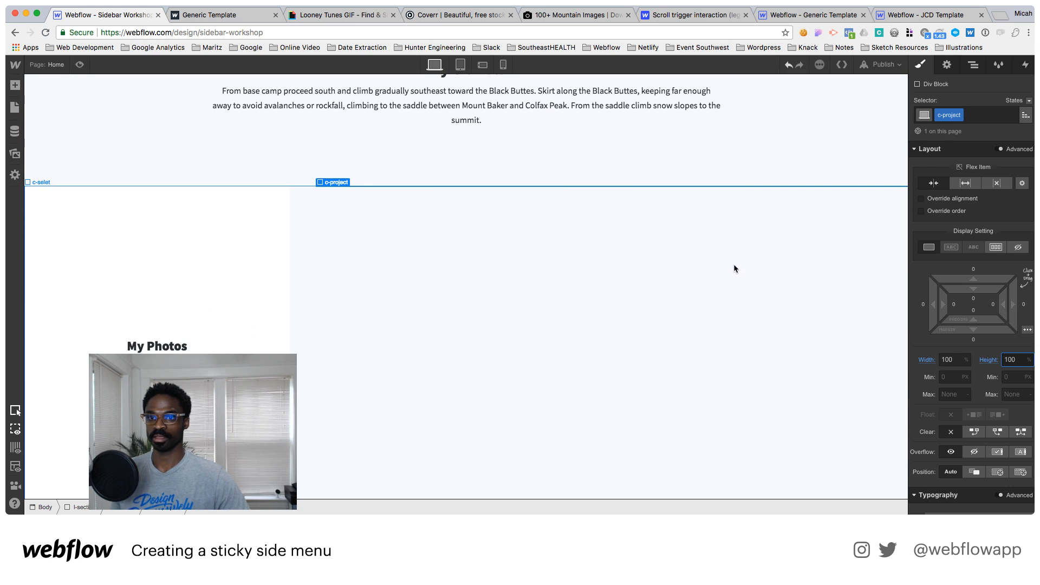
pyautogui.click(15, 85)
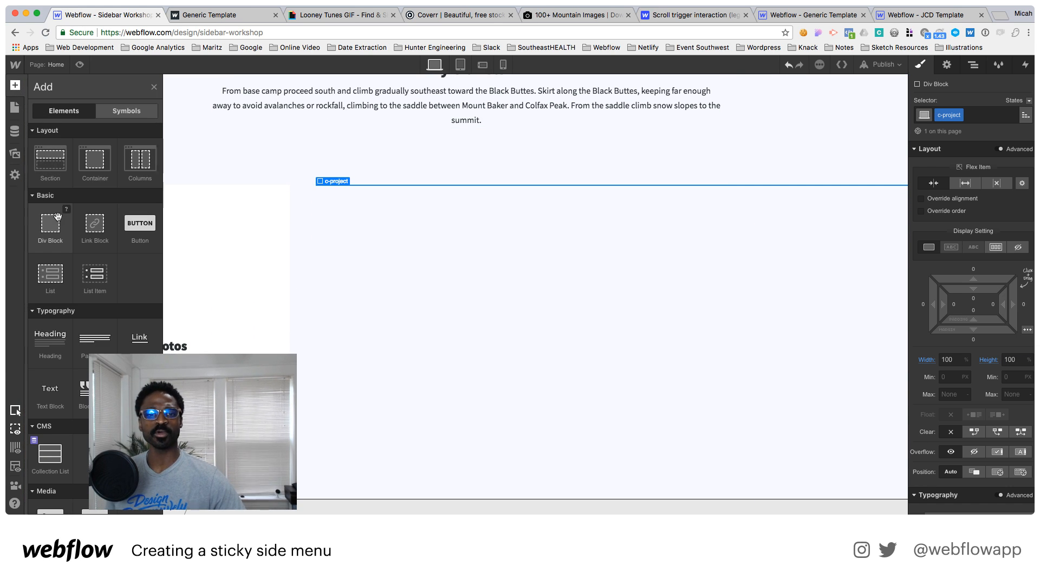
pyautogui.moveTo(65, 222); pyautogui.dragTo(349, 249)
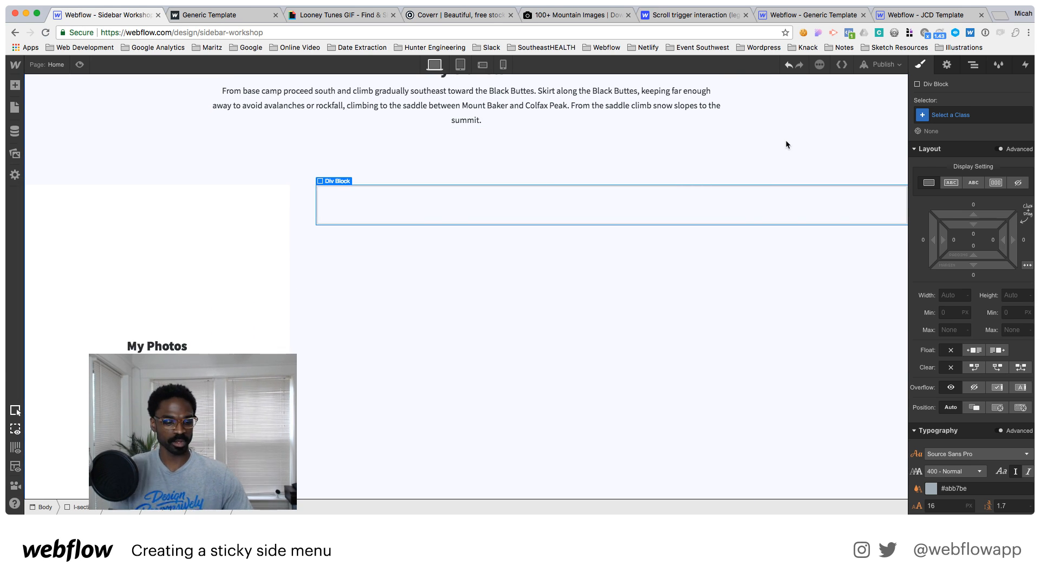
# Give the div block nested in c-project the new class c-project__item
pyautogui.press('super+Return')
pyautogui.write('c-')
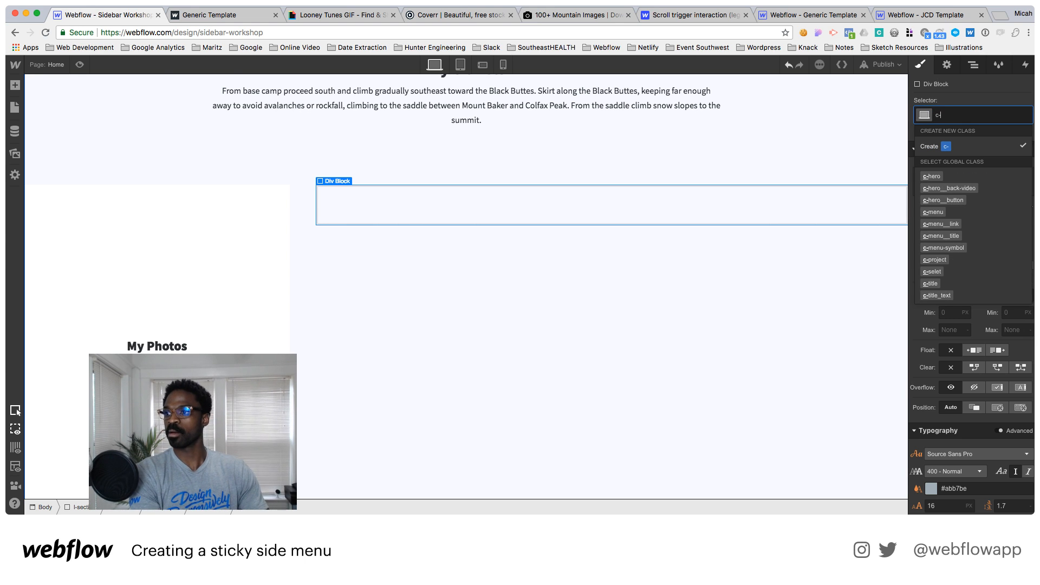
pyautogui.write('project')
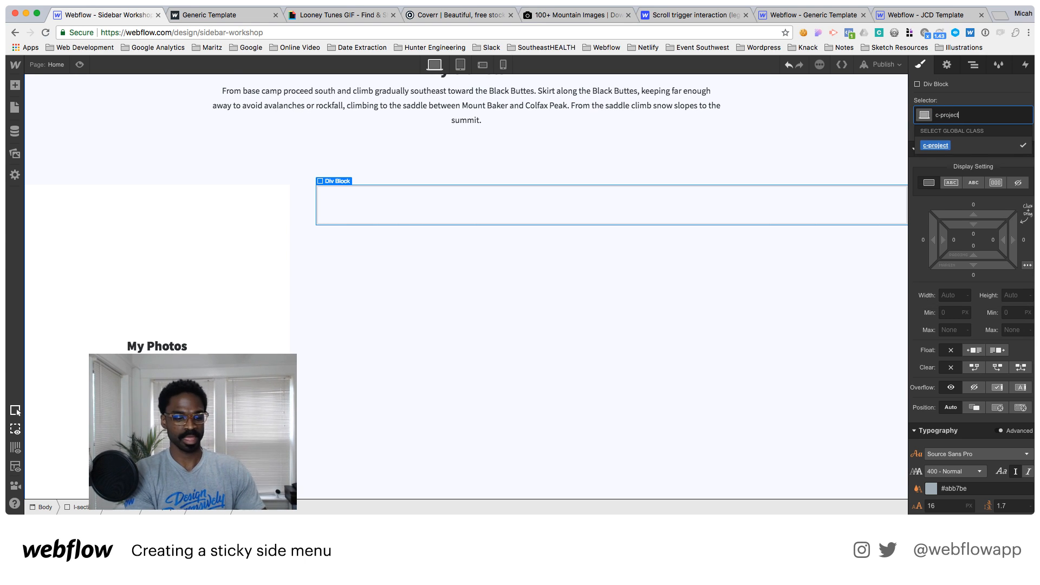
pyautogui.write('__ite')
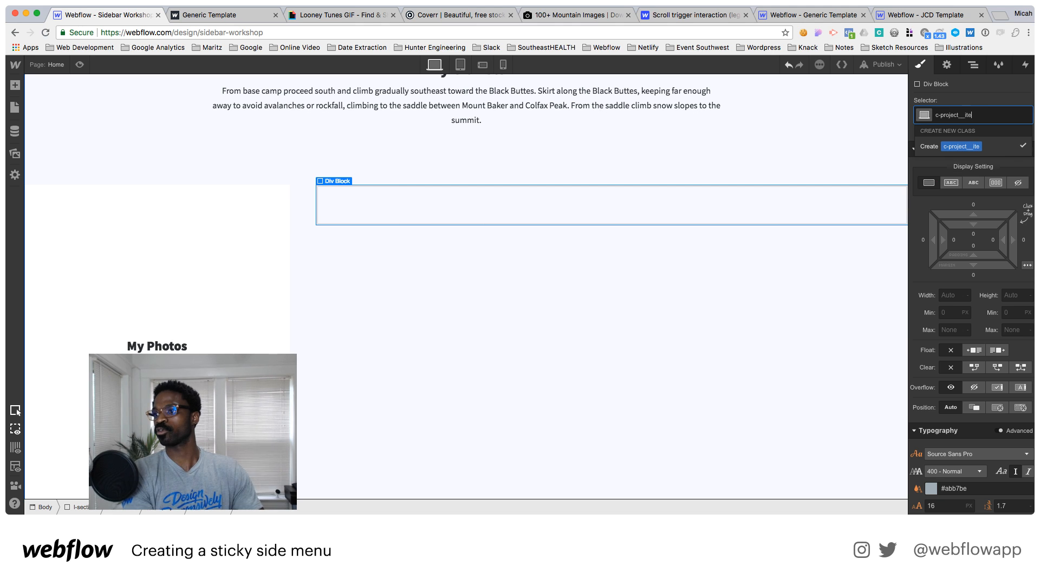
pyautogui.write('m')
pyautogui.press('Return')
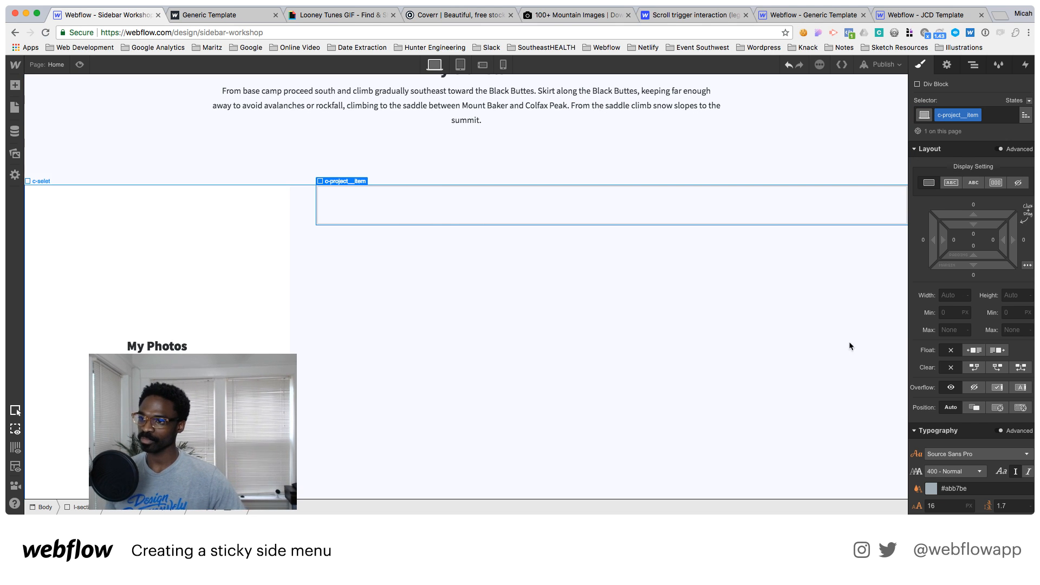
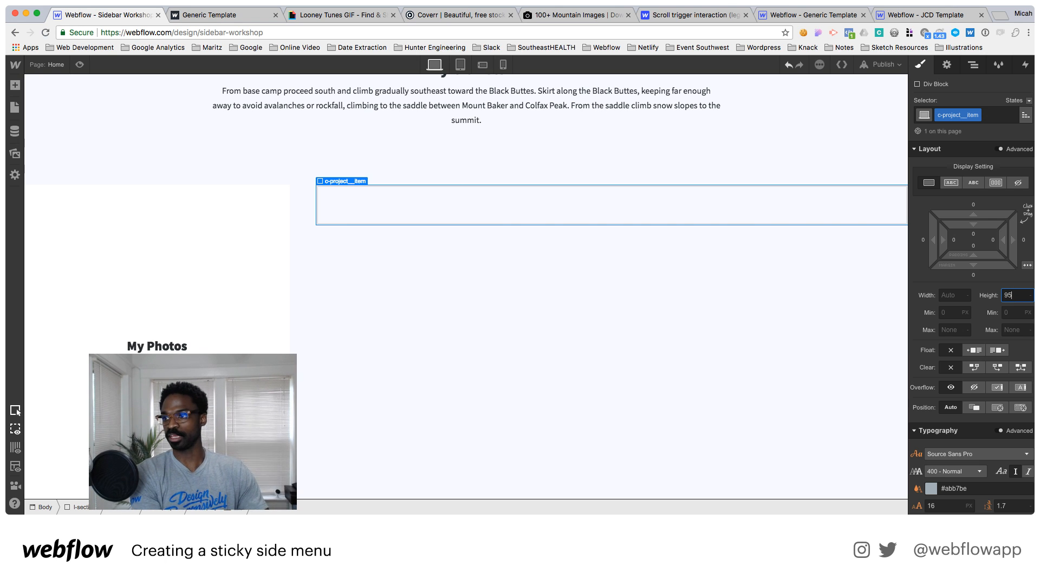
# Set the c-project__item block's height to 95 VH and its bottom margin to 5 VH
pyautogui.press('Return')
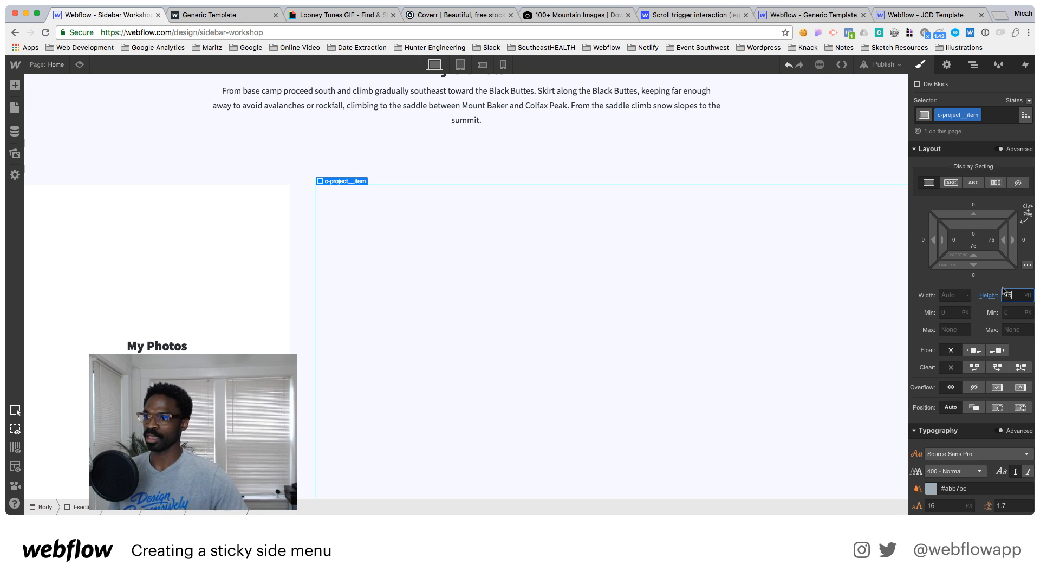
pyautogui.click(974, 276)
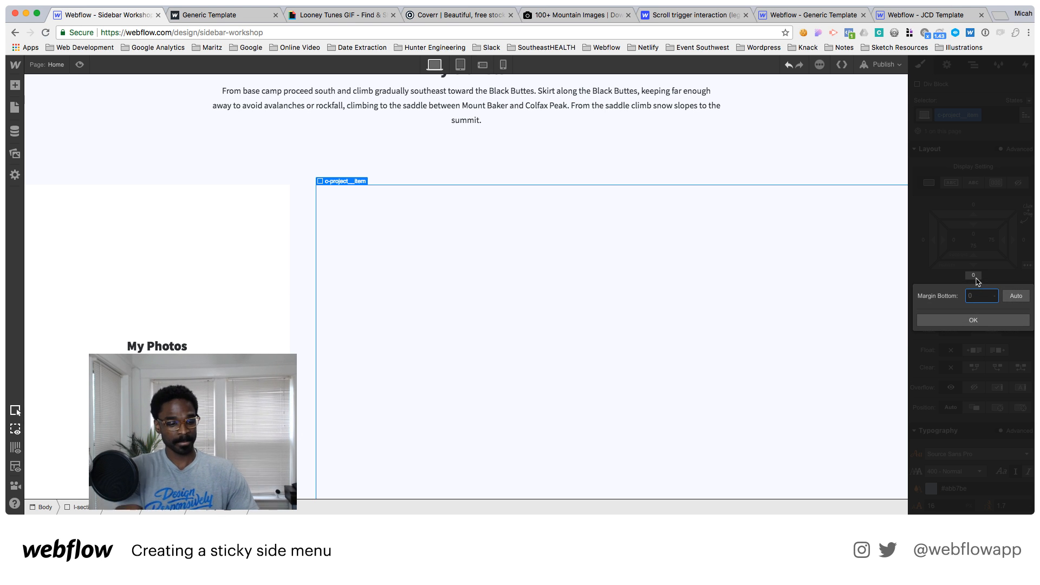
pyautogui.write('5vh')
pyautogui.press('Return')
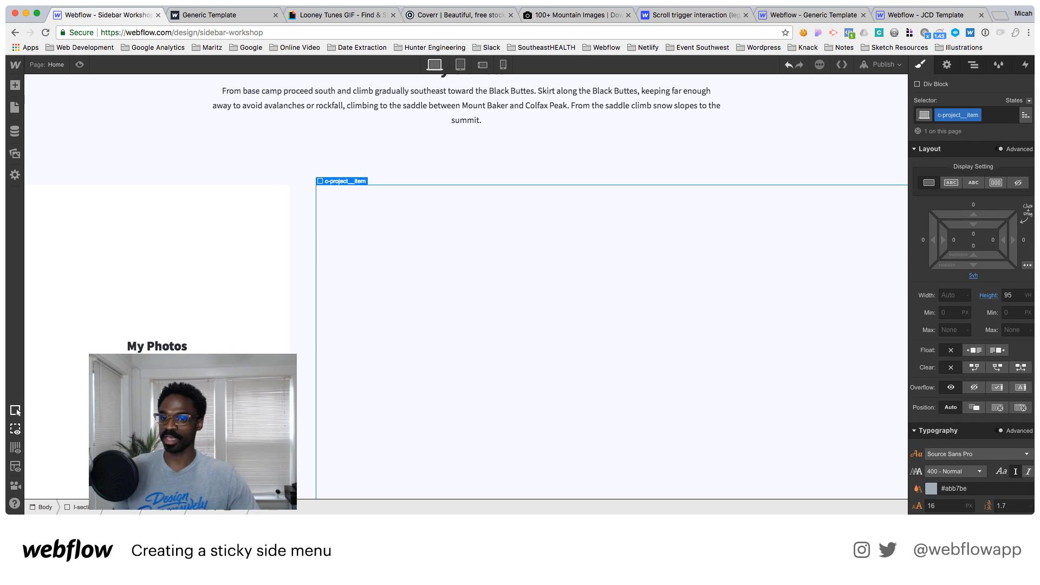
pyautogui.scroll(-3, 704, 328)
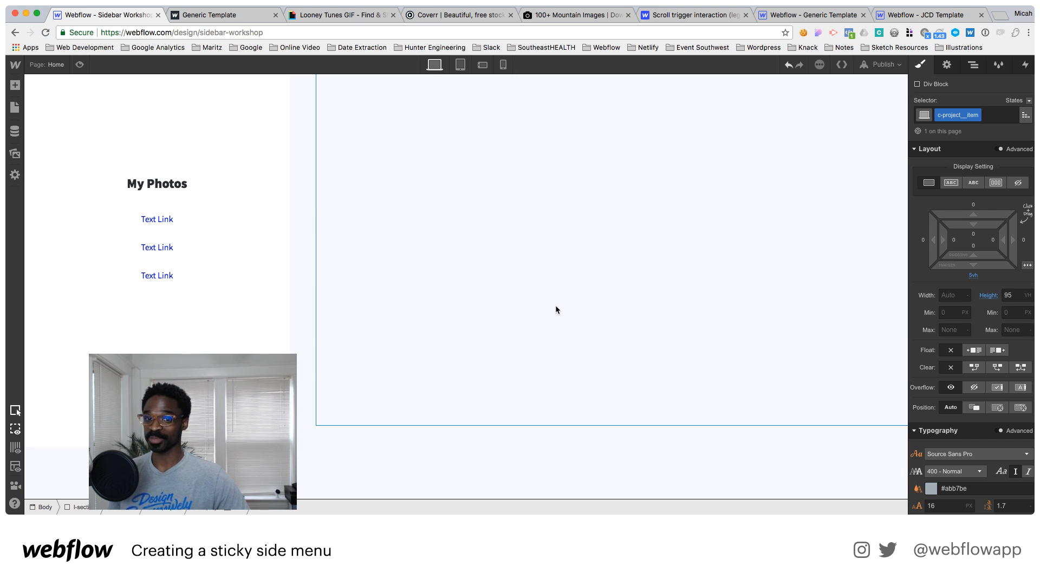
pyautogui.scroll(2, 267, 320)
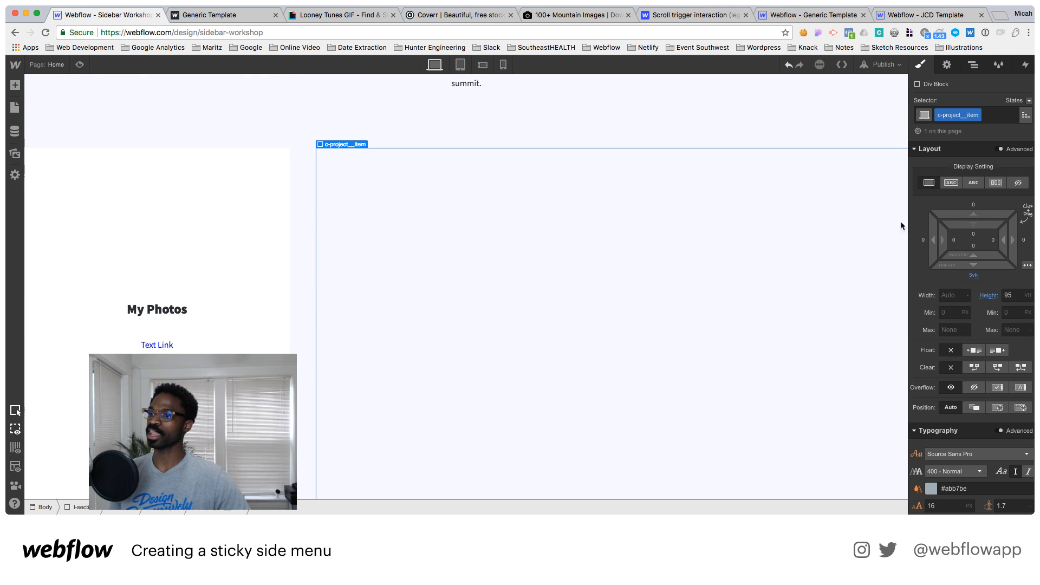
# Give the project item block the misty mountain peak photo as its background image, sized to Cover
pyautogui.scroll(-7, 980, 260)
pyautogui.scroll(-4, 978, 267)
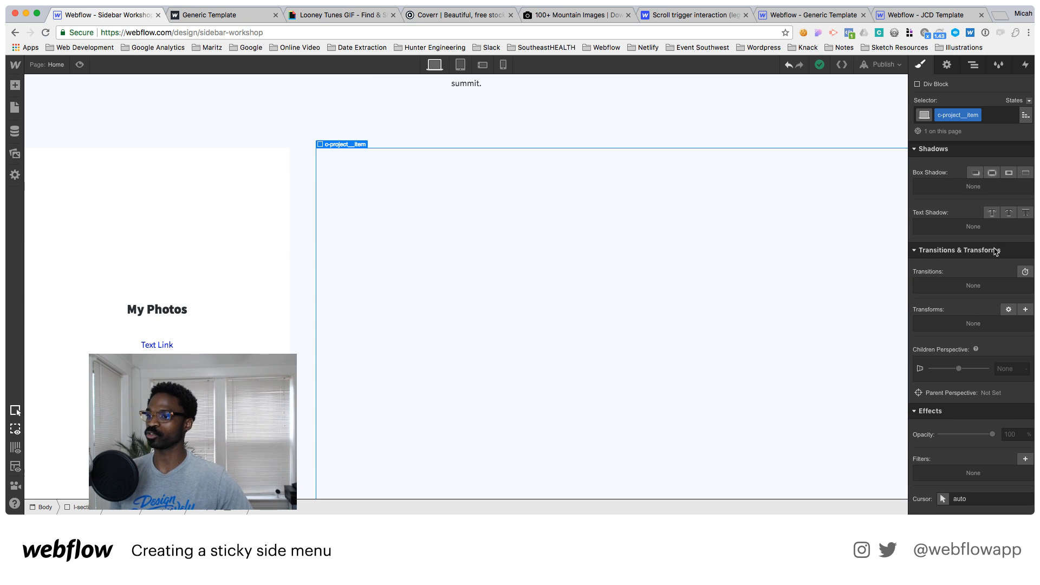
pyautogui.scroll(5, 997, 228)
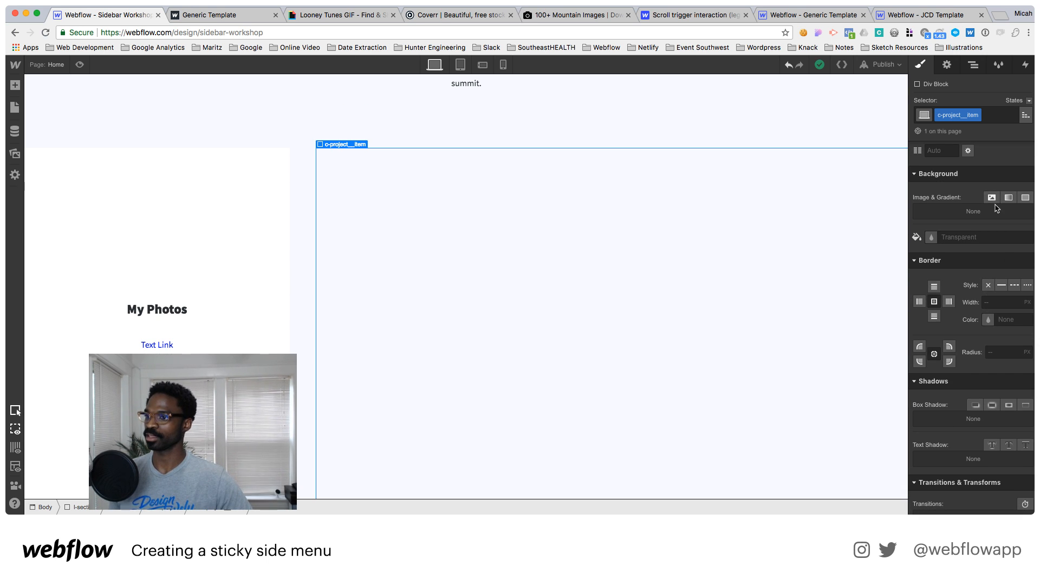
pyautogui.click(992, 197)
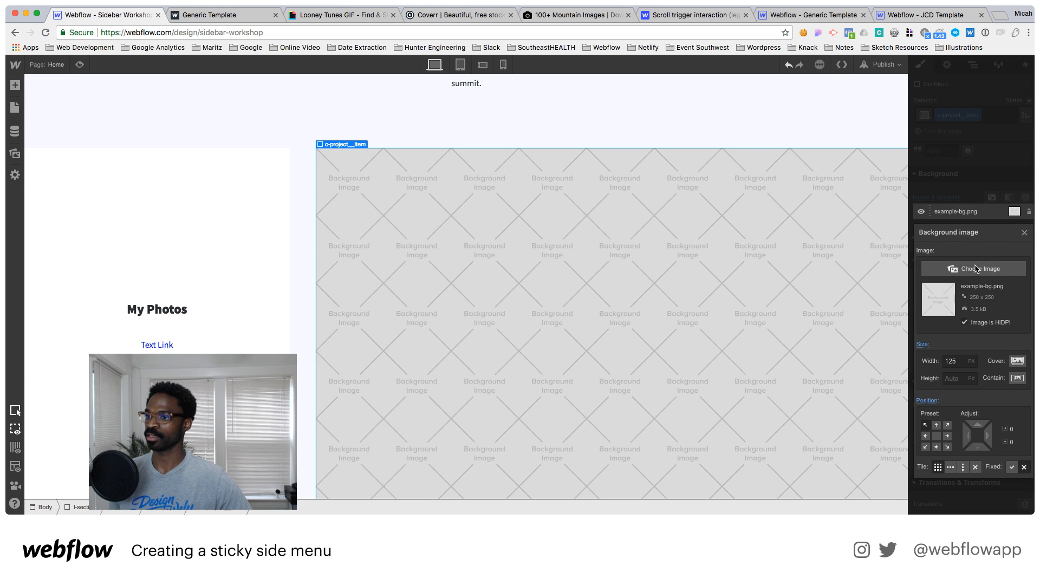
pyautogui.click(977, 268)
pyautogui.click(50, 144)
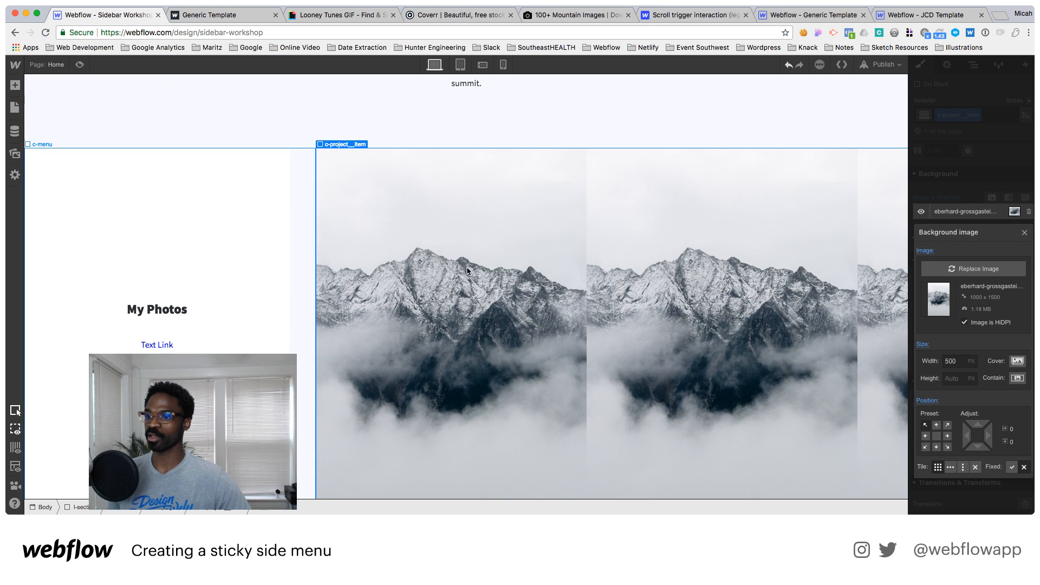
pyautogui.click(1017, 361)
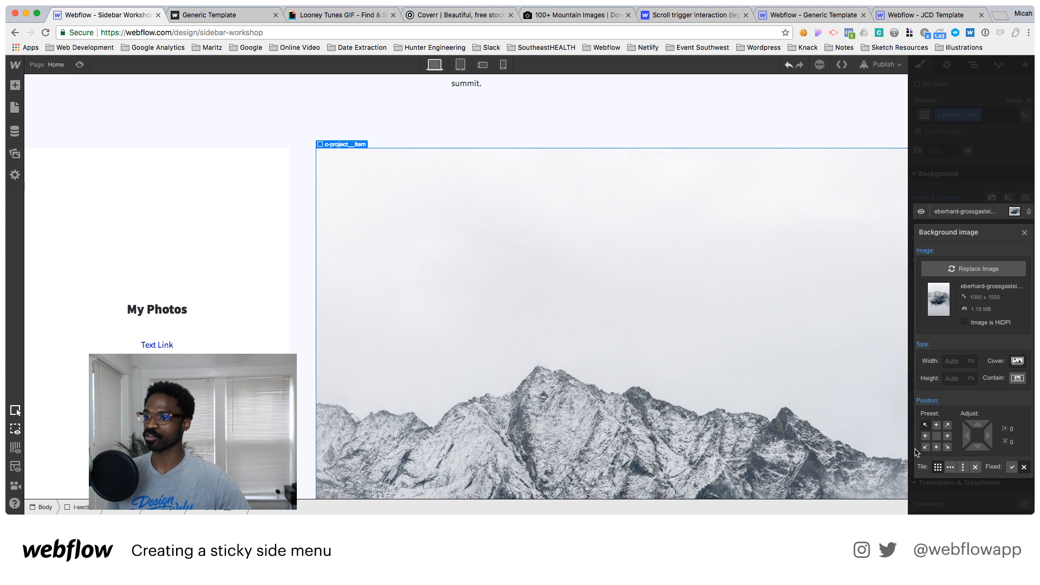
# Position the project block's background image at 50% horizontally and 18% vertically, and close the background settings
pyautogui.click(937, 436)
pyautogui.moveTo(977, 422); pyautogui.dragTo(981, 370)
pyautogui.scroll(-3, 747, 354)
pyautogui.scroll(2, 747, 354)
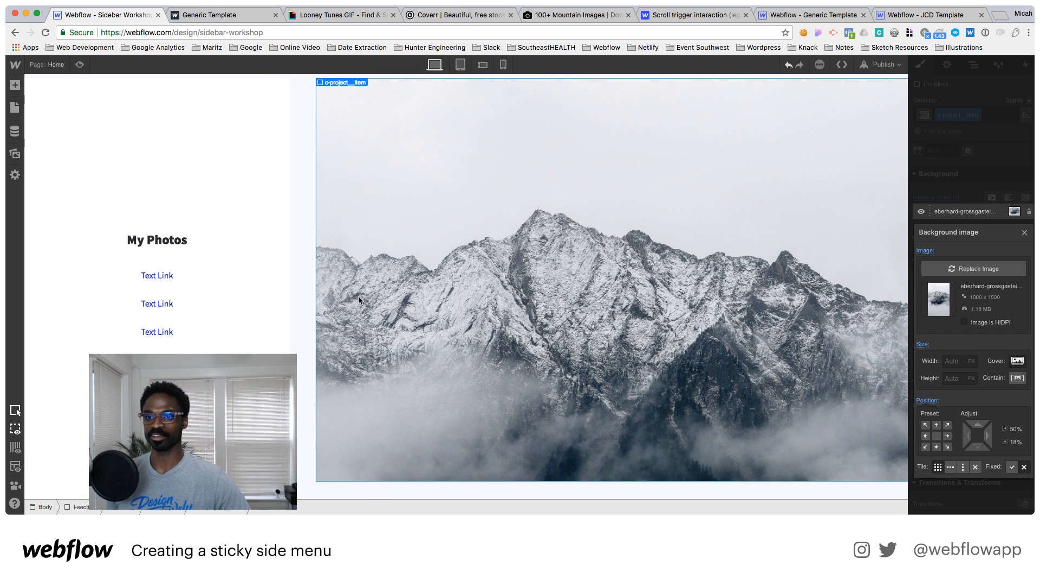
pyautogui.click(953, 149)
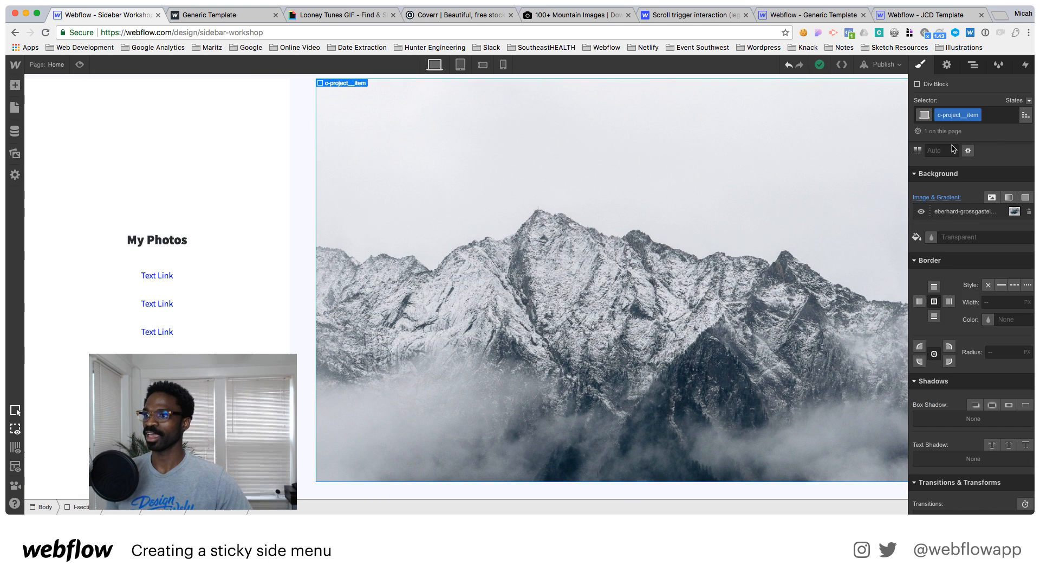
# Give the project item block the ID projecty-1
pyautogui.click(952, 69)
pyautogui.click(955, 105)
pyautogui.write('porjec')
pyautogui.press('BackSpace')
pyautogui.press('BackSpace')
pyautogui.press('BackSpace')
pyautogui.write('ojecty-1')
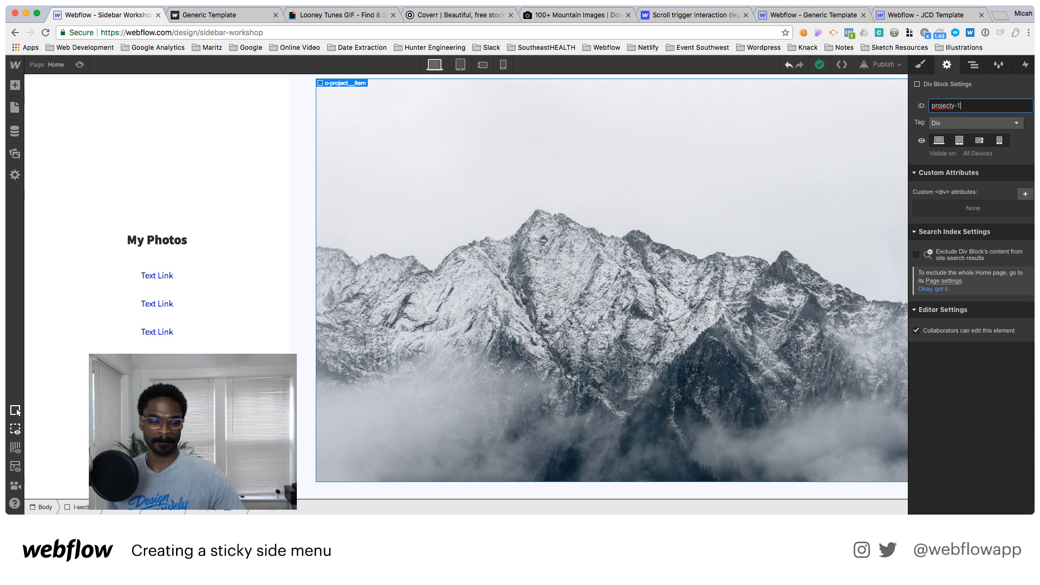
pyautogui.press('Return')
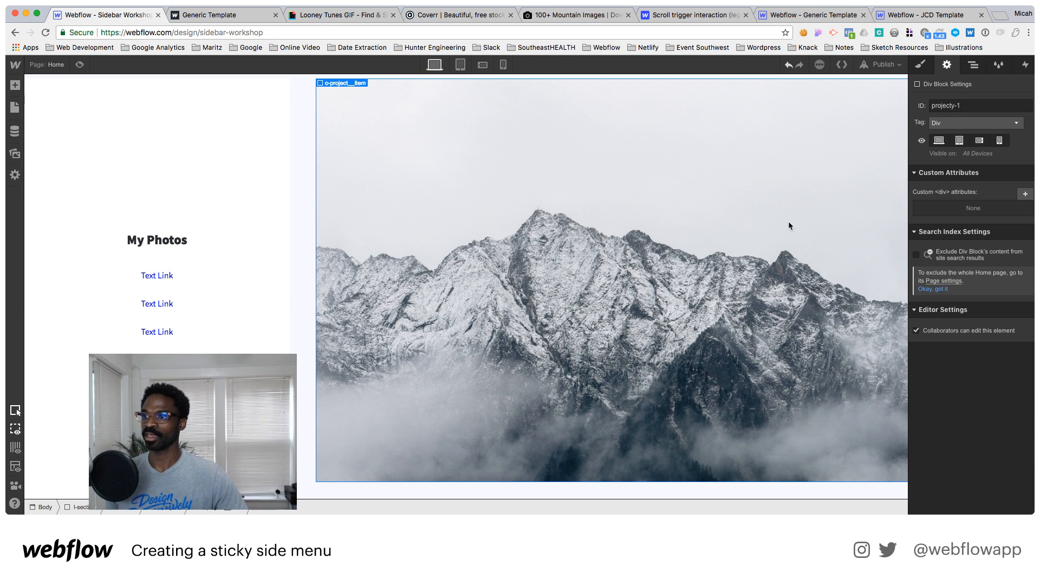
# Make the first text link in the My Photos menu point to the page section projecty-1
pyautogui.click(158, 278)
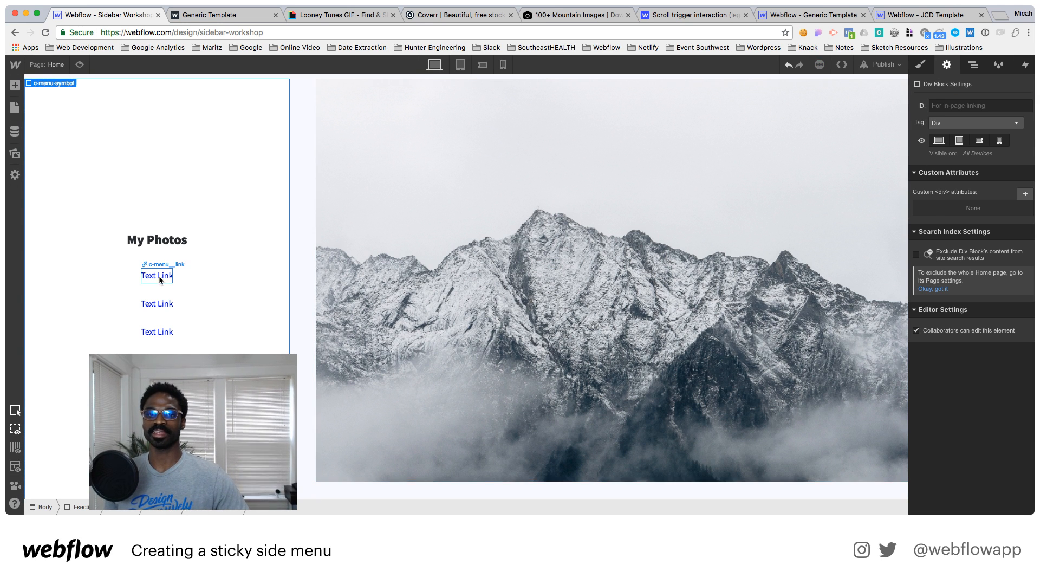
pyautogui.click(963, 180)
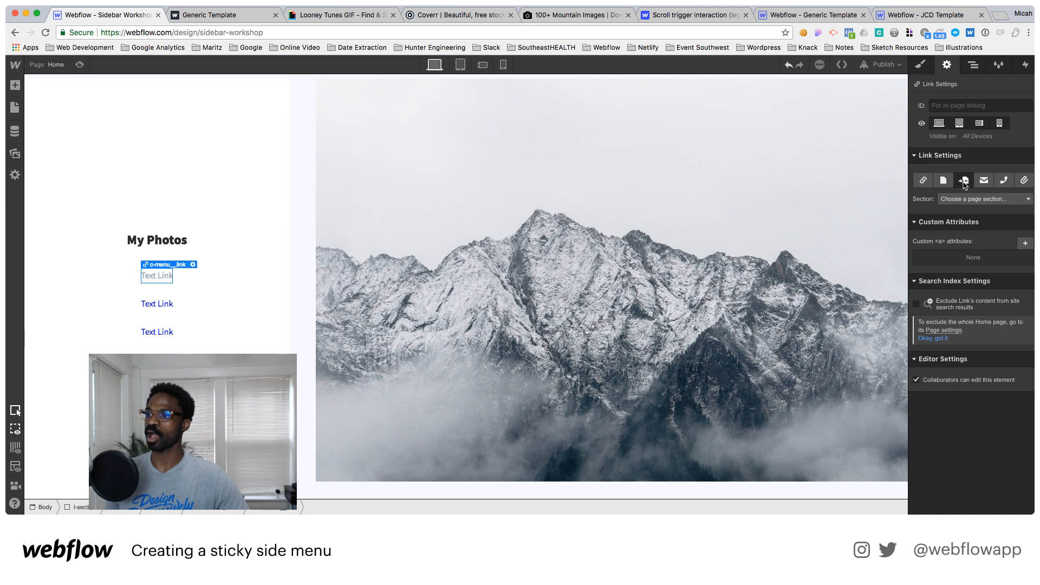
pyautogui.click(968, 199)
pyautogui.click(969, 222)
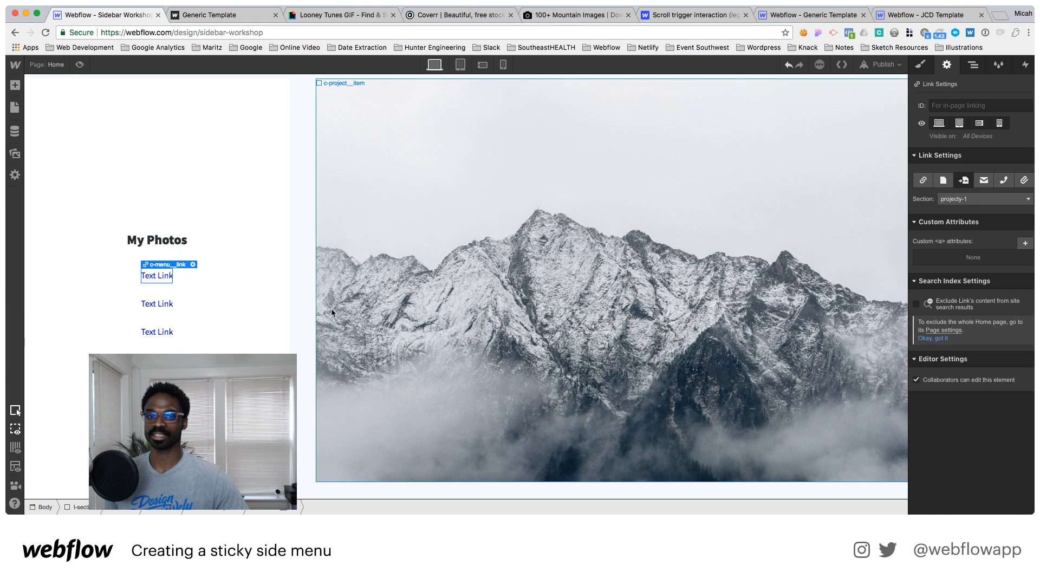
pyautogui.click(227, 290)
pyautogui.scroll(3, 451, 259)
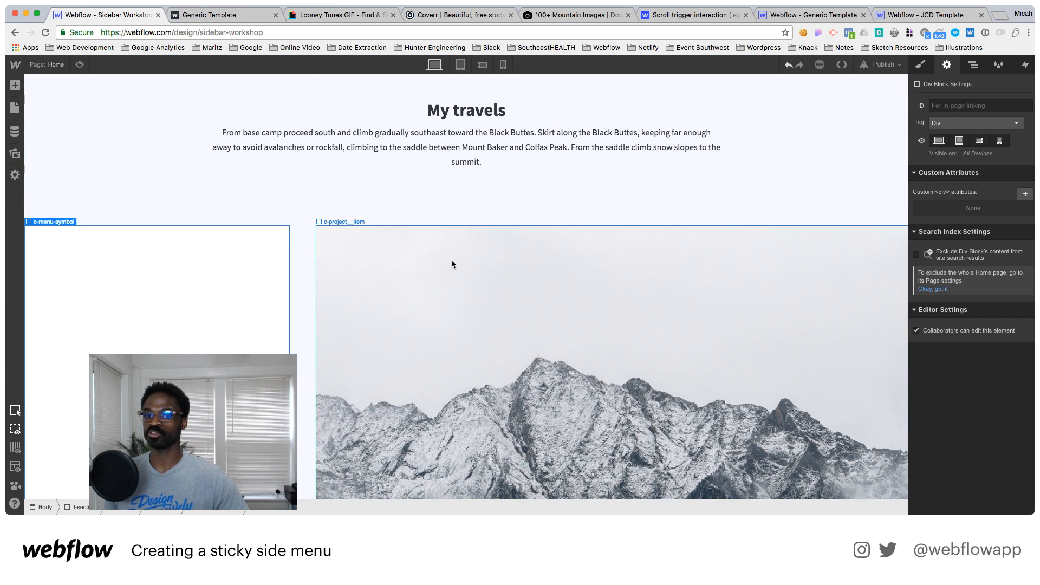
pyautogui.scroll(-4, 450, 265)
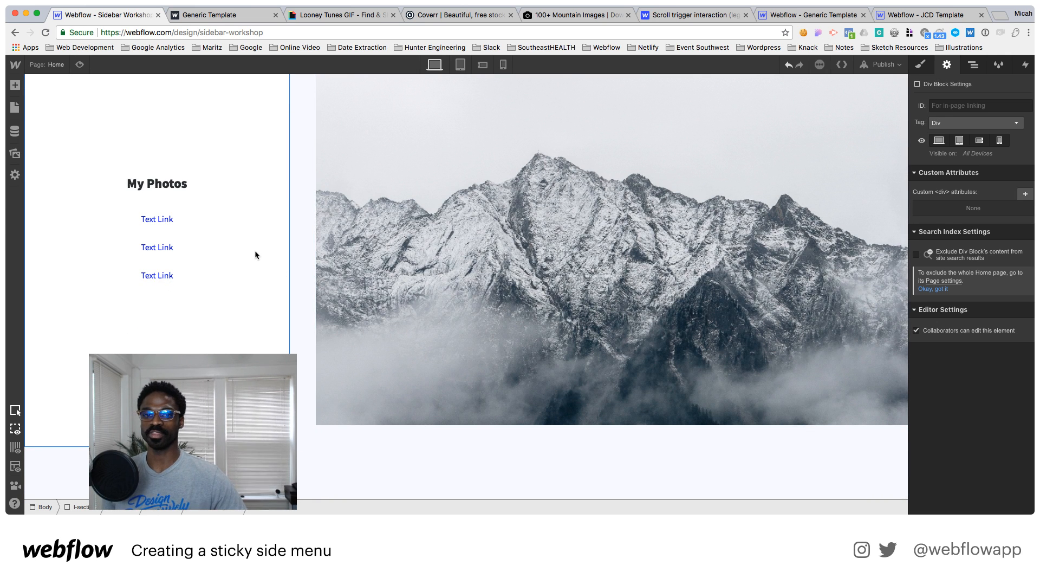
# Select the second text link in the My Photos menu and bring up its typography styles
pyautogui.click(154, 247)
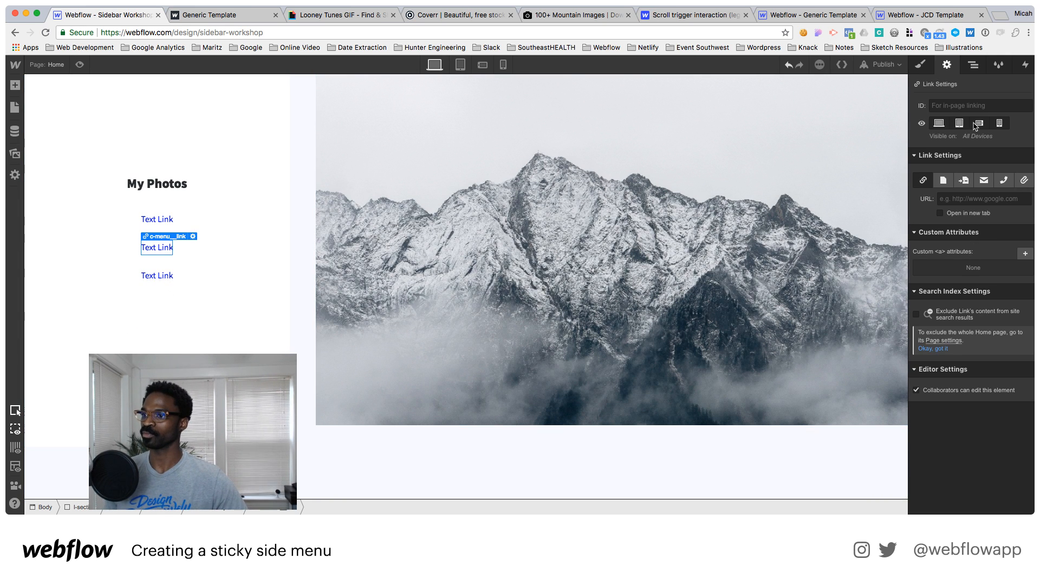
pyautogui.click(927, 67)
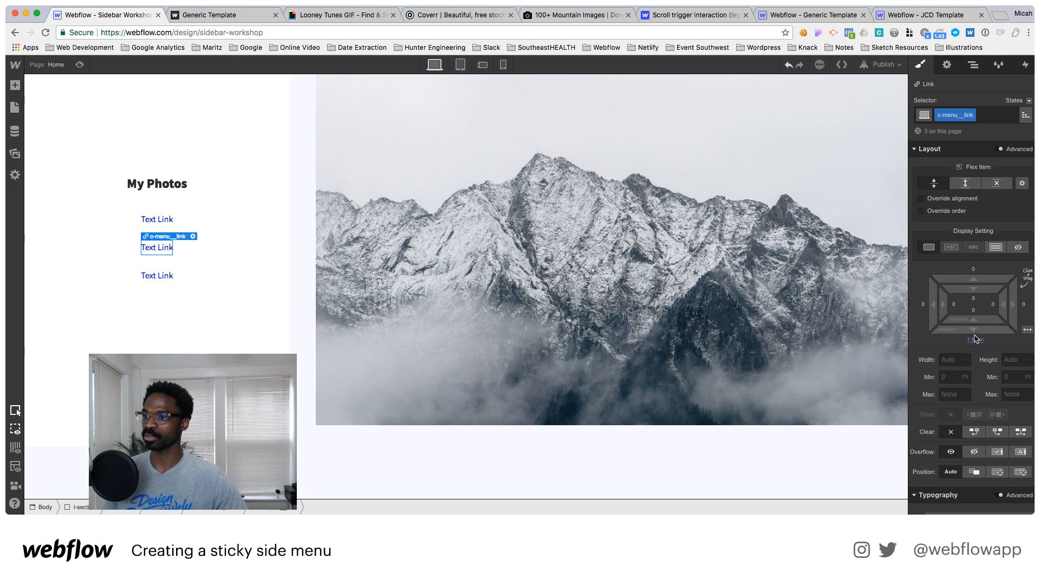
pyautogui.scroll(-5, 980, 295)
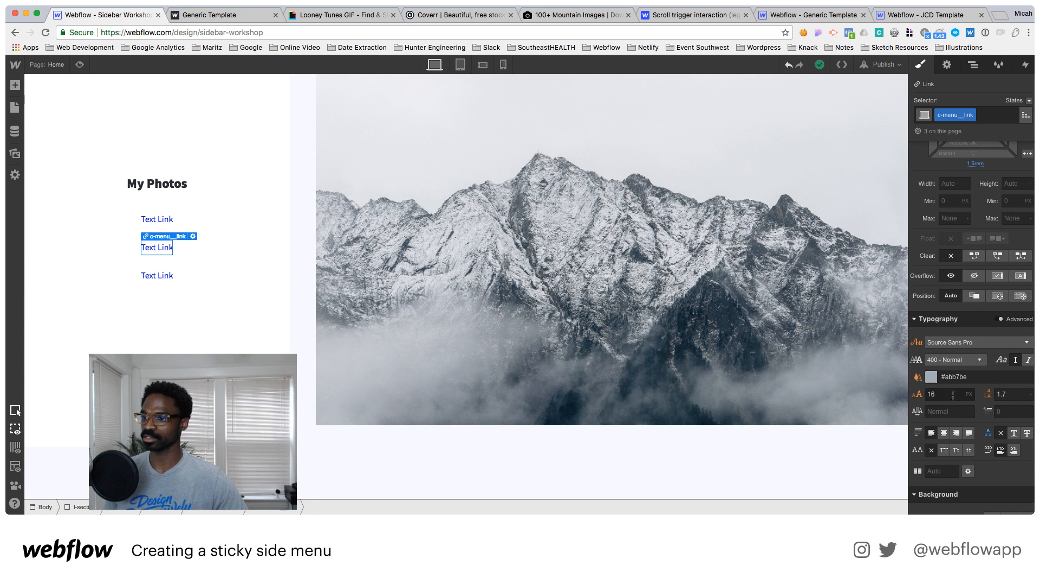
# Try white as the text colour of the c-menu__link class and undo it
pyautogui.click(931, 378)
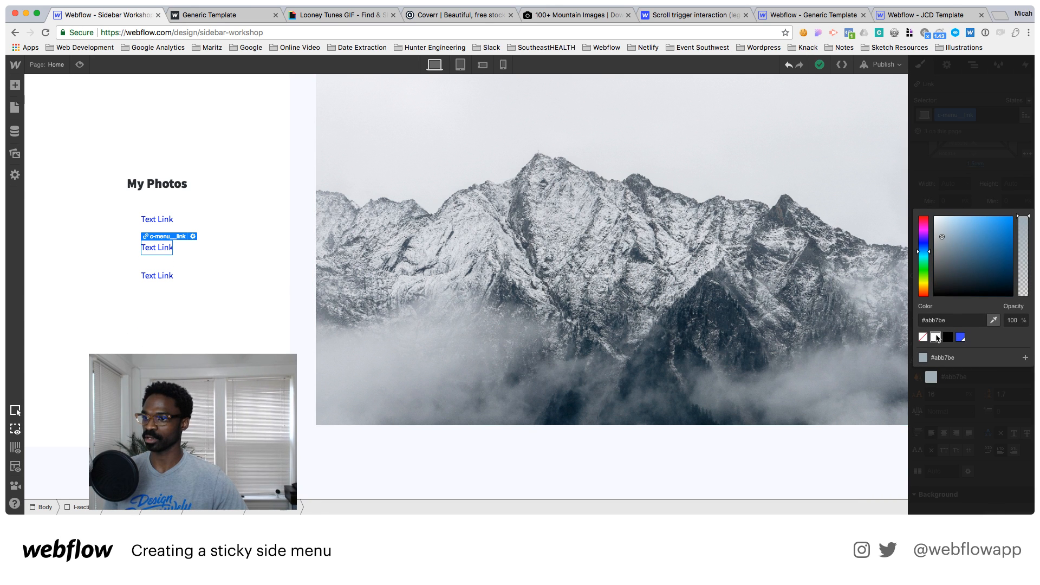
pyautogui.click(935, 337)
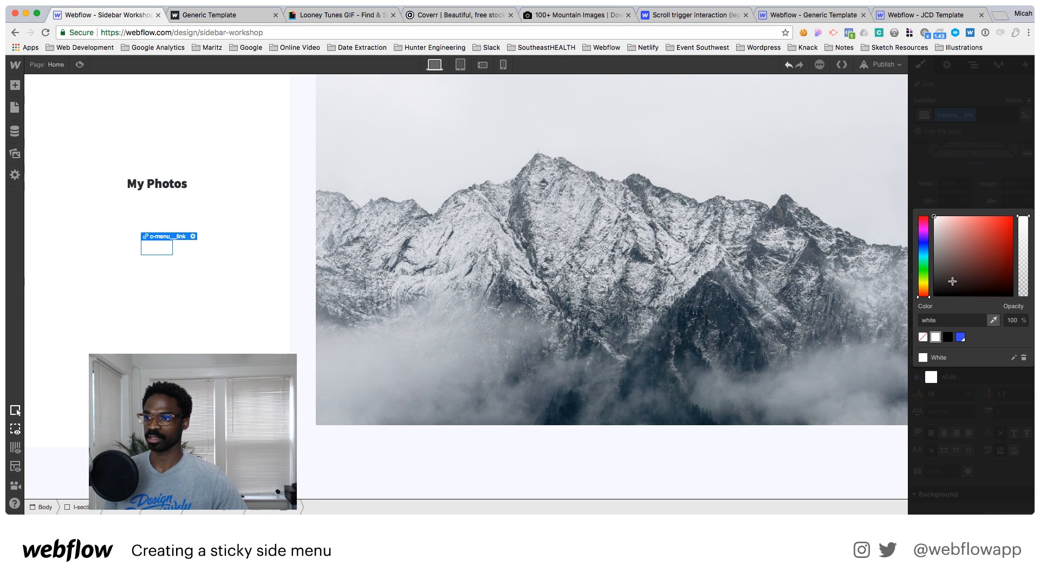
pyautogui.click(985, 193)
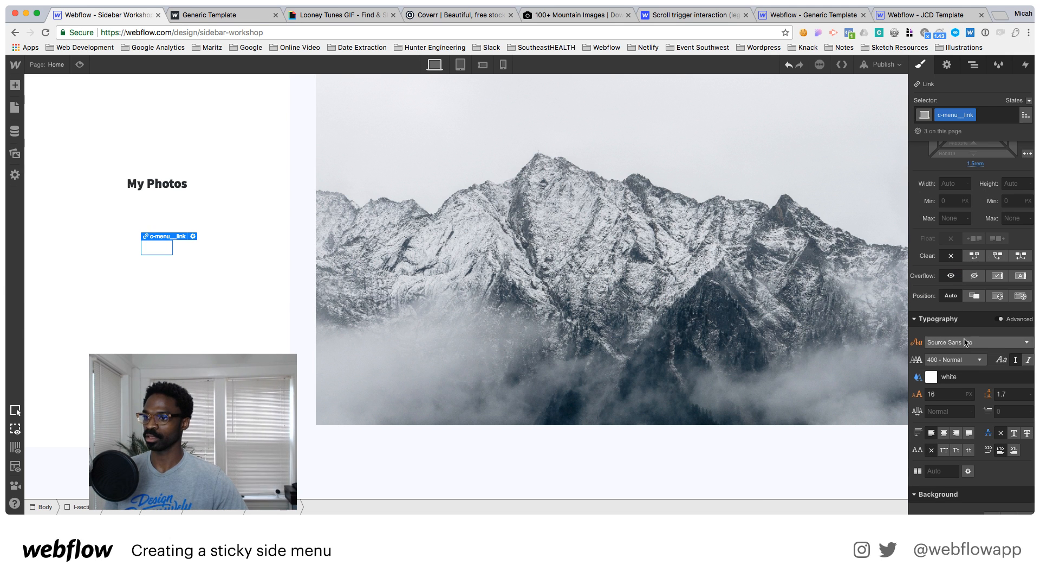
pyautogui.press('super+z')
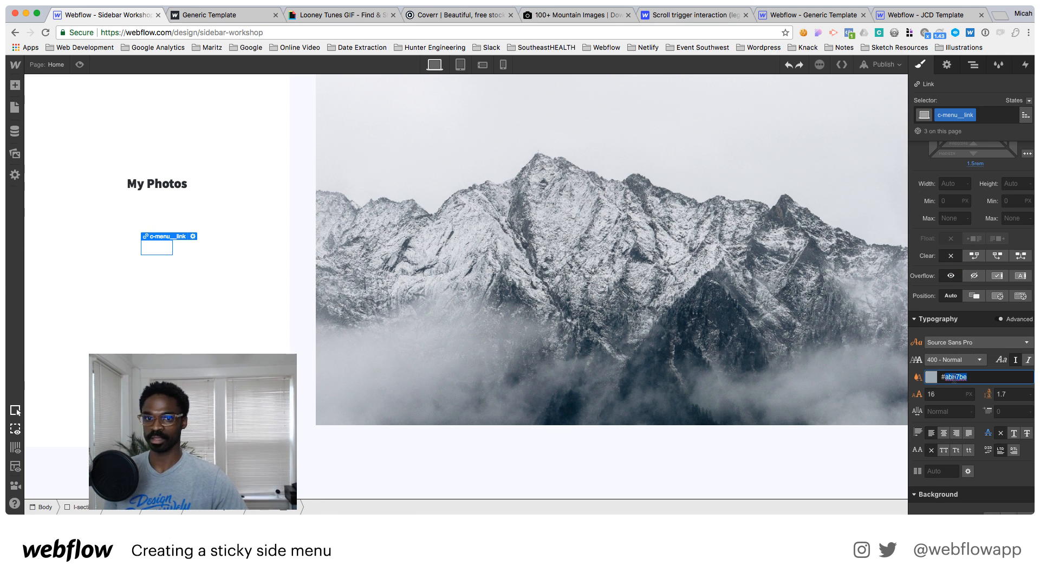
# Set the text colour of the c-menu__link class to #abb7be
pyautogui.click(952, 378)
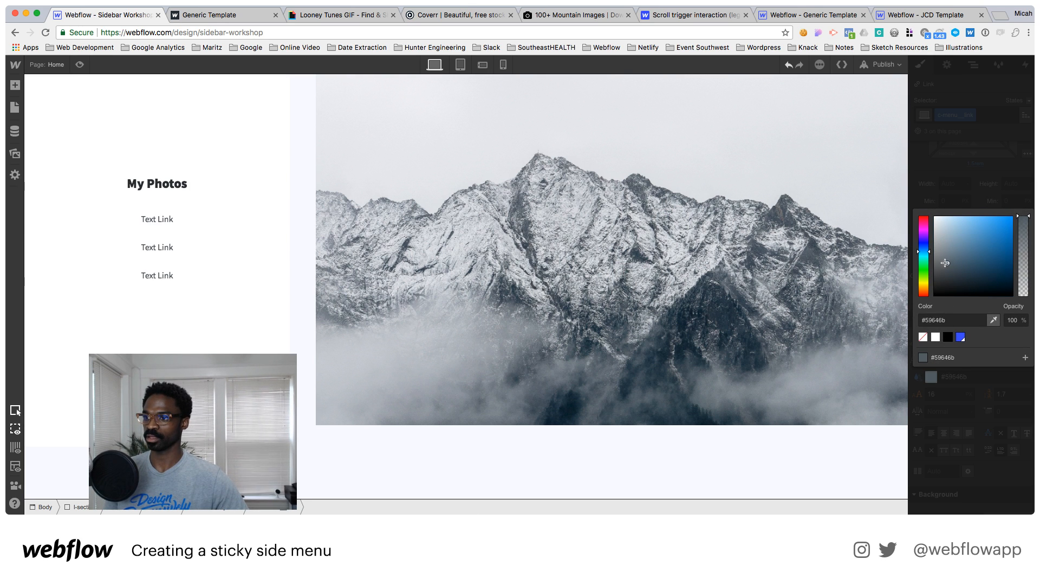
pyautogui.click(948, 319)
pyautogui.press('Return')
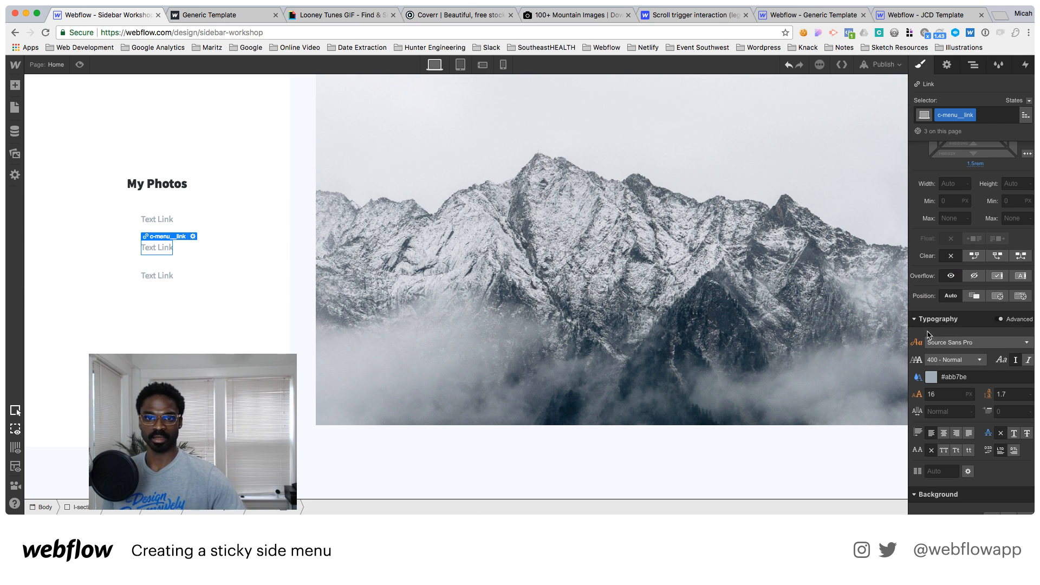
# Set the text colour of the first menu link's Current state to the Slate Blue swatch
pyautogui.click(159, 219)
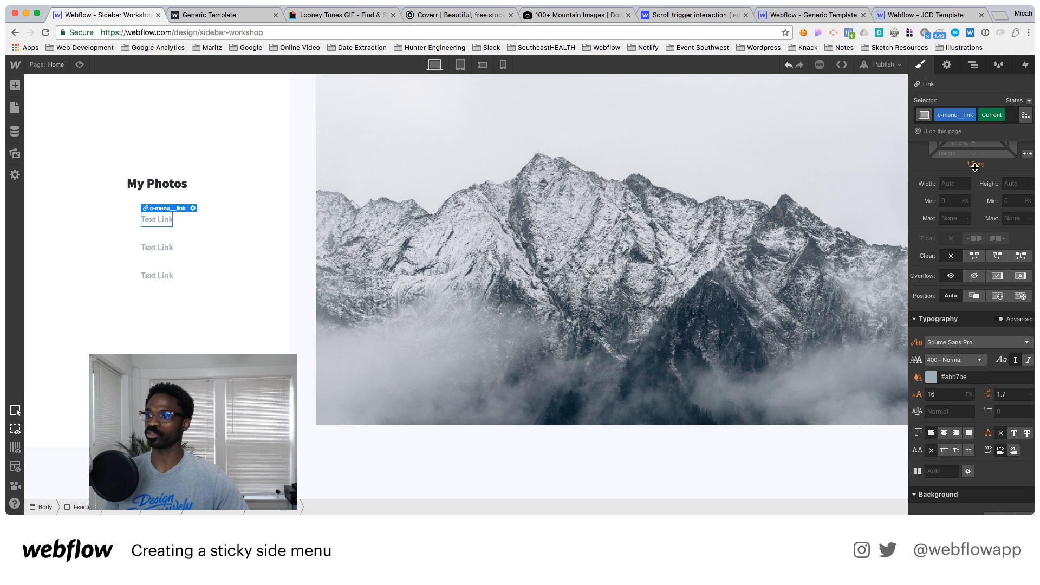
pyautogui.click(932, 378)
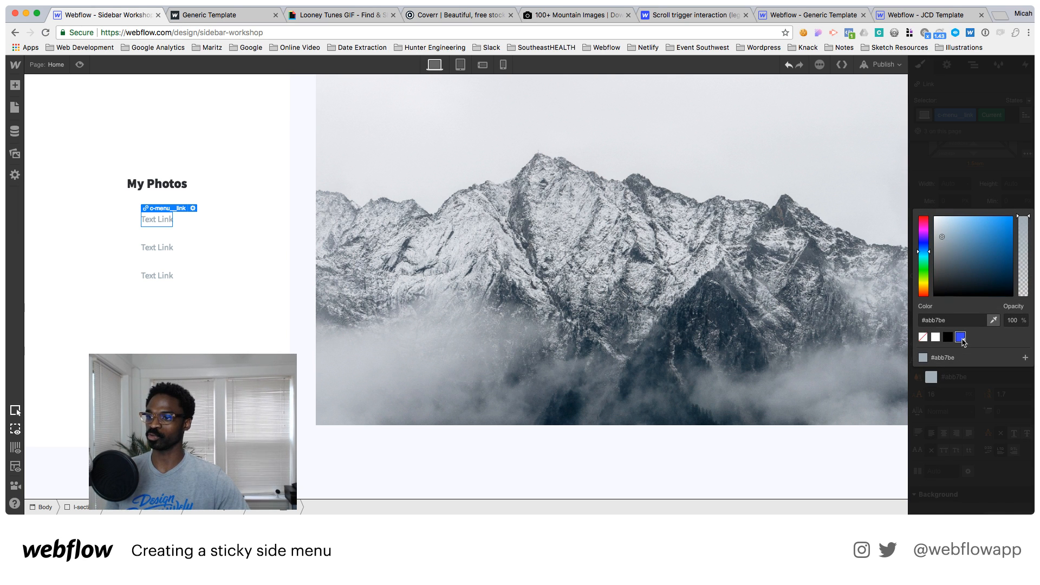
pyautogui.click(960, 337)
pyautogui.click(949, 182)
# Set the bottom border colour of the first menu link's Current state to #abb7be and deselect the link
pyautogui.scroll(-10, 977, 342)
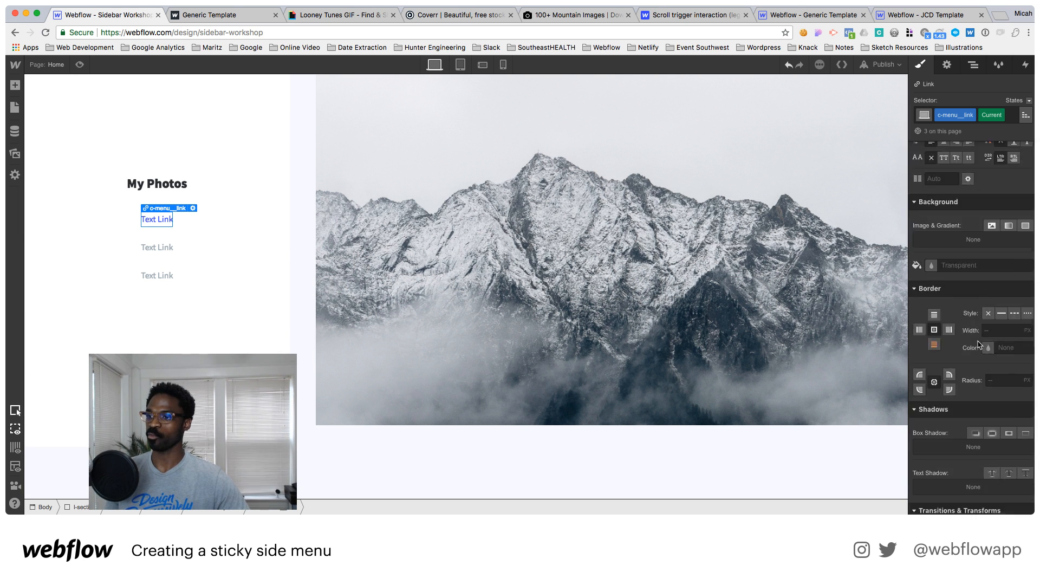
pyautogui.scroll(6, 978, 344)
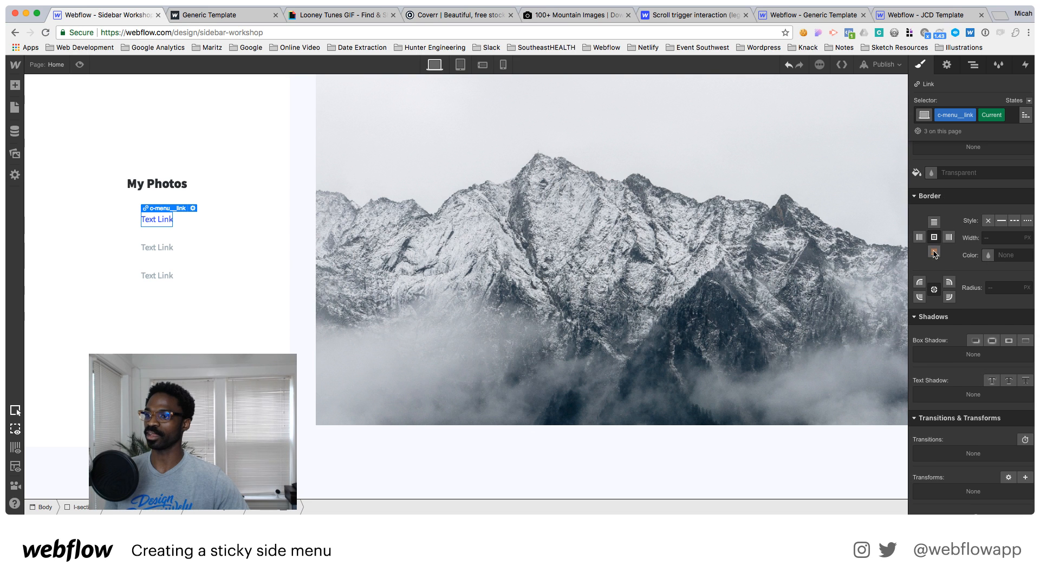
pyautogui.click(1002, 255)
pyautogui.write('a1b7be')
pyautogui.click(203, 276)
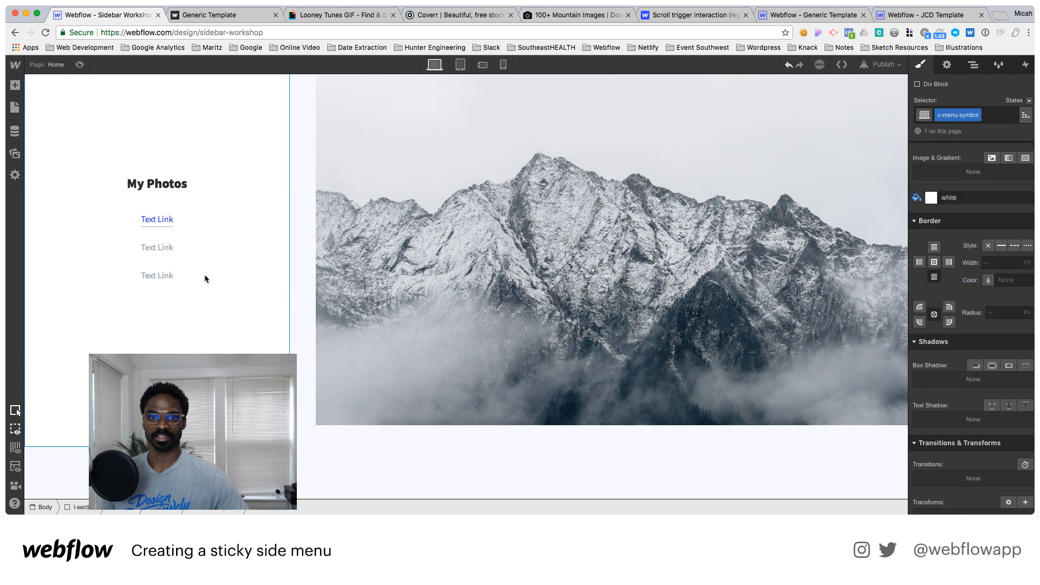
# Set the bottom border colour of the first menu link's Current state to Slate Blue
pyautogui.click(154, 228)
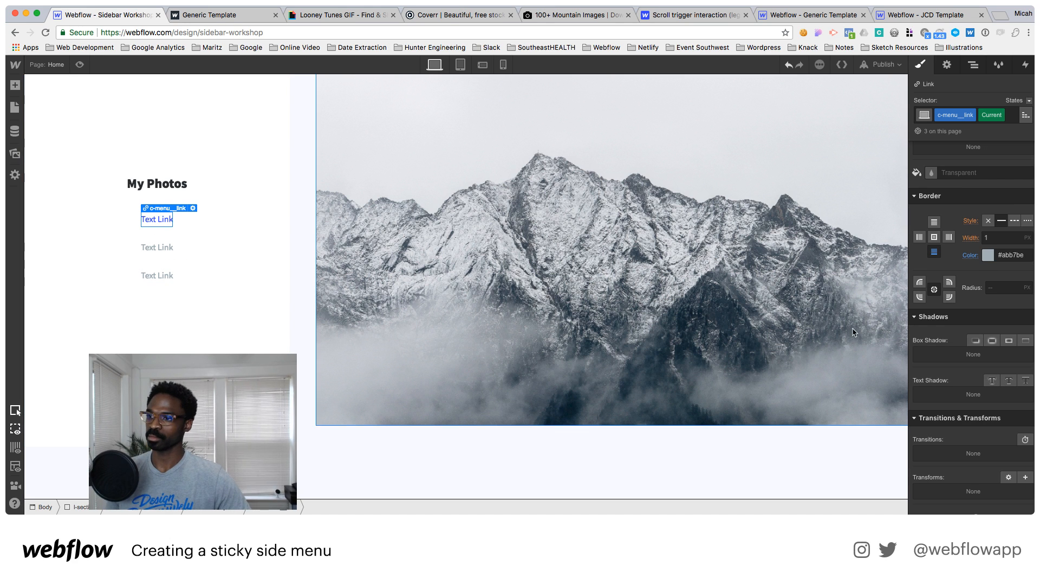
pyautogui.click(988, 254)
pyautogui.click(961, 395)
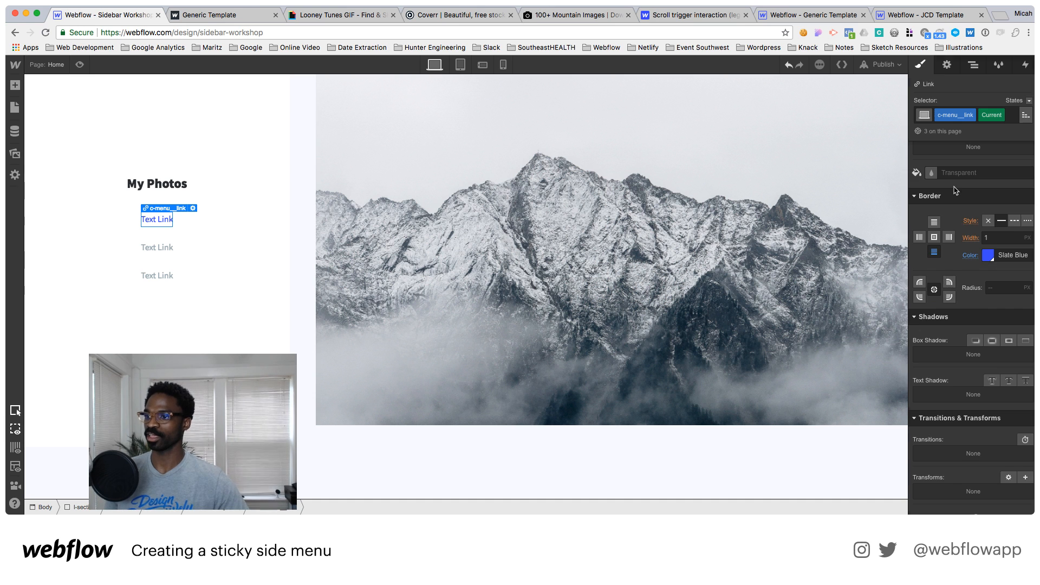
# Deselect the first menu link and examine its Current state styling beside the first photo
pyautogui.click(183, 247)
pyautogui.scroll(3, 183, 248)
pyautogui.scroll(-2, 180, 252)
pyautogui.scroll(-1, 361, 255)
pyautogui.scroll(1, 367, 255)
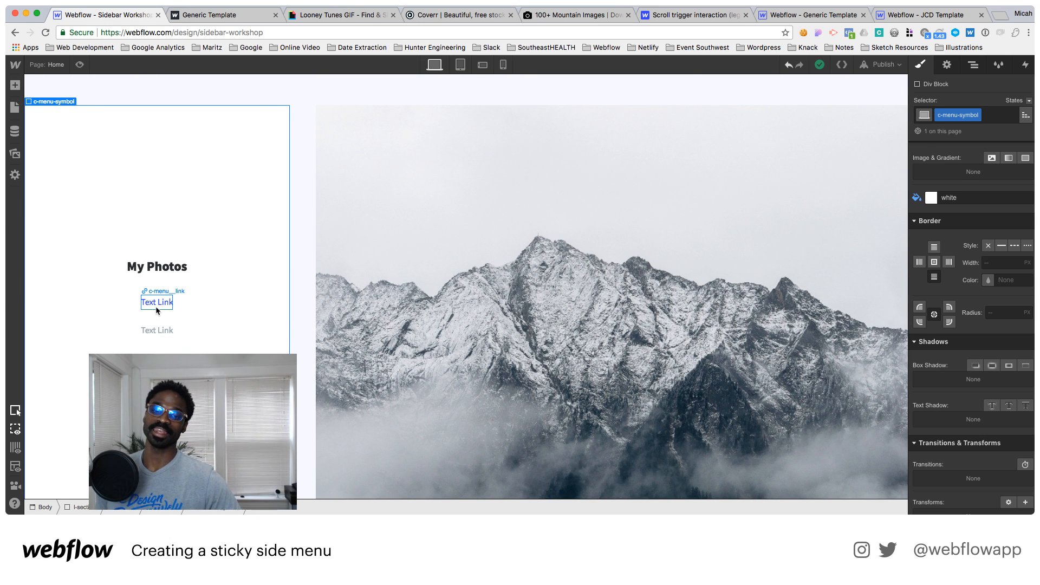
pyautogui.scroll(-10, 474, 192)
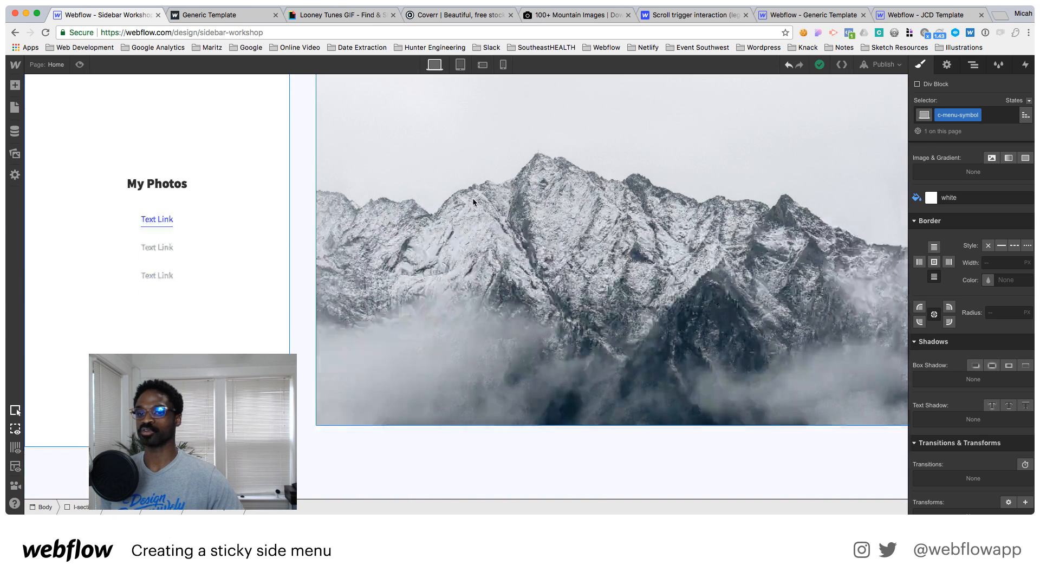
pyautogui.scroll(-3, 207, 339)
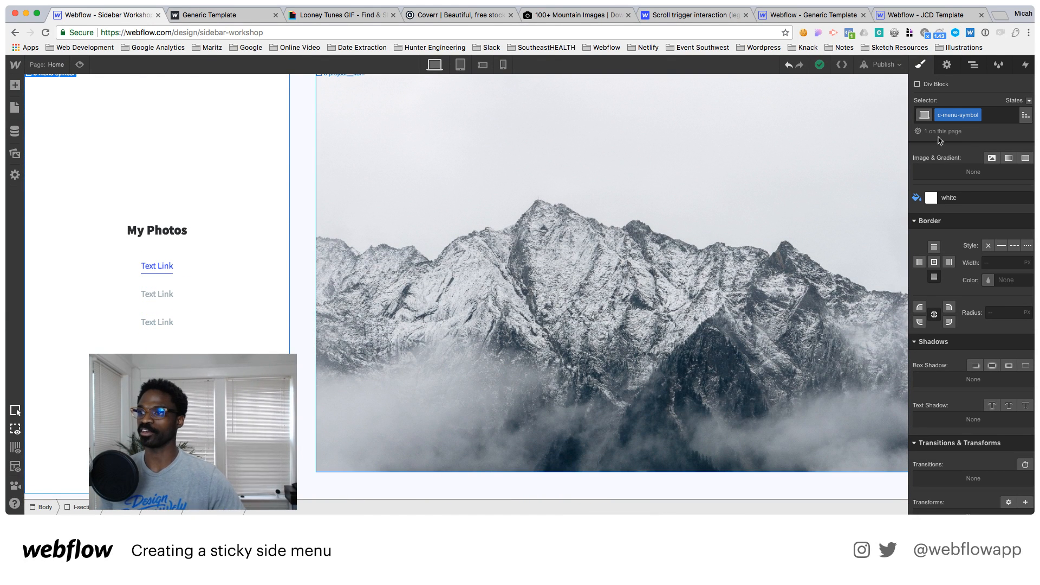
# Collapse the c-menu-symbol block in the element tree and duplicate the c-project__item block twice inside c-project
pyautogui.click(974, 68)
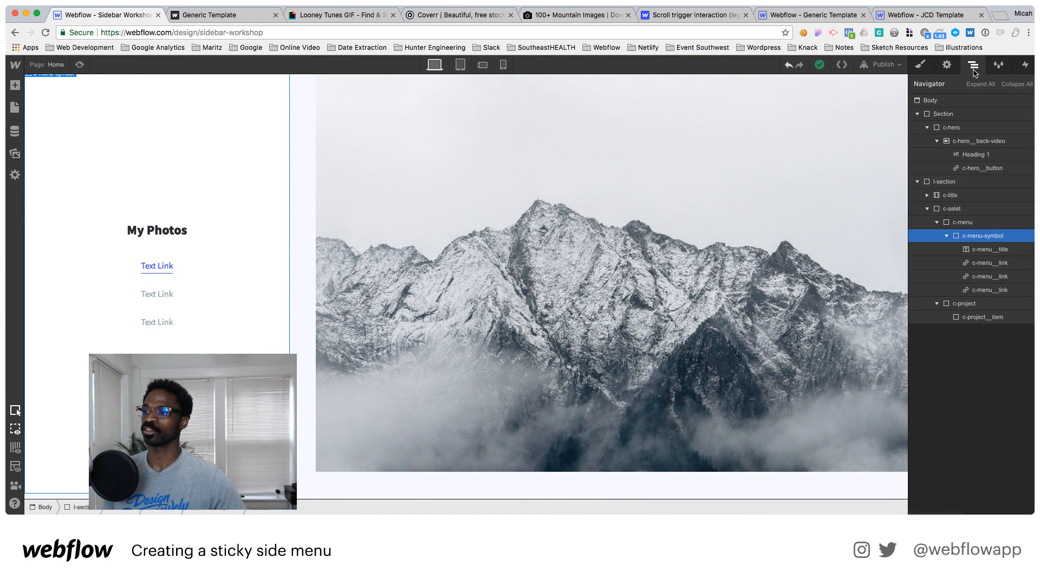
pyautogui.click(946, 236)
pyautogui.click(968, 263)
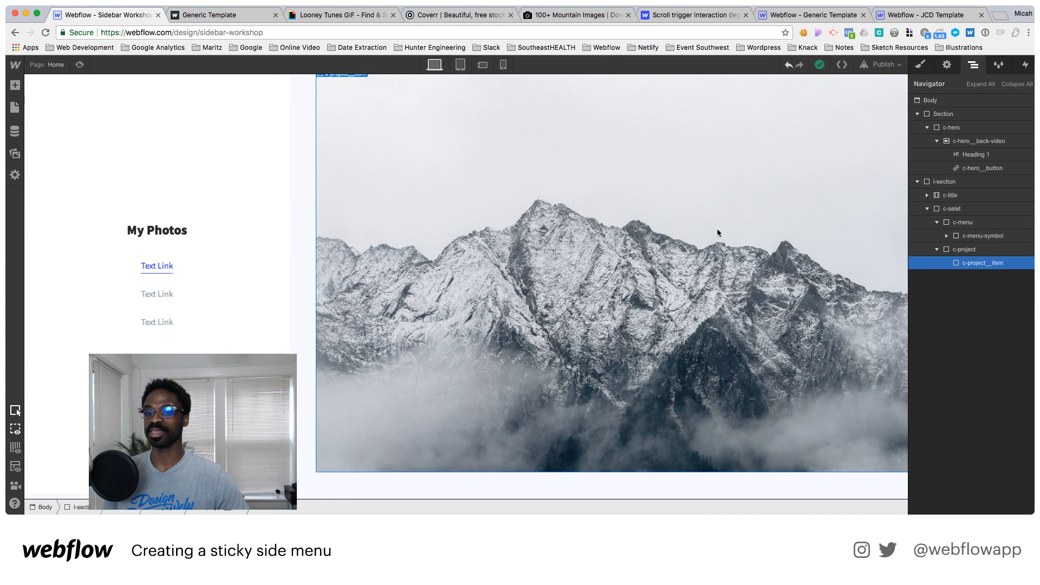
pyautogui.scroll(3, 717, 229)
pyautogui.scroll(-3, 724, 238)
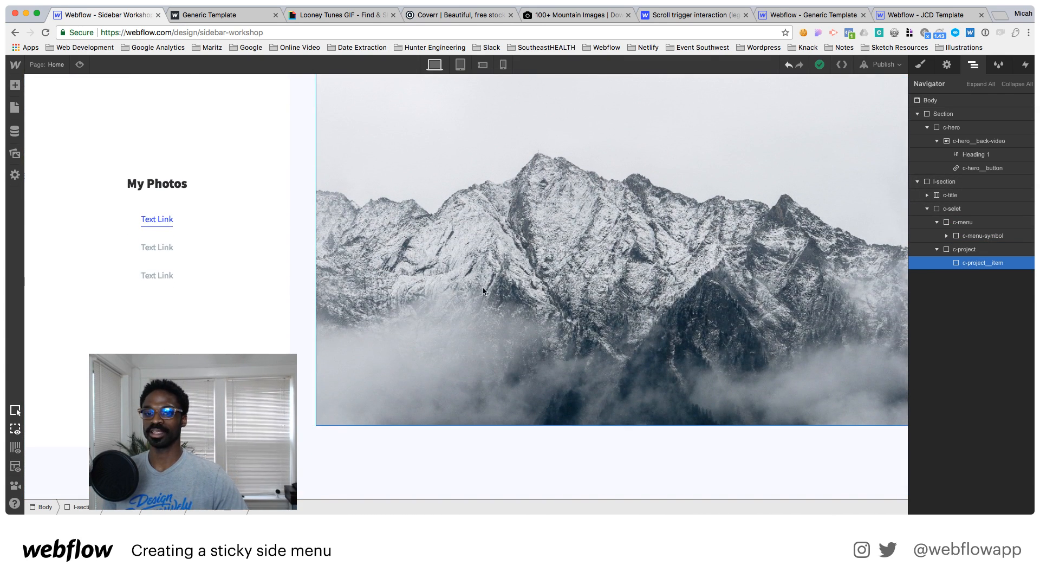
pyautogui.press('super+d')
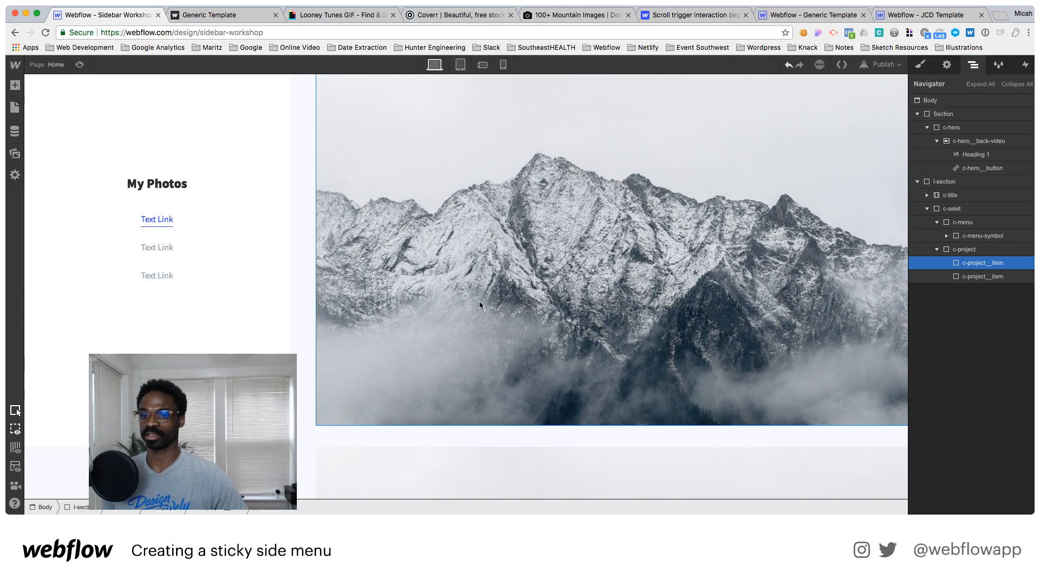
pyautogui.scroll(-5, 479, 300)
pyautogui.press('super+d')
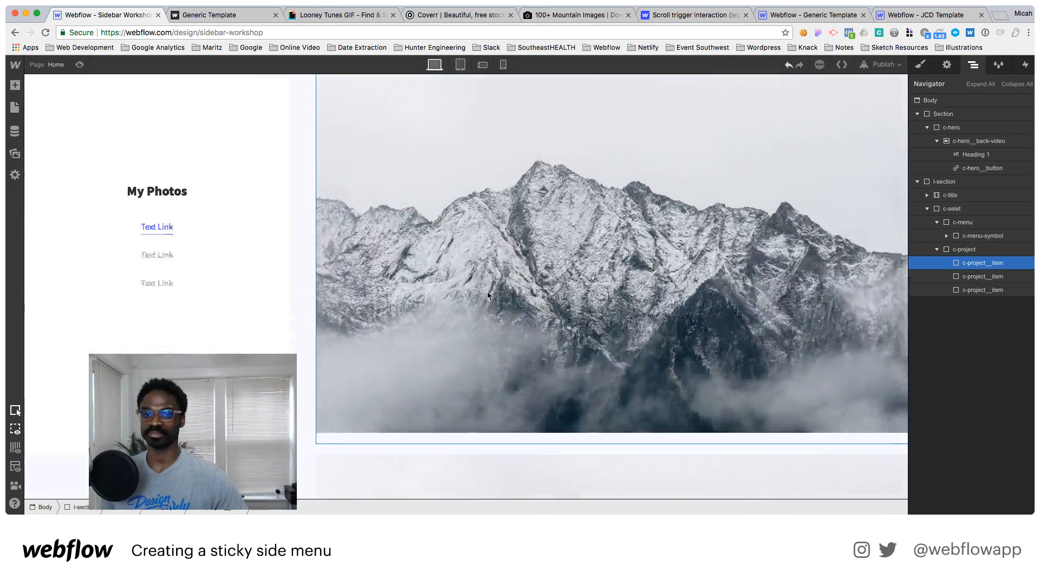
# Set the ID of the second c-project__item block to project-2
pyautogui.scroll(-3, 487, 293)
pyautogui.click(487, 293)
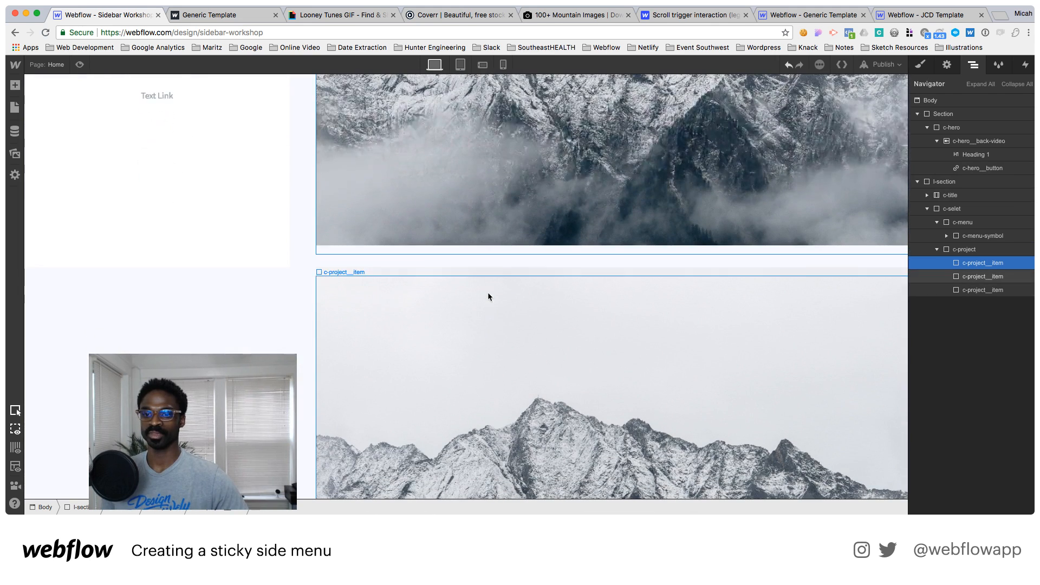
pyautogui.click(947, 65)
pyautogui.click(976, 102)
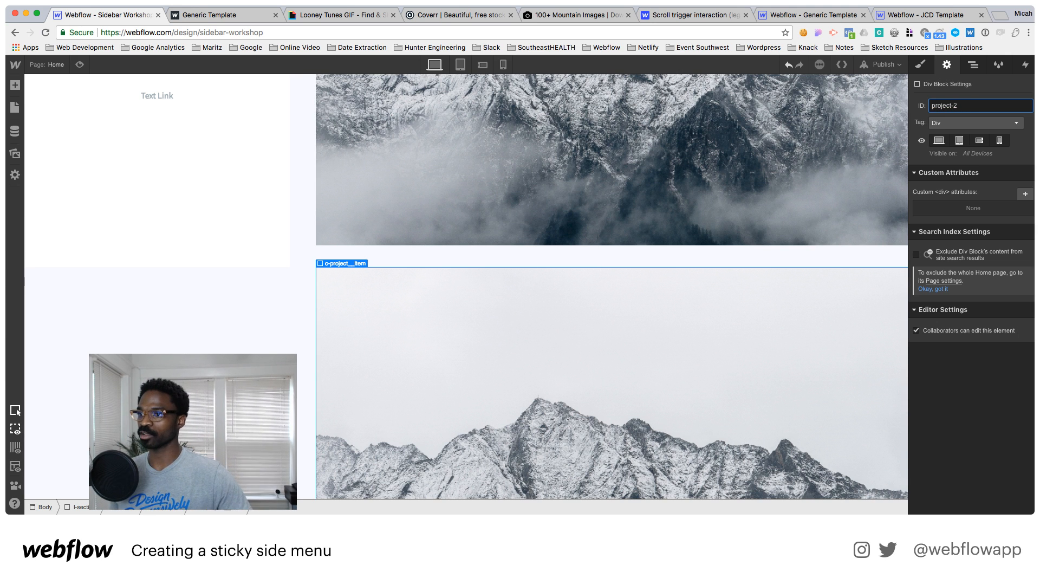
# Correct the ID of the first c-project__item block to project-1
pyautogui.click(898, 128)
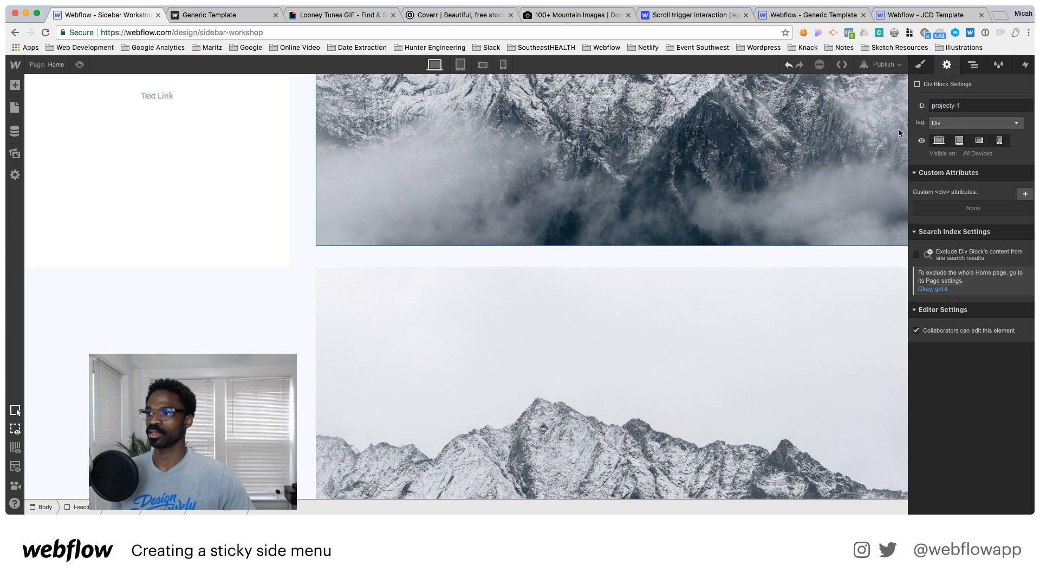
pyautogui.click(955, 106)
pyautogui.press('BackSpace')
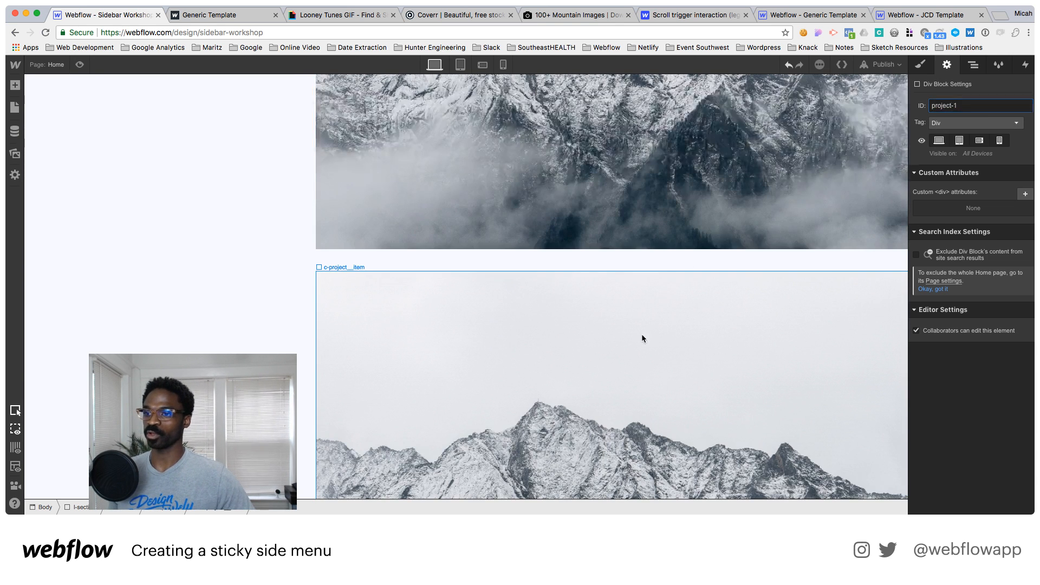
# Set the ID of the third c-project__item block to project-3
pyautogui.click(641, 339)
pyautogui.click(955, 107)
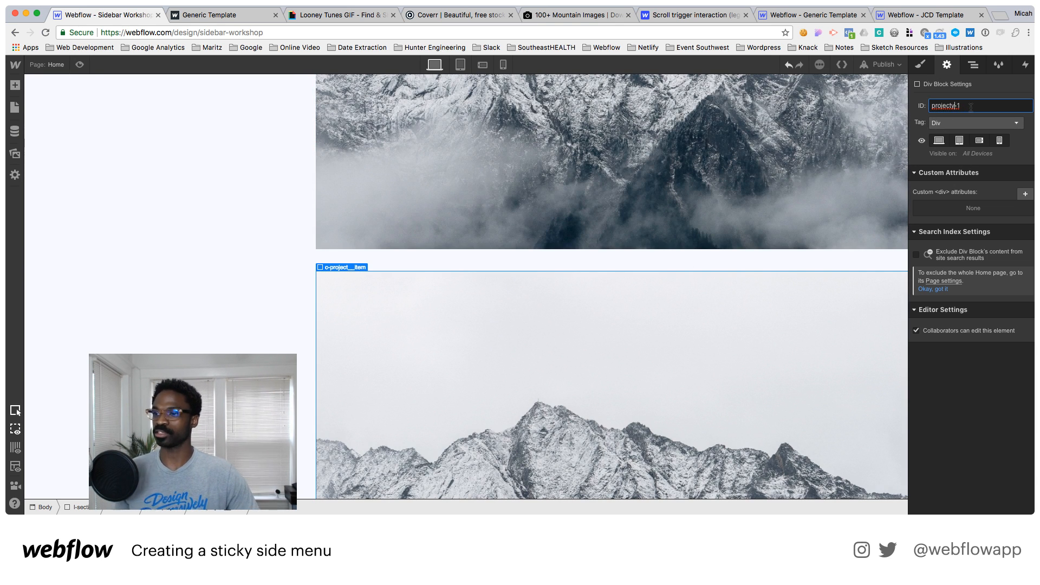
pyautogui.press('BackSpace')
pyautogui.write('3')
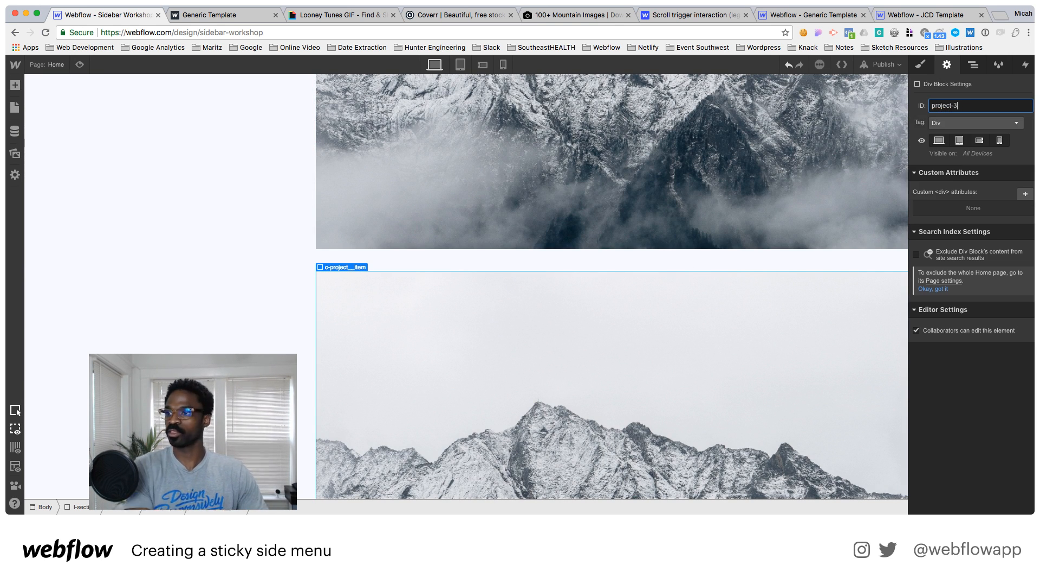
# Link the second menu text link to the page section project-2
pyautogui.scroll(-5, 200, 216)
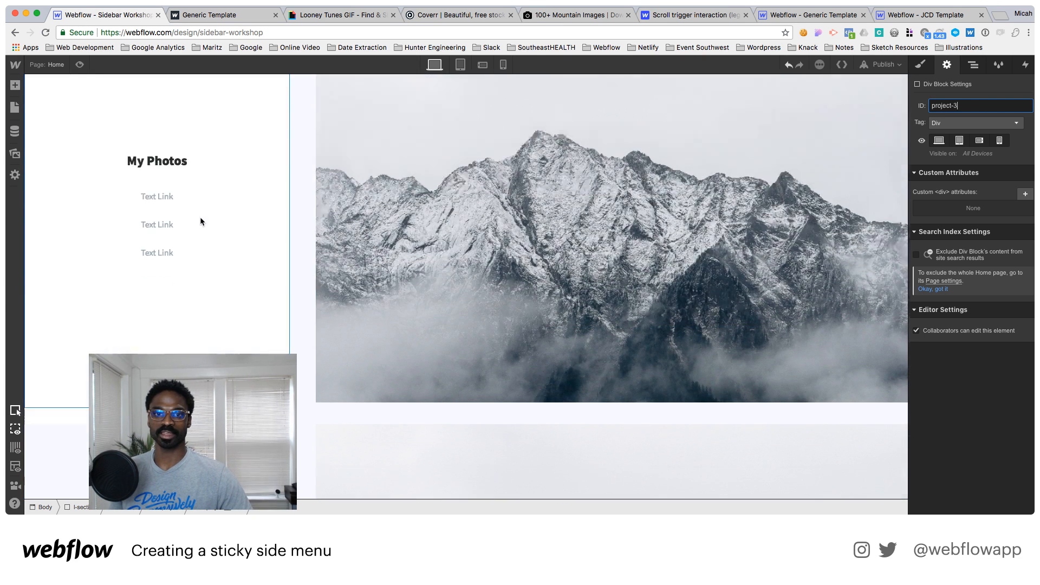
pyautogui.click(155, 252)
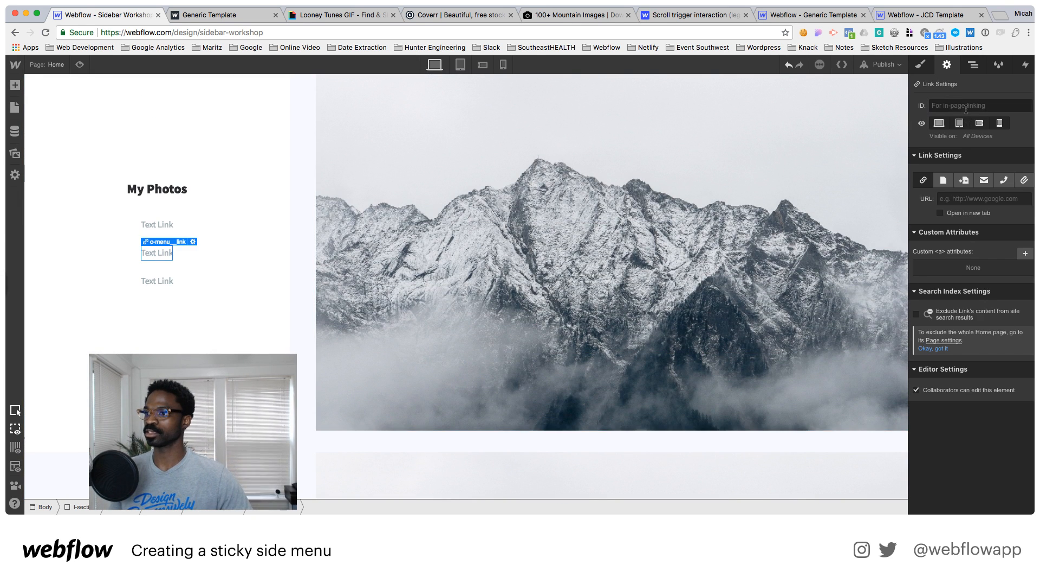
pyautogui.click(965, 184)
pyautogui.click(964, 199)
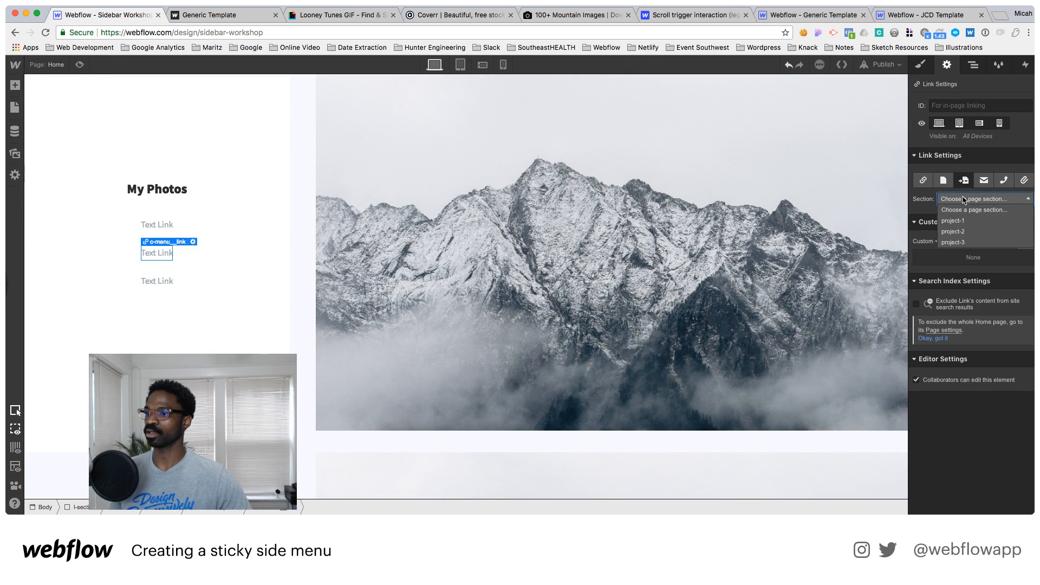
pyautogui.click(962, 231)
# Link the third menu text link to the page section project-3
pyautogui.click(157, 281)
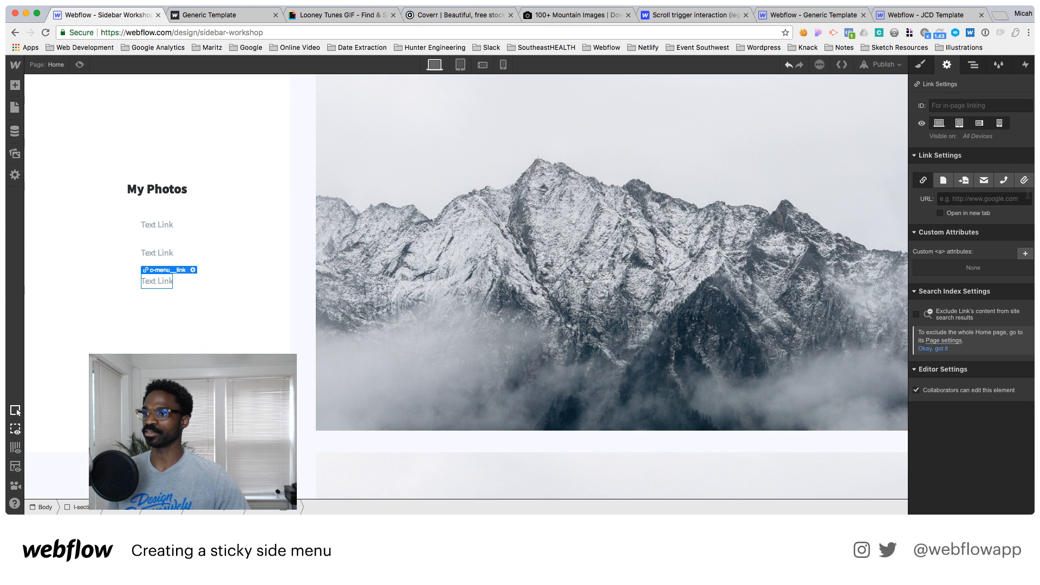
pyautogui.click(968, 184)
pyautogui.click(975, 198)
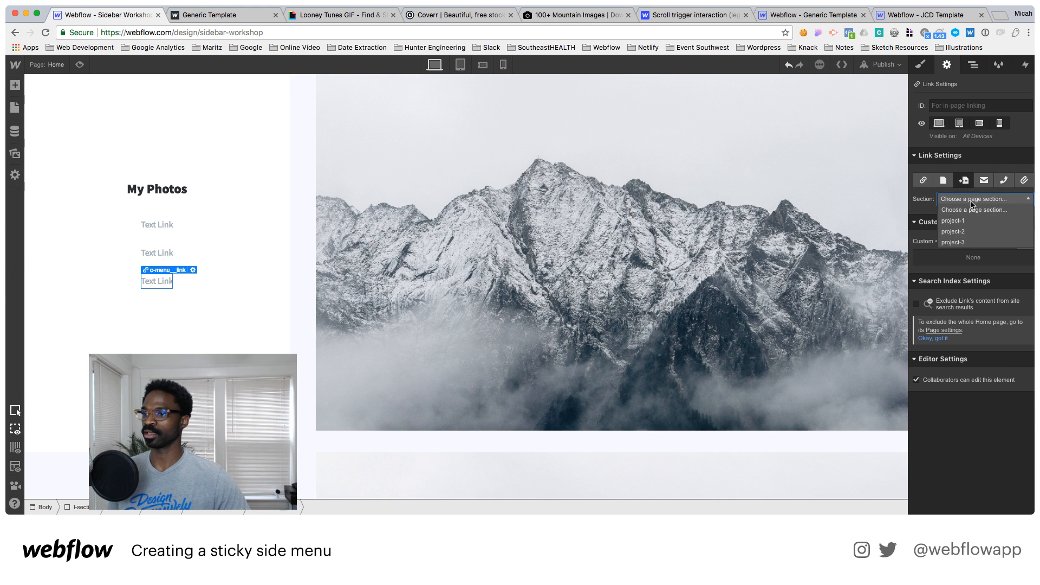
pyautogui.click(959, 241)
# Publish the site to sidebar-workshop.webflow.io and open the published page
pyautogui.click(477, 203)
pyautogui.scroll(3, 483, 204)
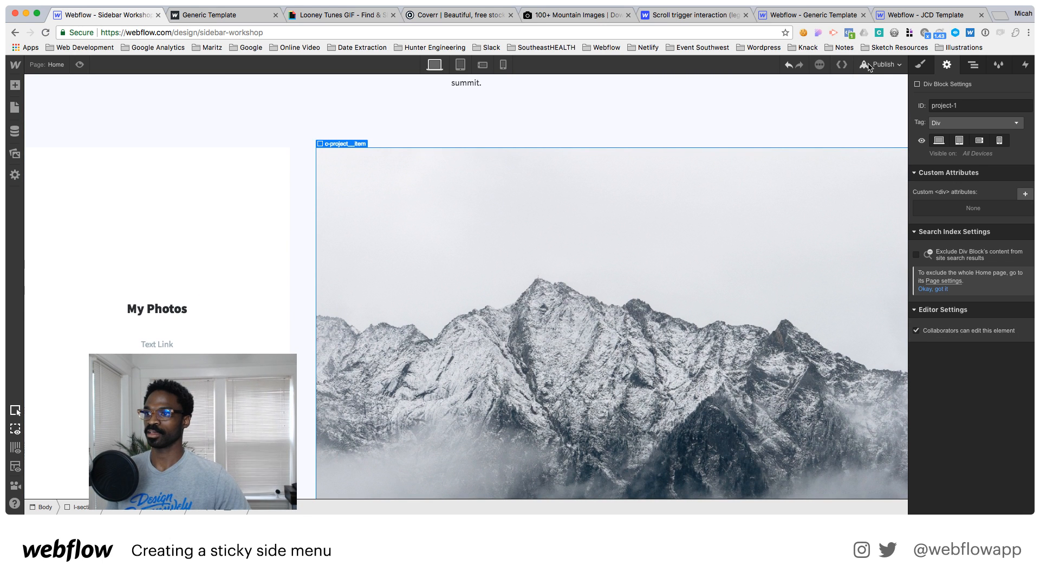
pyautogui.click(882, 65)
pyautogui.click(802, 166)
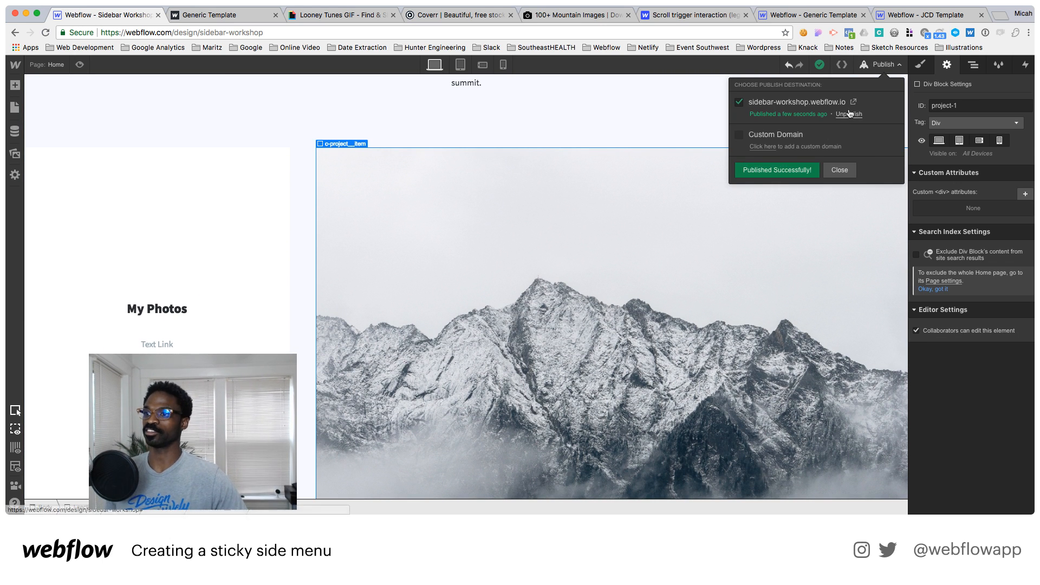
pyautogui.click(854, 103)
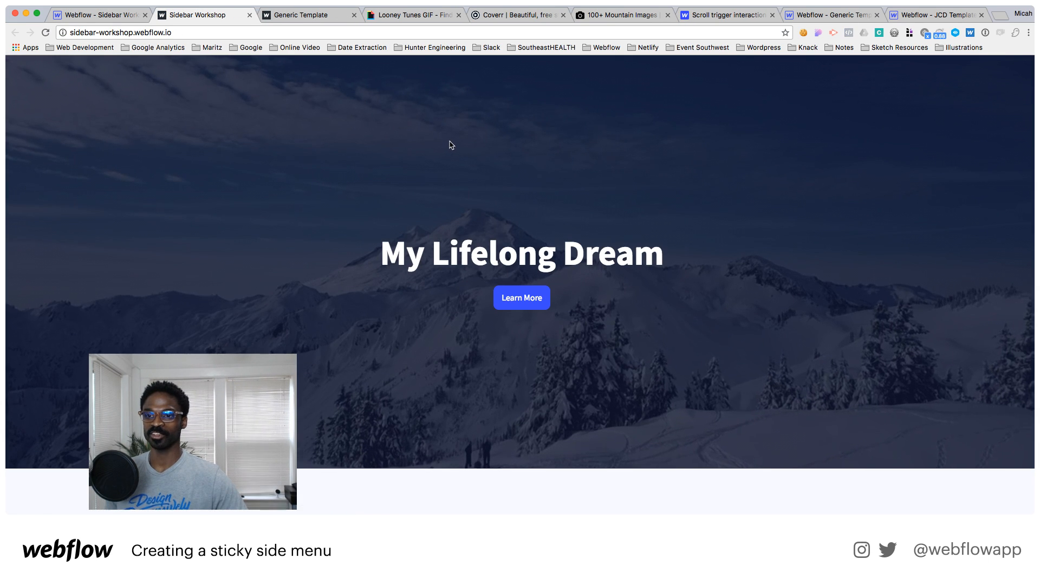
# Test the first and second side menu links on the published page and check how the menu behaves between the project sections
pyautogui.scroll(-8, 451, 145)
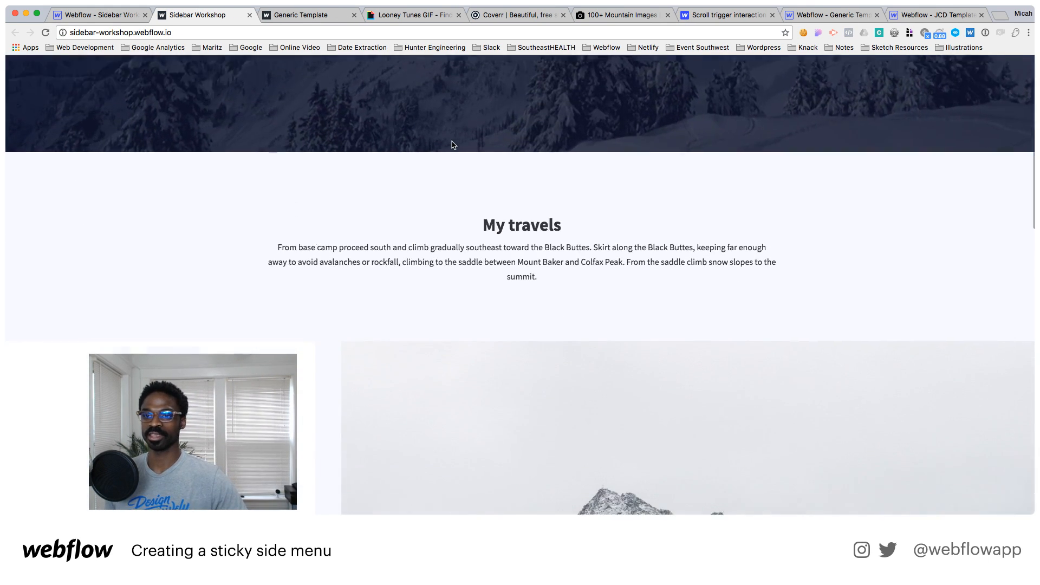
pyautogui.scroll(-5, 322, 167)
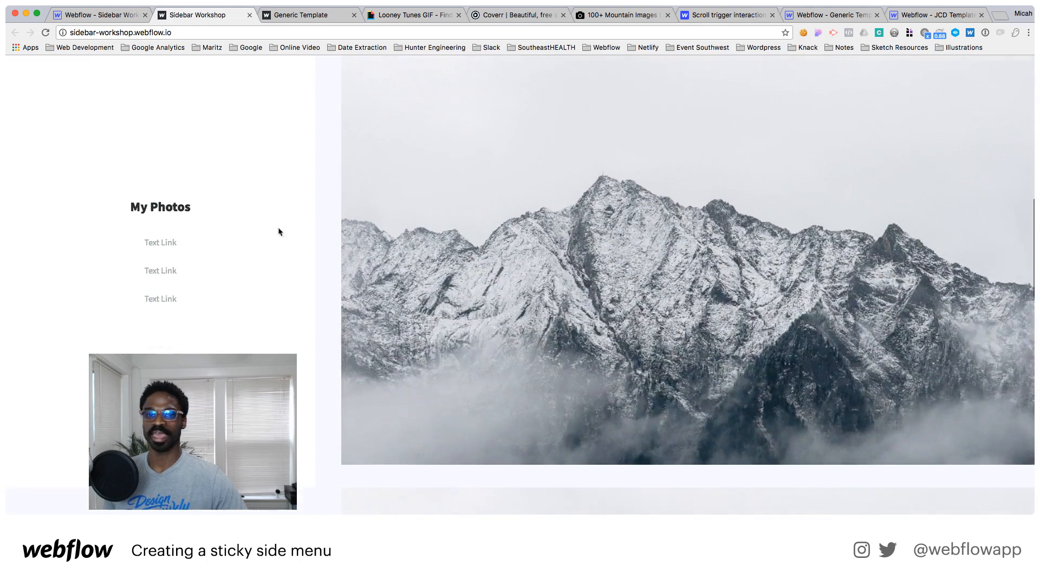
pyautogui.click(177, 241)
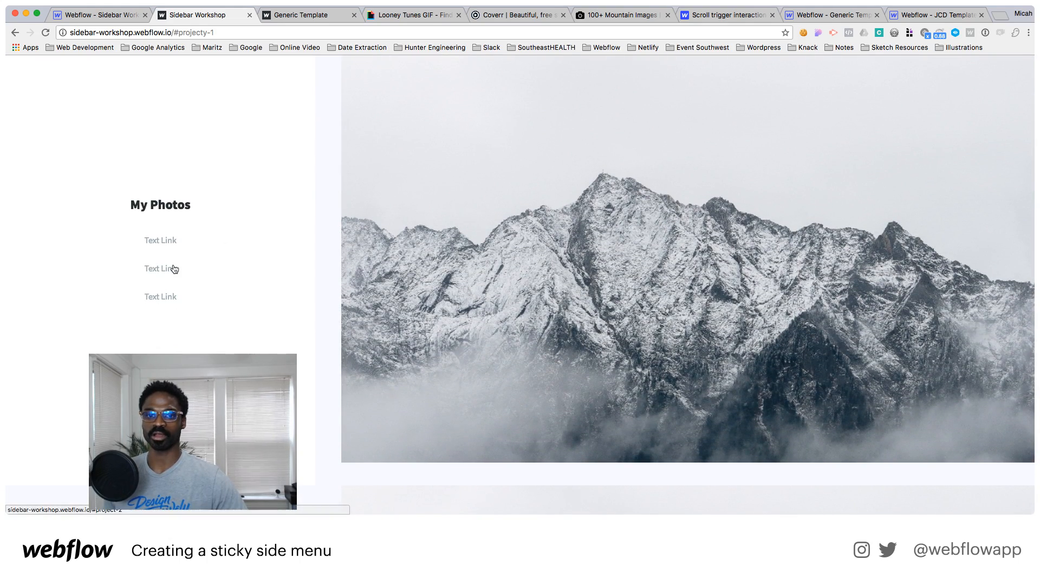
pyautogui.scroll(-1, 170, 271)
pyautogui.scroll(-7, 181, 262)
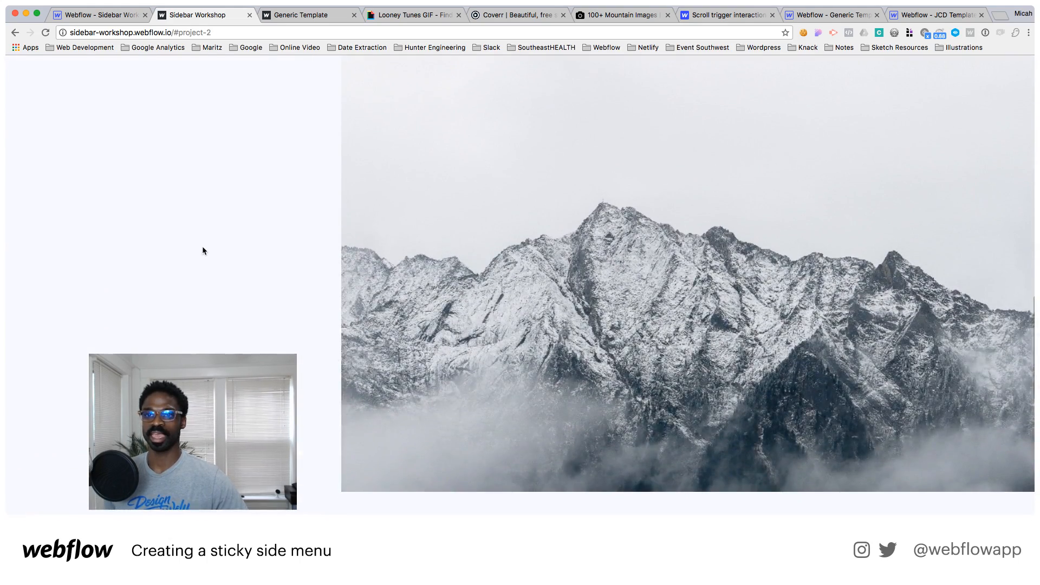
pyautogui.scroll(-3, 202, 247)
pyautogui.scroll(5, 202, 246)
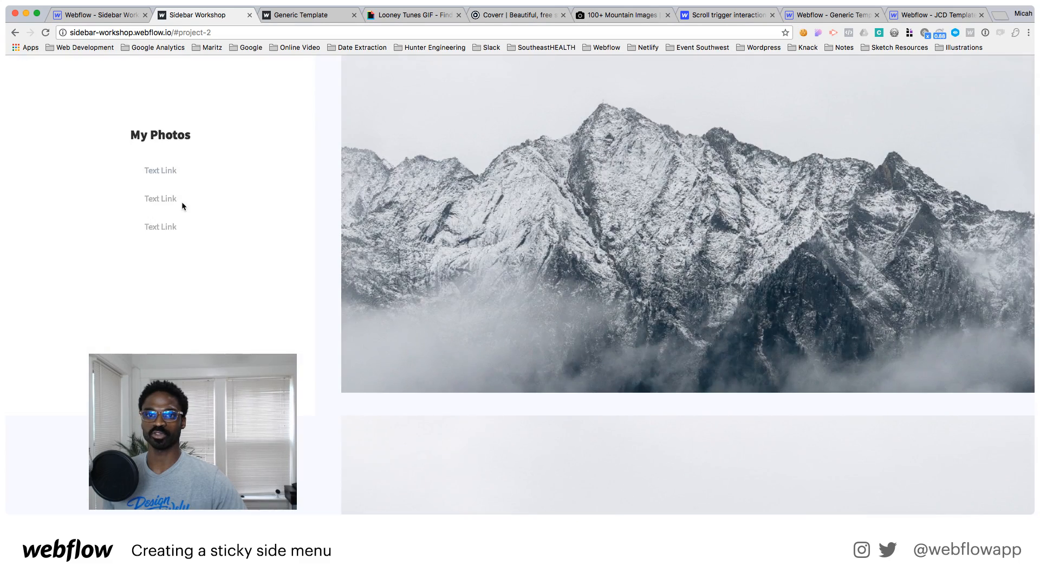
pyautogui.scroll(3, 183, 202)
pyautogui.scroll(10, 184, 208)
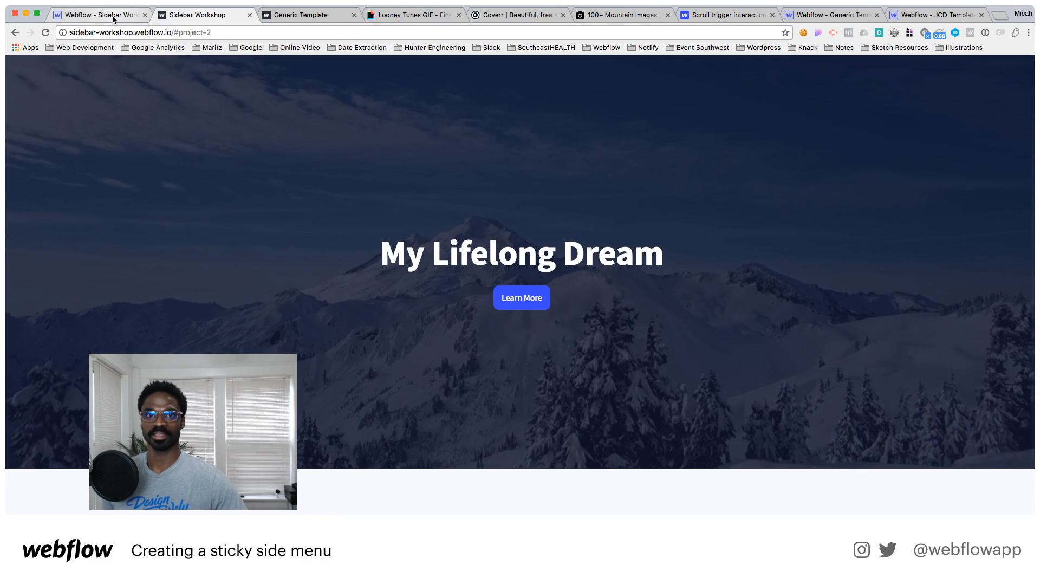
# Return to the Webflow Designer and check which page section the first menu link targets
pyautogui.click(105, 15)
pyautogui.click(156, 345)
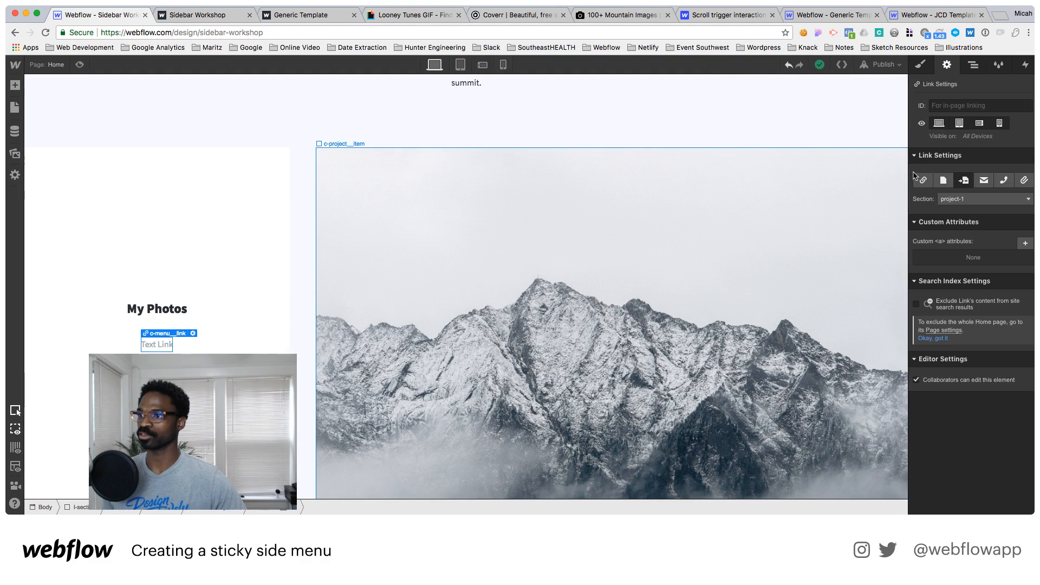
pyautogui.click(931, 65)
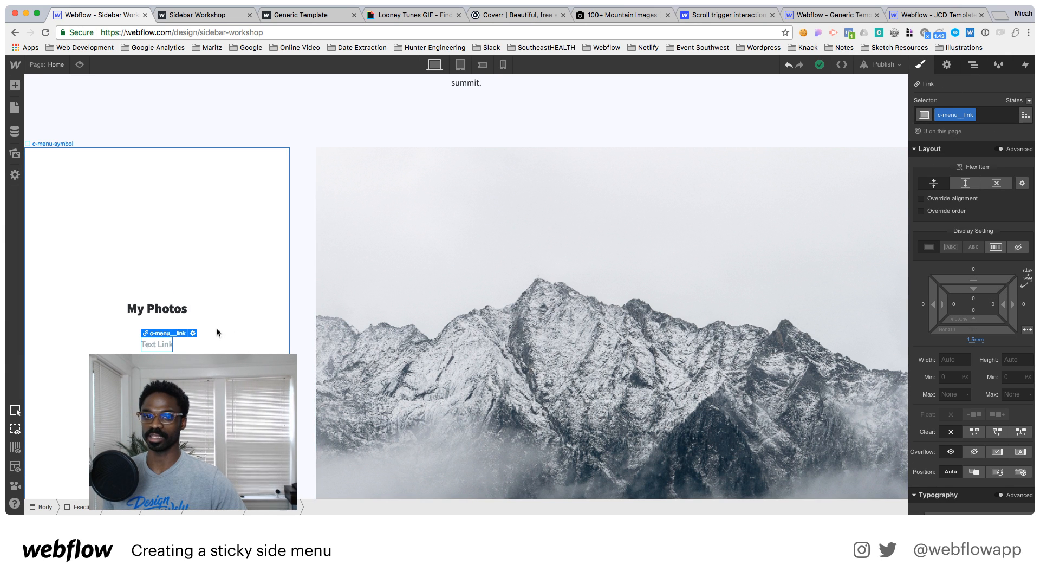
pyautogui.click(947, 65)
pyautogui.click(963, 180)
pyautogui.click(983, 198)
pyautogui.click(958, 209)
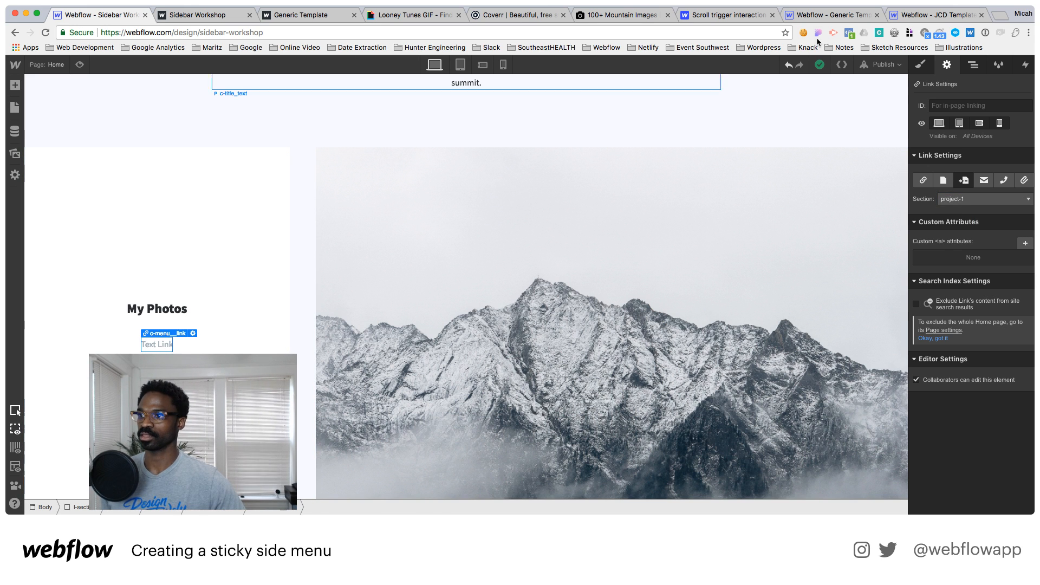
# Inspect the style settings of the first project item and the first menu link
pyautogui.click(921, 66)
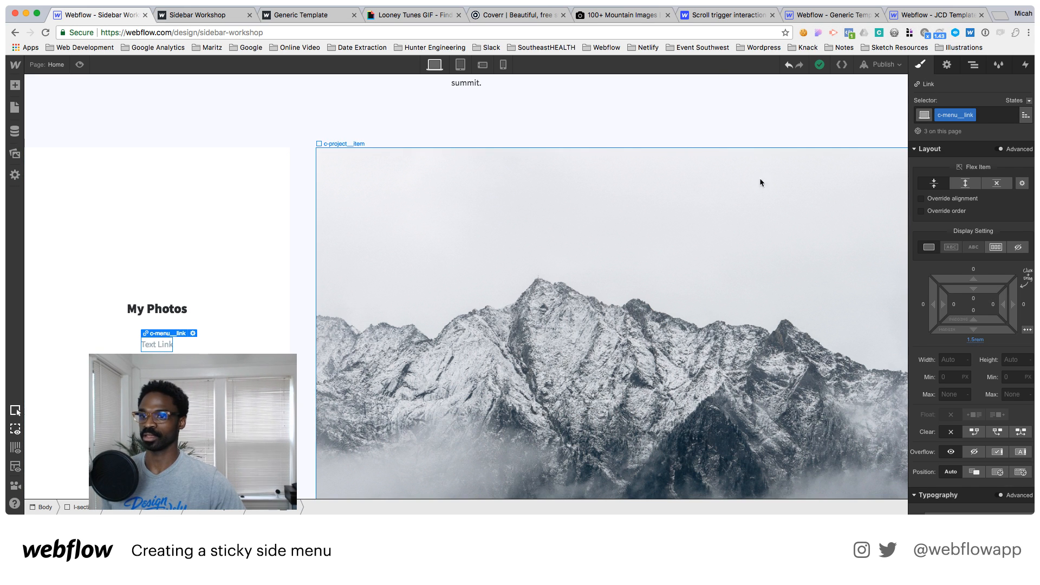
pyautogui.click(360, 234)
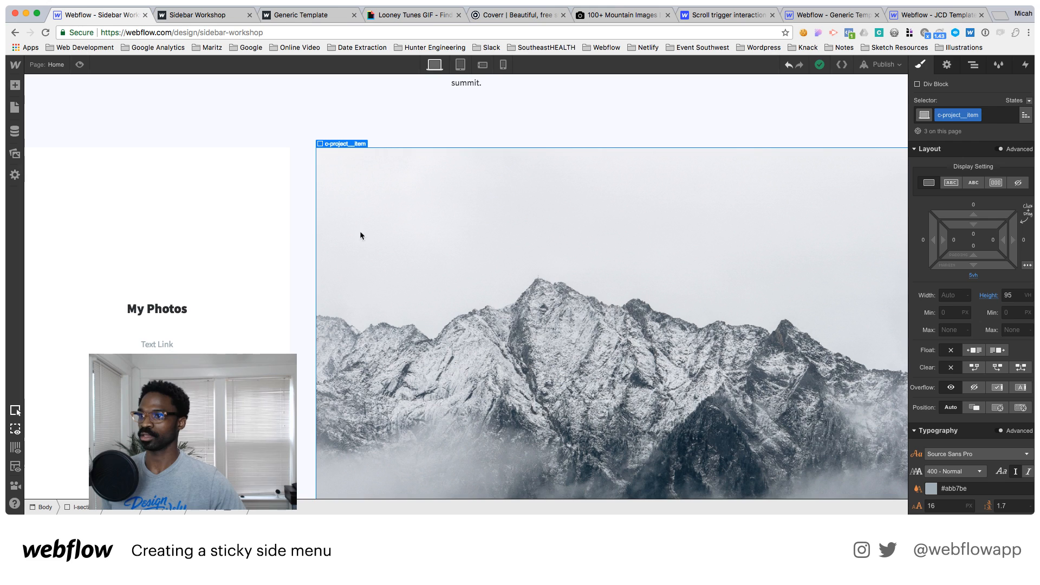
pyautogui.click(165, 345)
pyautogui.scroll(-10, 290, 302)
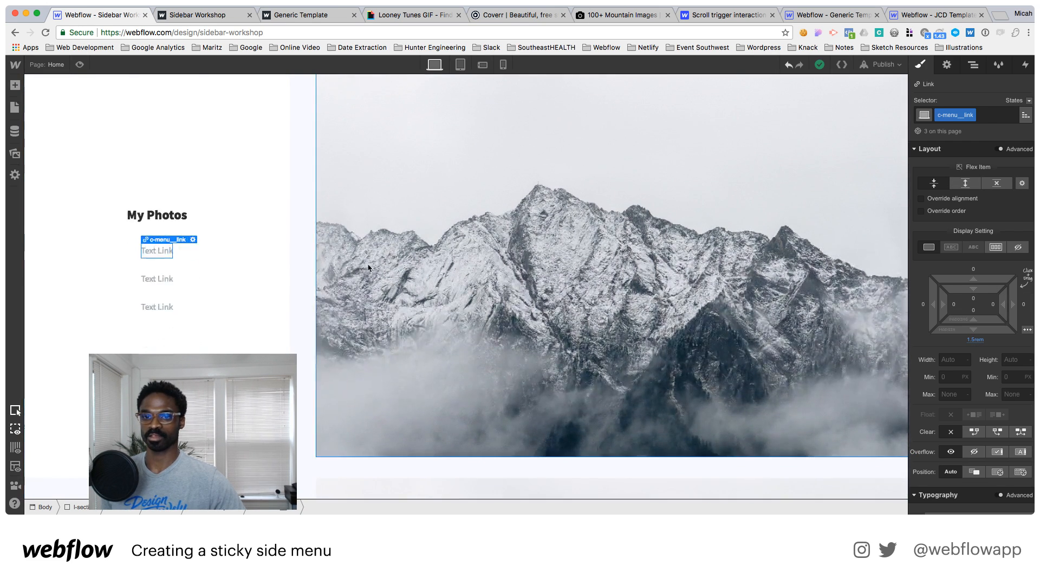
pyautogui.scroll(2, 380, 277)
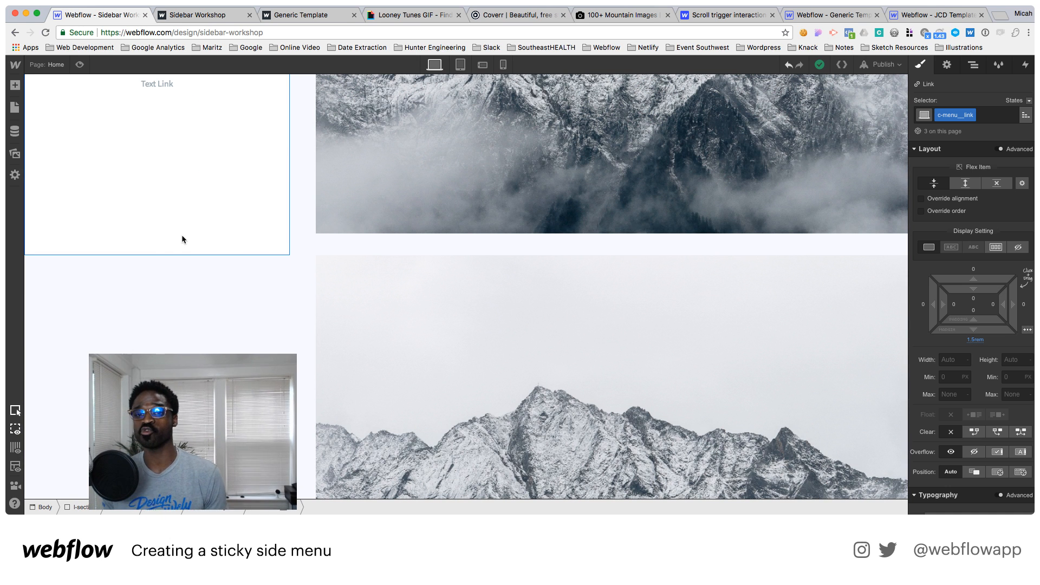
# Turn the c-menu-symbol block, with its title and three links, into a symbol named Sticky Menu
pyautogui.scroll(4, 183, 236)
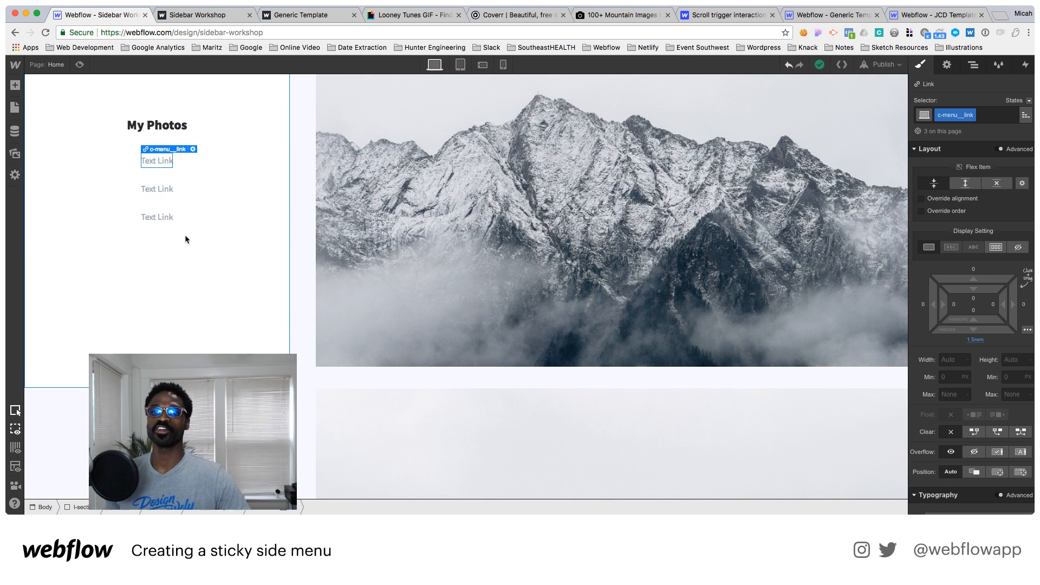
pyautogui.press('z')
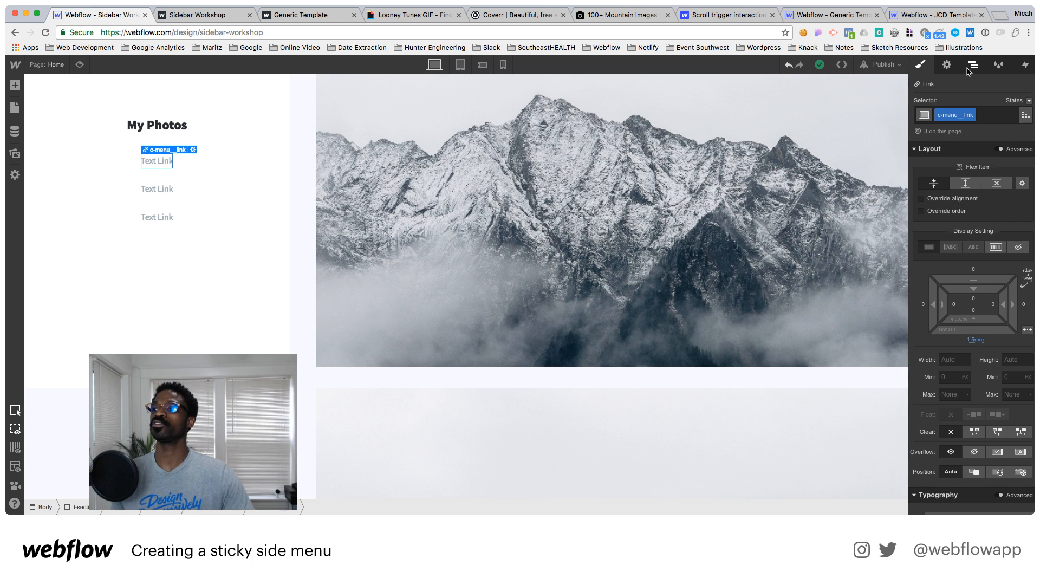
pyautogui.click(974, 236)
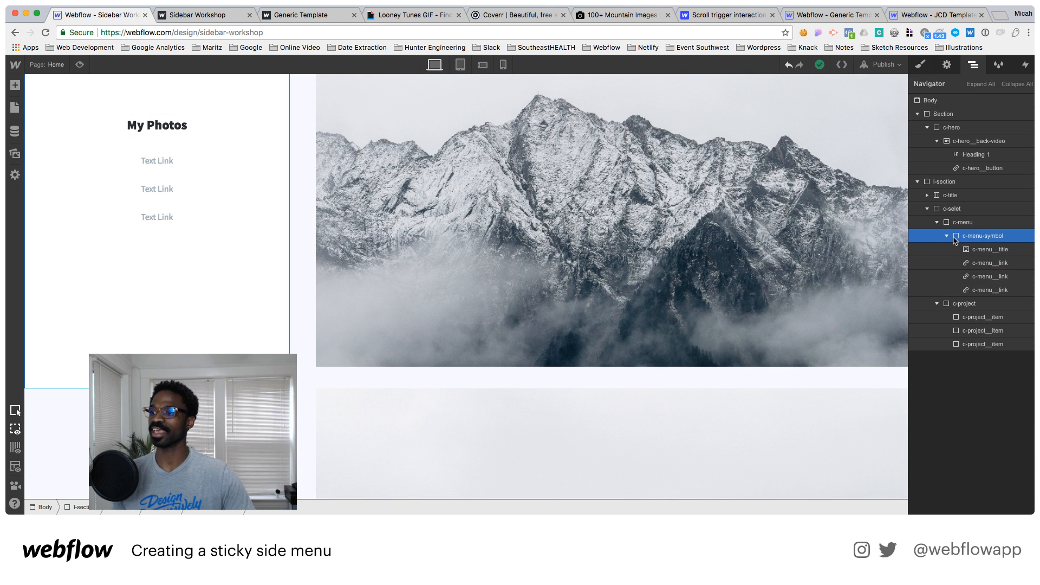
pyautogui.click(947, 236)
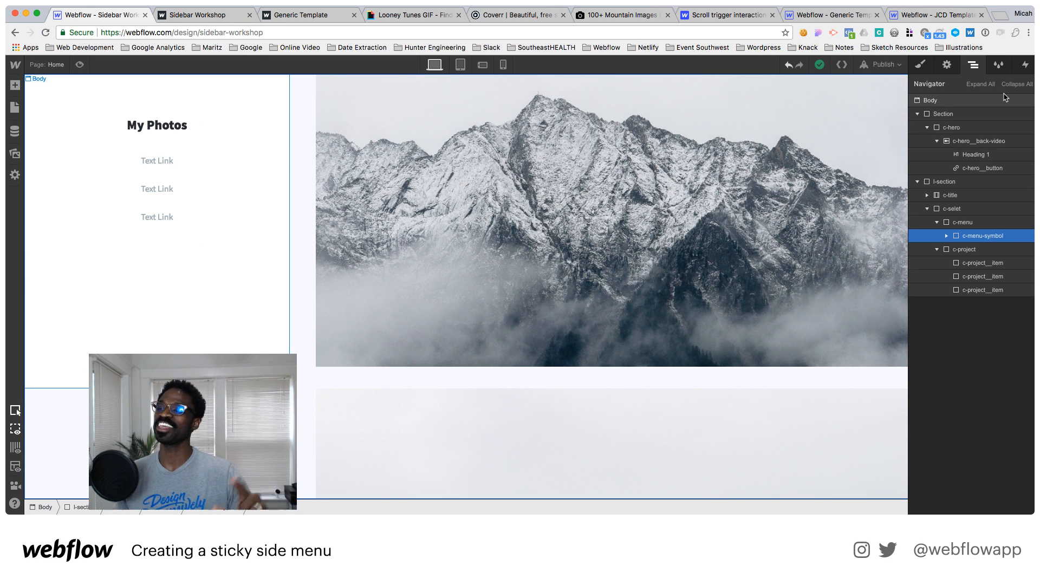
pyautogui.rightClick(176, 316)
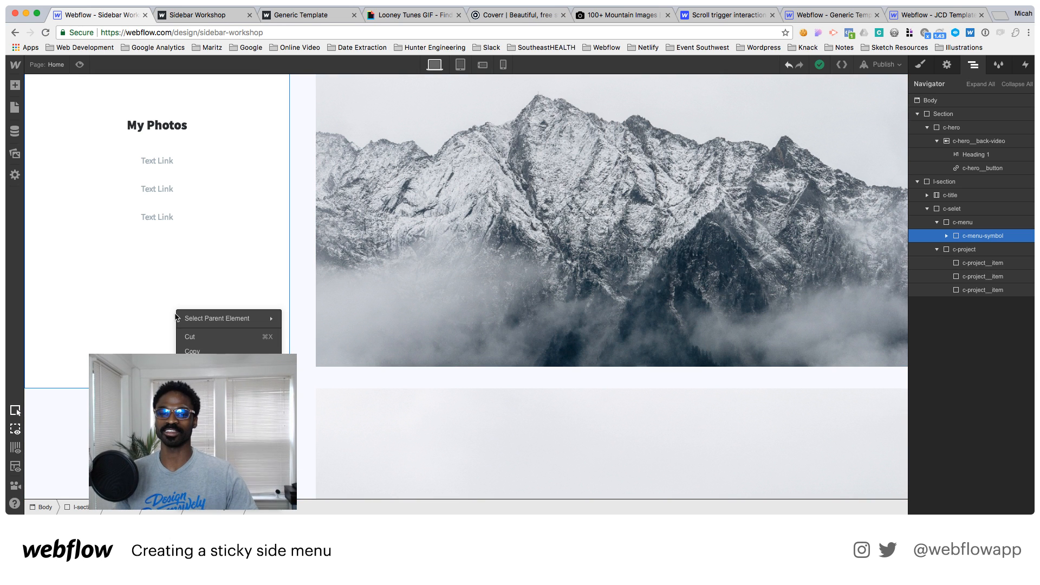
pyautogui.click(217, 442)
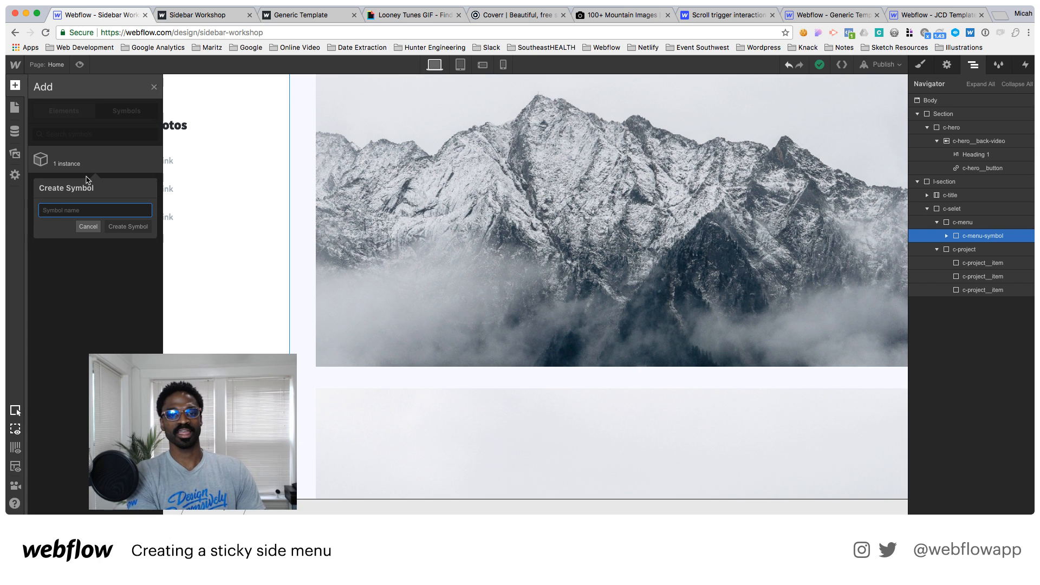
pyautogui.write('Sticky Men')
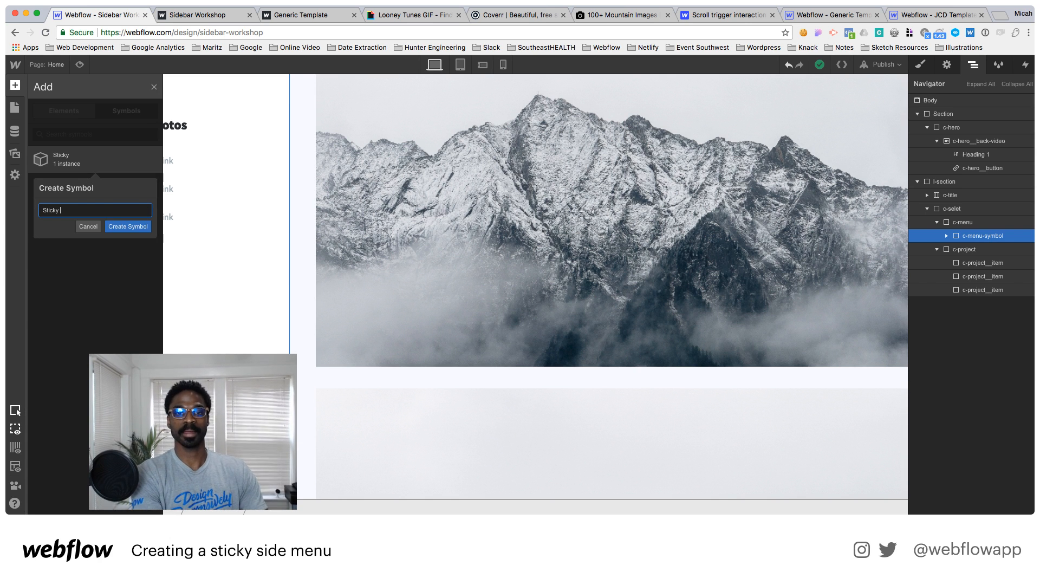
pyautogui.click(133, 229)
# Collapse the c-menu and c-project blocks and set the position of their c-selet parent to relative
pyautogui.click(937, 222)
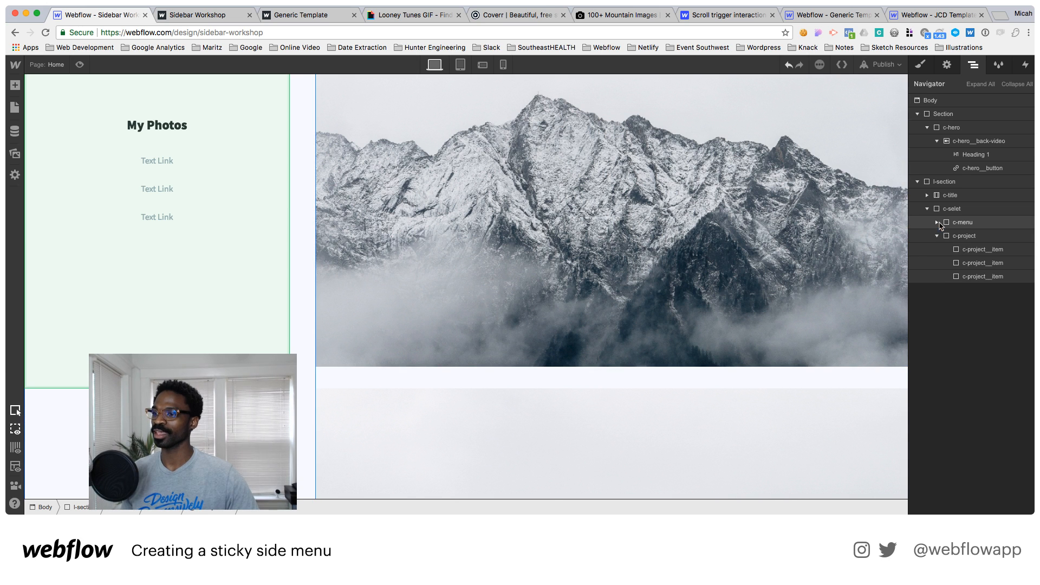
pyautogui.click(963, 222)
pyautogui.click(938, 236)
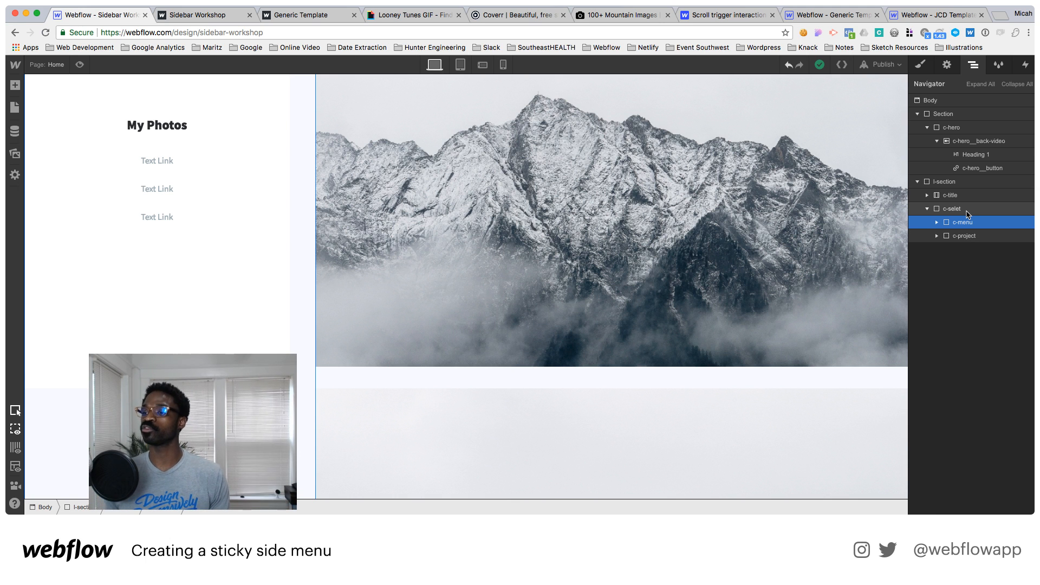
pyautogui.click(968, 211)
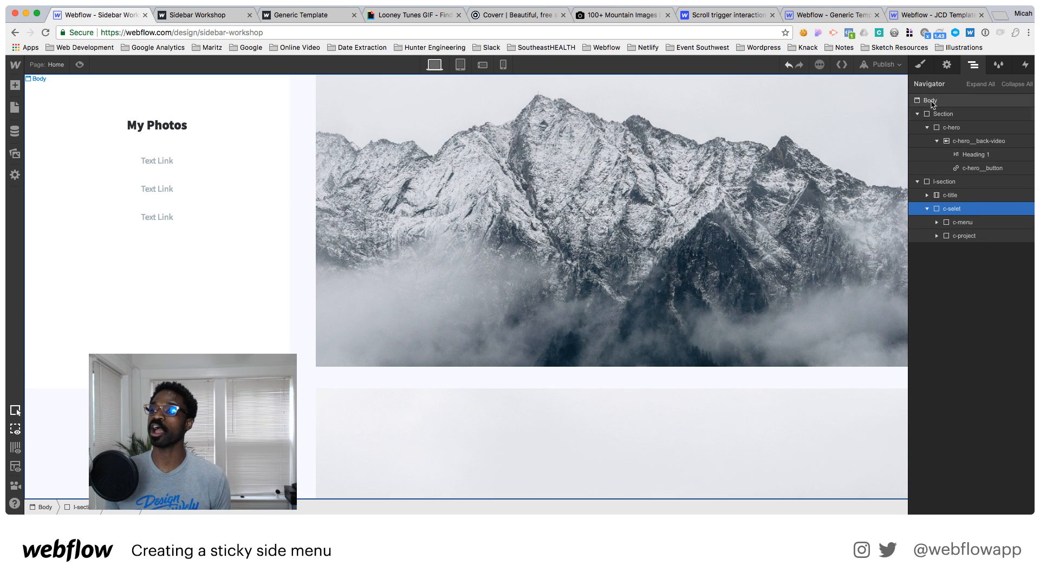
pyautogui.click(922, 66)
pyautogui.scroll(-5, 965, 226)
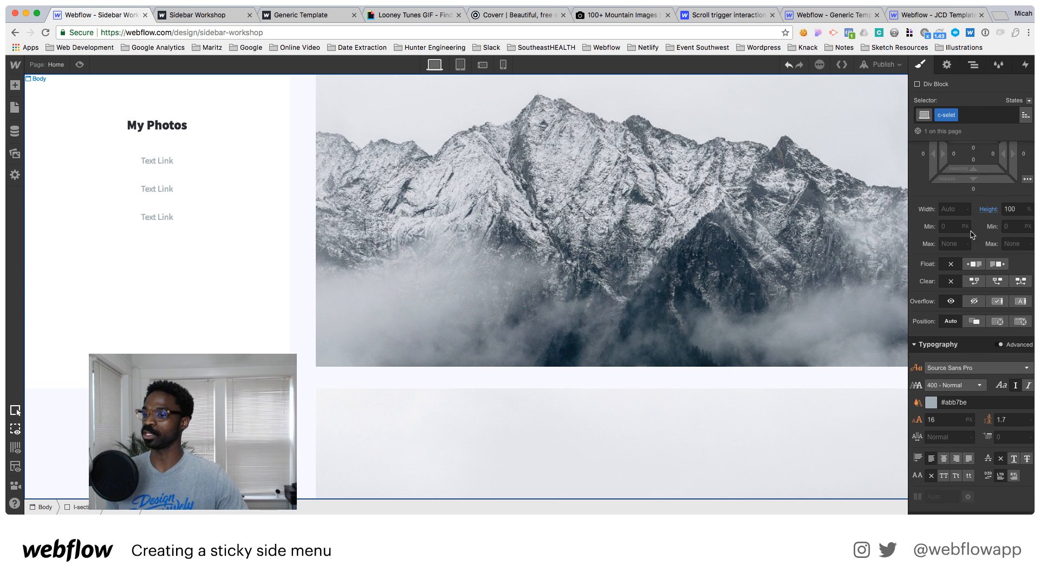
pyautogui.click(974, 232)
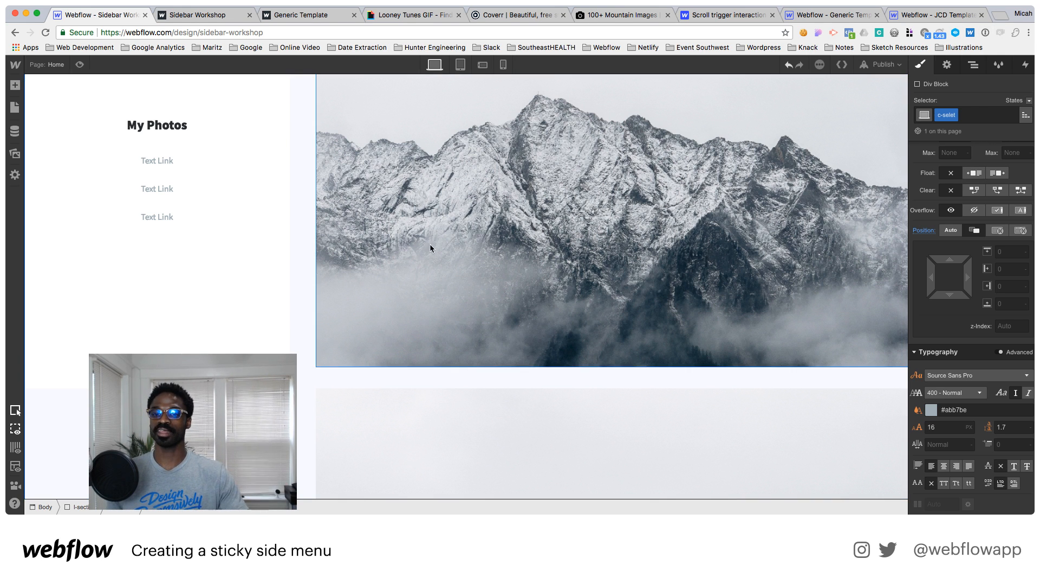
# Duplicate the c-menu block inside c-selet
pyautogui.click(973, 68)
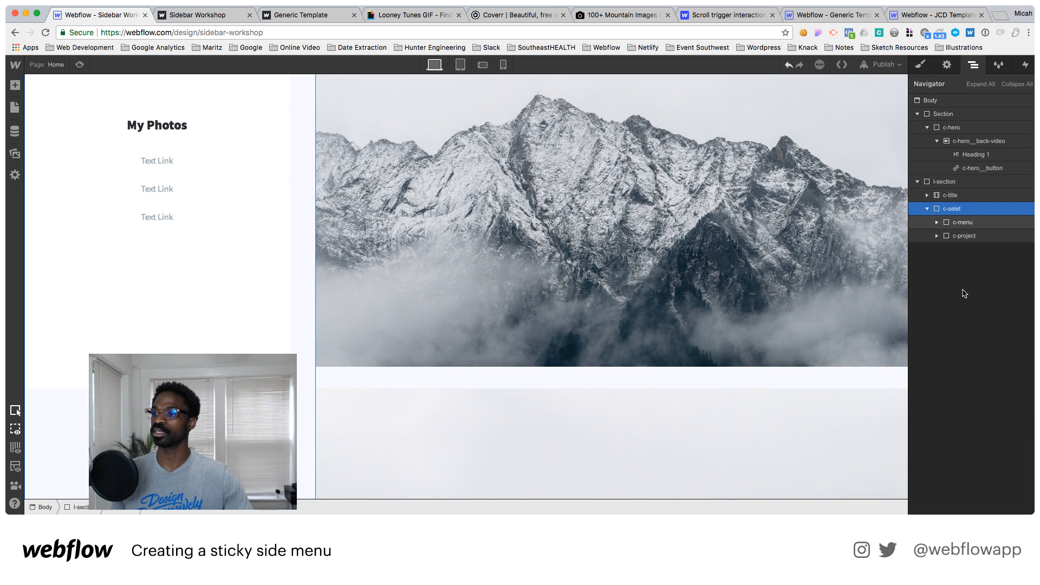
pyautogui.click(965, 224)
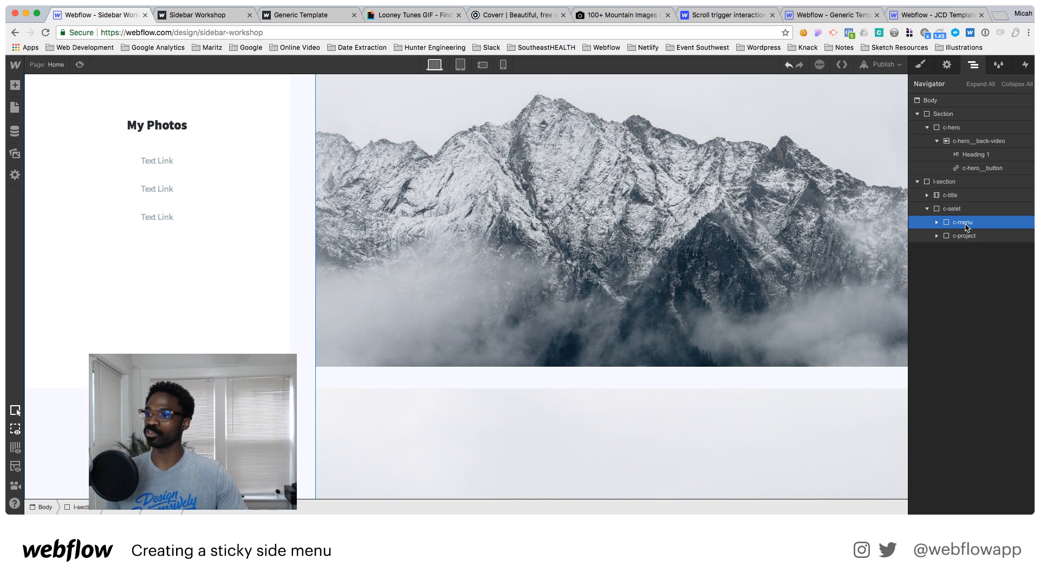
pyautogui.press('super+d')
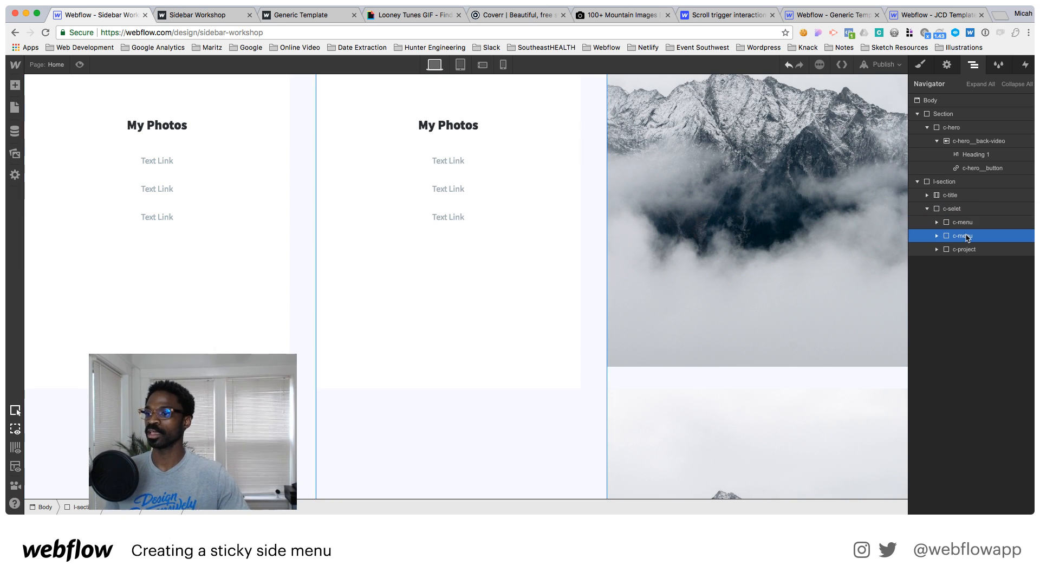
# Add the combo class is--fixed to the duplicated c-menu block
pyautogui.press('s')
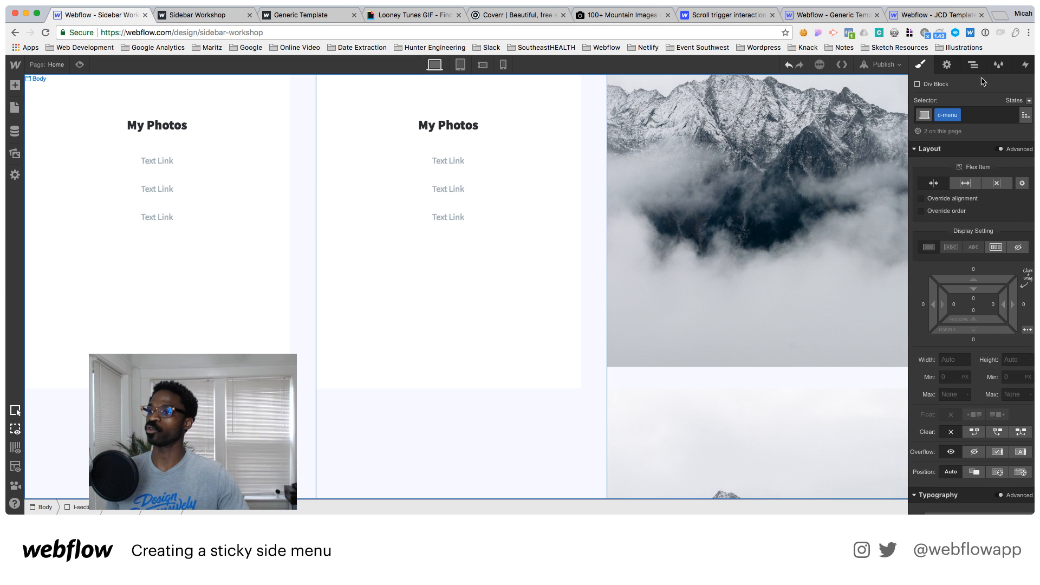
pyautogui.click(982, 113)
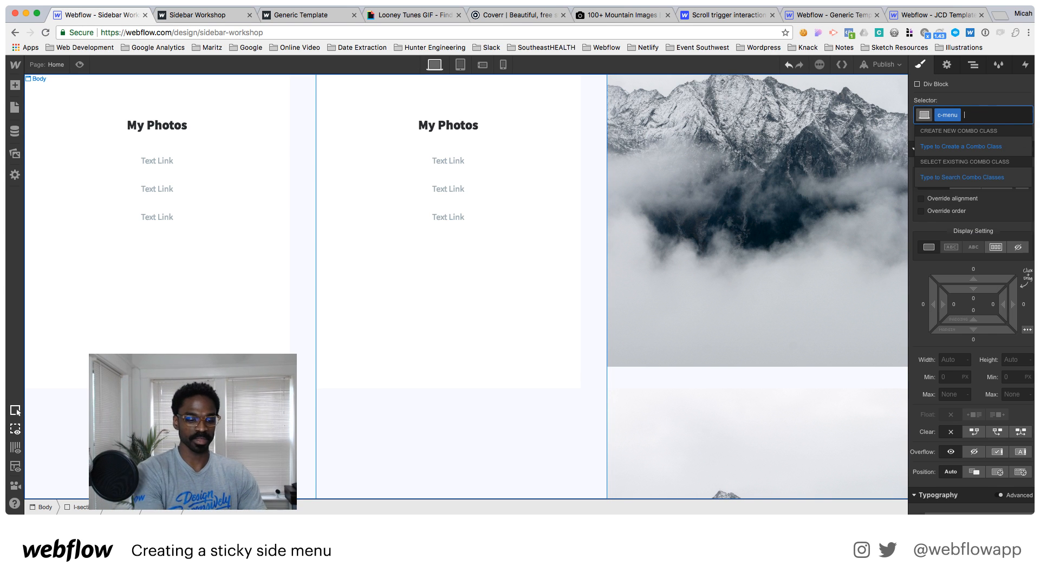
pyautogui.write('is--stick')
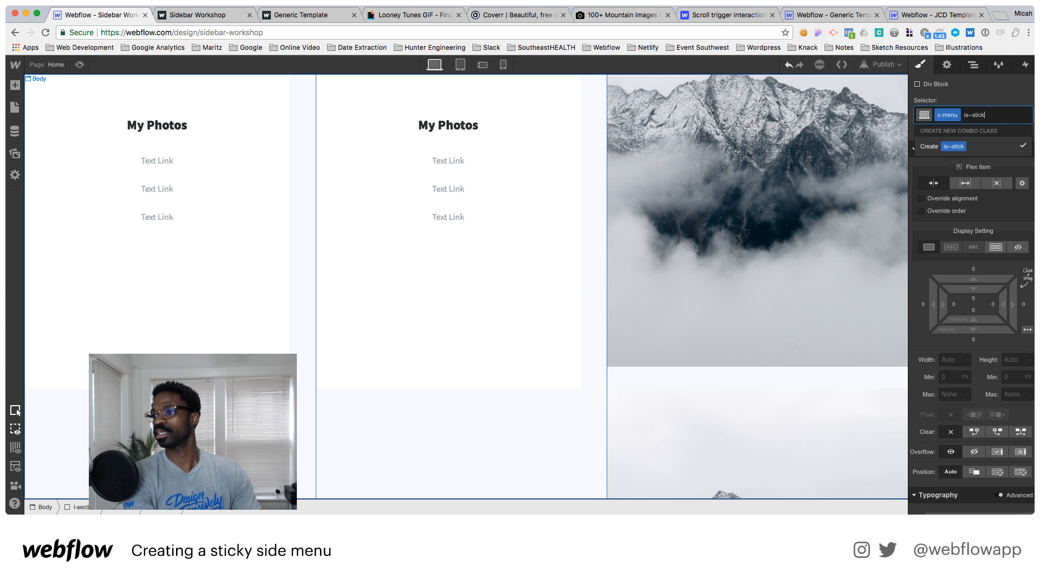
pyautogui.press('BackSpace')
pyautogui.press('BackSpace')
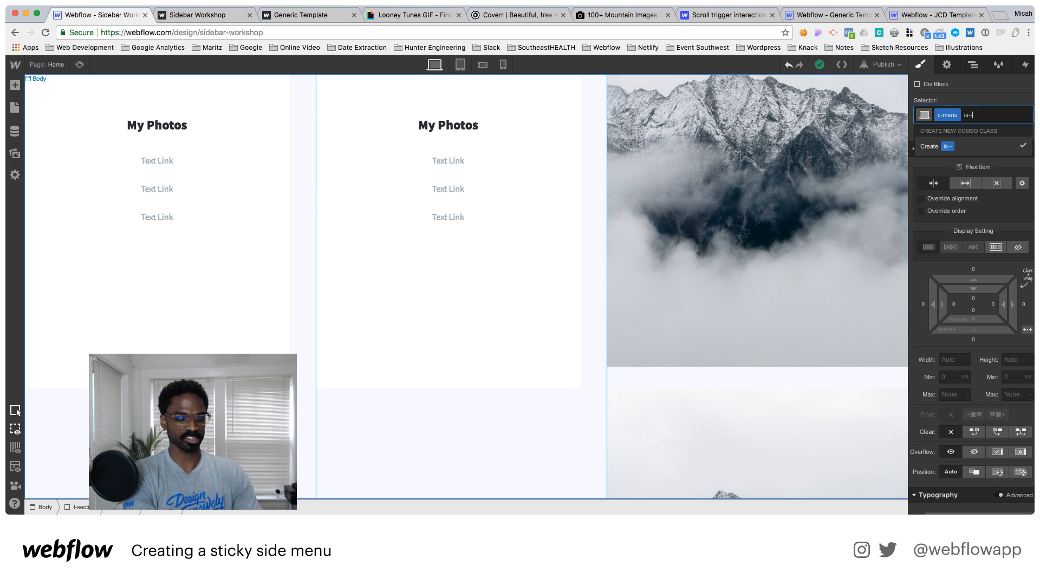
pyautogui.press('Return')
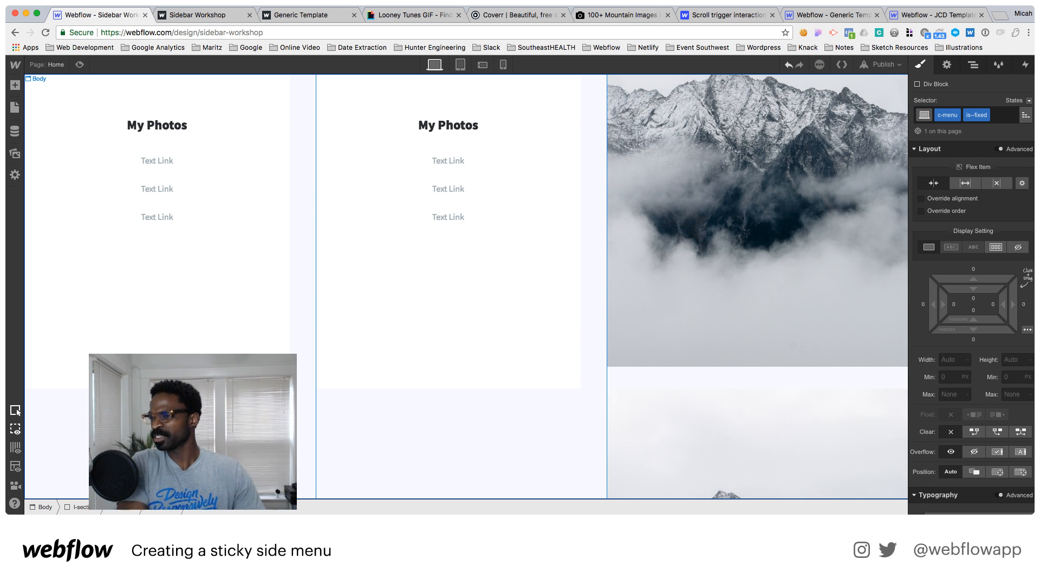
# Give the is--fixed menu a fixed position anchored to the top-left corner with a z-index of 3
pyautogui.scroll(-5, 1001, 241)
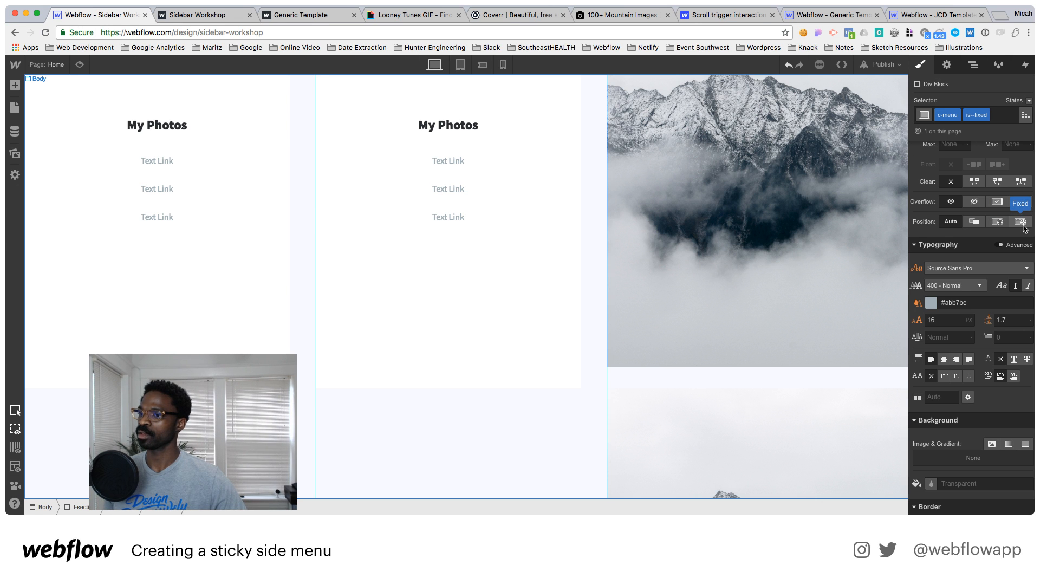
pyautogui.click(1021, 222)
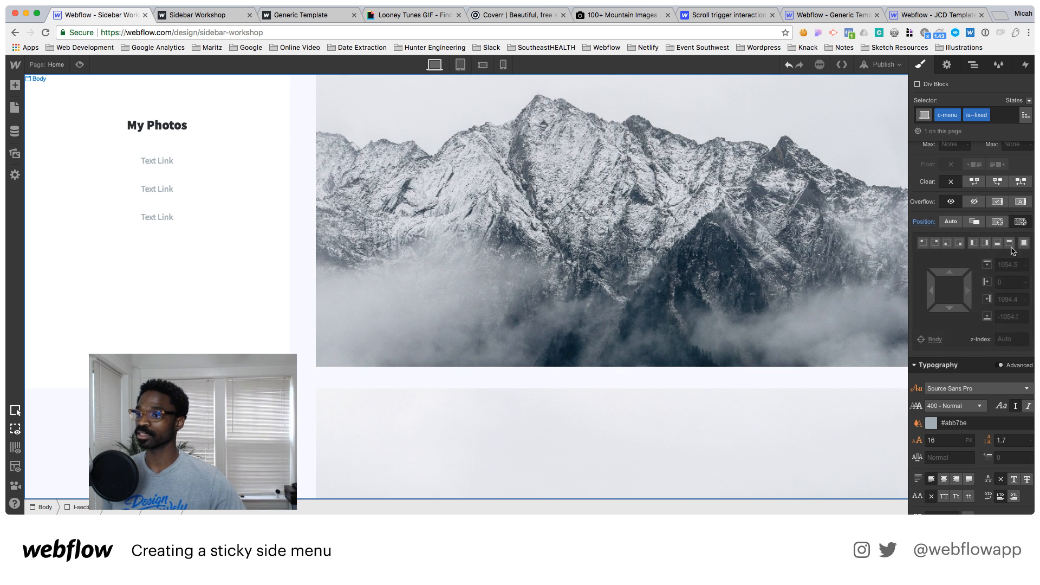
pyautogui.click(923, 242)
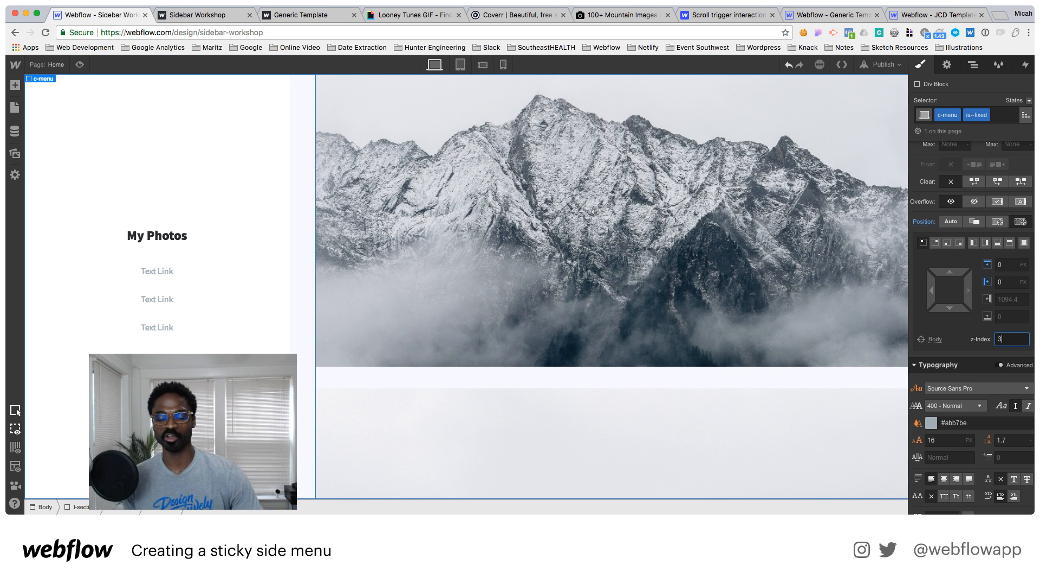
# Publish the site to sidebar-workshop.webflow.io and reload the published page
pyautogui.click(883, 65)
pyautogui.click(809, 172)
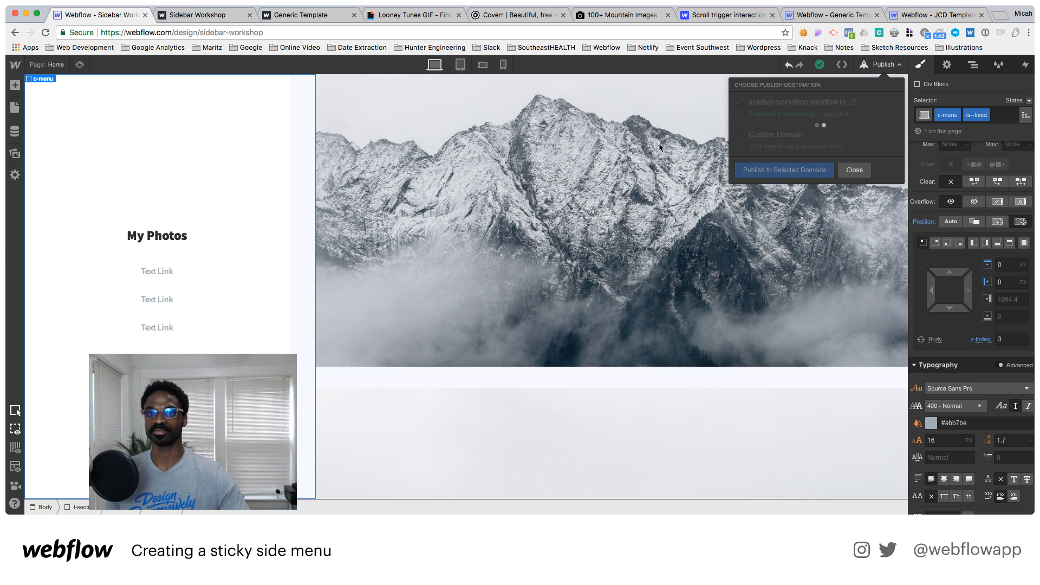
pyautogui.click(210, 18)
pyautogui.press('super+r')
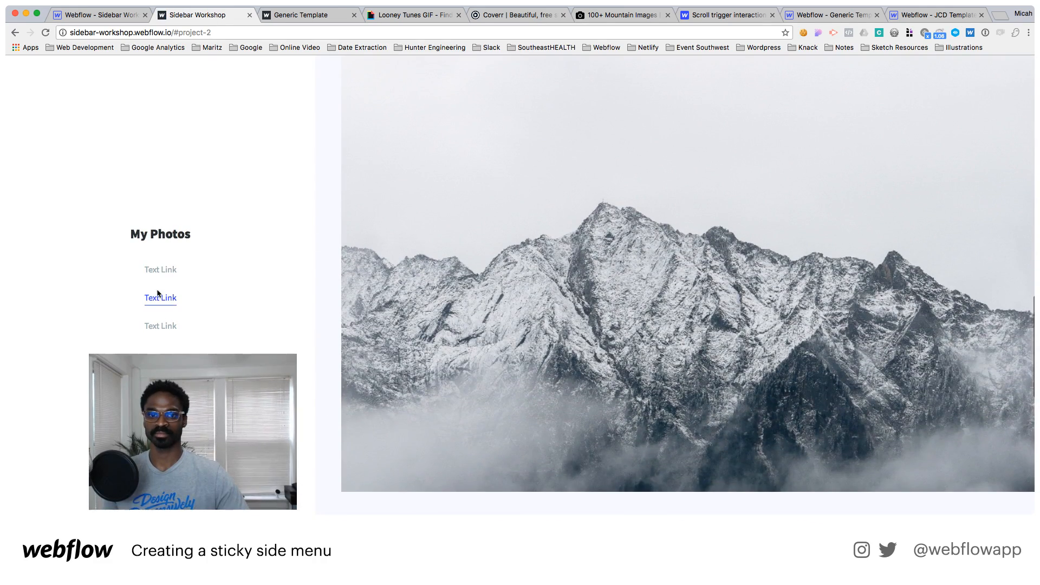
# Test the first menu link on the published page and check the fixed menu from the hero down to the last project
pyautogui.click(169, 273)
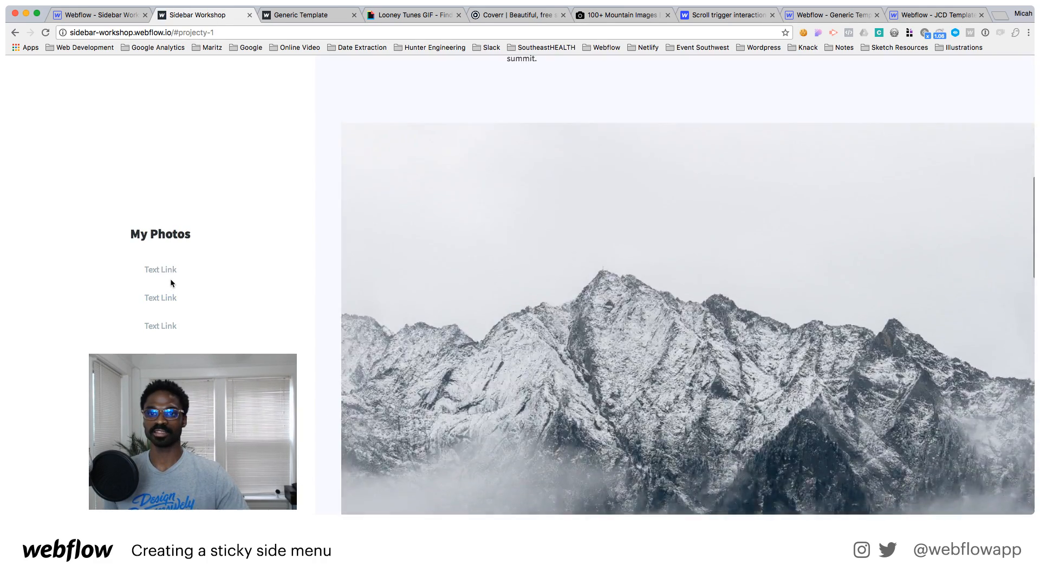
pyautogui.scroll(-5, 200, 263)
pyautogui.scroll(5, 214, 206)
pyautogui.scroll(-5, 222, 145)
pyautogui.scroll(-10, 217, 142)
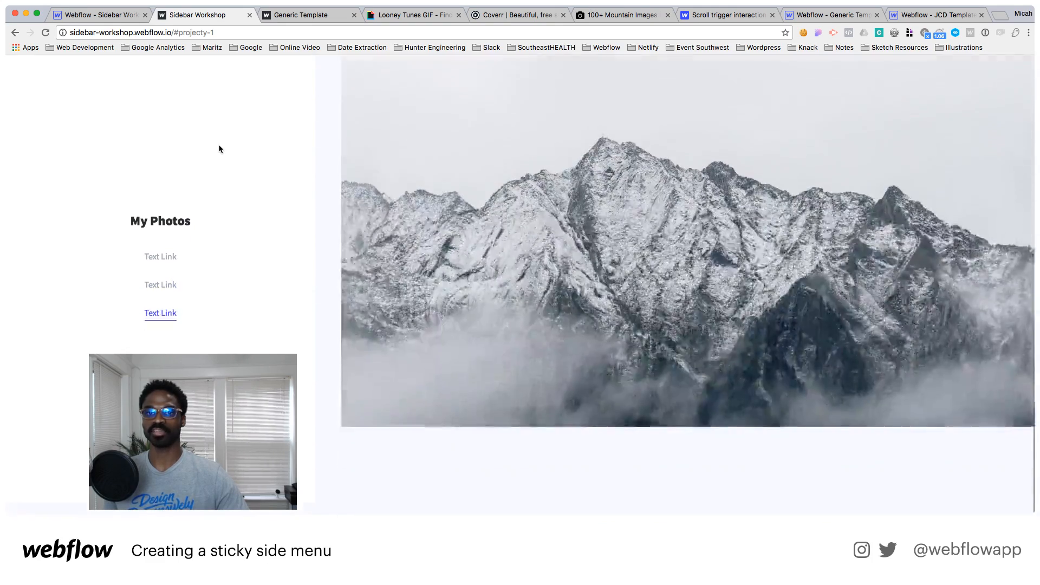
pyautogui.scroll(15, 238, 146)
pyautogui.scroll(-2, 281, 149)
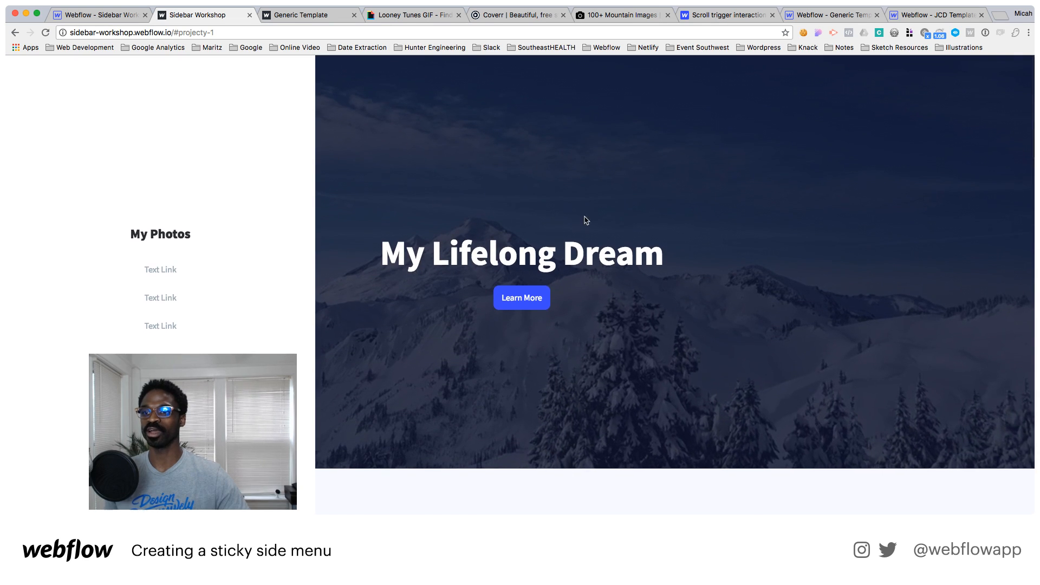
pyautogui.scroll(-6, 260, 108)
# Return to the Webflow Designer and duplicate the fixed c-menu block inside c-selet
pyautogui.click(110, 20)
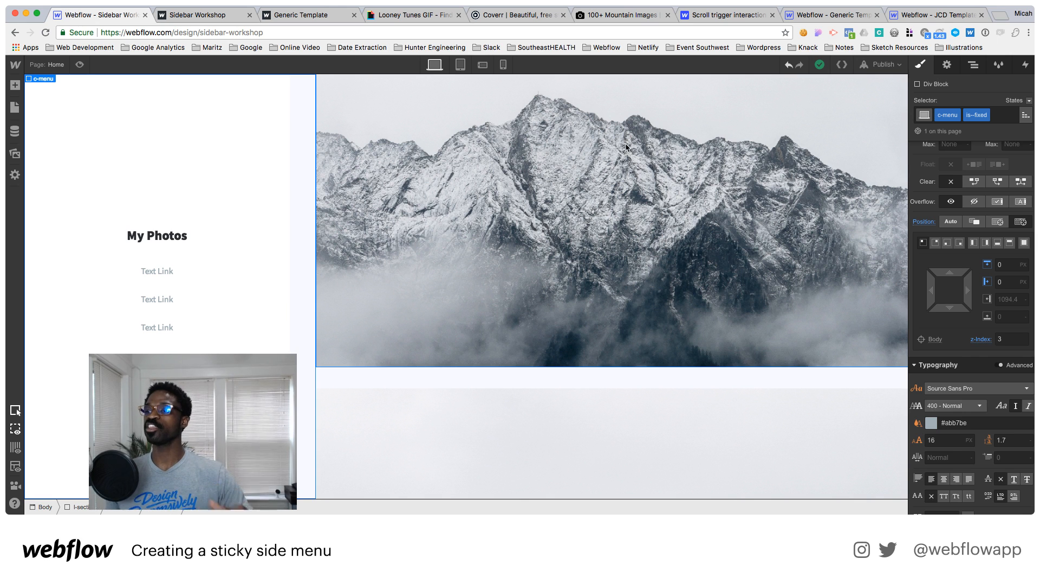
pyautogui.click(972, 65)
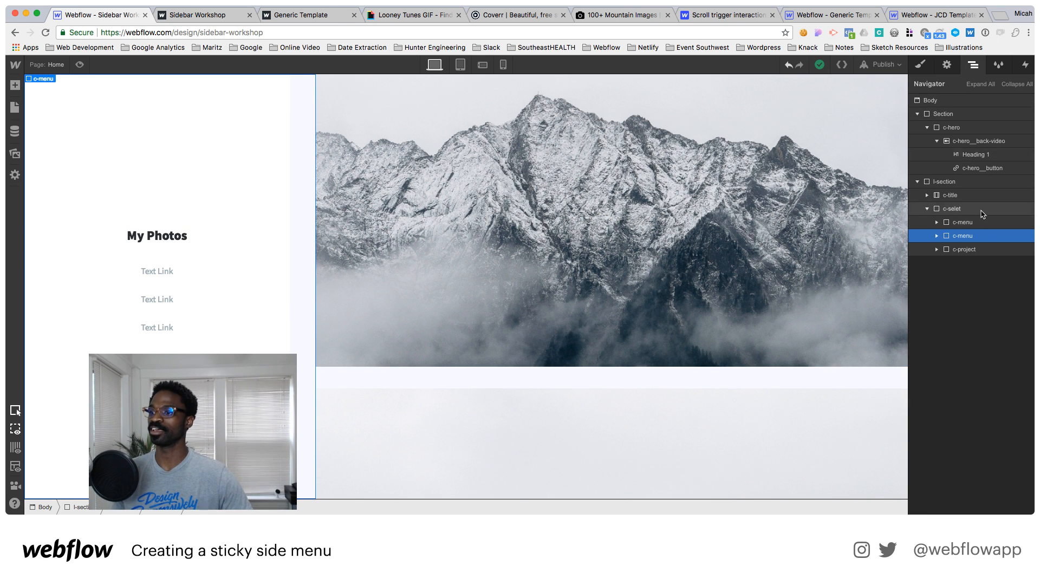
pyautogui.click(958, 235)
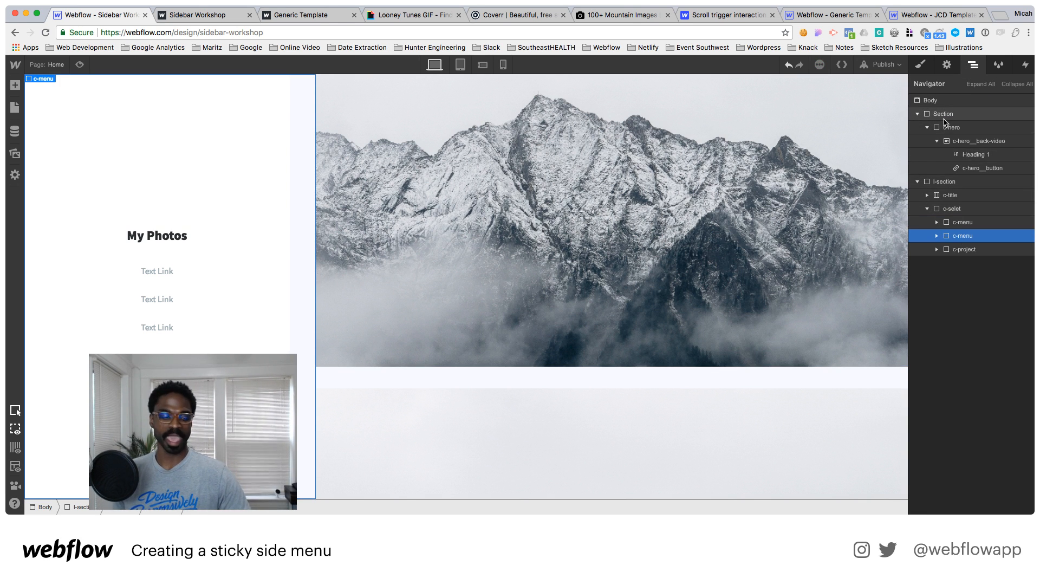
pyautogui.press('super+d')
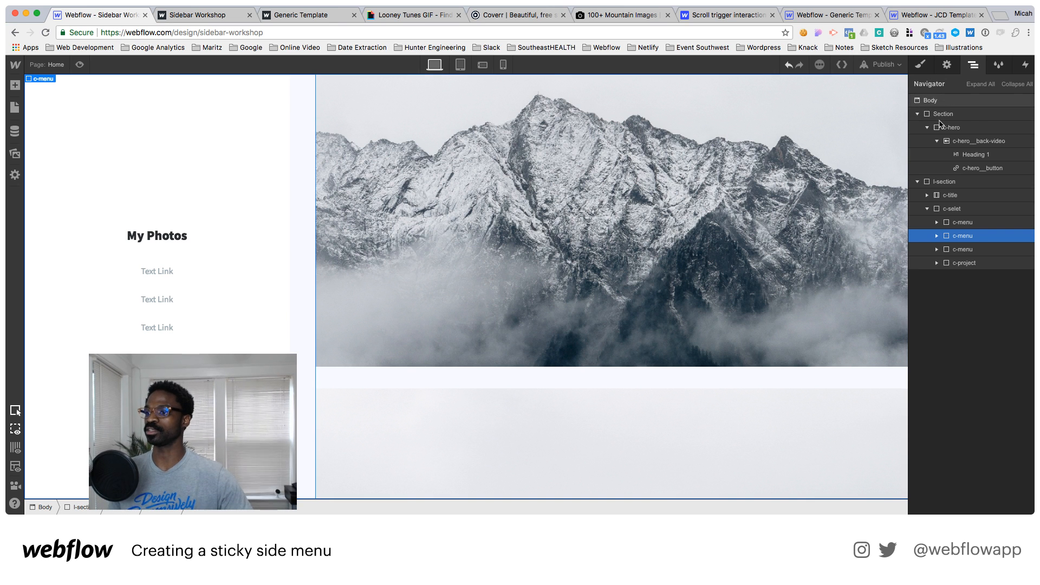
# Duplicate the is--fixed combo class on the third c-menu inside c-selet as is--absolute
pyautogui.click(962, 250)
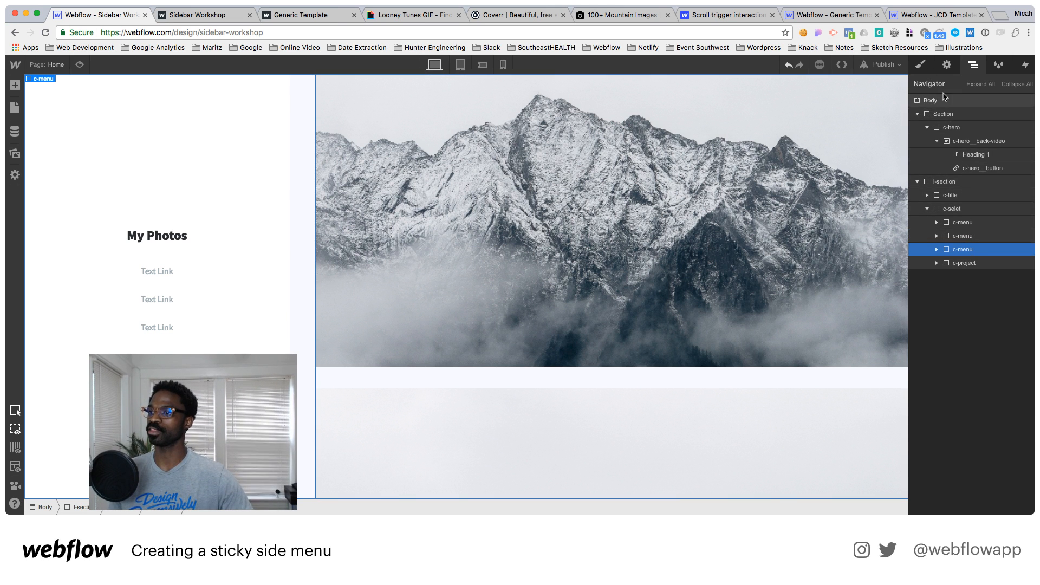
pyautogui.click(922, 65)
pyautogui.click(985, 115)
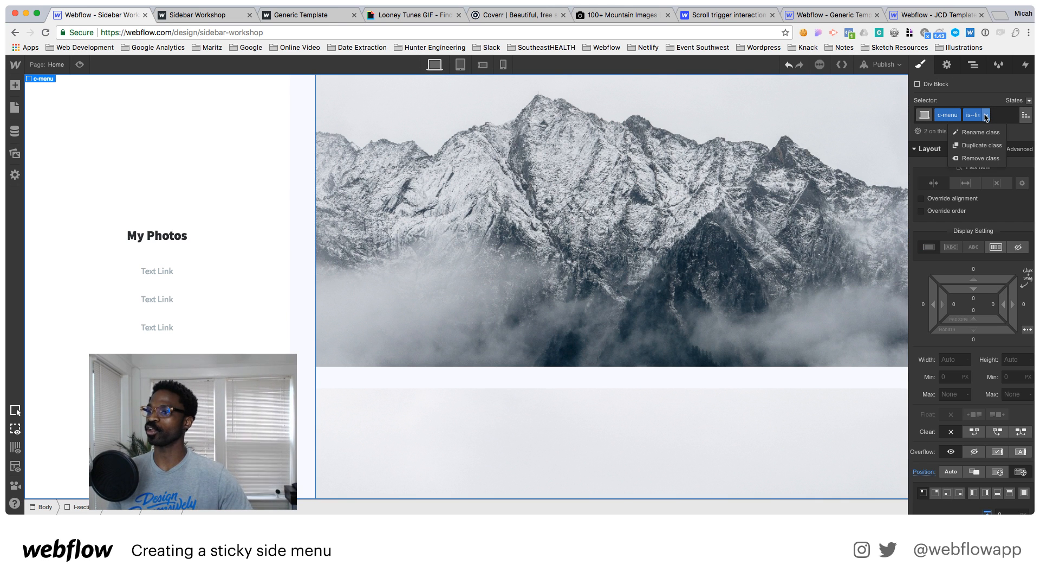
pyautogui.click(985, 148)
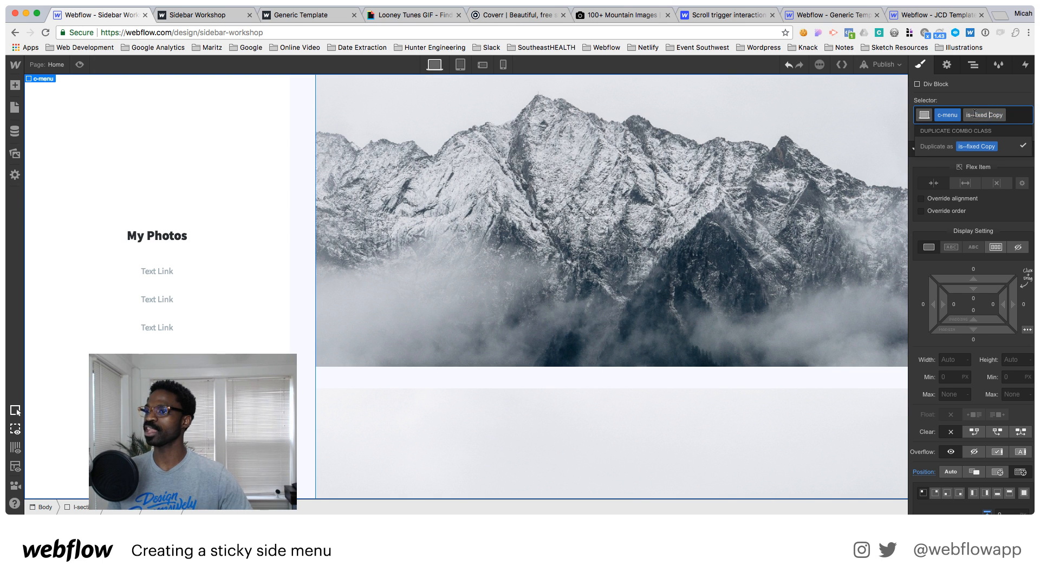
pyautogui.write('ab')
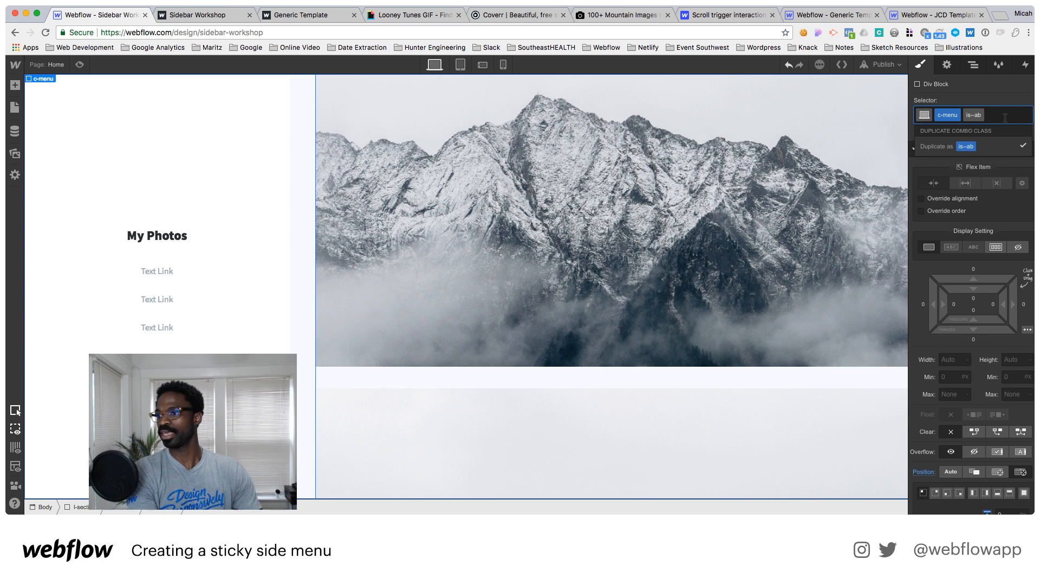
pyautogui.write('solute')
pyautogui.press('Return')
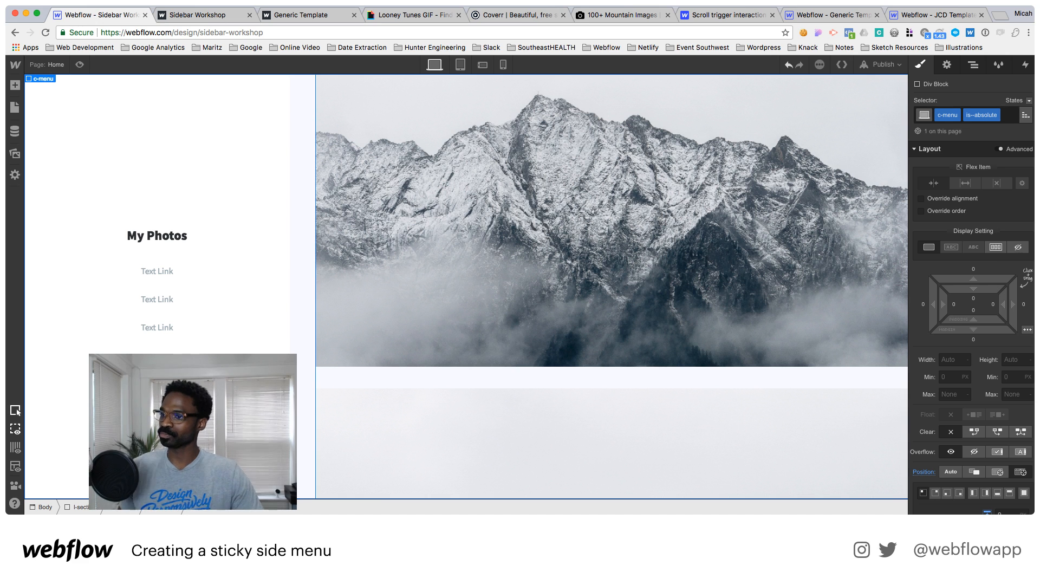
# Give the is--absolute menu an absolute position anchored to the bottom-left corner with a z-index of 2
pyautogui.scroll(-2, 991, 273)
pyautogui.scroll(-1, 991, 274)
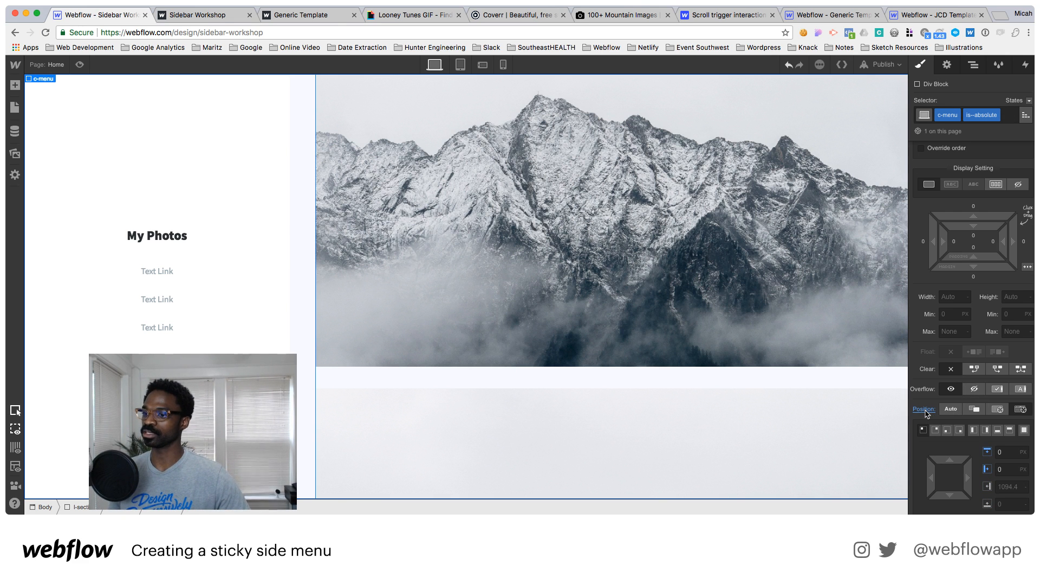
pyautogui.click(998, 410)
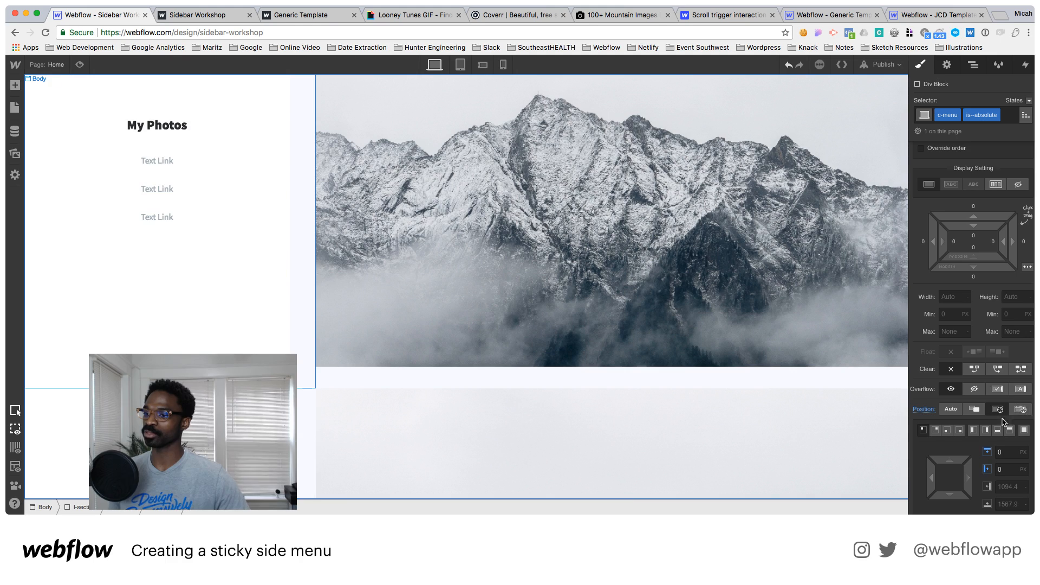
pyautogui.click(948, 432)
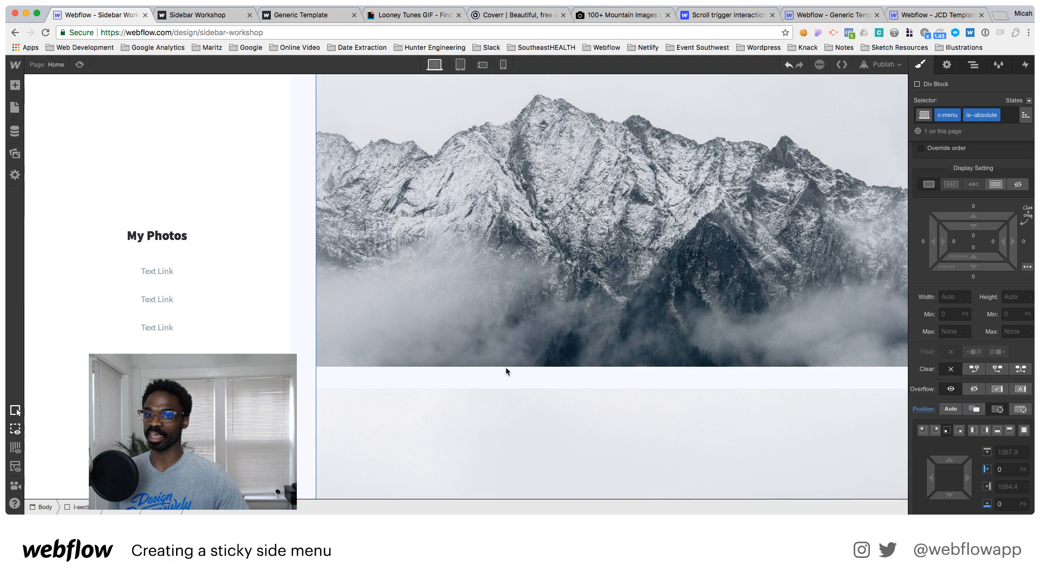
pyautogui.scroll(-3, 506, 367)
pyautogui.scroll(-5, 511, 370)
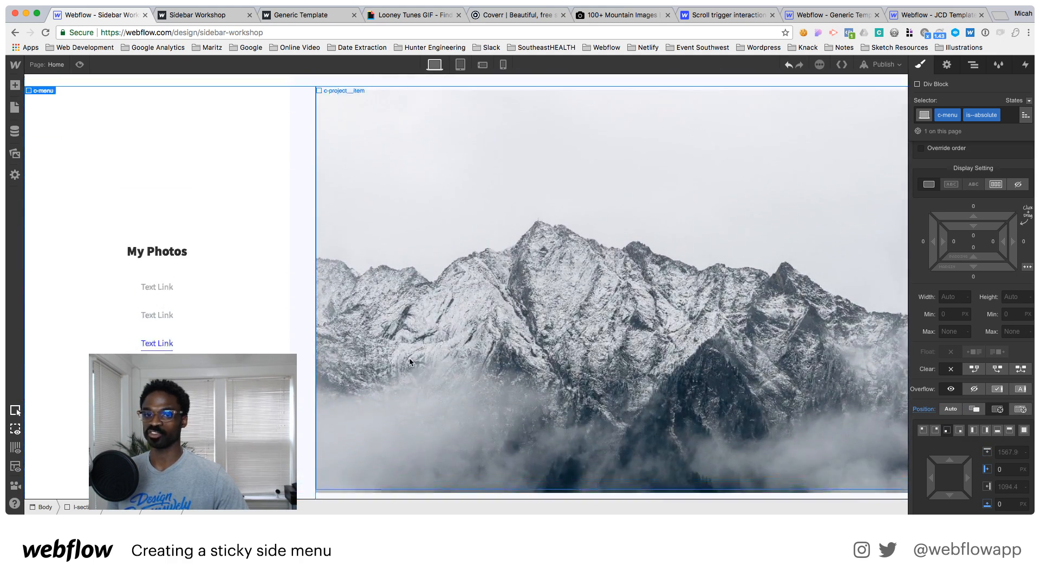
pyautogui.scroll(-3, 1014, 445)
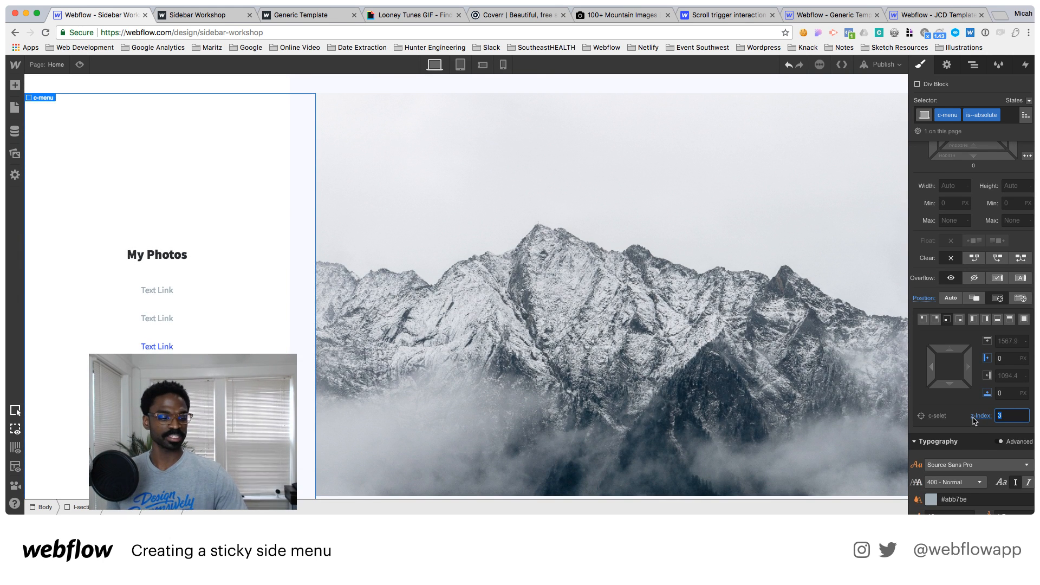
pyautogui.write('2')
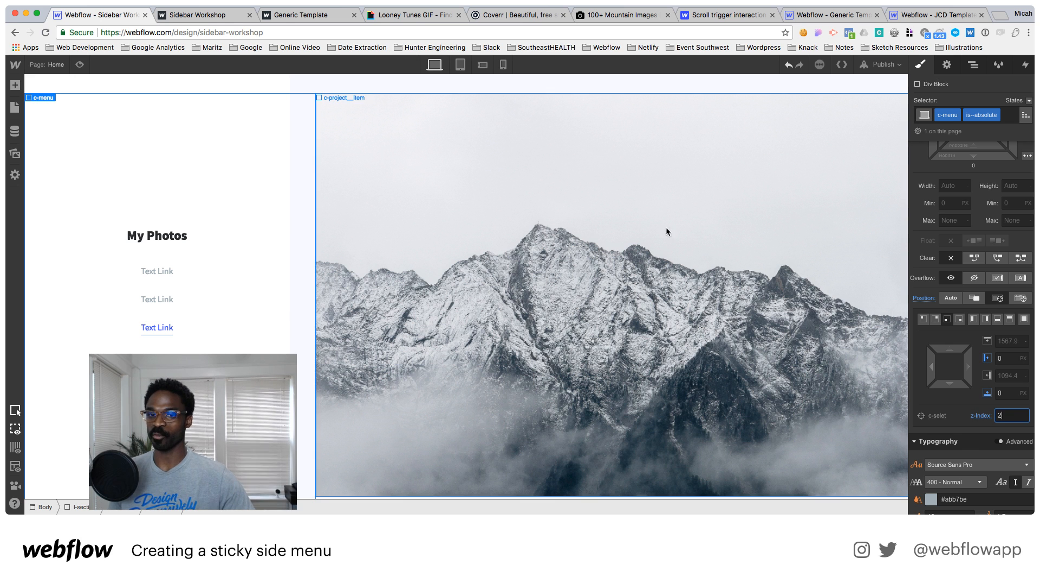
pyautogui.scroll(1, 453, 296)
pyautogui.scroll(2, 452, 295)
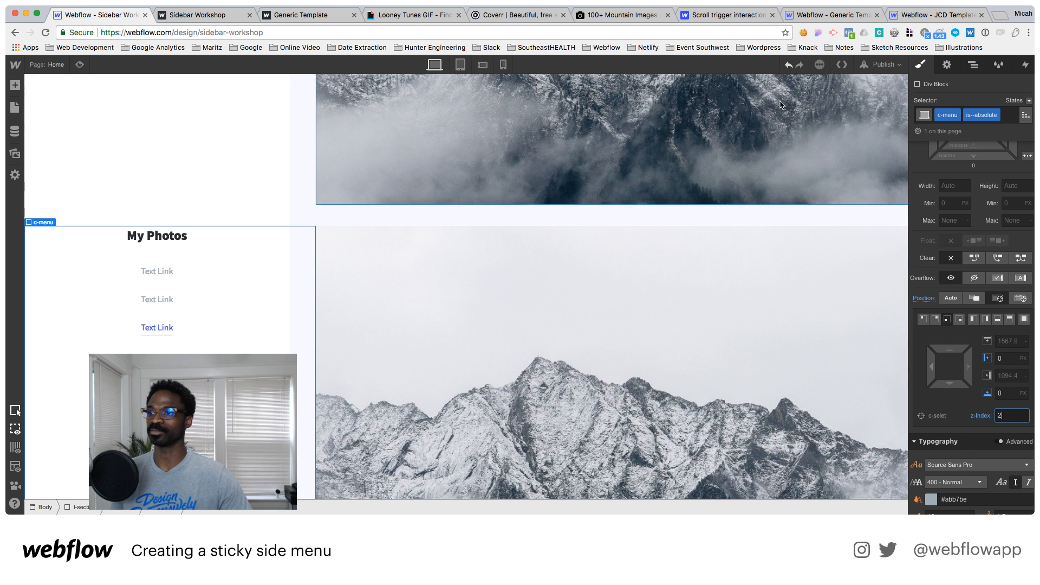
# Publish the site to sidebar-workshop.webflow.io and check the overlapping menus on the canvas
pyautogui.click(872, 67)
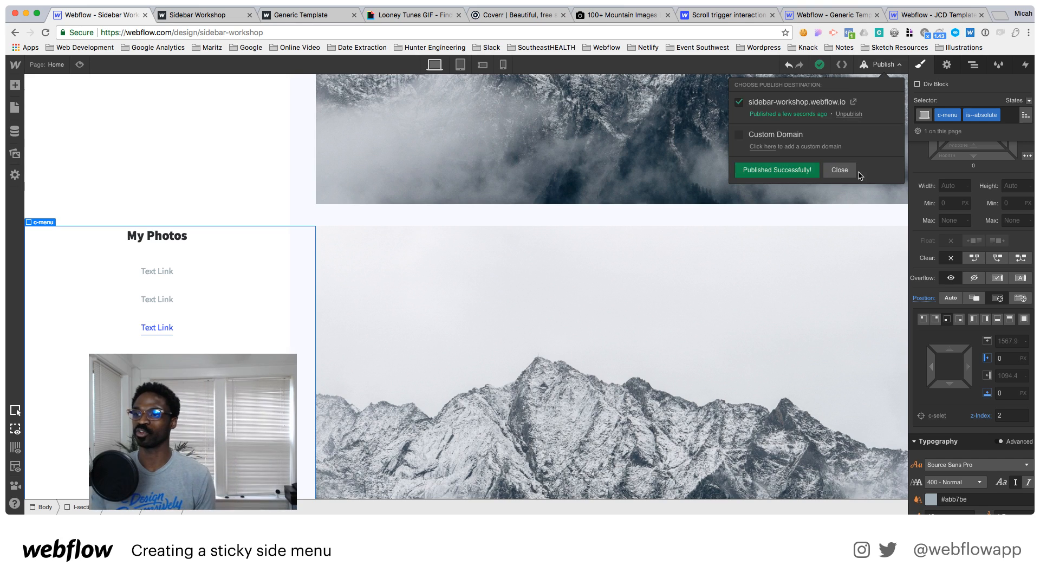
pyautogui.click(856, 172)
pyautogui.scroll(-5, 533, 210)
pyautogui.scroll(4, 532, 207)
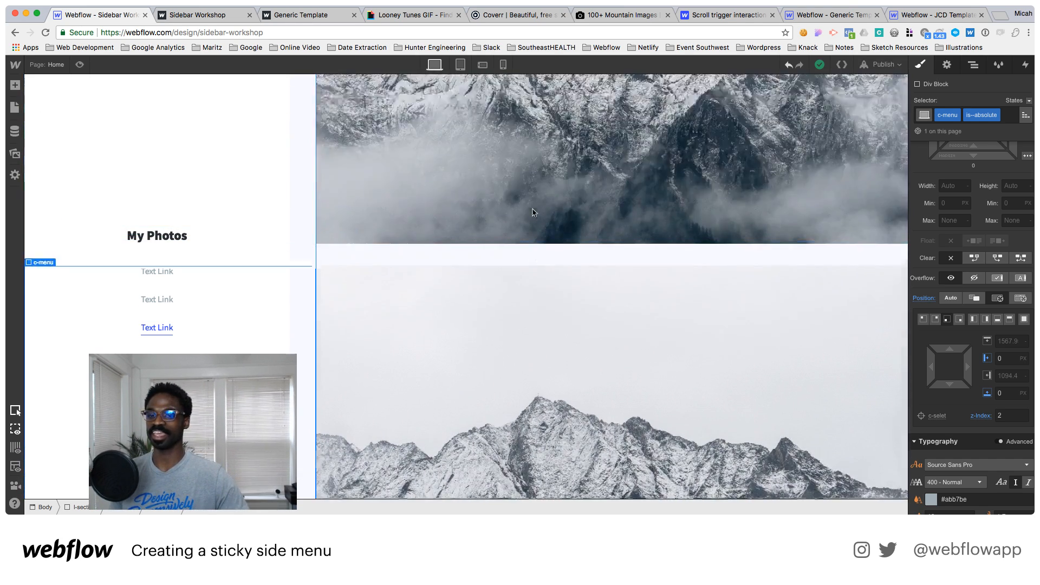
pyautogui.scroll(-2, 532, 208)
# Add a Scroll Into View trigger to c-selet that starts an animation when scrolled into view
pyautogui.click(970, 65)
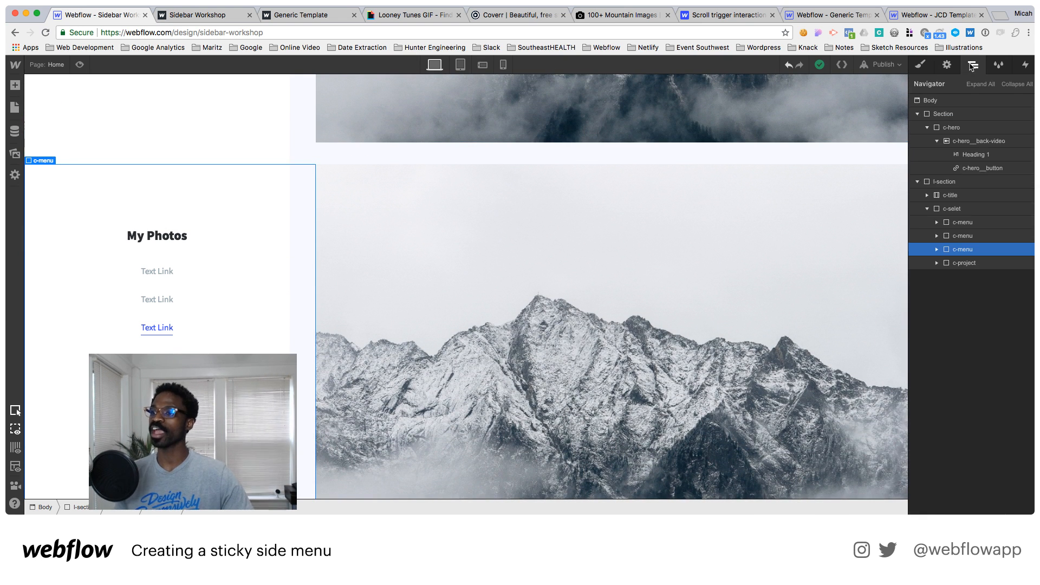
pyautogui.click(955, 211)
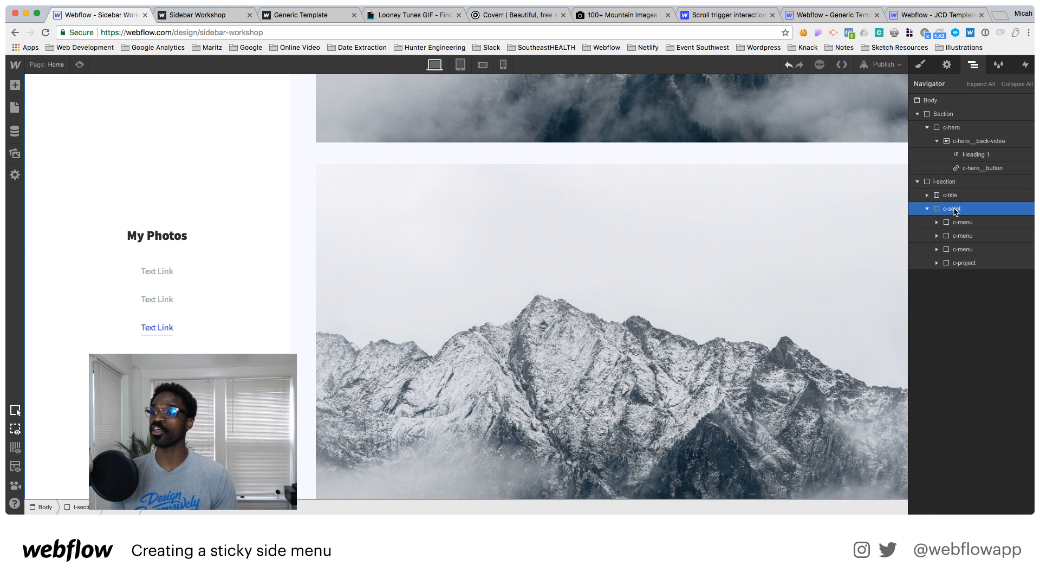
pyautogui.click(928, 209)
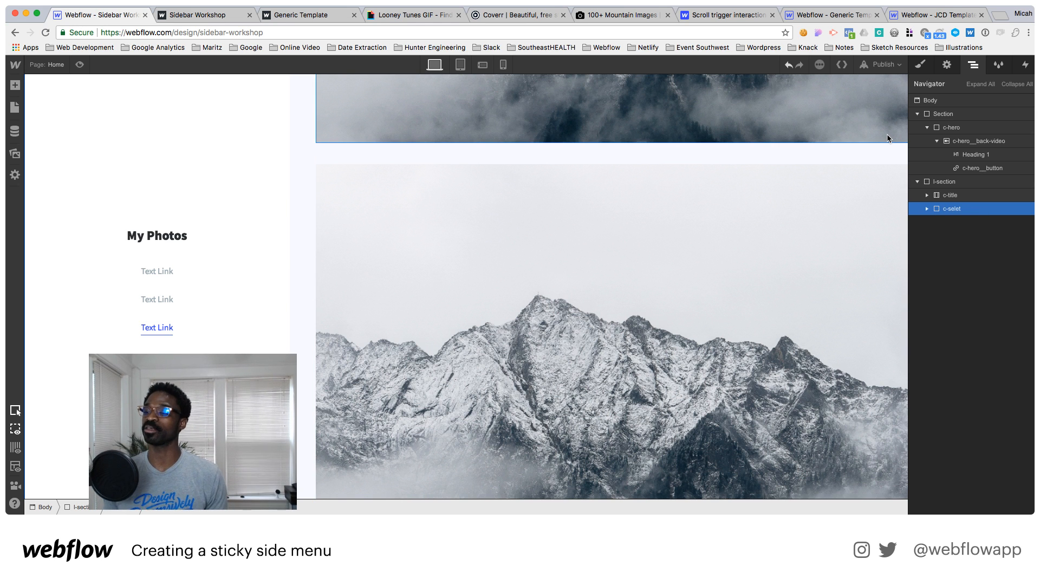
pyautogui.click(1026, 65)
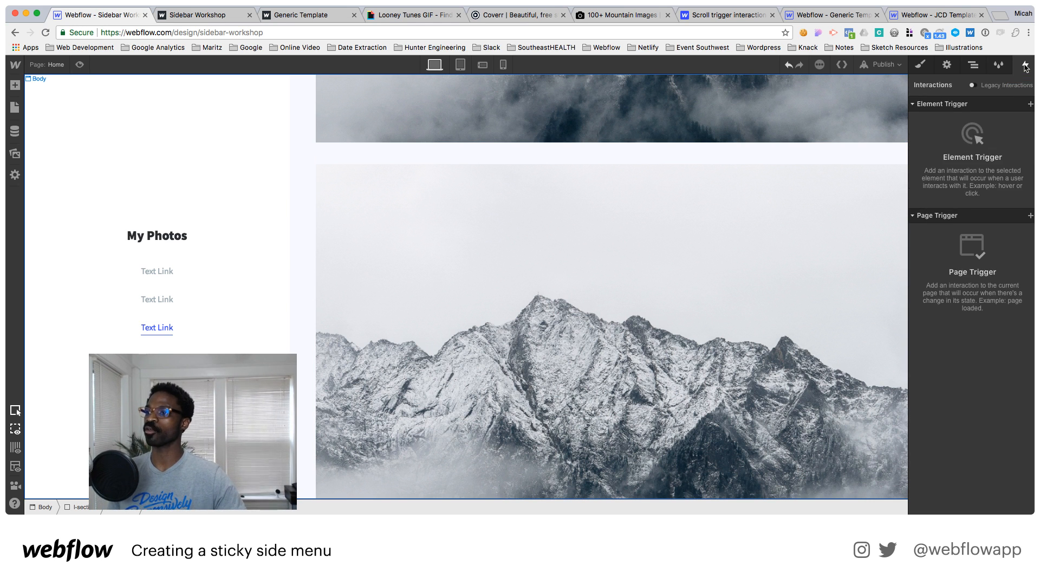
pyautogui.click(1031, 104)
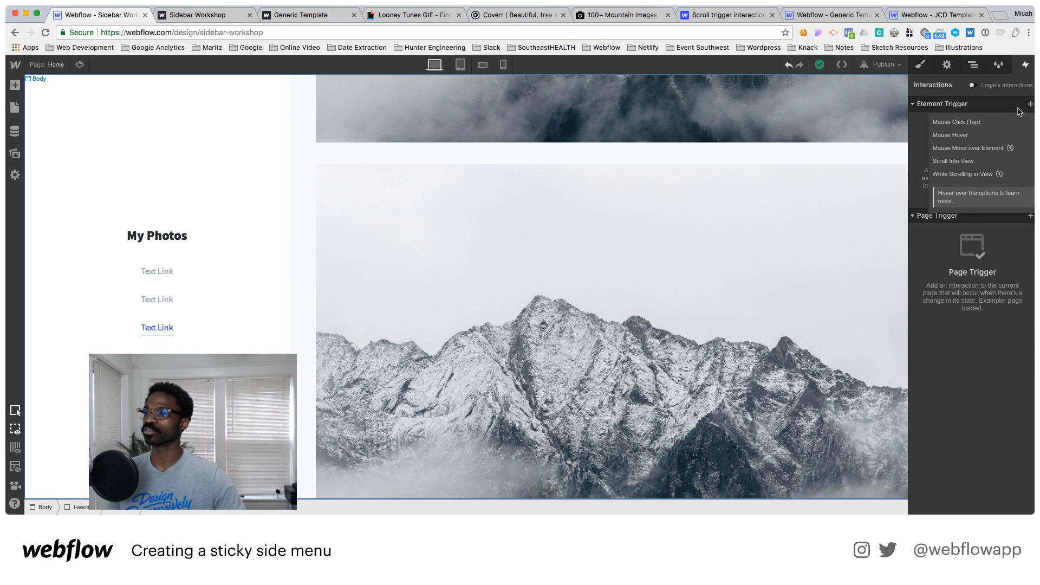
pyautogui.click(967, 165)
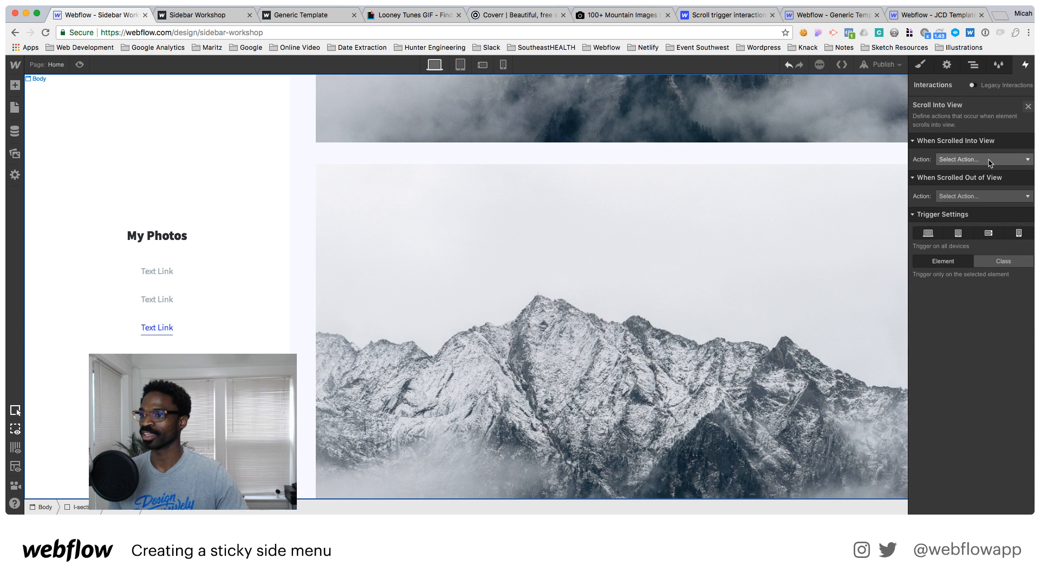
pyautogui.click(989, 160)
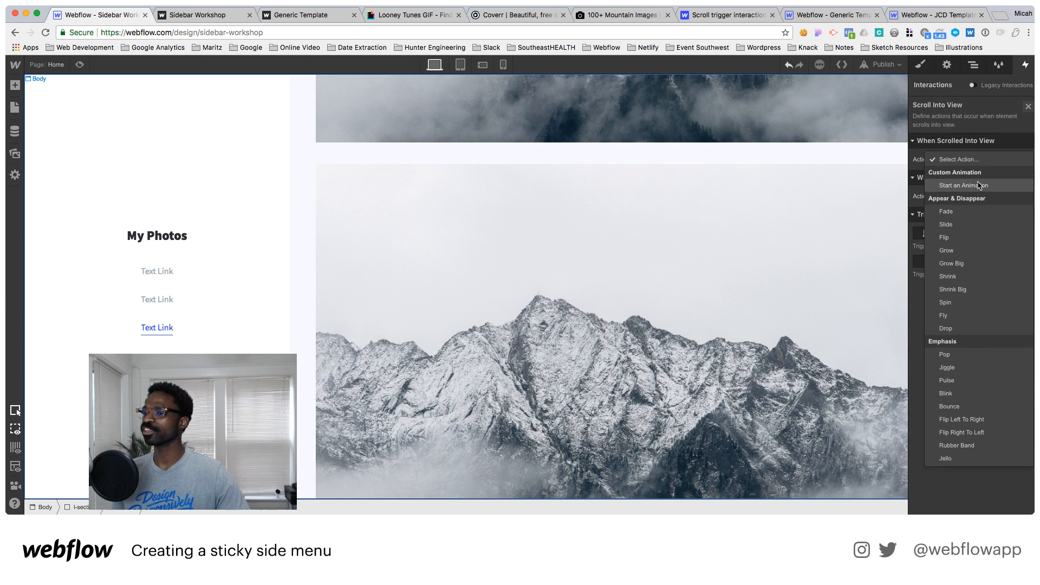
pyautogui.click(979, 185)
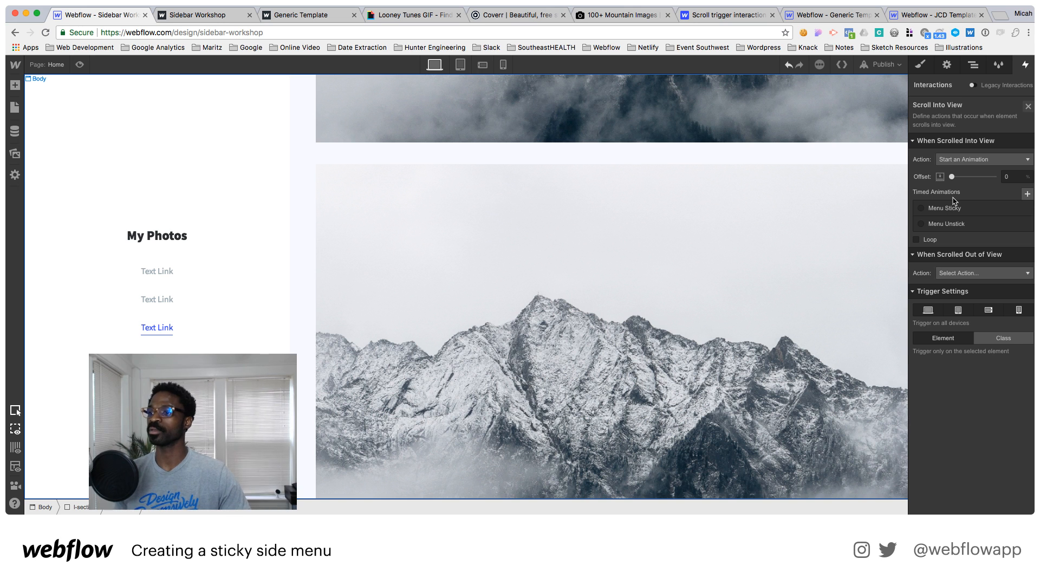
# Delete the existing Menu Unstick and Menu Sticky timed animations
pyautogui.moveTo(1030, 227)
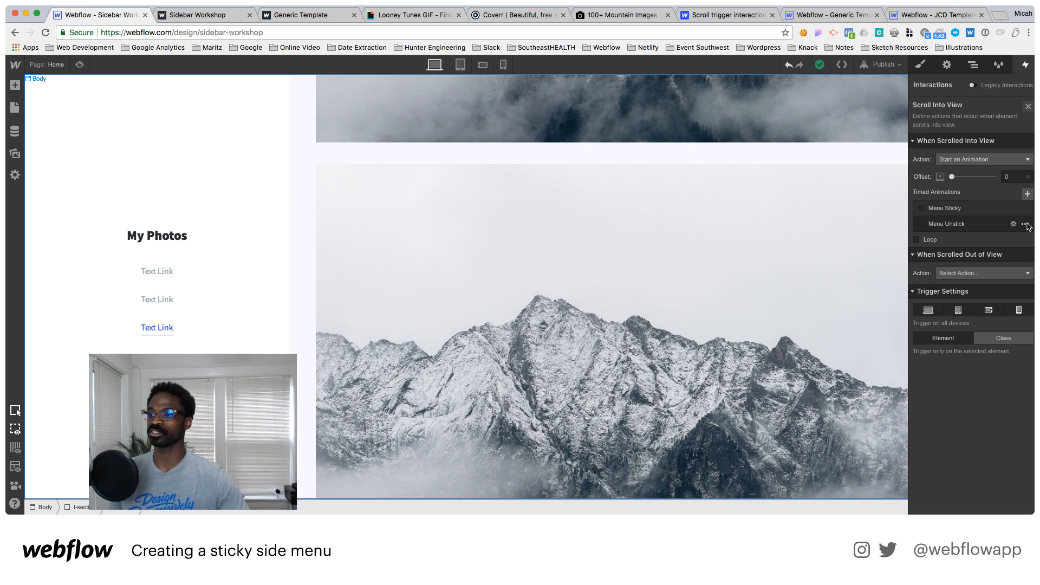
pyautogui.click(1025, 224)
pyautogui.click(1002, 278)
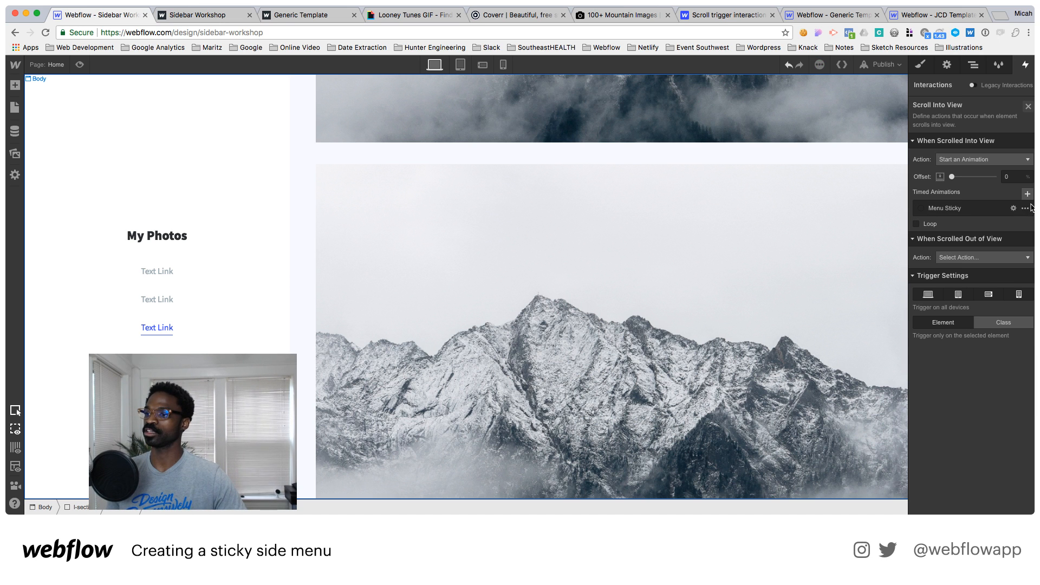
pyautogui.click(1025, 208)
pyautogui.click(1002, 264)
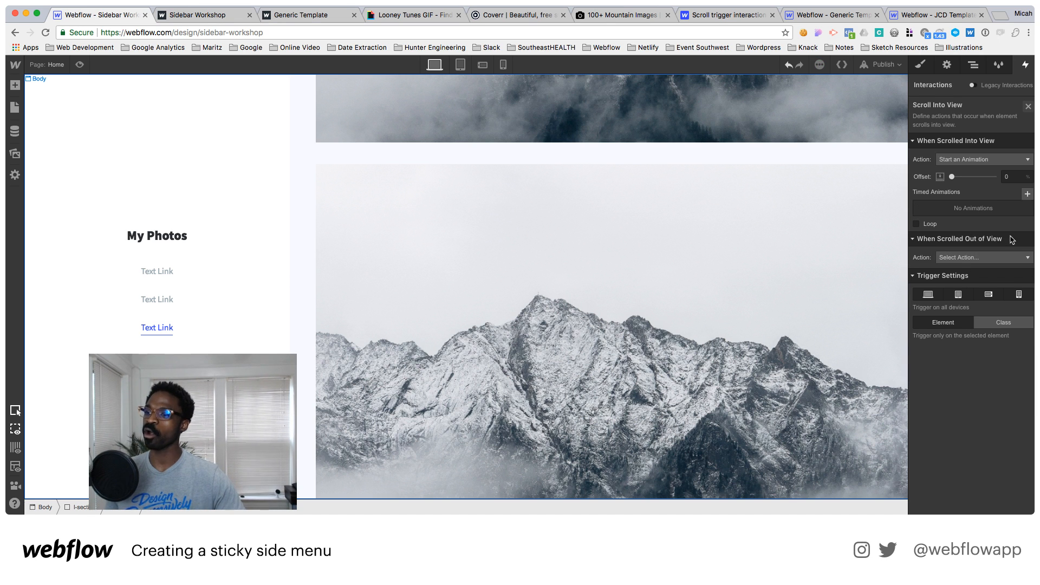
# Create a timed animation named Menu Sticky for the scrolled-into-view action
pyautogui.click(1025, 194)
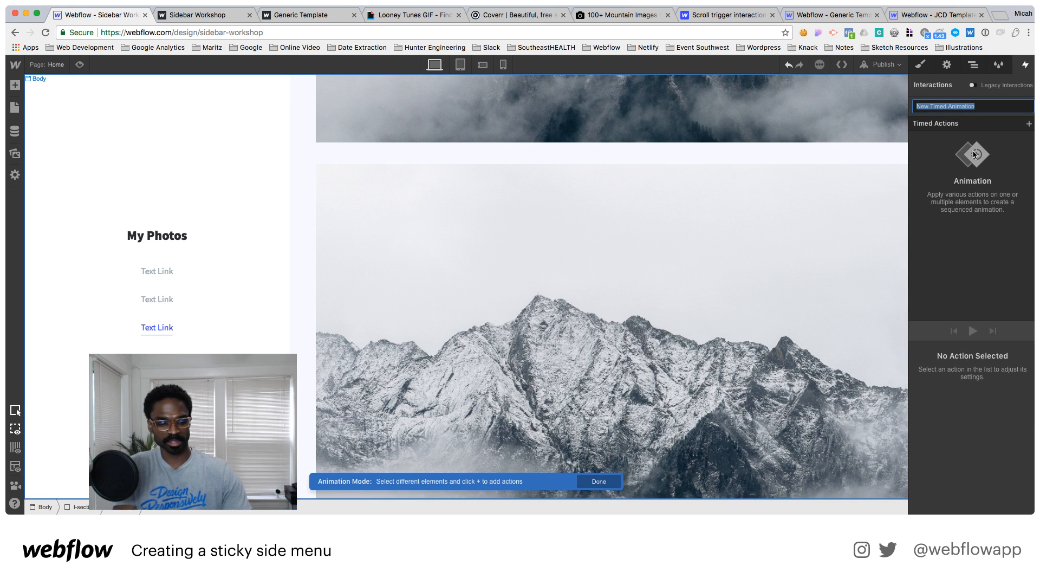
pyautogui.write('Men')
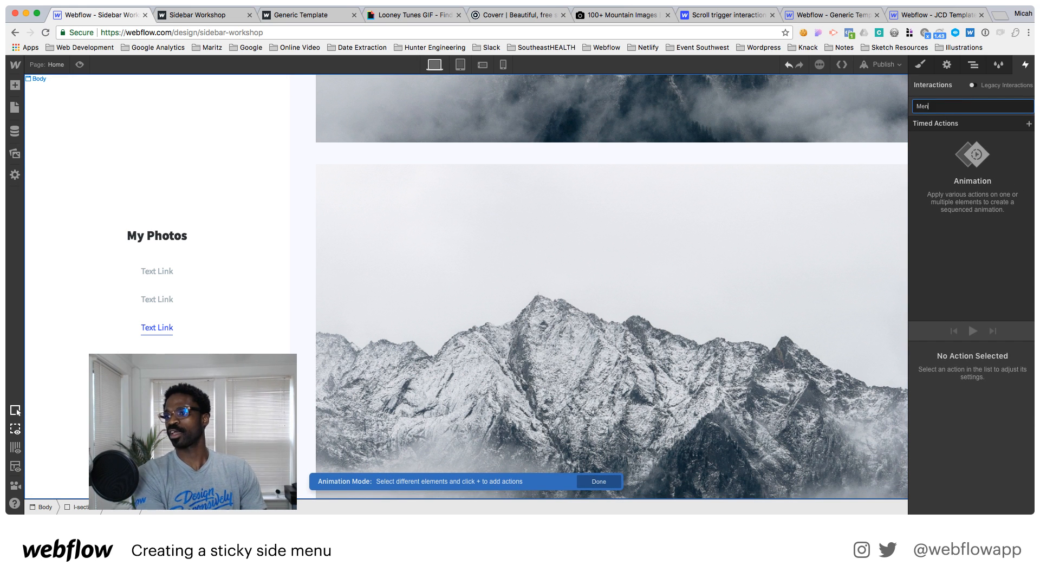
pyautogui.write('u Sticky')
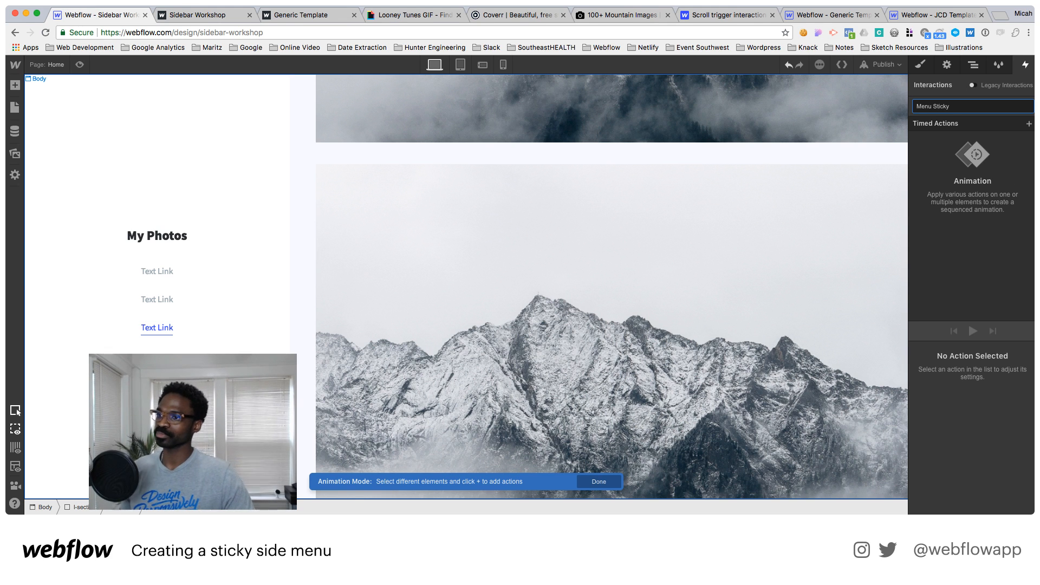
pyautogui.press('Return')
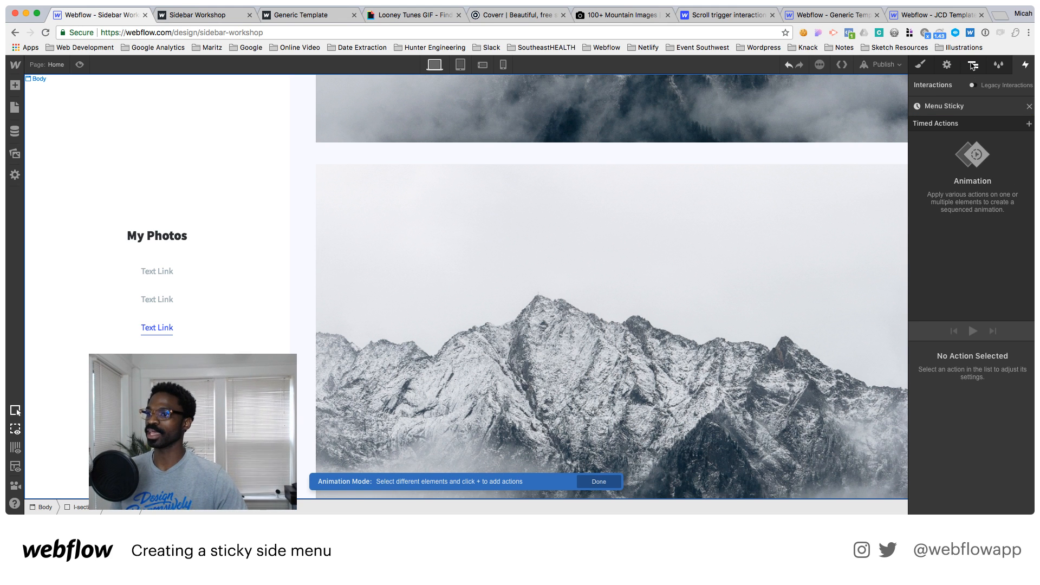
# Add a Hide/Show action for the second c-menu in c-selet to Menu Sticky, with its display set to block
pyautogui.click(973, 65)
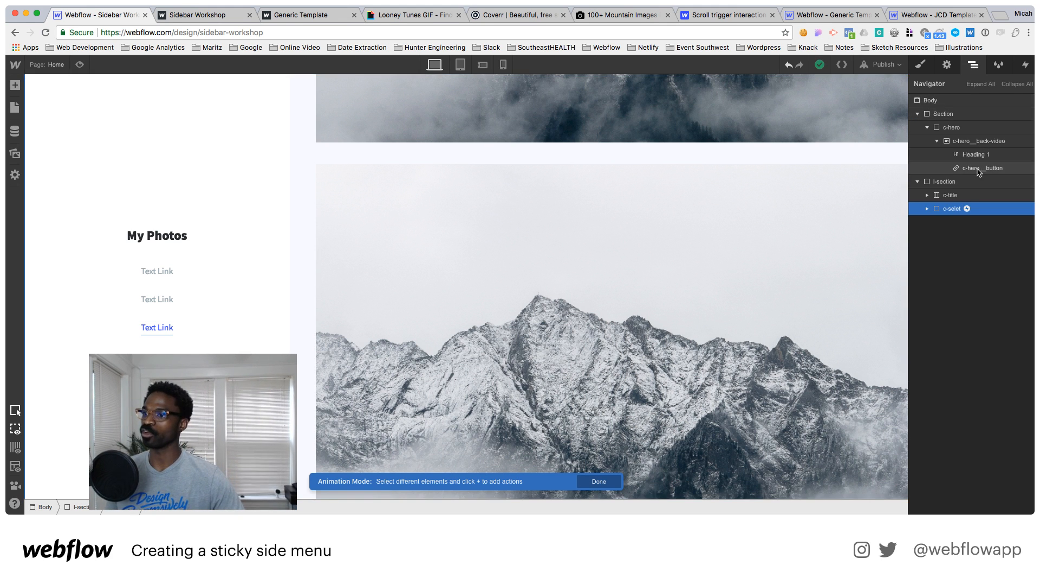
pyautogui.click(927, 209)
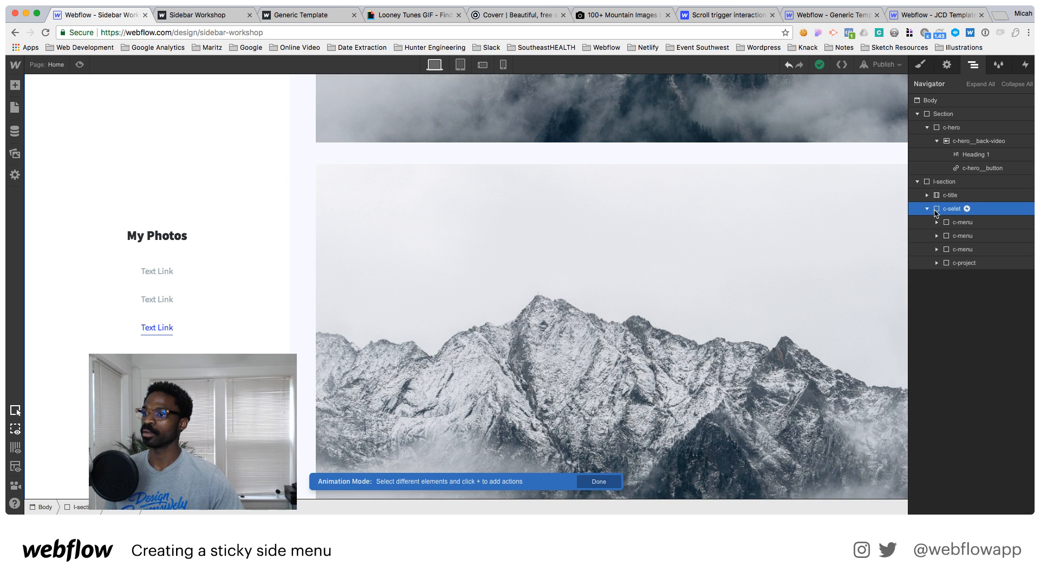
pyautogui.click(961, 236)
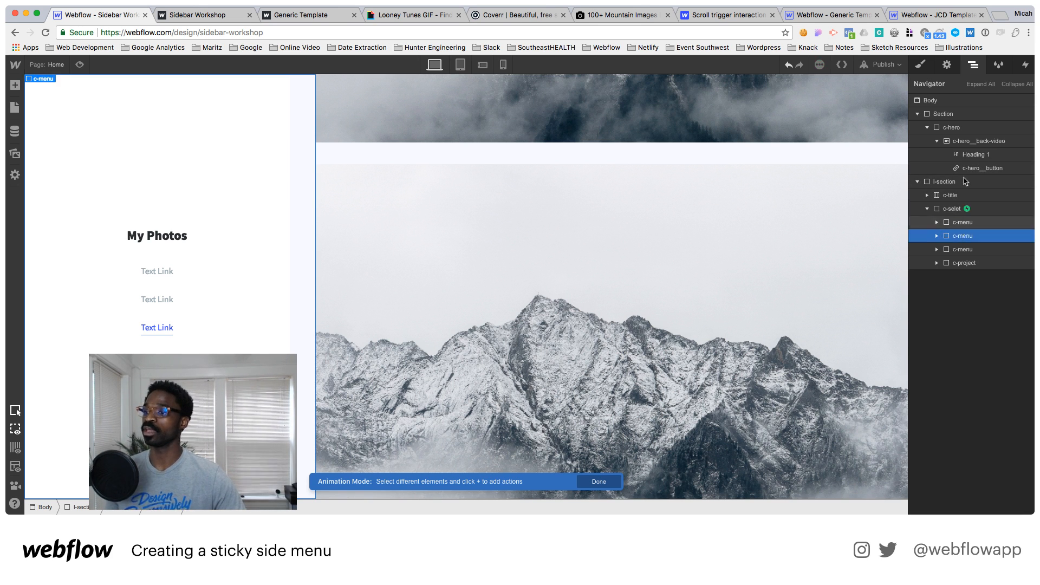
pyautogui.click(1023, 66)
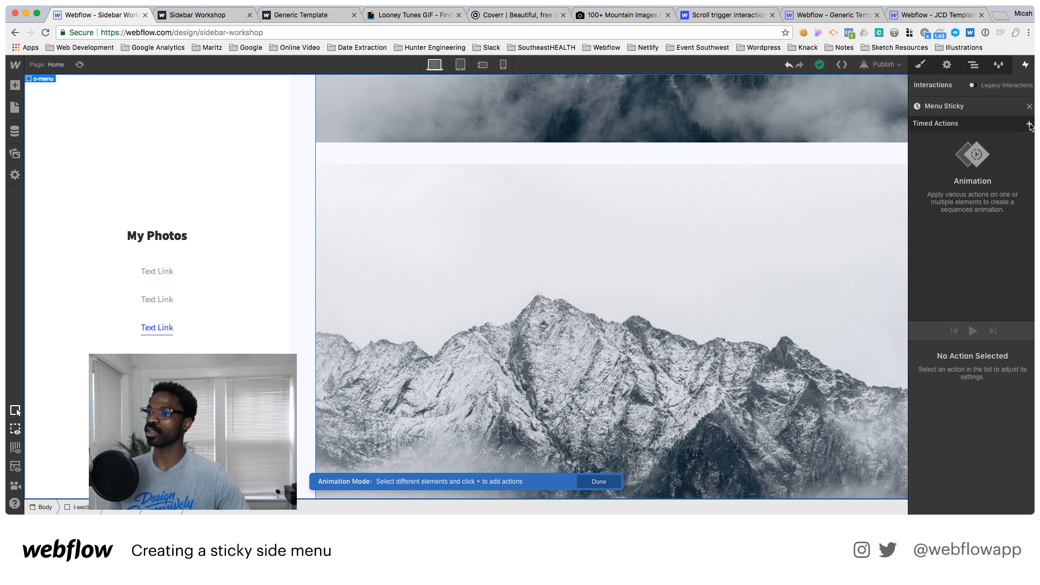
pyautogui.click(1028, 124)
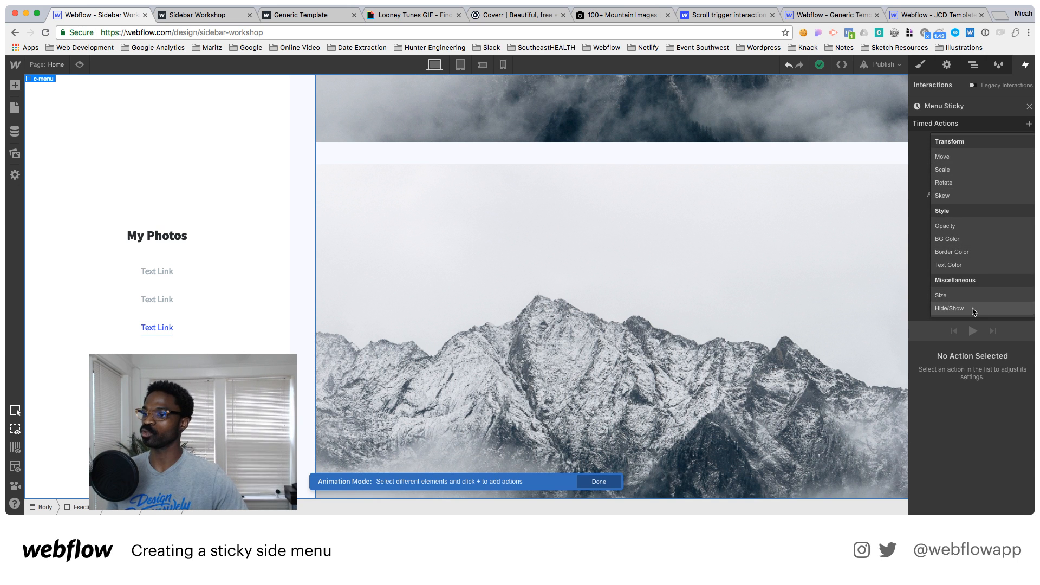
pyautogui.click(973, 310)
pyautogui.click(944, 467)
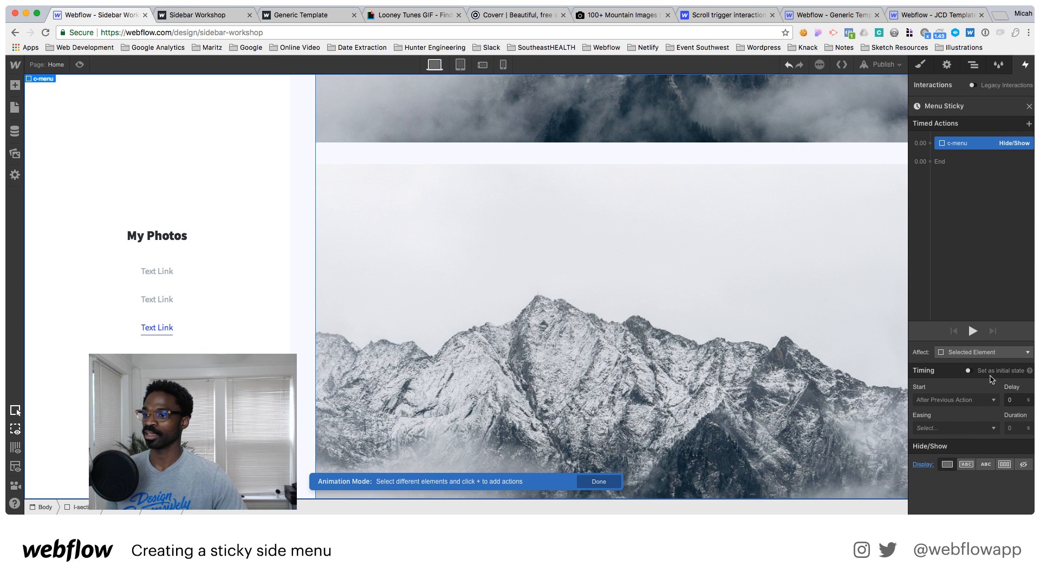
# Finish editing the Menu Sticky animation, check the scroll-trigger offset article, and set the When Scrolled Into View offset to 100%
pyautogui.click(600, 482)
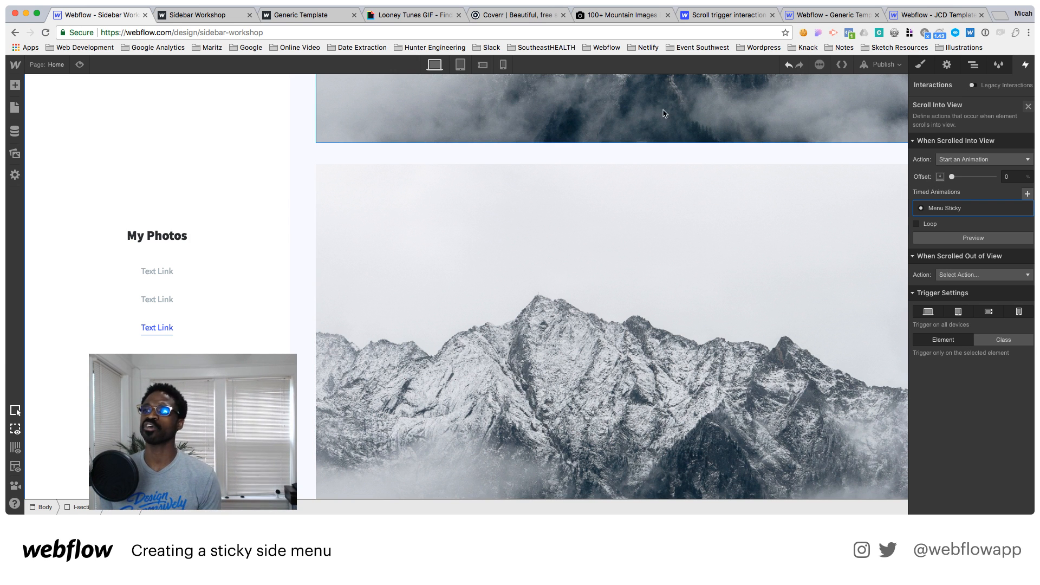
pyautogui.click(749, 20)
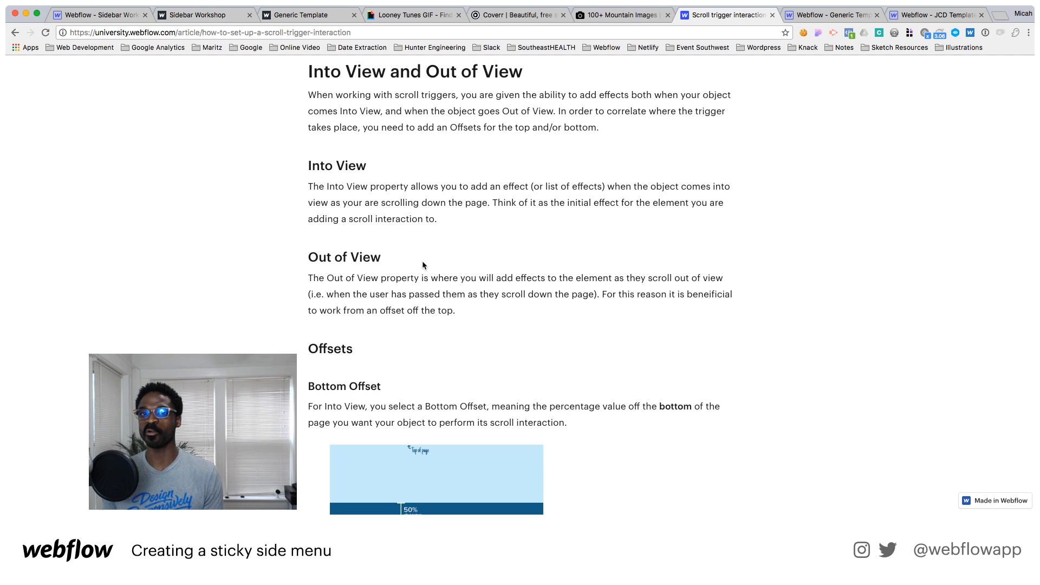
pyautogui.click(115, 13)
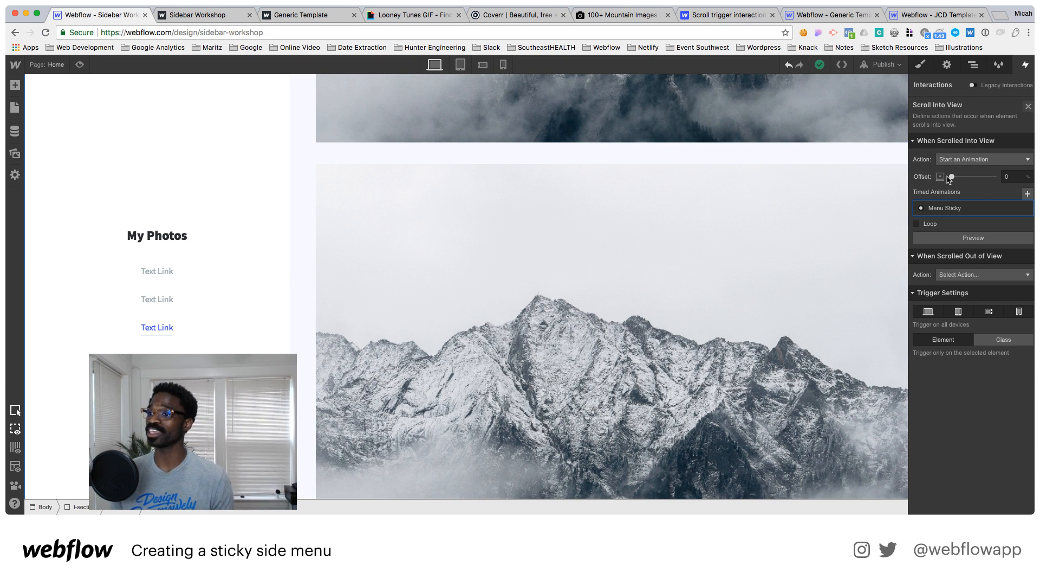
pyautogui.moveTo(949, 179); pyautogui.dragTo(979, 179)
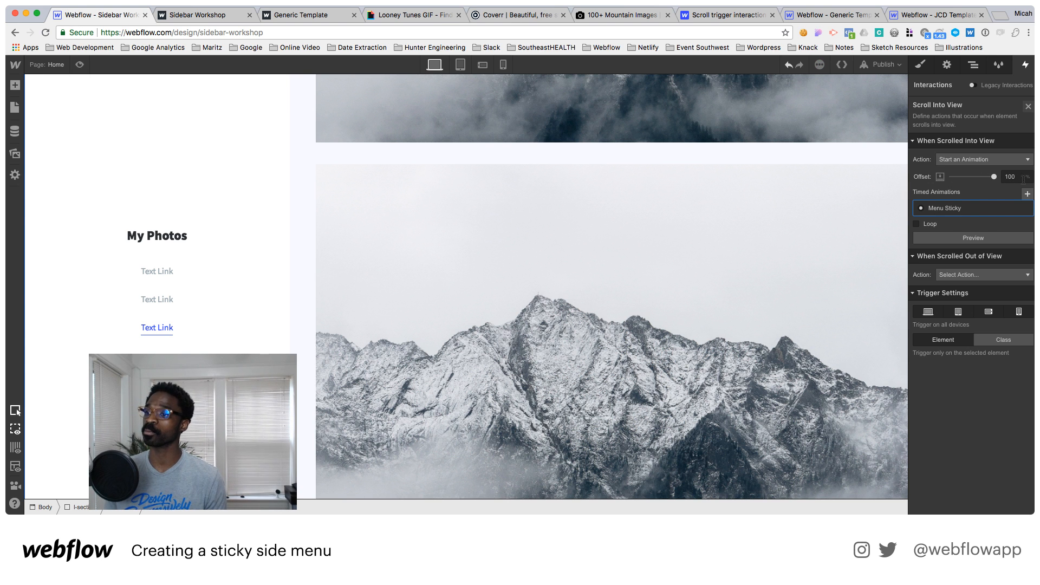
pyautogui.scroll(-5, 500, 222)
pyautogui.scroll(4, 499, 222)
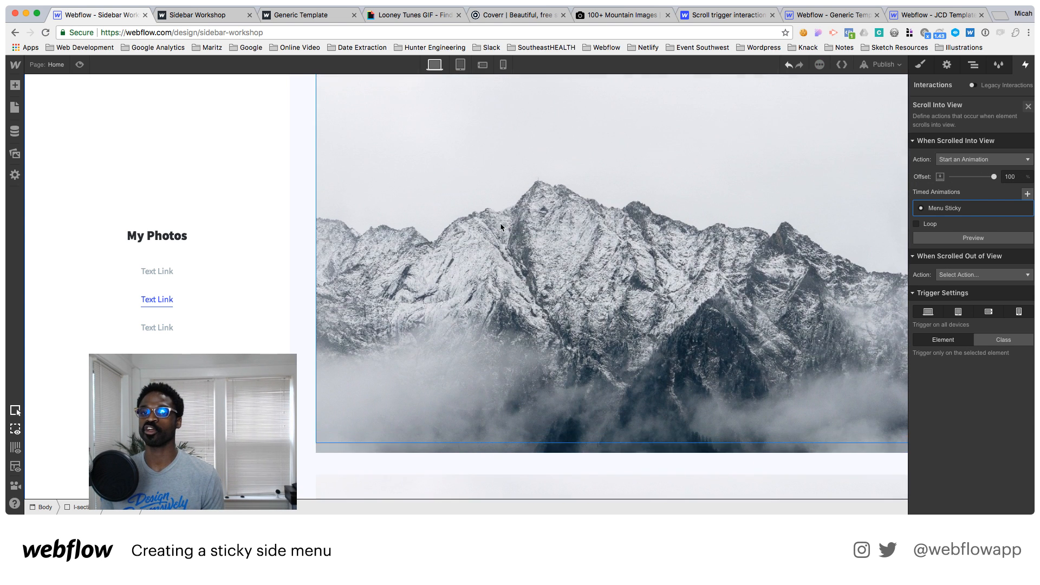
pyautogui.scroll(-3, 429, 208)
pyautogui.scroll(10, 412, 243)
pyautogui.scroll(-4, 388, 293)
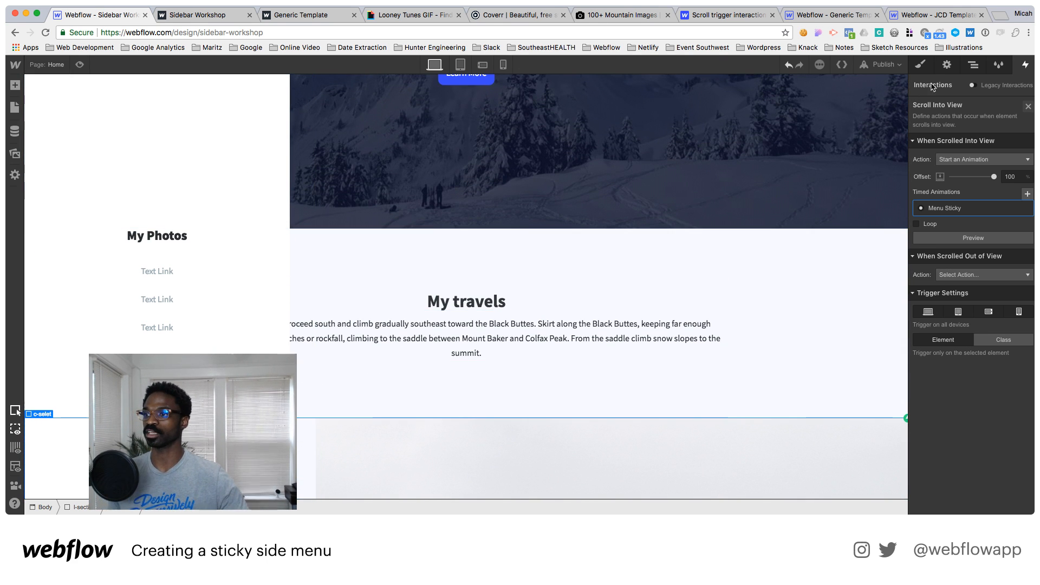
pyautogui.click(1028, 107)
# Set the display of the second c-menu in c-selet, the is--fixed copy, to none
pyautogui.click(973, 64)
pyautogui.click(970, 225)
pyautogui.click(920, 64)
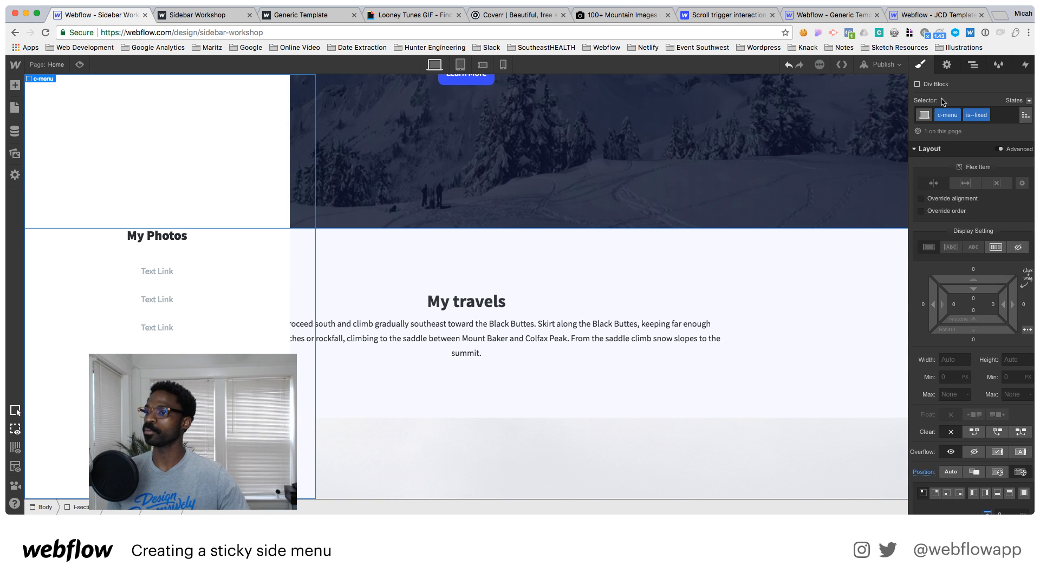
pyautogui.scroll(-1, 1013, 347)
pyautogui.scroll(-1, 1014, 348)
pyautogui.click(1017, 188)
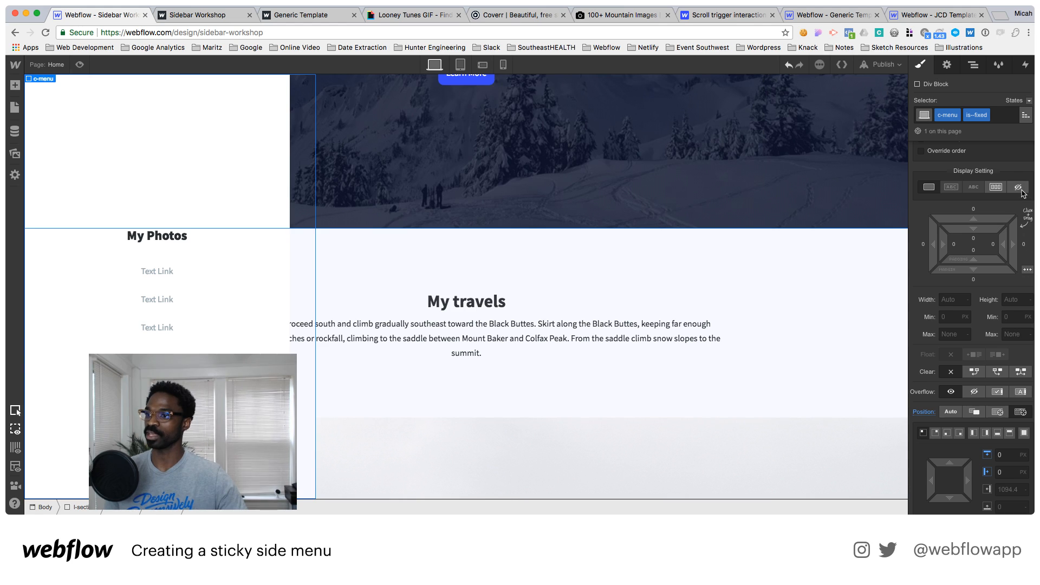
# Set the display of the third c-menu in c-selet, the is--absolute copy, to none
pyautogui.click(973, 65)
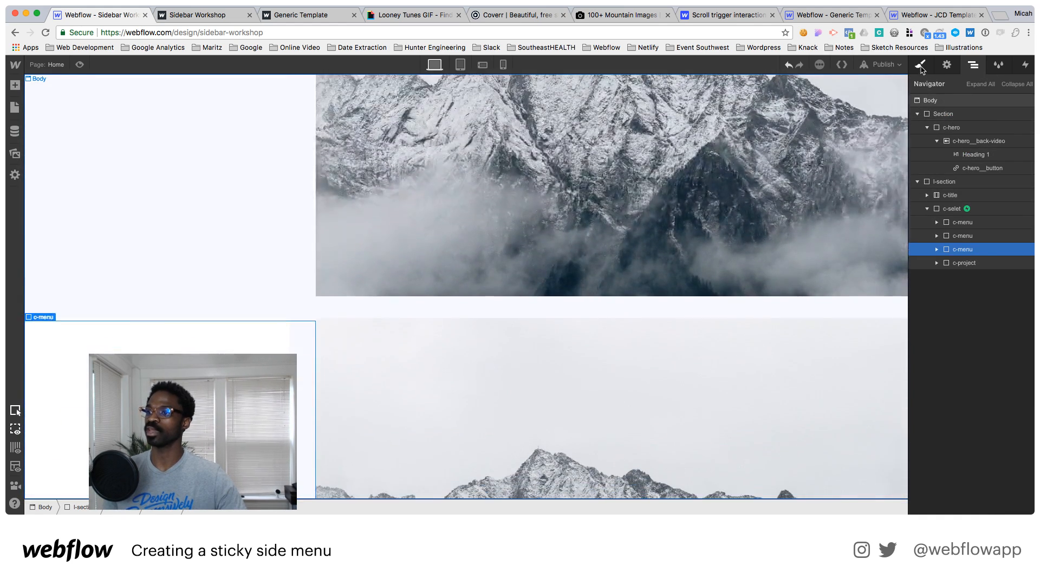
pyautogui.click(921, 64)
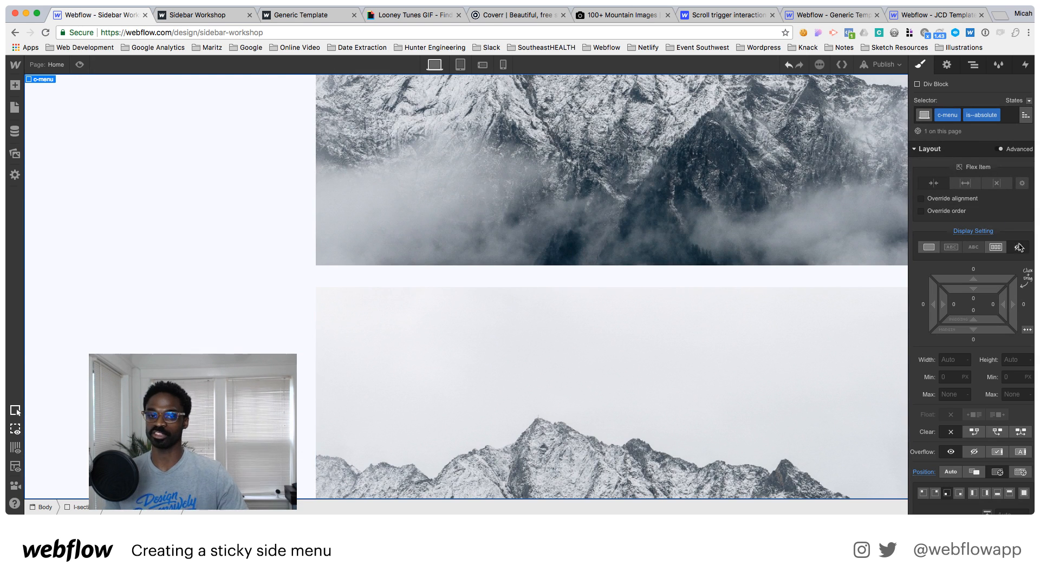
pyautogui.scroll(5, 594, 328)
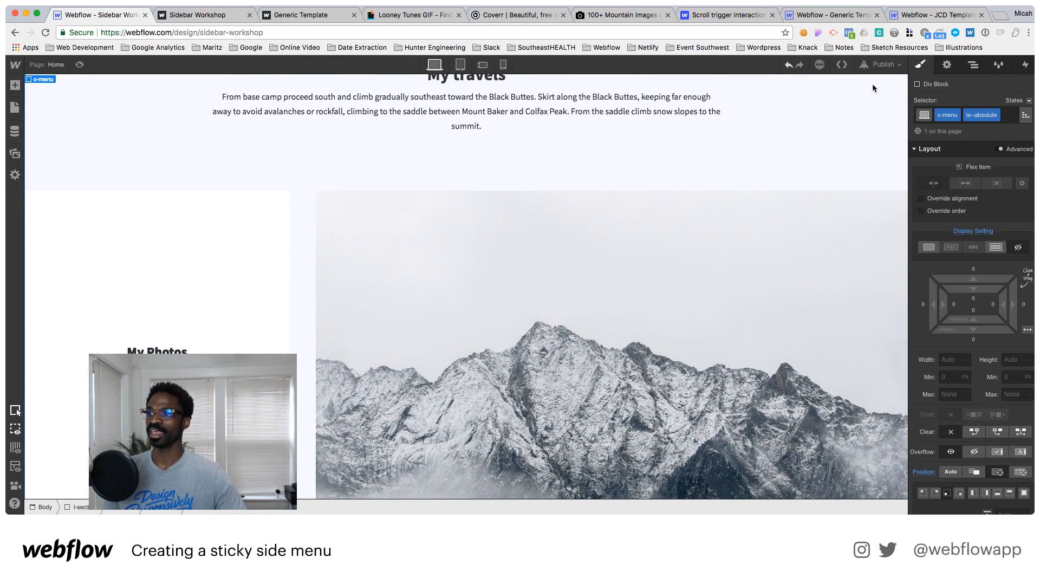
# Publish the site to sidebar-workshop.webflow.io and load the live page without the #projecty-1 anchor
pyautogui.click(883, 64)
pyautogui.click(809, 171)
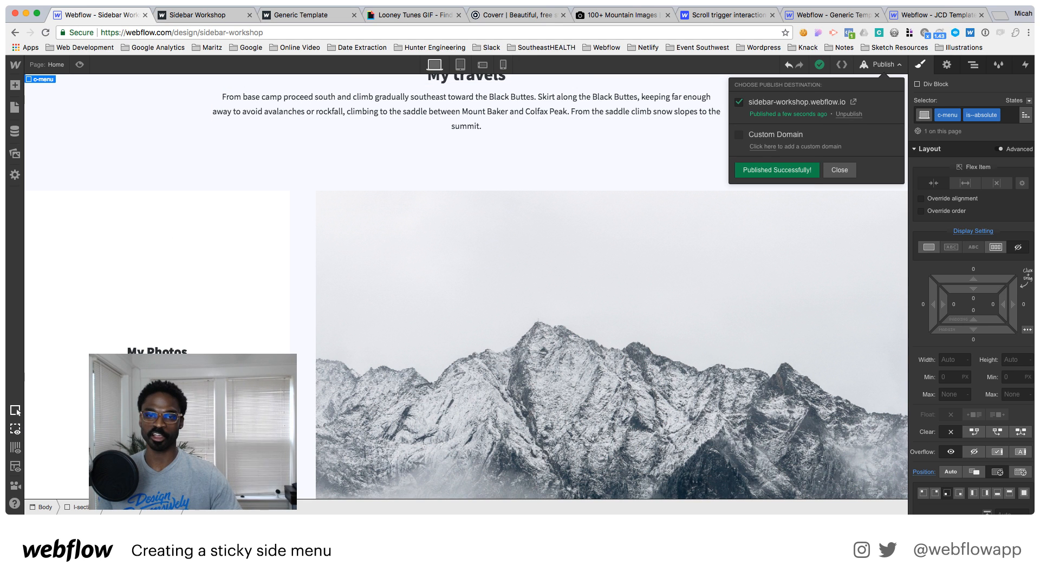
pyautogui.click(206, 15)
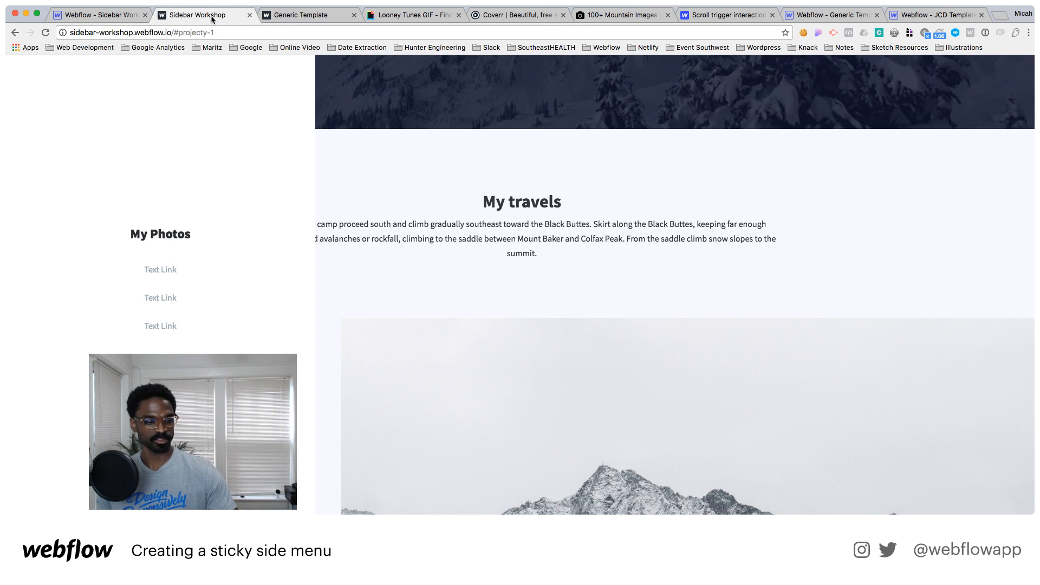
pyautogui.moveTo(172, 33); pyautogui.dragTo(313, 50)
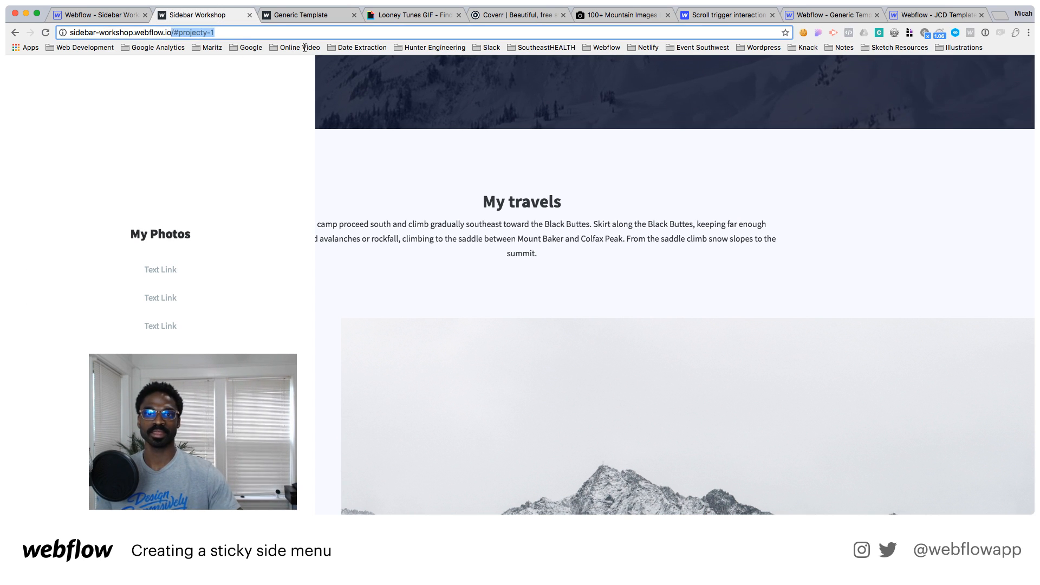
pyautogui.press('BackSpace')
pyautogui.press('Return')
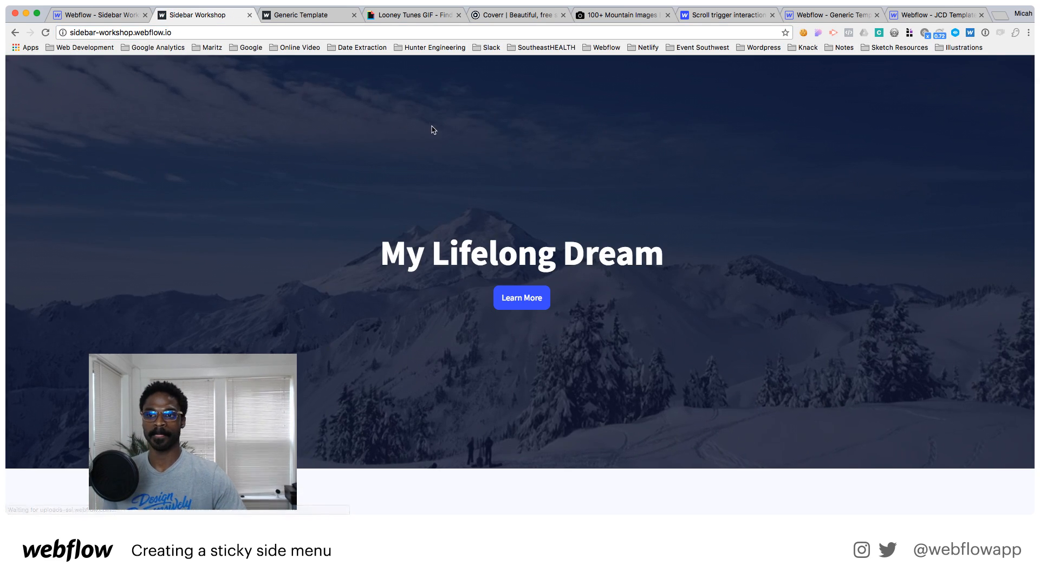
# Examine how the side menu behaves on the published page between the hero and the last photo, in both scroll directions
pyautogui.scroll(-10, 440, 124)
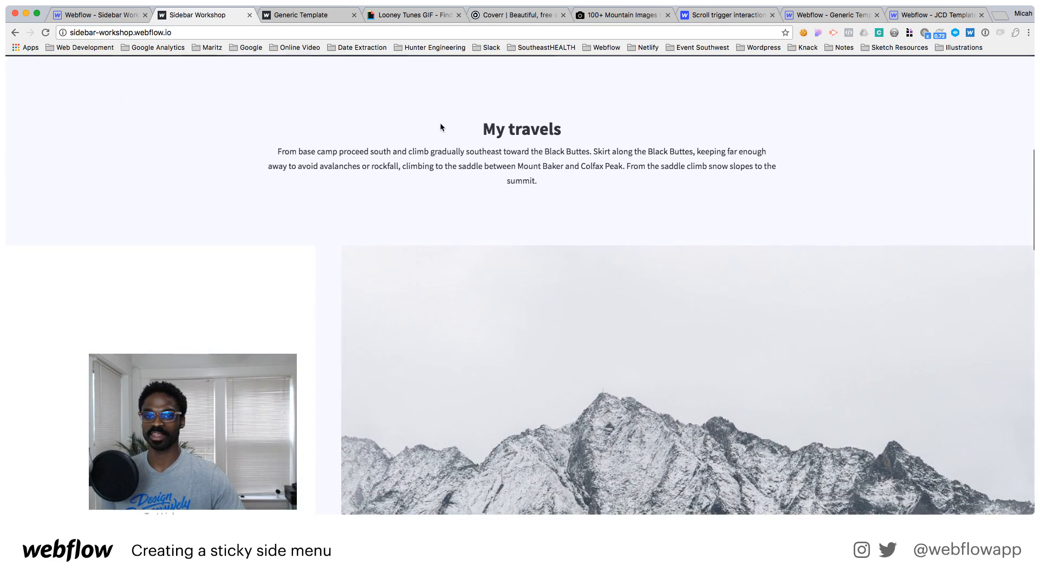
pyautogui.scroll(-10, 440, 124)
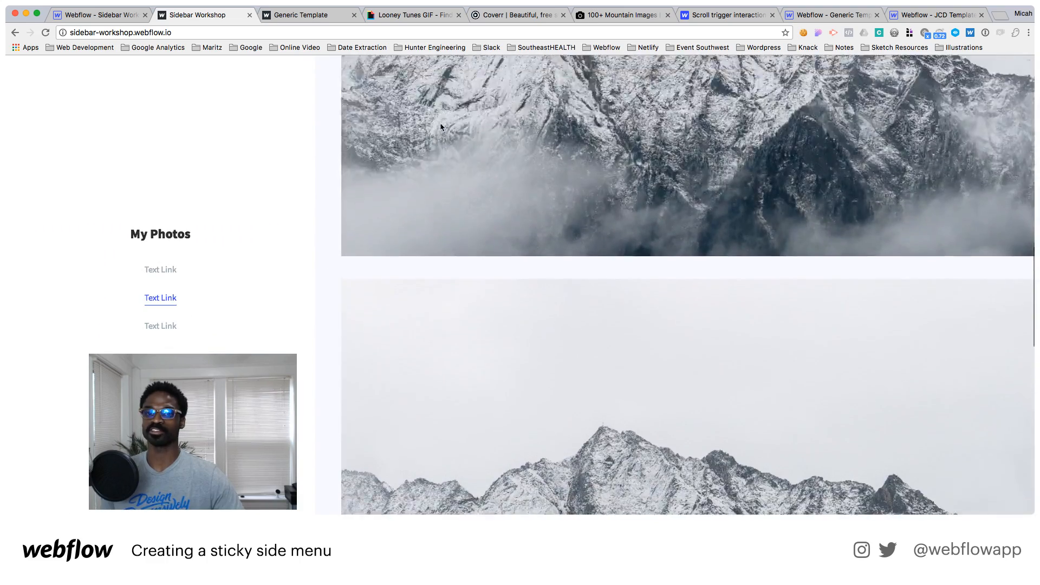
pyautogui.scroll(-10, 441, 124)
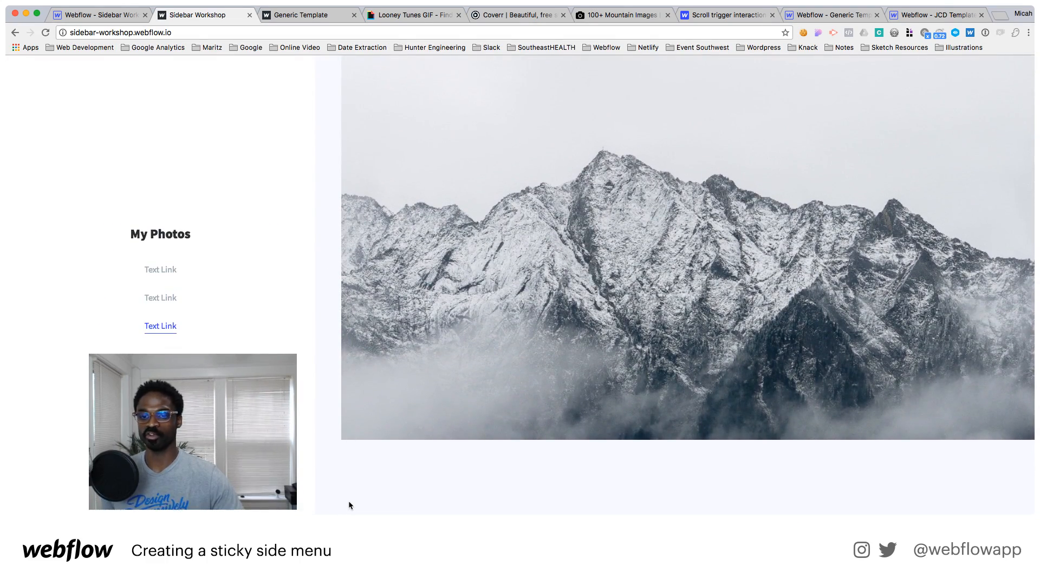
pyautogui.scroll(3, 349, 504)
pyautogui.scroll(15, 348, 499)
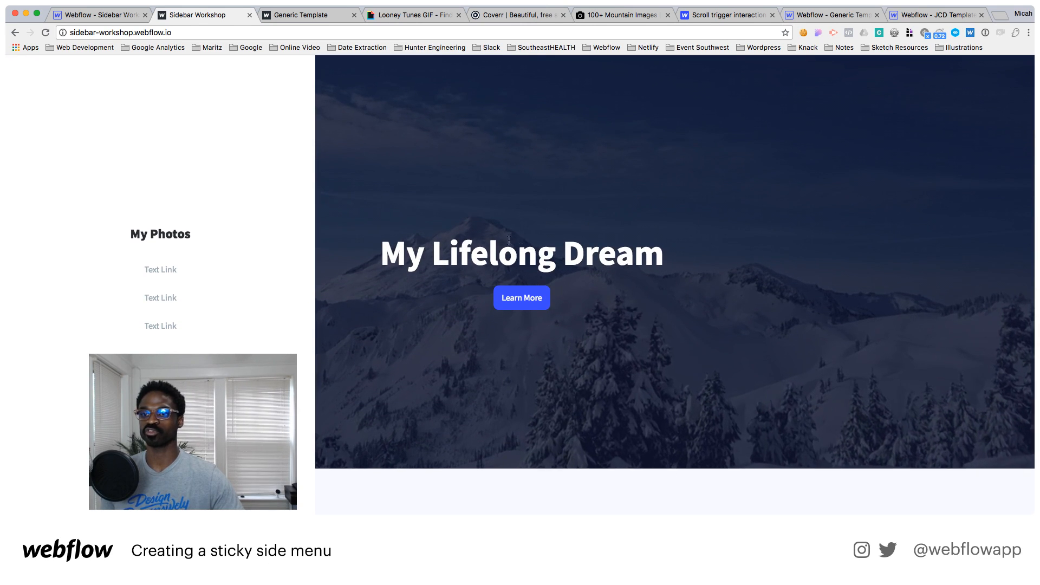
pyautogui.scroll(-6, 471, 241)
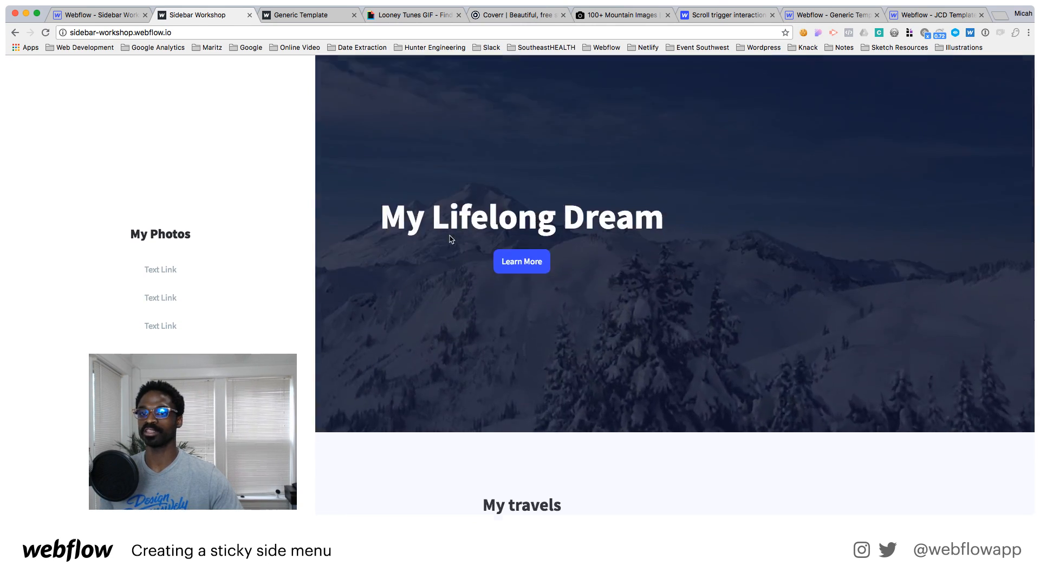
pyautogui.scroll(-4, 450, 237)
pyautogui.scroll(2, 450, 237)
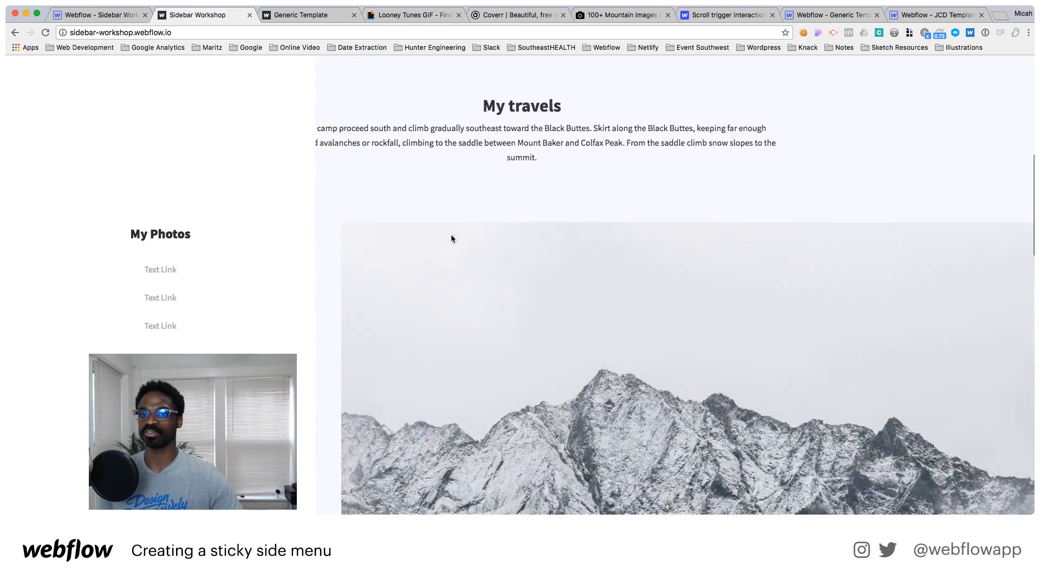
pyautogui.scroll(-5, 450, 237)
pyautogui.scroll(-1, 455, 236)
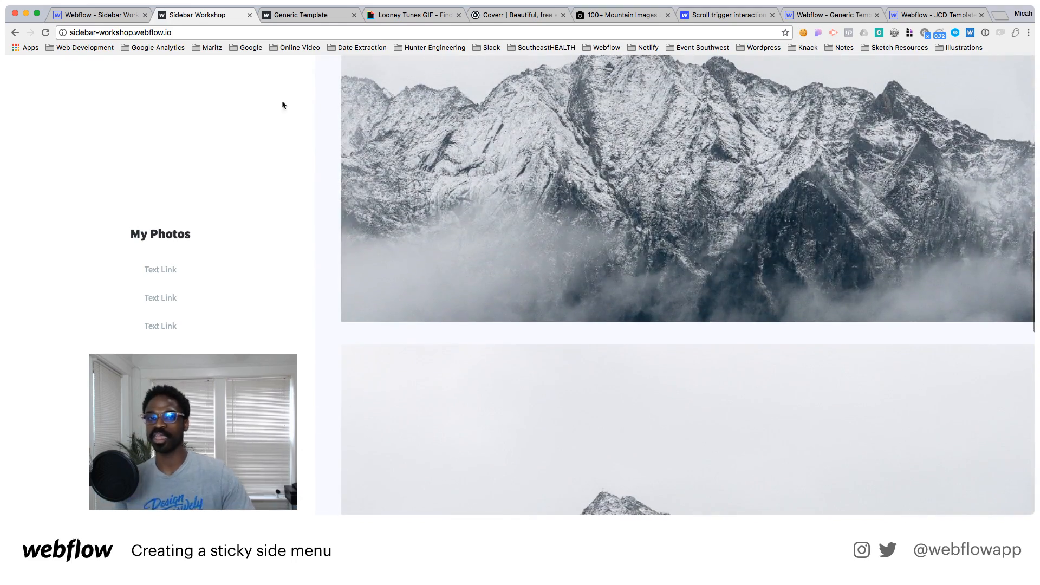
# Make c-selet's Scroll Into View trigger in the Webflow designer also start an animation when scrolled out of view, with a 100% offset
pyautogui.click(129, 18)
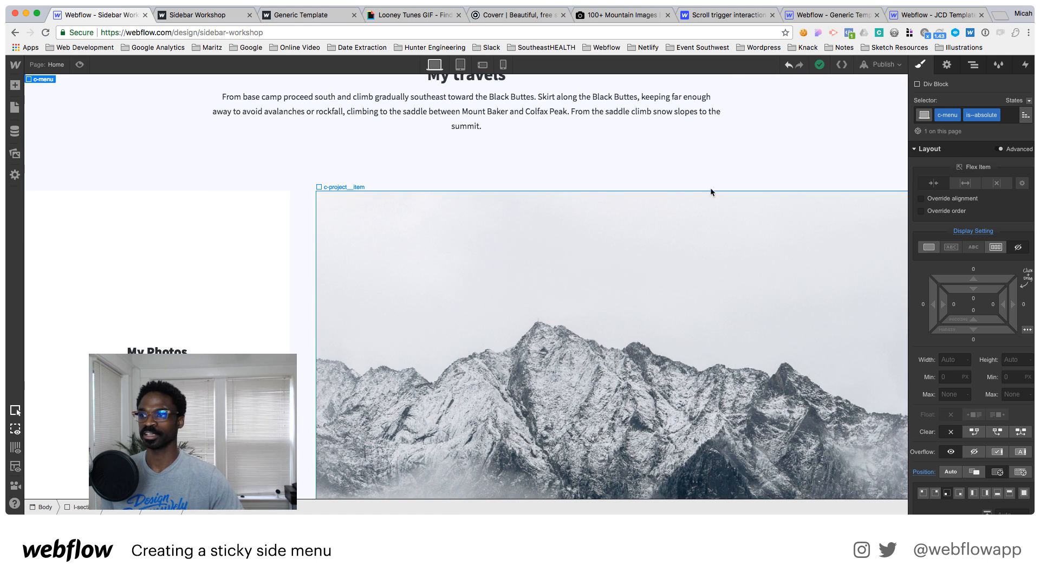
pyautogui.click(974, 65)
pyautogui.click(953, 209)
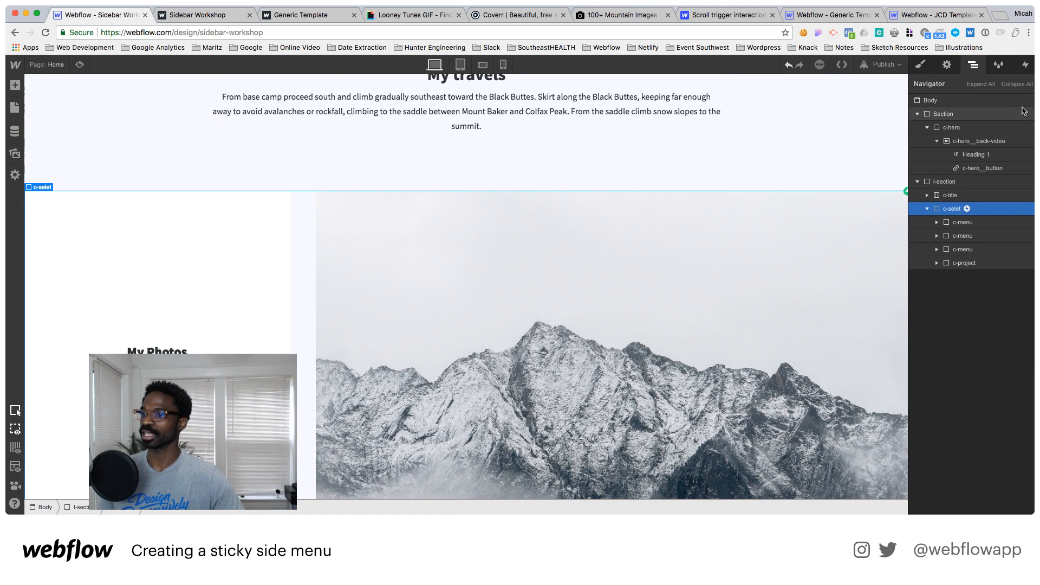
pyautogui.click(1025, 65)
pyautogui.click(1000, 130)
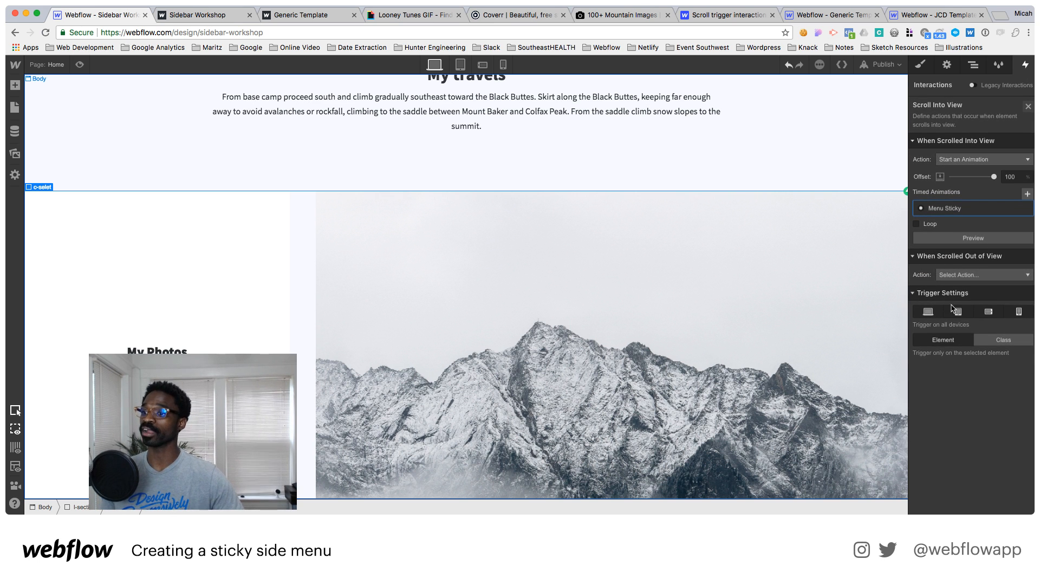
pyautogui.click(1003, 275)
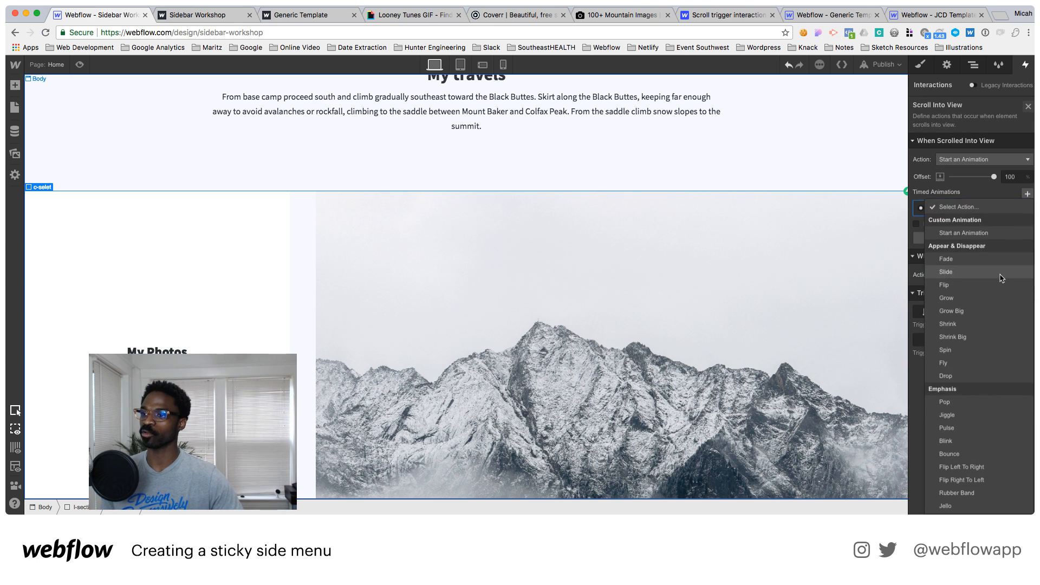
pyautogui.click(982, 237)
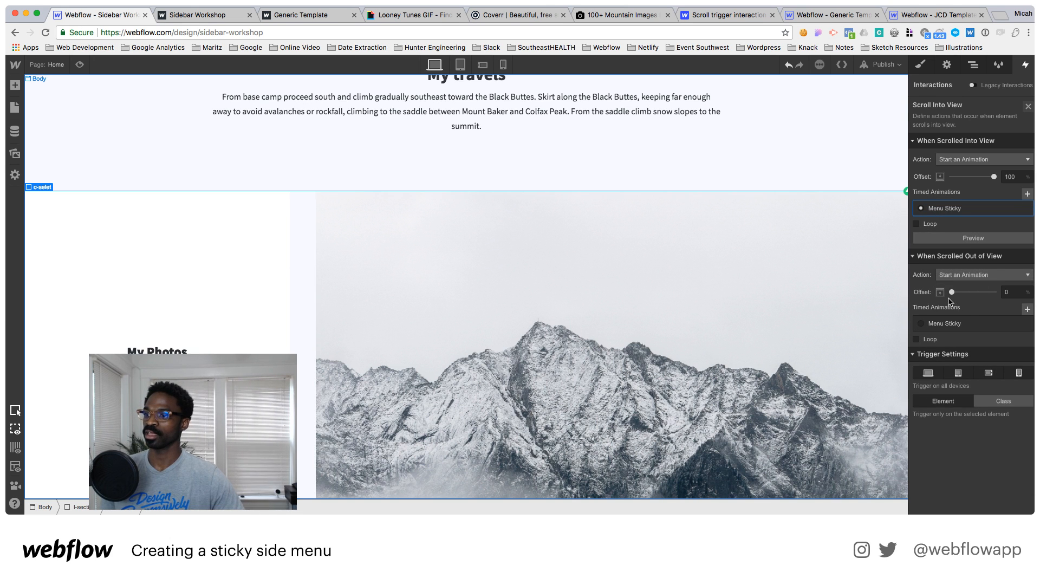
pyautogui.moveTo(952, 293); pyautogui.dragTo(1006, 295)
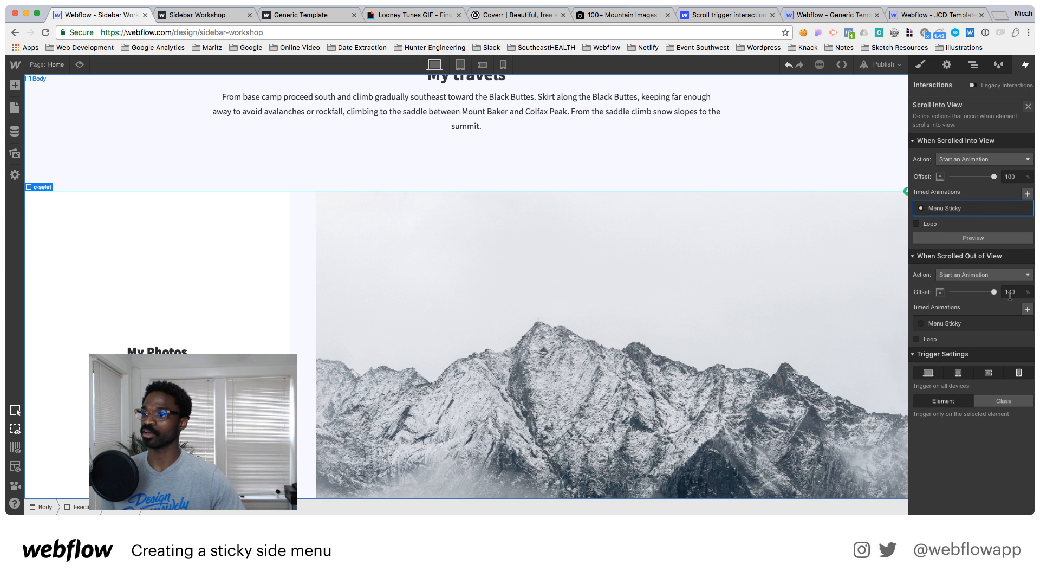
# Create a scrolled-out-of-view timed animation named Menu Unstick with a Hide/Show action setting the second c-menu's display to none
pyautogui.click(1027, 307)
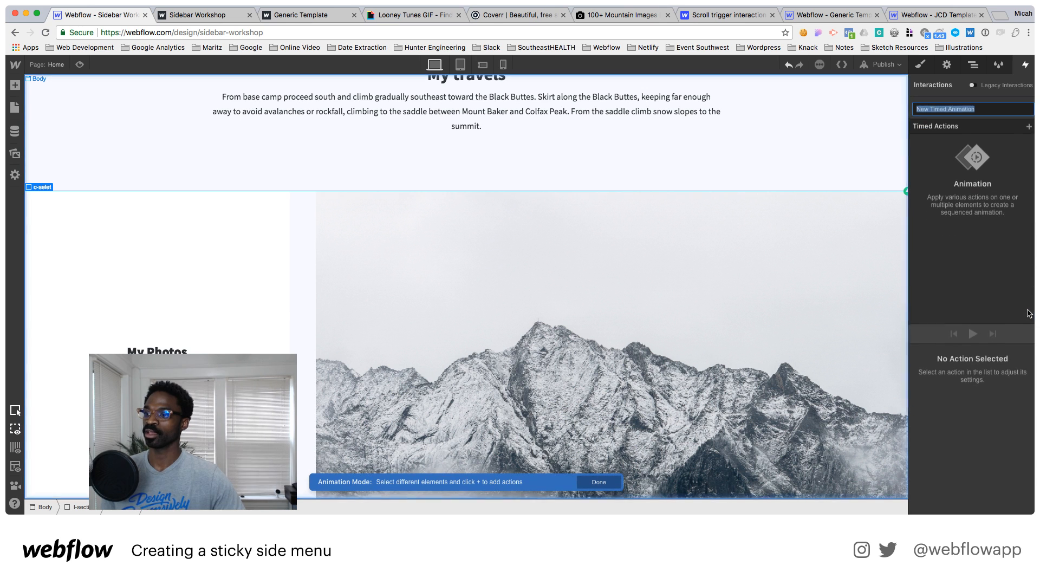
pyautogui.write('Menu Unstick')
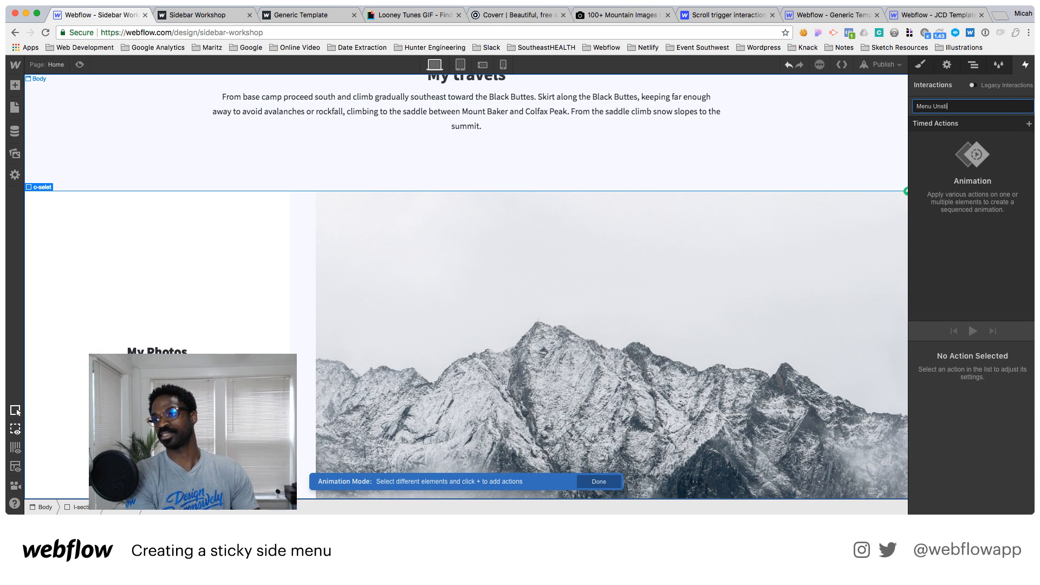
pyautogui.click(974, 72)
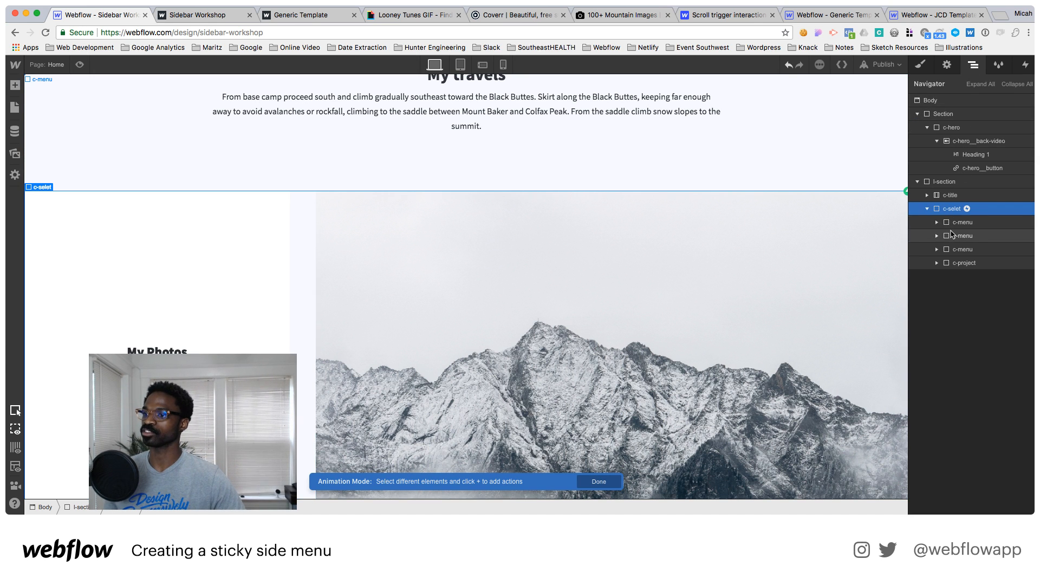
pyautogui.click(955, 235)
pyautogui.click(1025, 64)
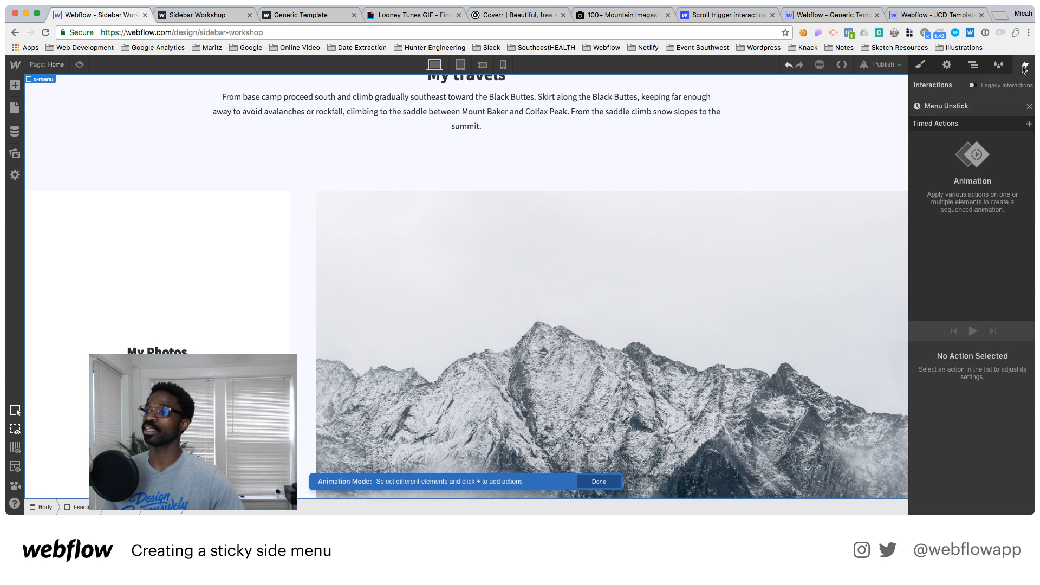
pyautogui.click(1028, 125)
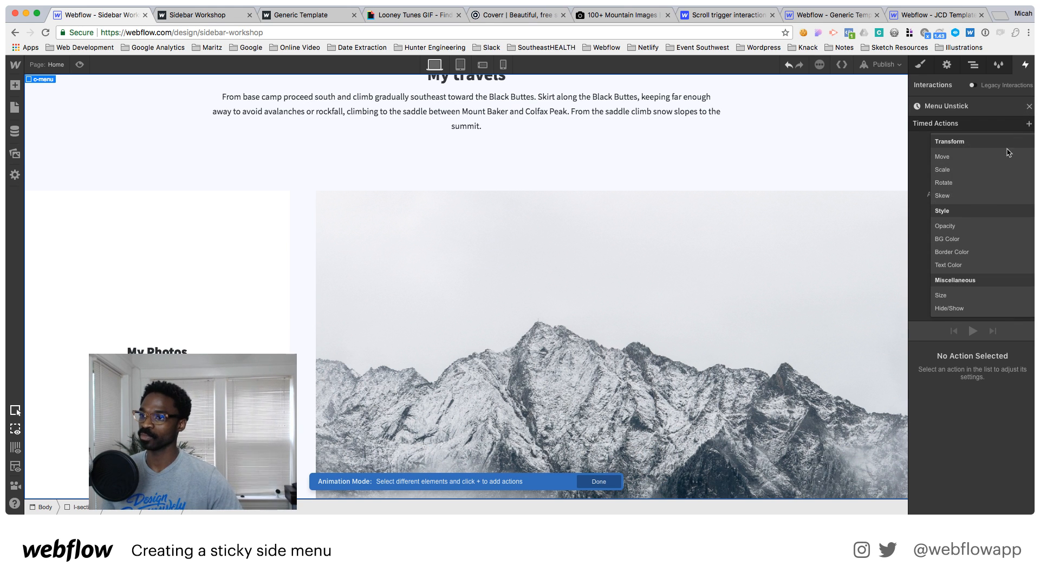
pyautogui.click(964, 306)
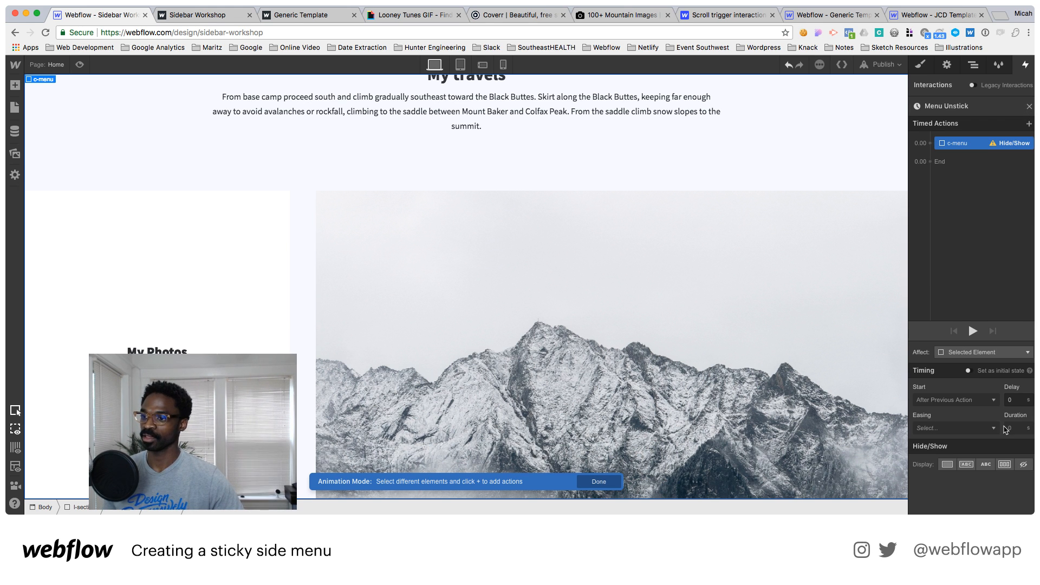
pyautogui.click(1023, 464)
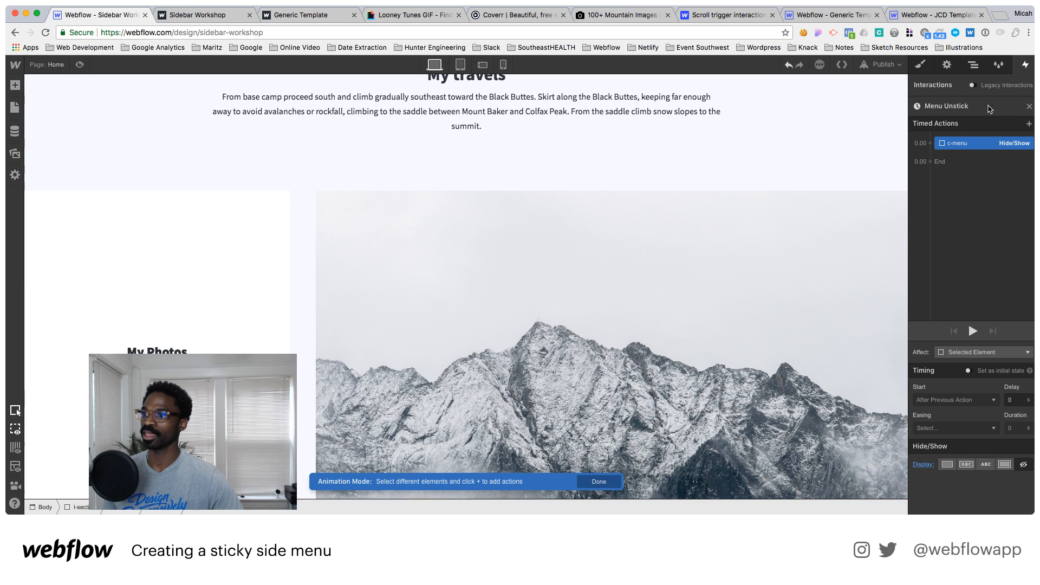
# Add a Hide/Show action to Menu Unstick that sets the third c-menu's display to block, and finish editing the animation
pyautogui.click(974, 64)
pyautogui.click(964, 250)
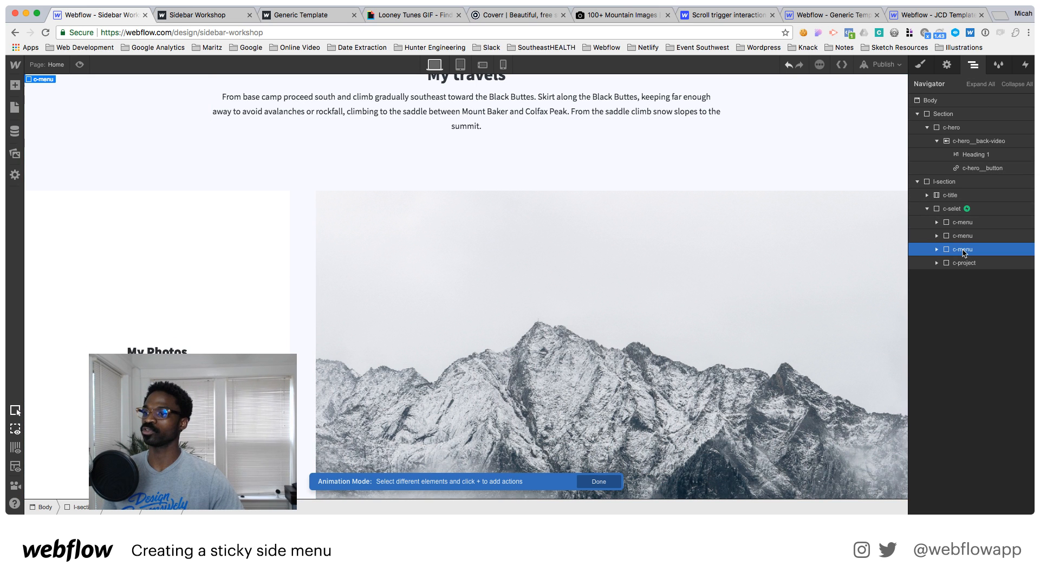
pyautogui.click(1025, 64)
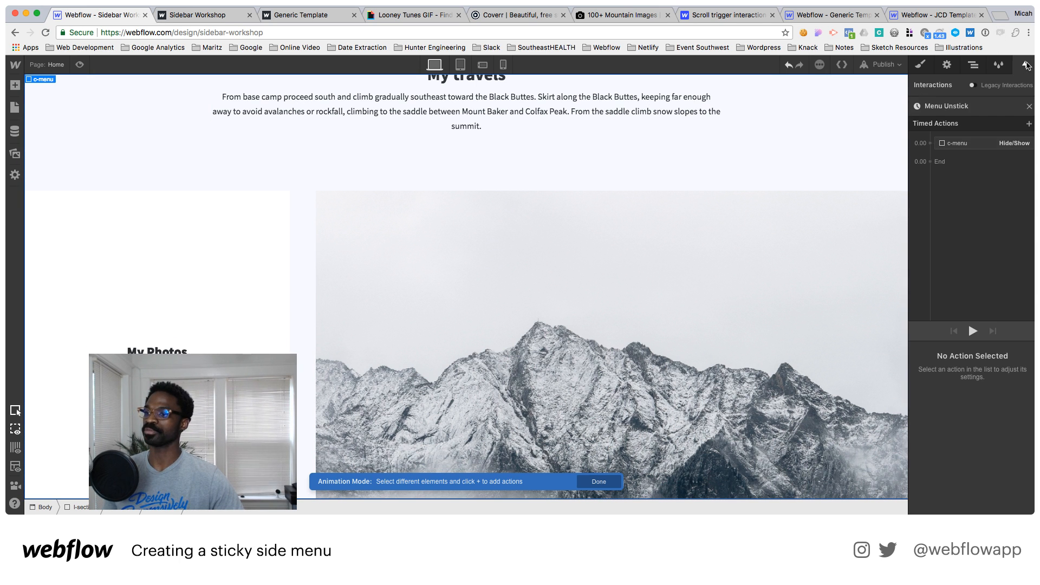
pyautogui.click(1028, 124)
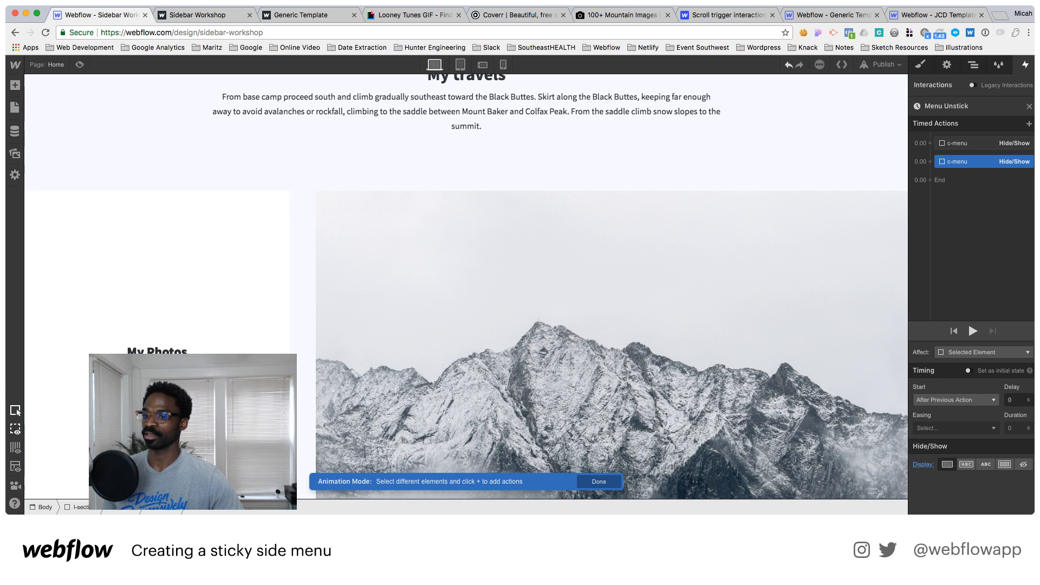
pyautogui.click(612, 482)
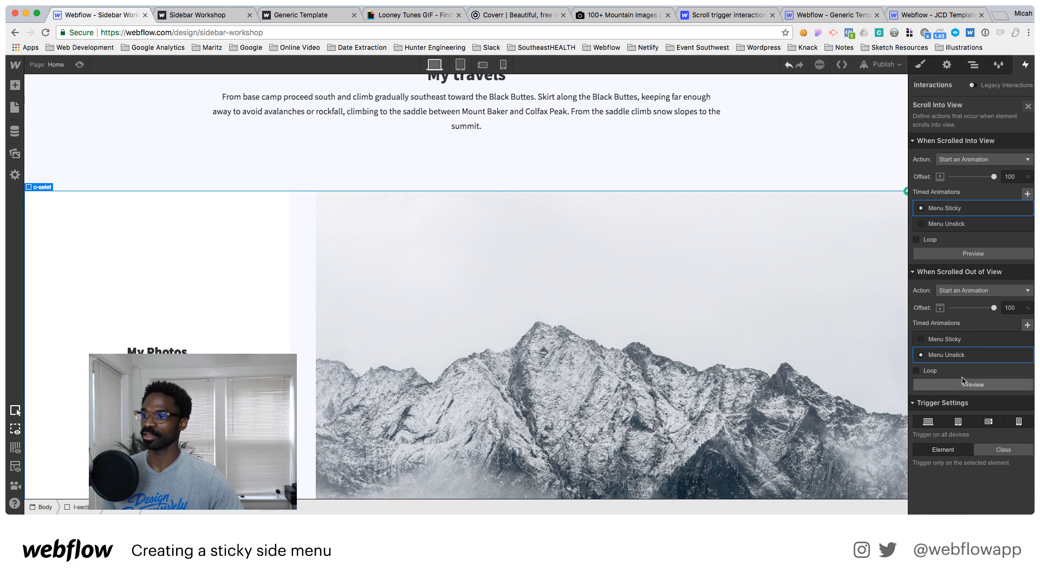
# Publish the site with the Menu Unstick animation to sidebar-workshop.webflow.io
pyautogui.click(887, 67)
pyautogui.click(826, 170)
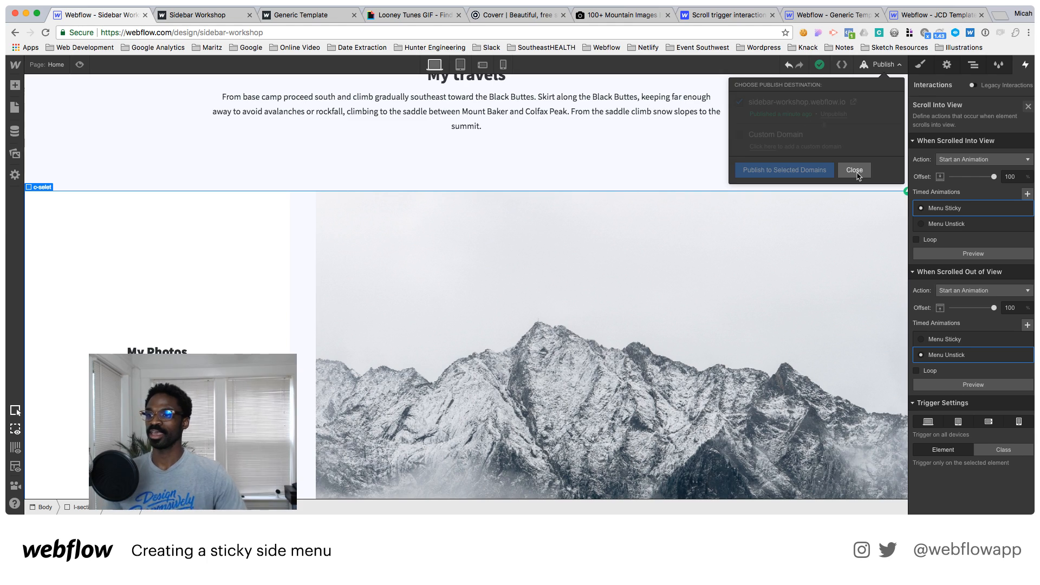
pyautogui.click(839, 170)
# Add a new Section directly inside Body, after the existing l-section
pyautogui.scroll(-5, 532, 294)
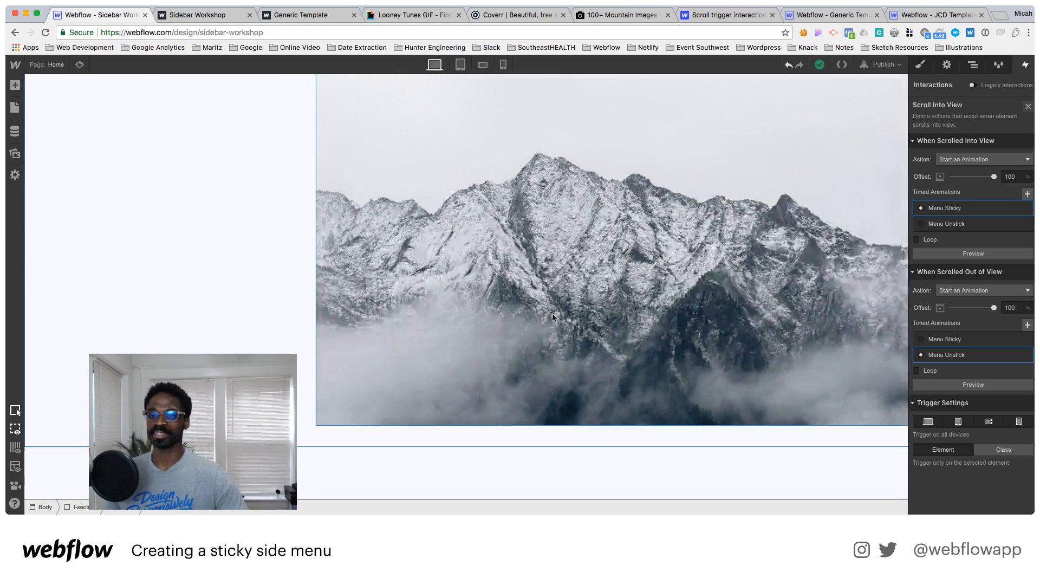
pyautogui.click(972, 65)
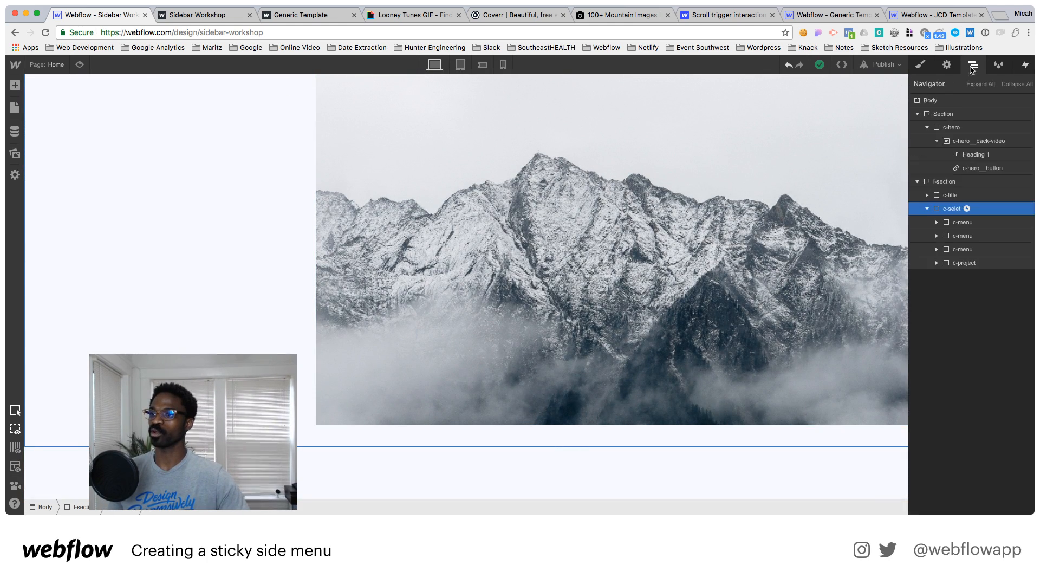
pyautogui.click(917, 181)
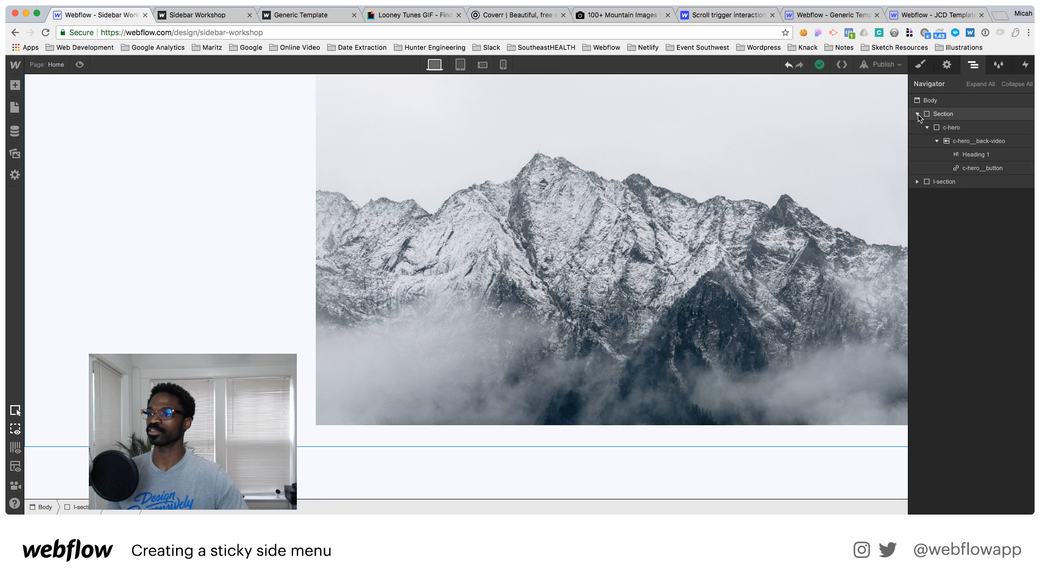
pyautogui.click(918, 114)
pyautogui.click(930, 100)
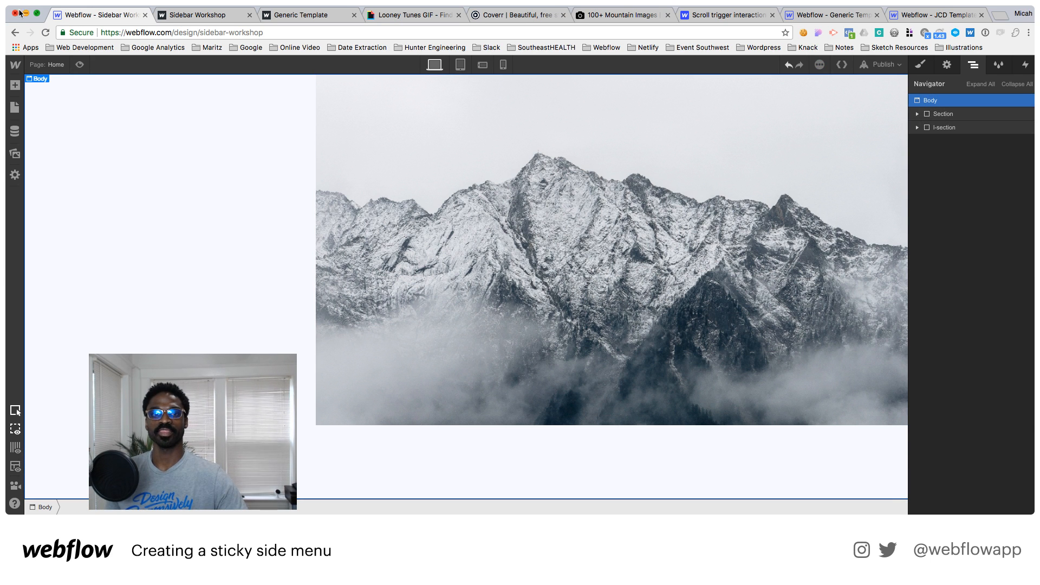
pyautogui.click(15, 85)
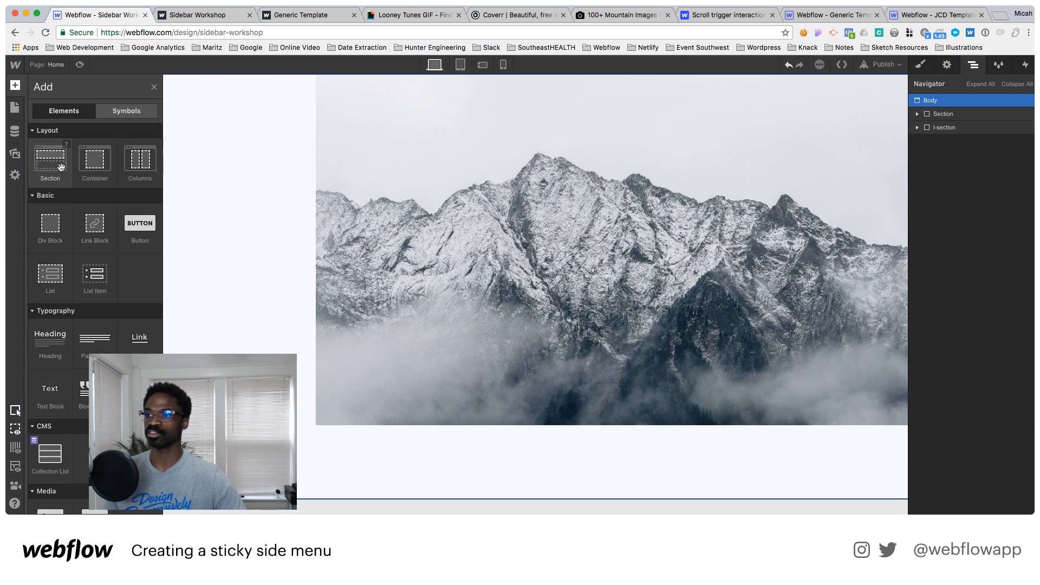
pyautogui.moveTo(52, 167); pyautogui.dragTo(915, 142)
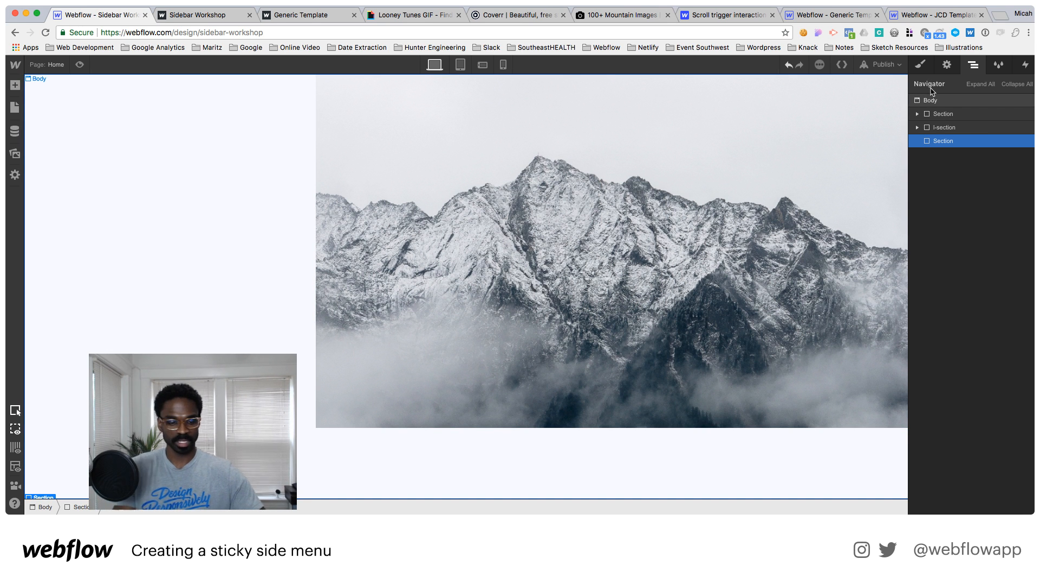
# Assign the existing l-section class to the new section
pyautogui.press('super+Return')
pyautogui.write('l')
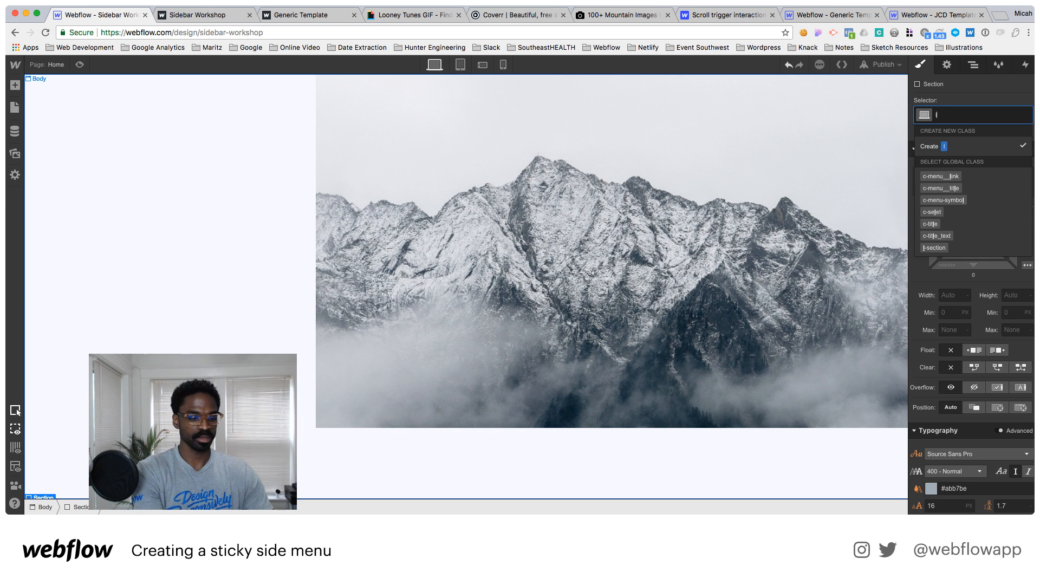
pyautogui.write('-se')
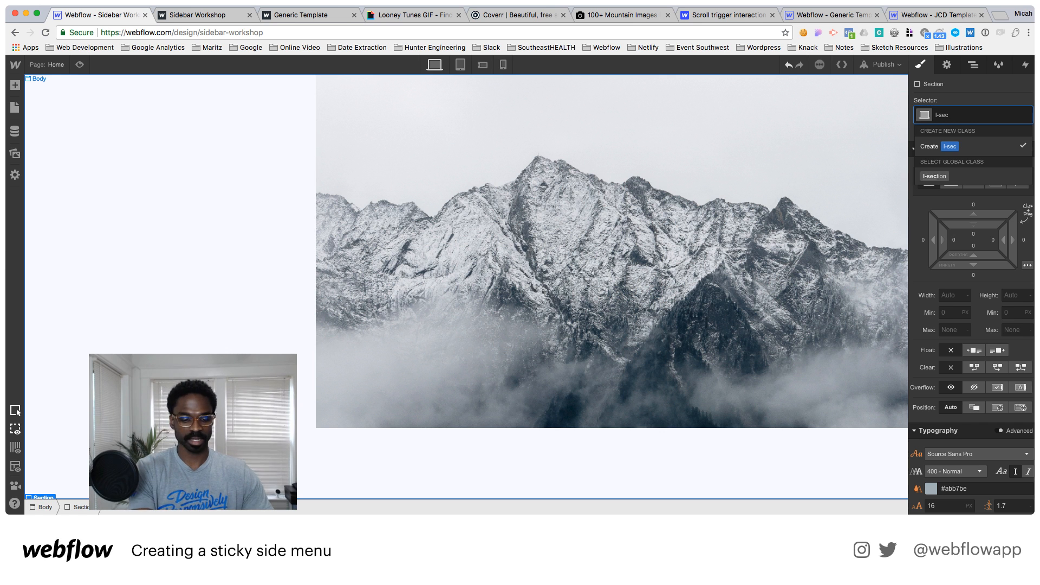
pyautogui.write('c')
pyautogui.press('Return')
# Add a Container with the new class c-footer inside the new section and centre-align its text
pyautogui.scroll(-3, 393, 388)
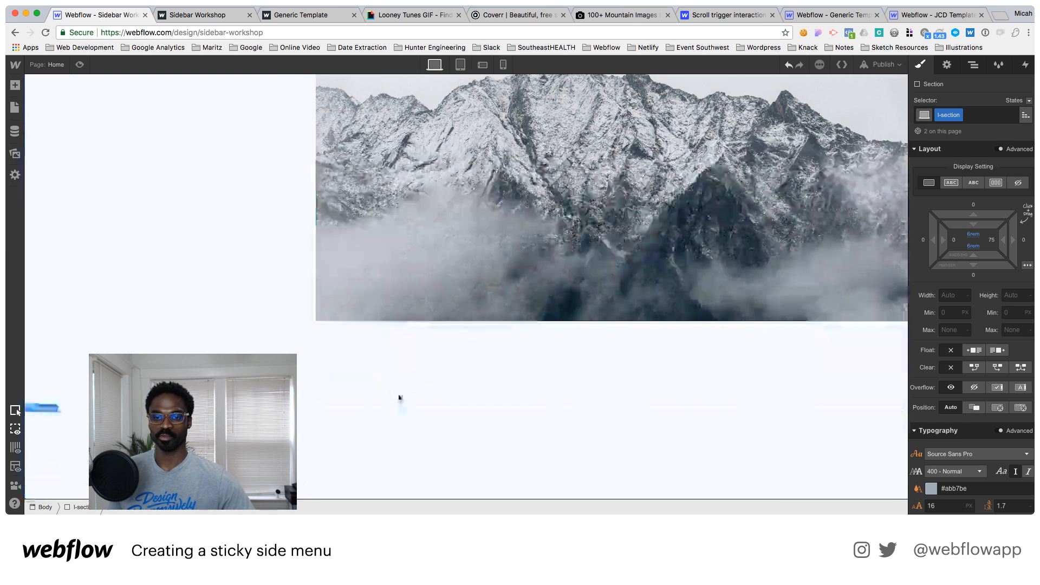
pyautogui.click(15, 85)
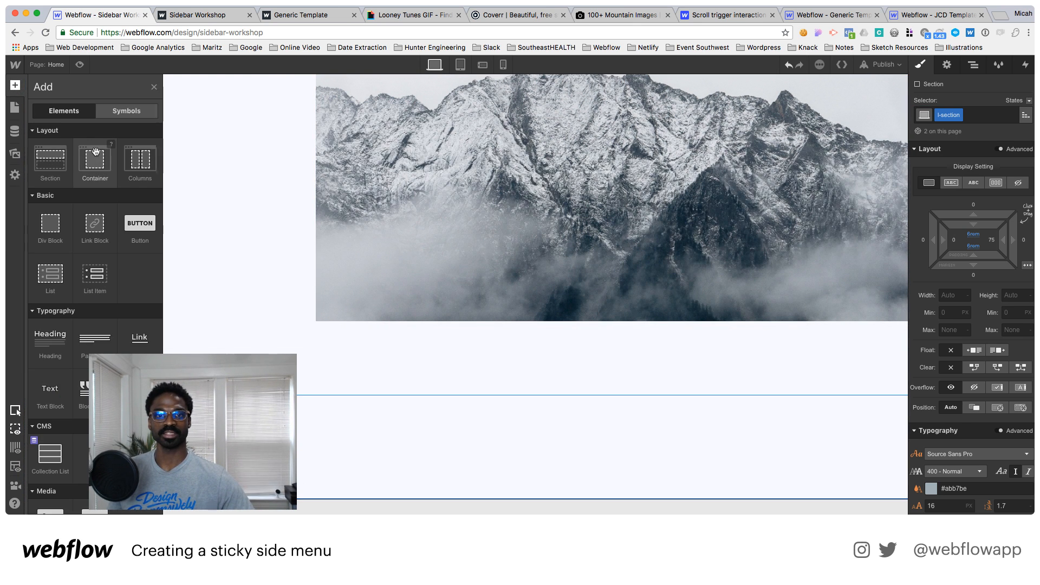
pyautogui.moveTo(247, 288); pyautogui.dragTo(391, 465)
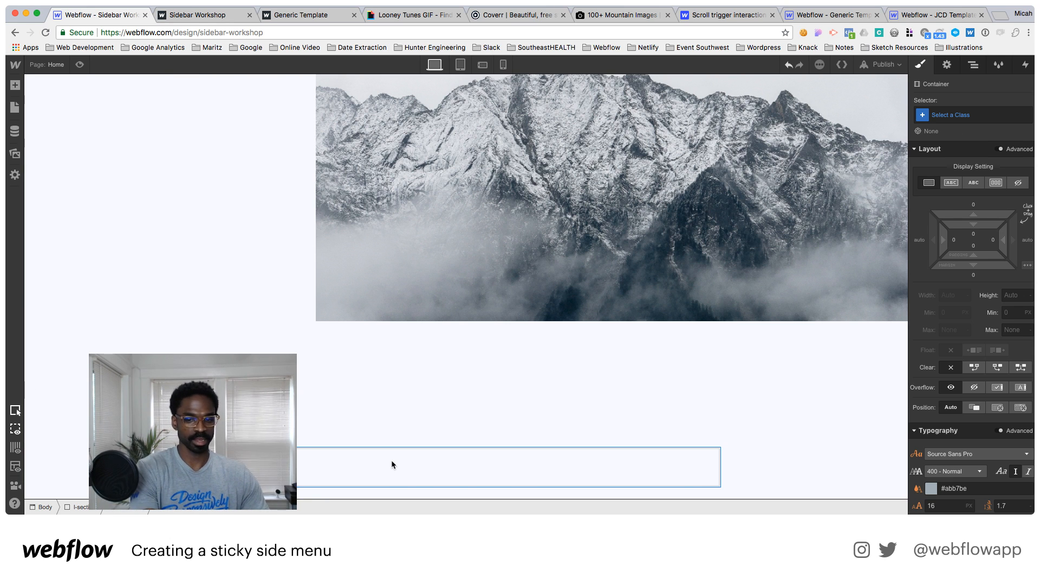
pyautogui.press('super+Return')
pyautogui.write('c-footer')
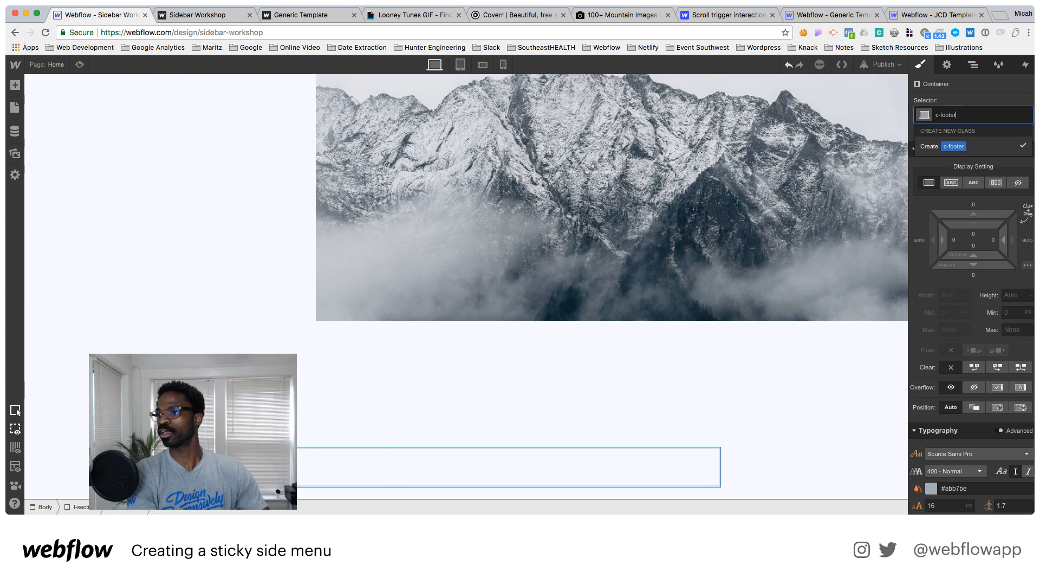
pyautogui.press('Return')
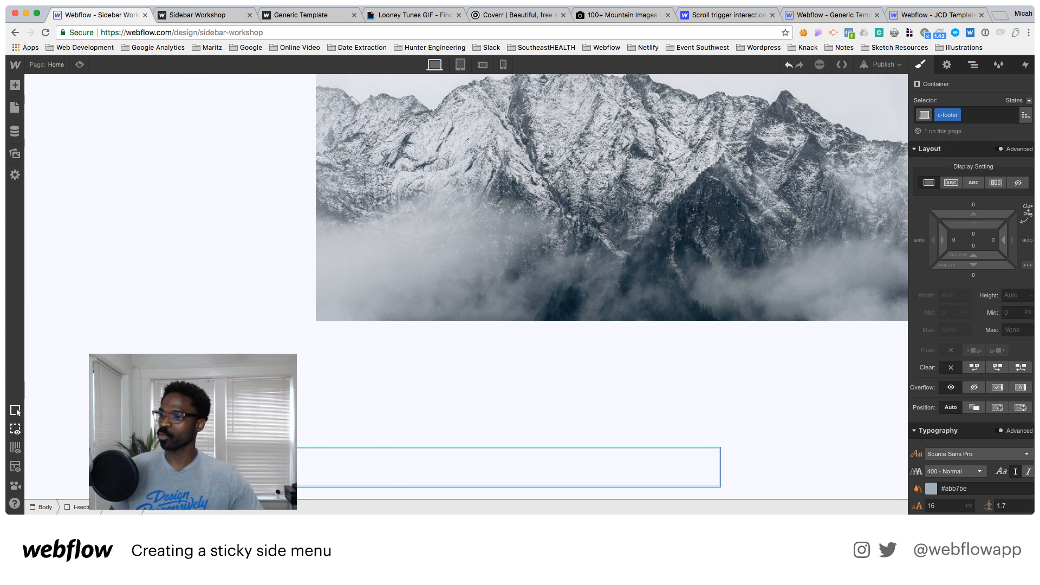
pyautogui.scroll(-3, 928, 475)
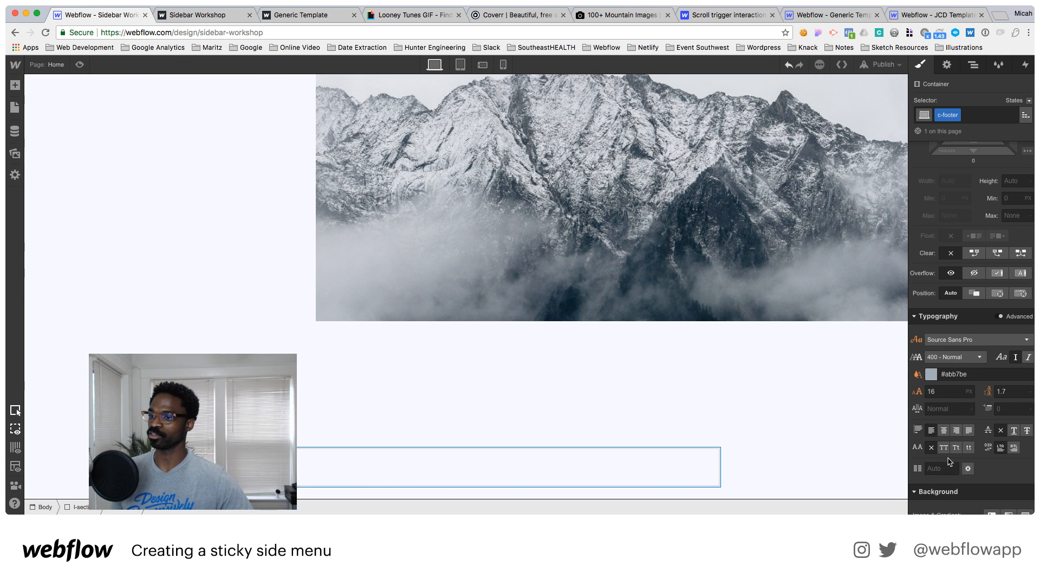
pyautogui.click(943, 430)
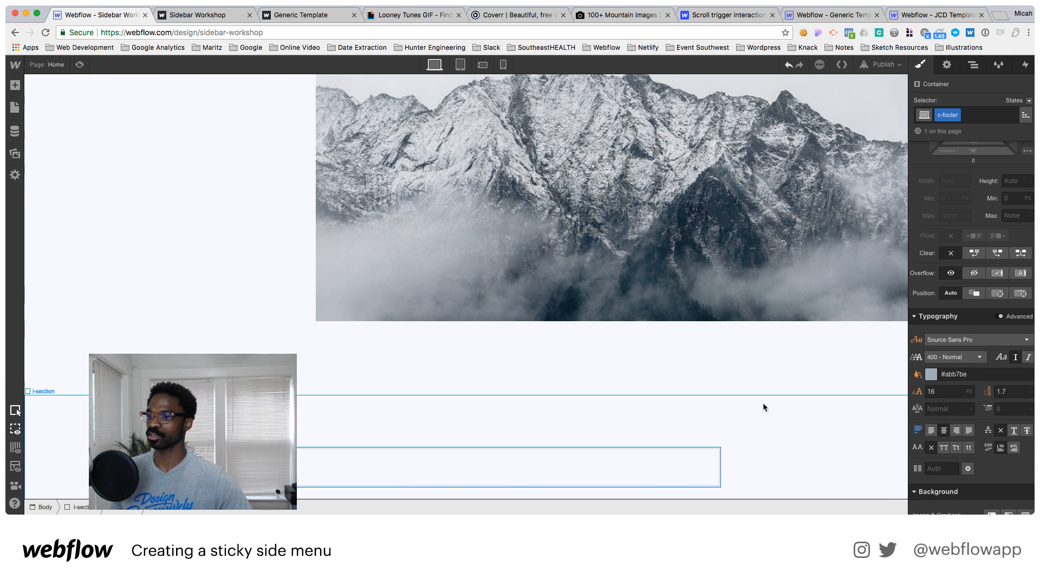
# Place a Text Block inside the c-footer container with the text "Copyright Ilovehiking.com"
pyautogui.click(16, 87)
pyautogui.moveTo(52, 394); pyautogui.dragTo(482, 464)
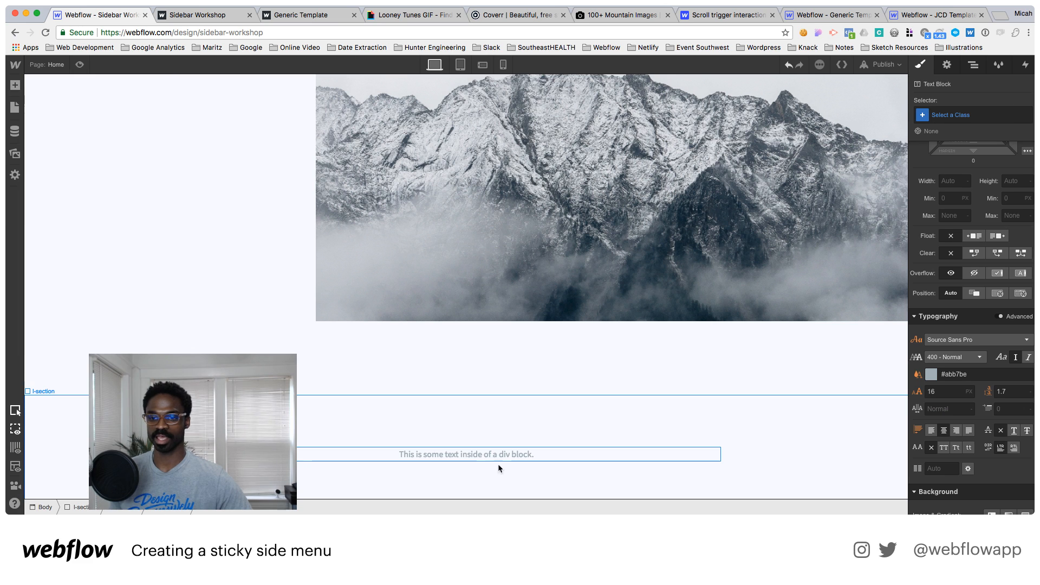
pyautogui.doubleClick(472, 456)
pyautogui.write('d')
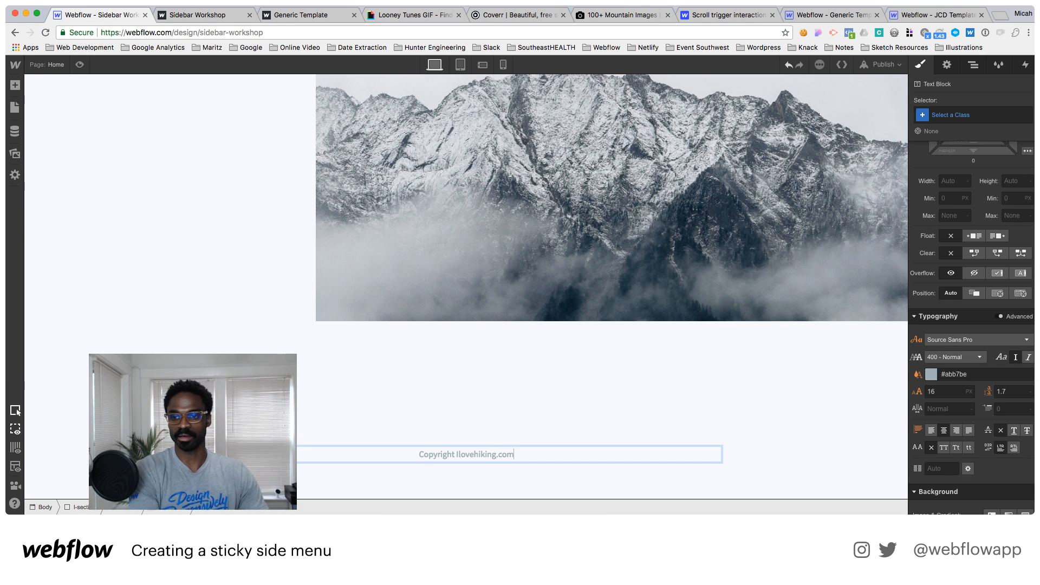
# Publish the site with the new footer and reload the live Sidebar Workshop page from its hero
pyautogui.click(881, 64)
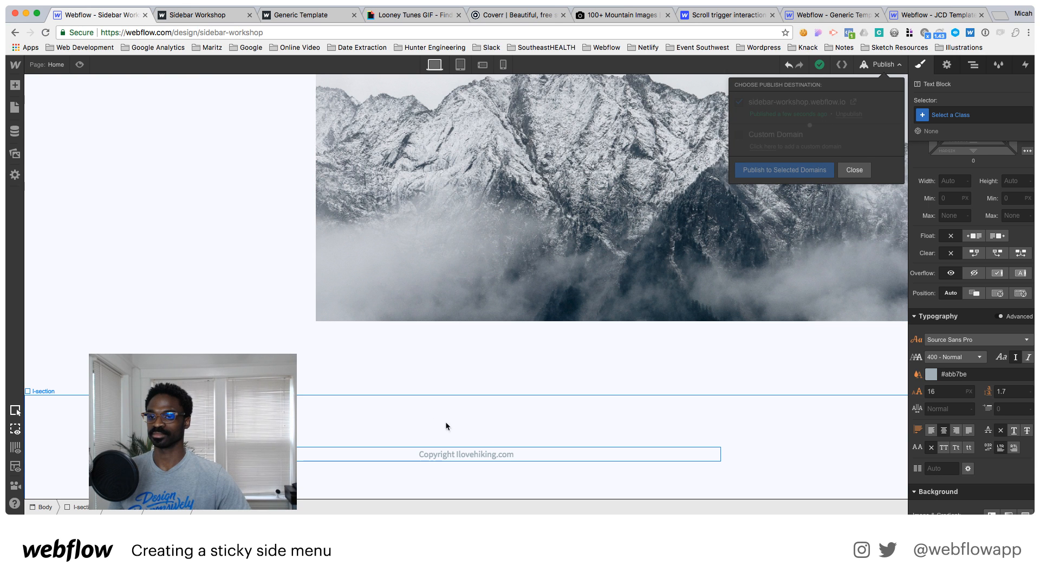
pyautogui.click(198, 16)
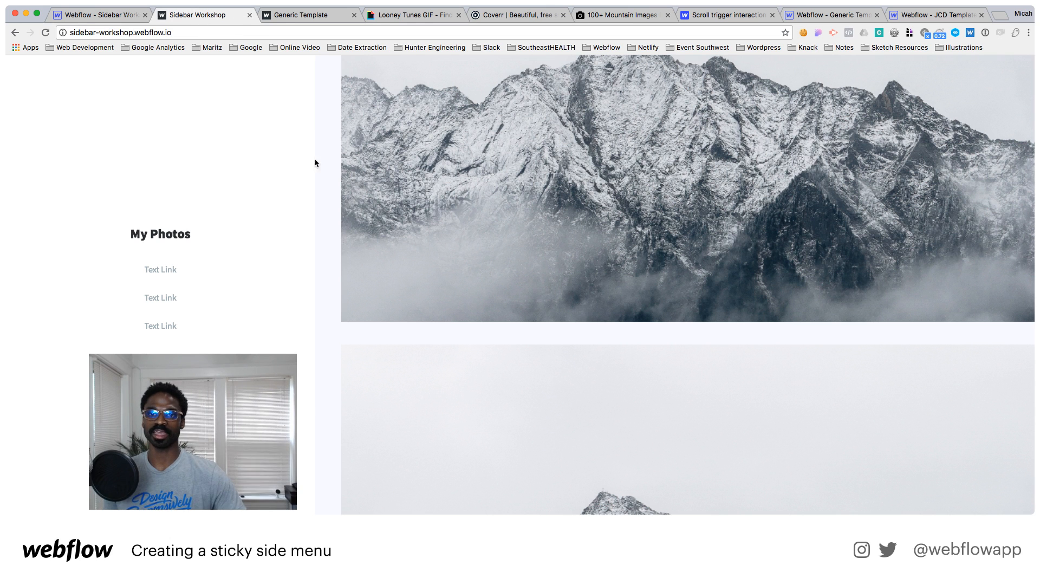
pyautogui.scroll(10, 235, 158)
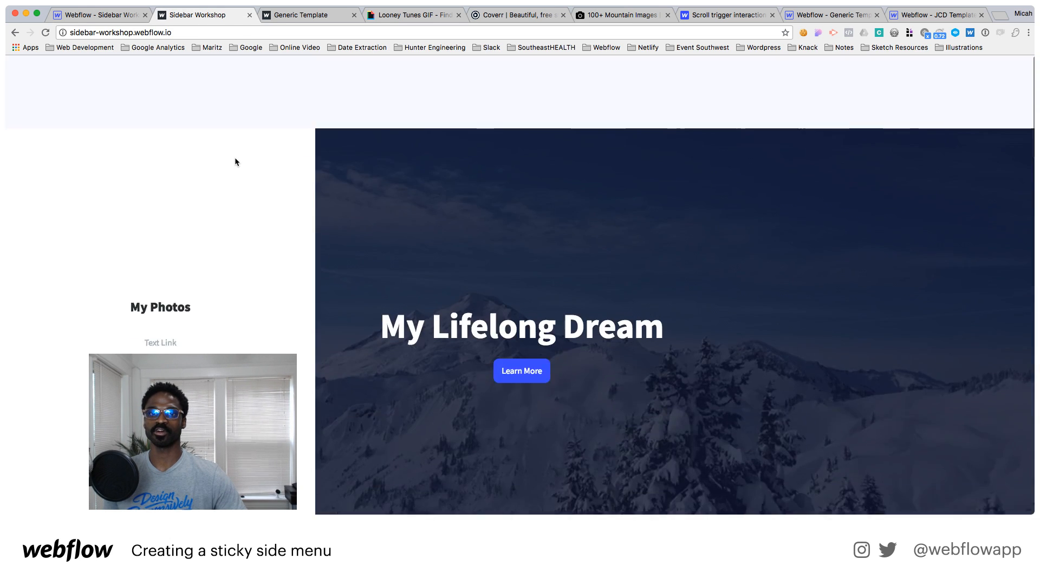
pyautogui.press('super+r')
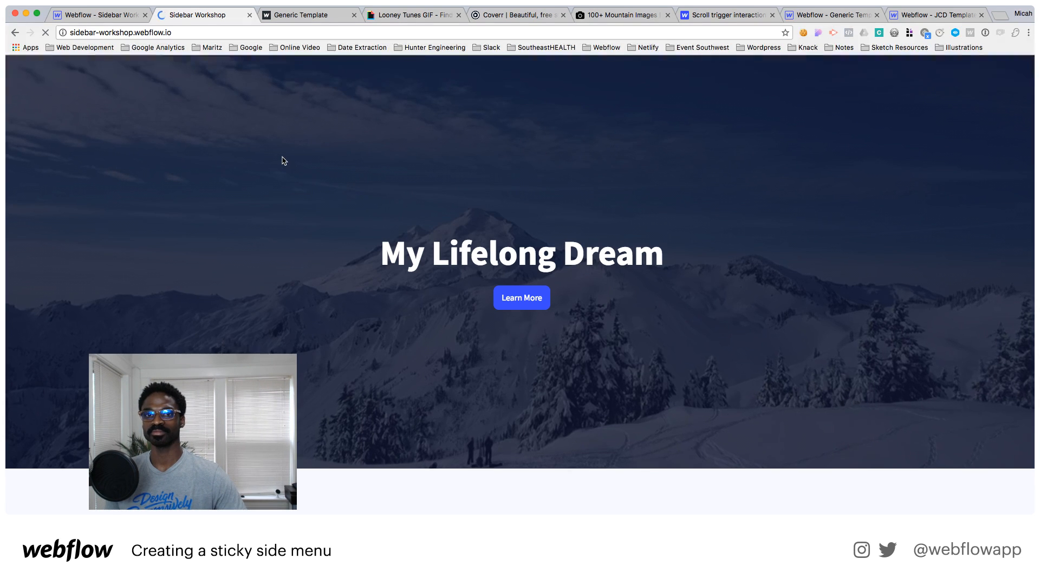
# Examine how the side menu behaves on the live page from the hero down to the footer and back up through the photos
pyautogui.scroll(-6, 281, 160)
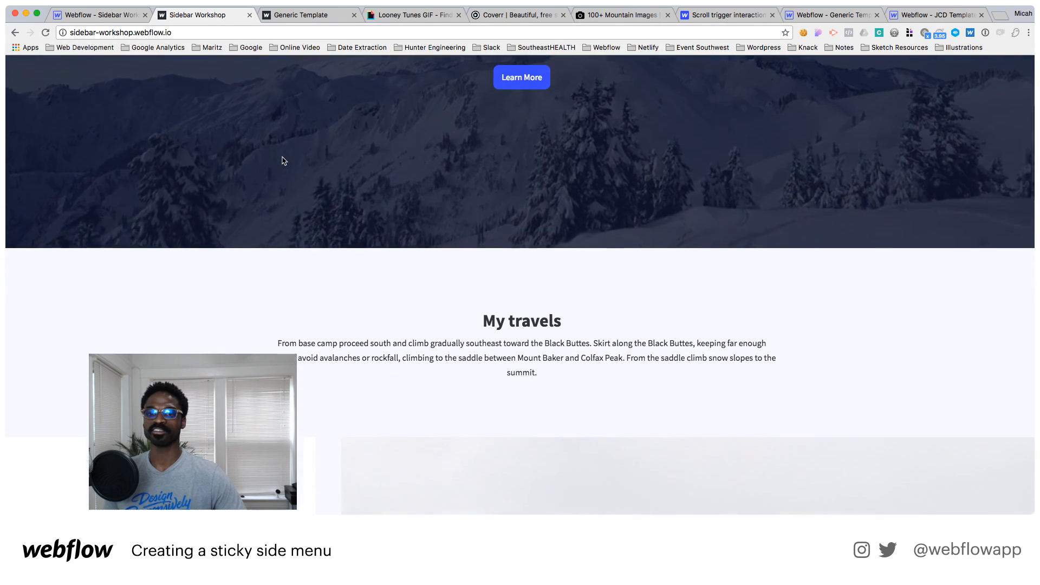
pyautogui.scroll(-3, 282, 160)
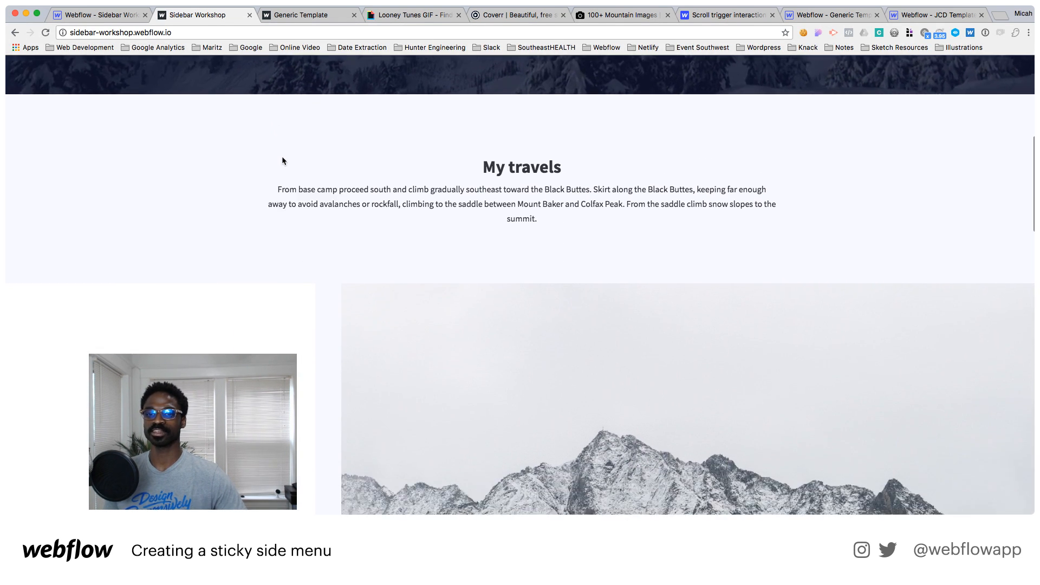
pyautogui.scroll(-3, 282, 156)
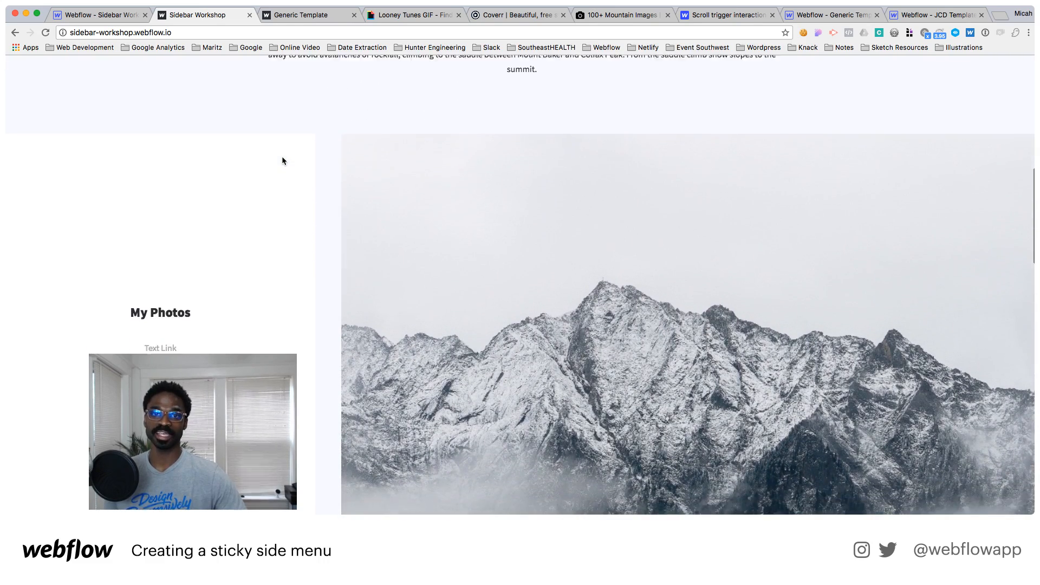
pyautogui.scroll(-8, 278, 94)
pyautogui.scroll(-10, 277, 97)
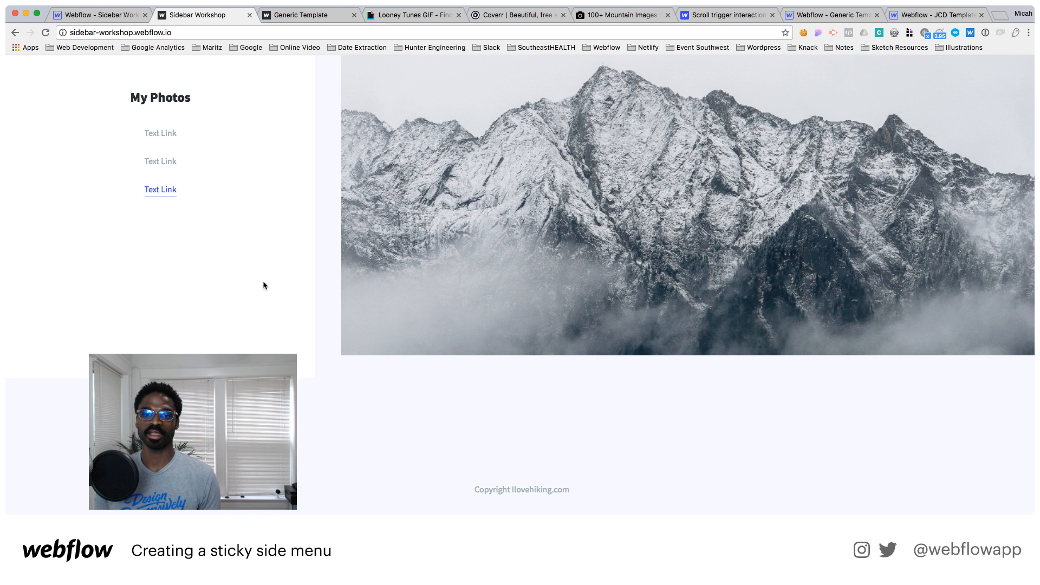
pyautogui.scroll(-1, 275, 252)
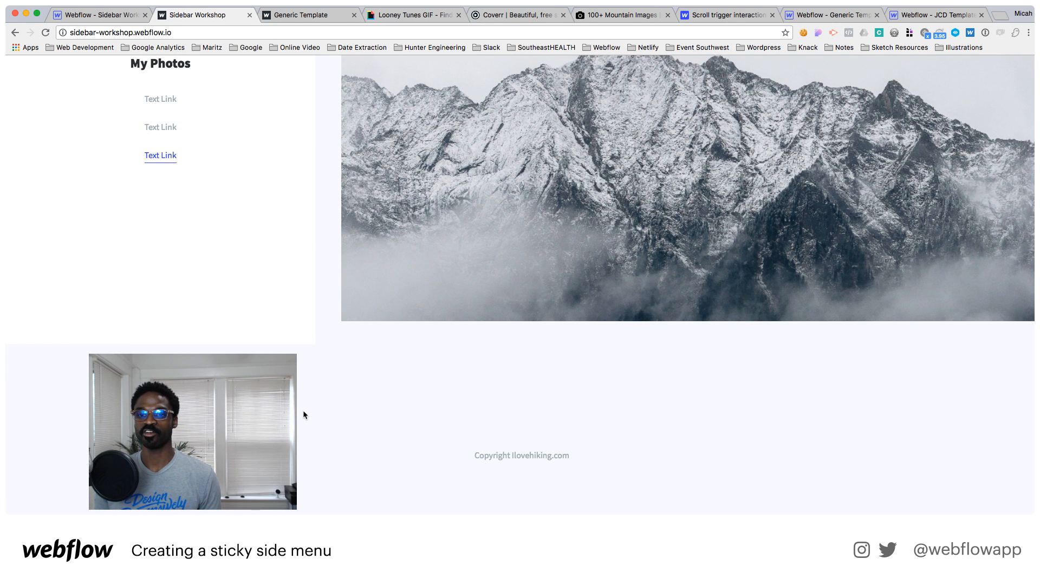
pyautogui.scroll(5, 303, 414)
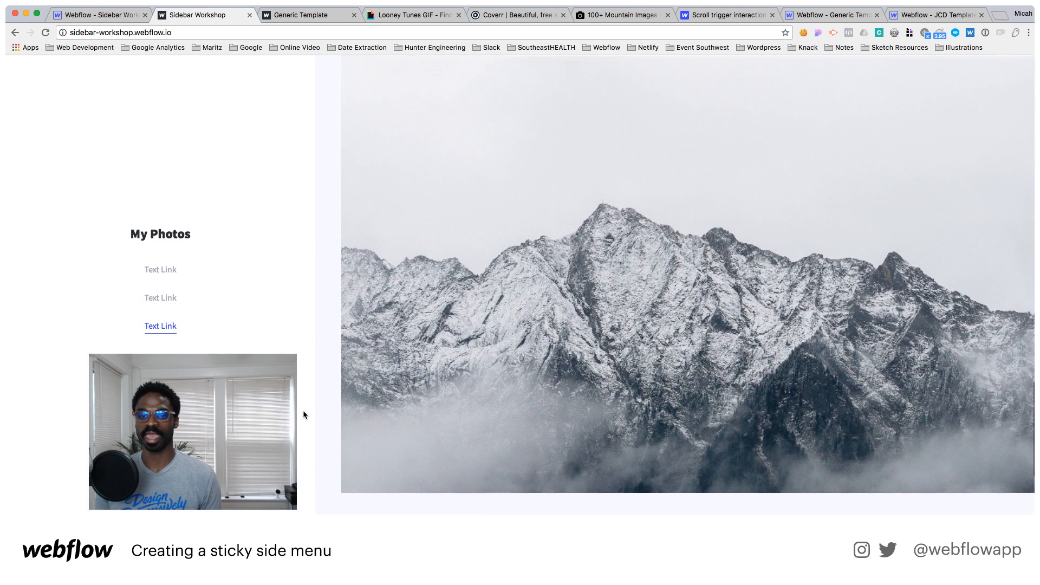
pyautogui.scroll(4, 303, 415)
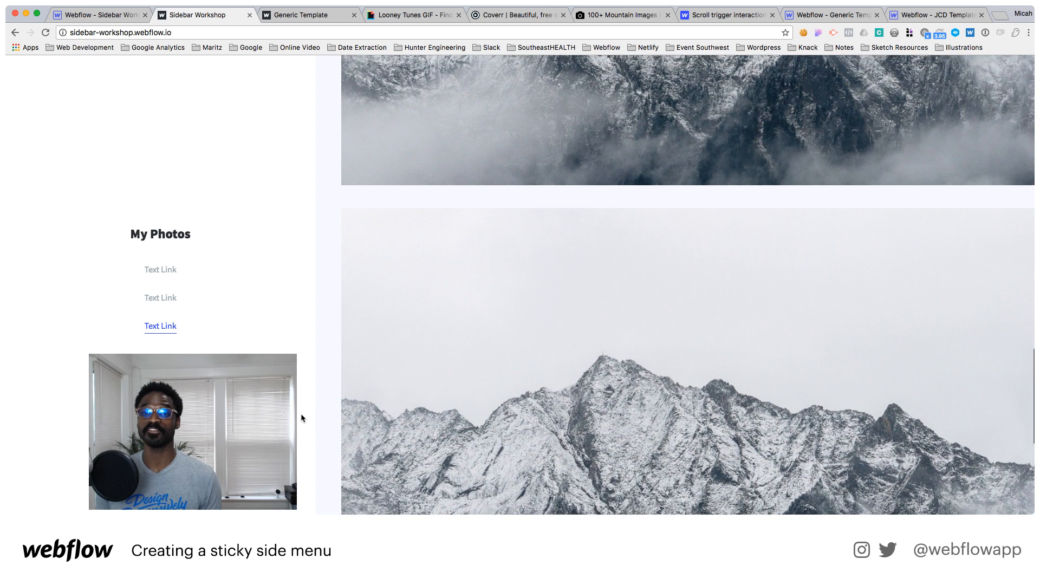
pyautogui.scroll(11, 301, 414)
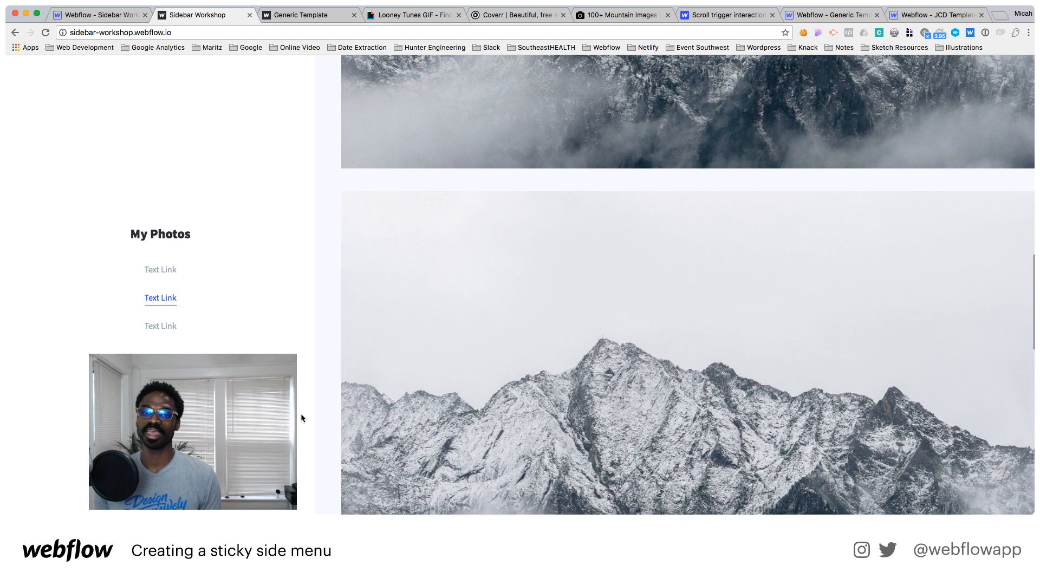
pyautogui.scroll(10, 300, 414)
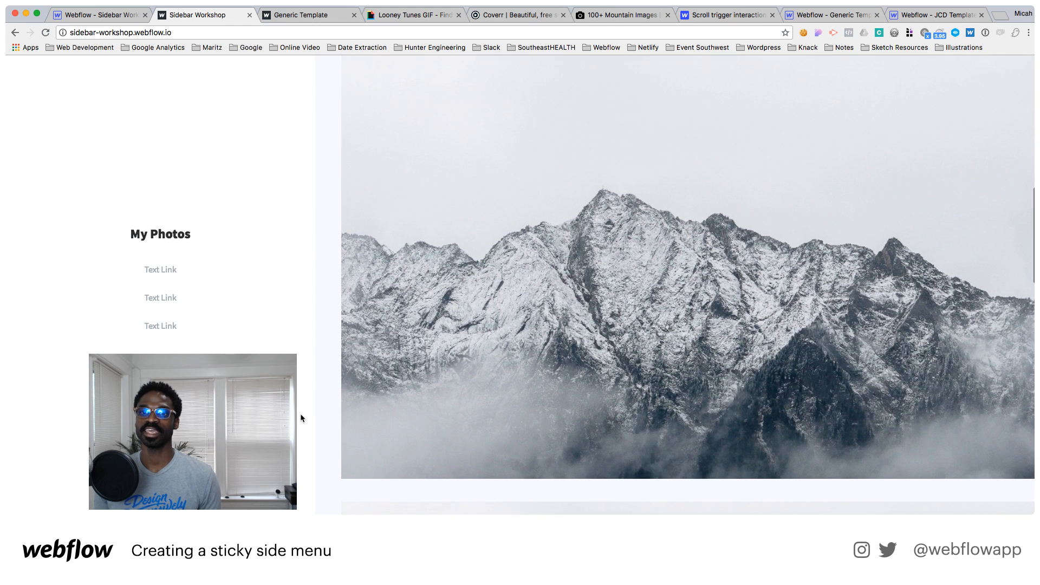
# Review the live page once more by going up to the hero, down through the photos and back up
pyautogui.scroll(8, 300, 414)
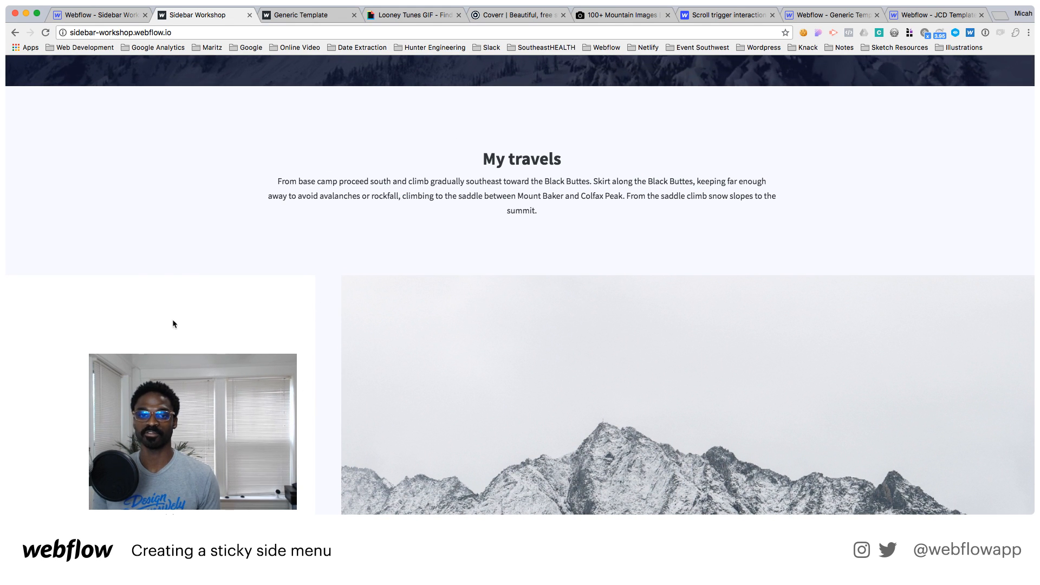
pyautogui.scroll(12, 183, 330)
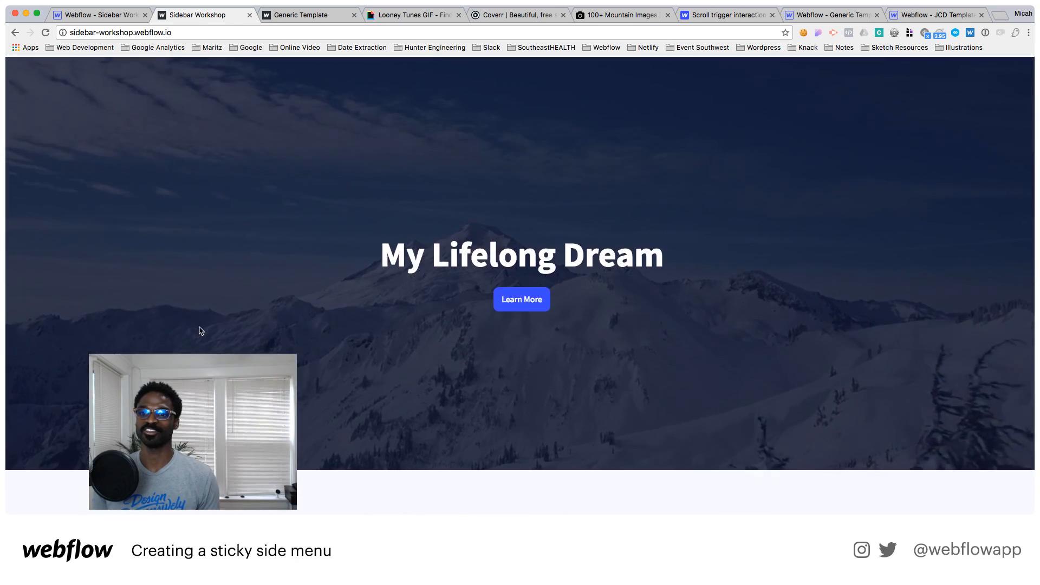
pyautogui.scroll(-20, 201, 331)
pyautogui.scroll(20, 201, 332)
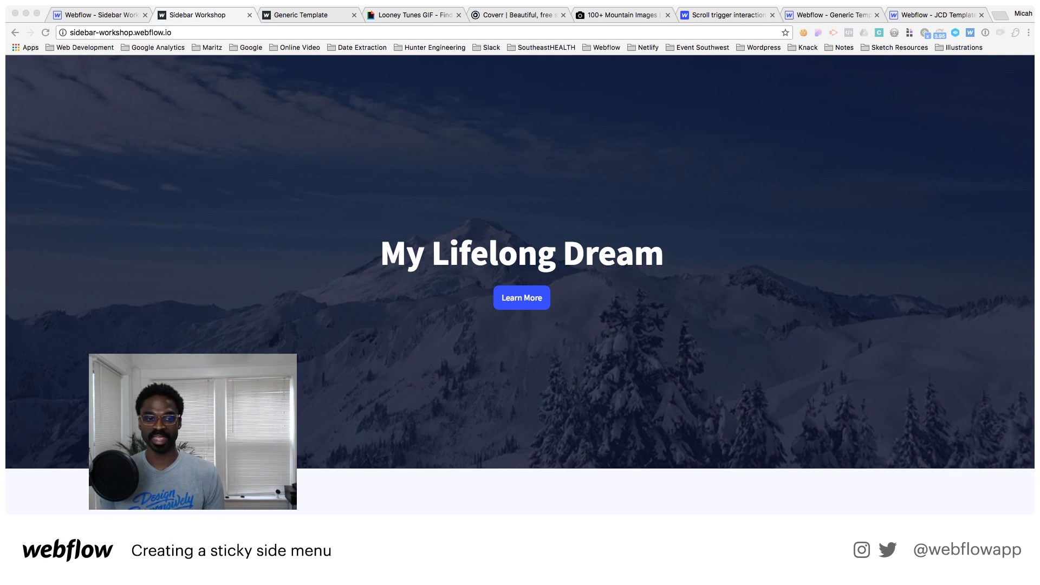
# Return to the Webflow Designer and view the menu and photo area in the tablet and phone landscape breakpoints
pyautogui.click(125, 16)
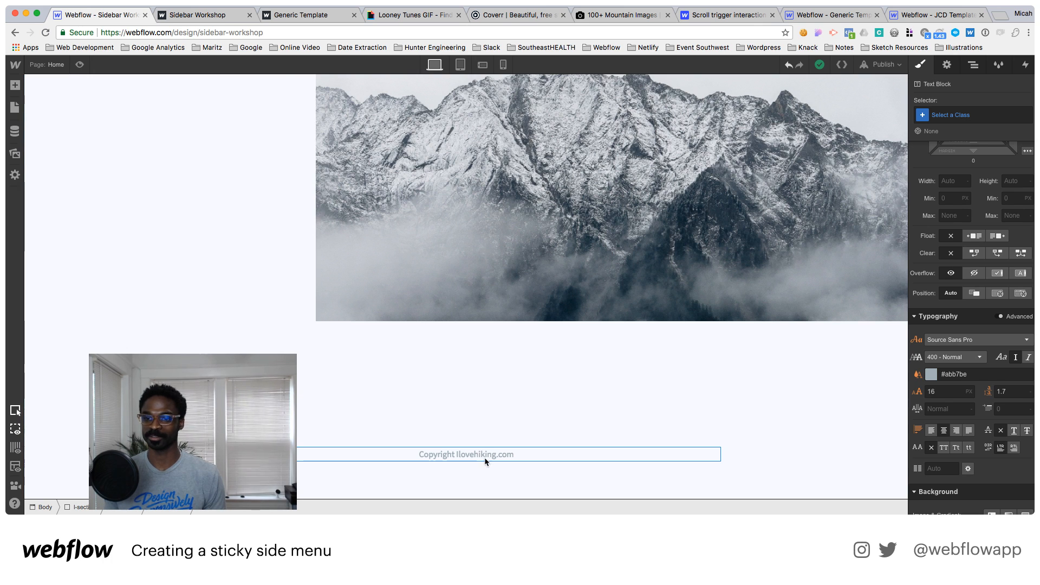
pyautogui.scroll(20, 483, 454)
pyautogui.scroll(-3, 483, 454)
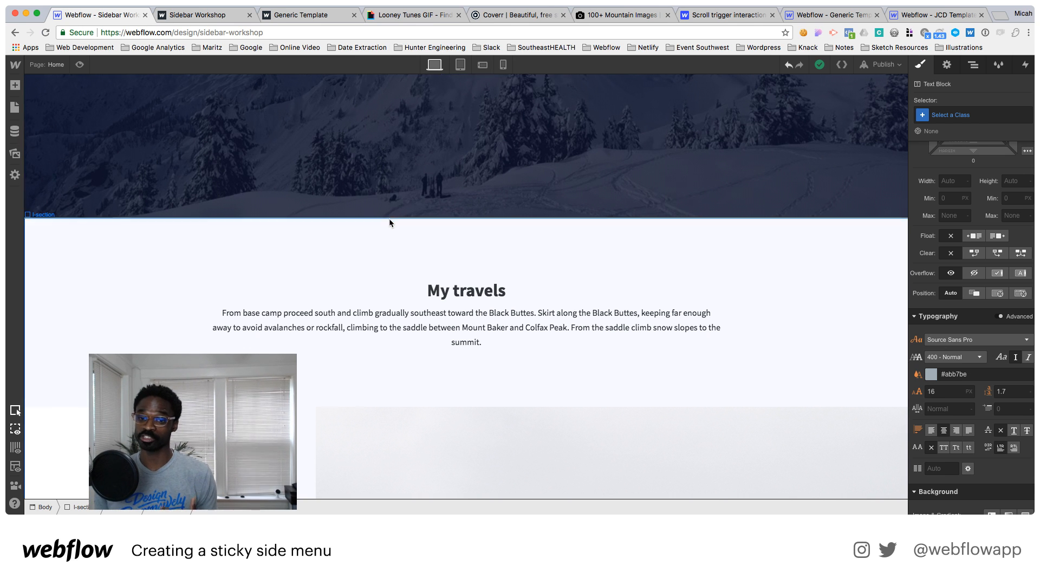
pyautogui.scroll(-3, 390, 221)
pyautogui.press('super+Tab')
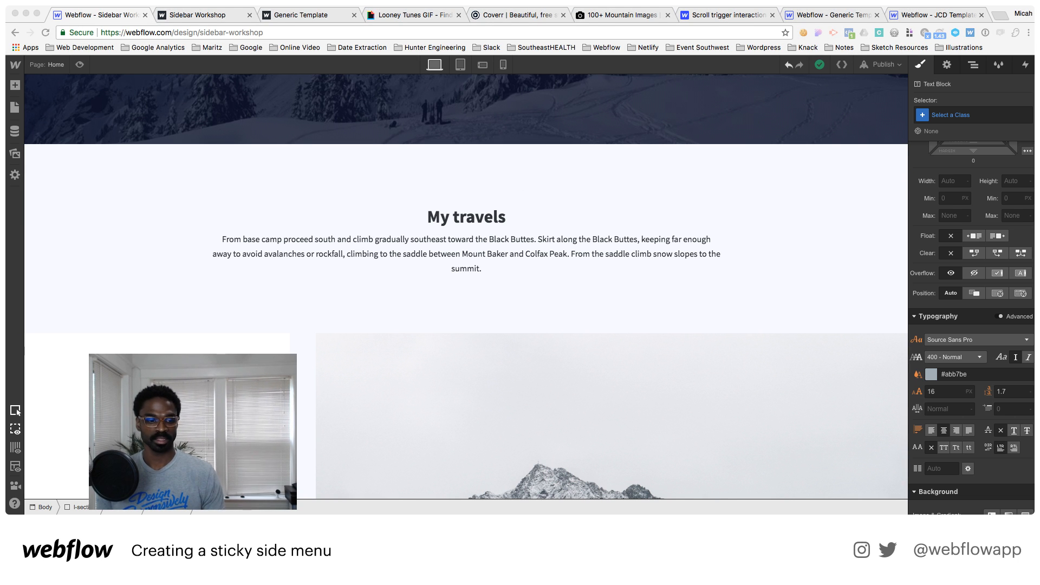
pyautogui.click(460, 64)
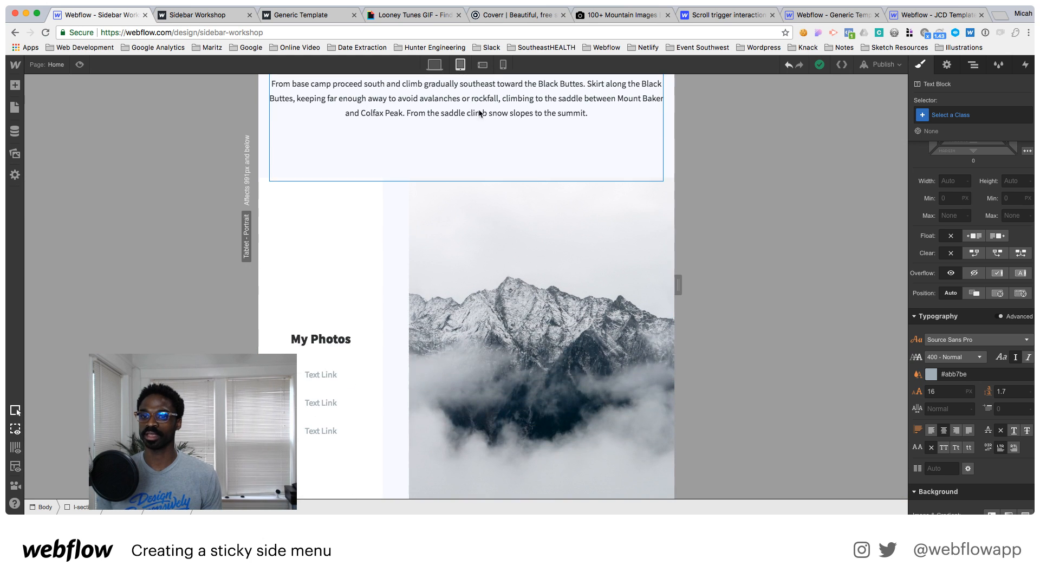
pyautogui.click(482, 64)
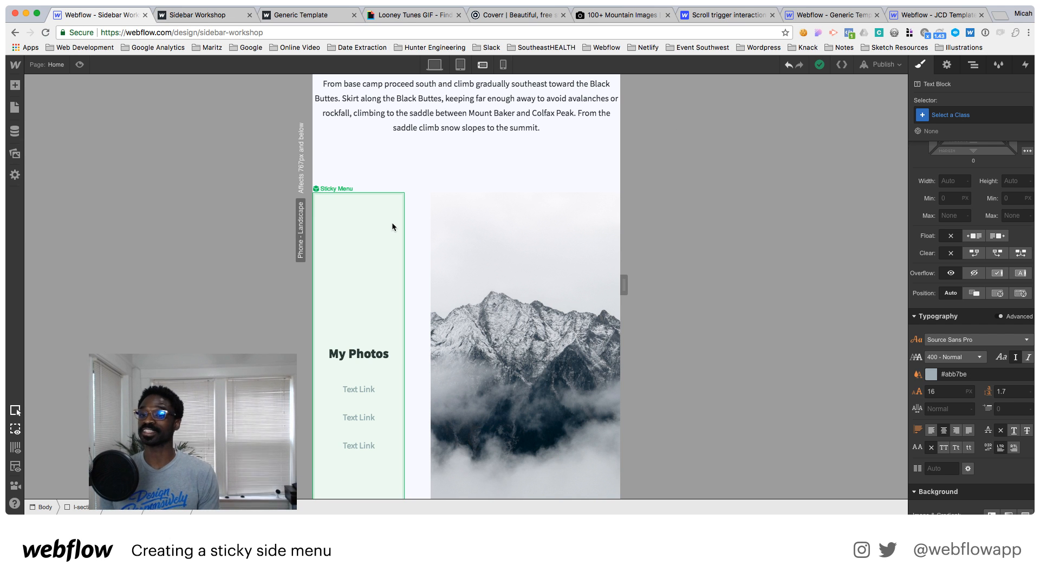
# Try a different flex item sizing on the first c-menu block in phone landscape and undo it
pyautogui.click(972, 65)
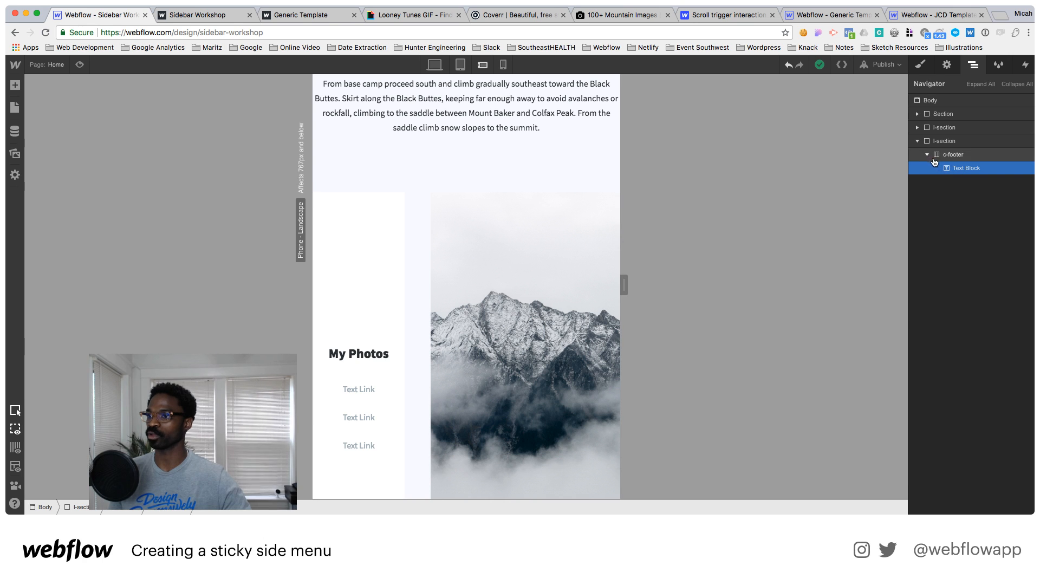
pyautogui.click(392, 239)
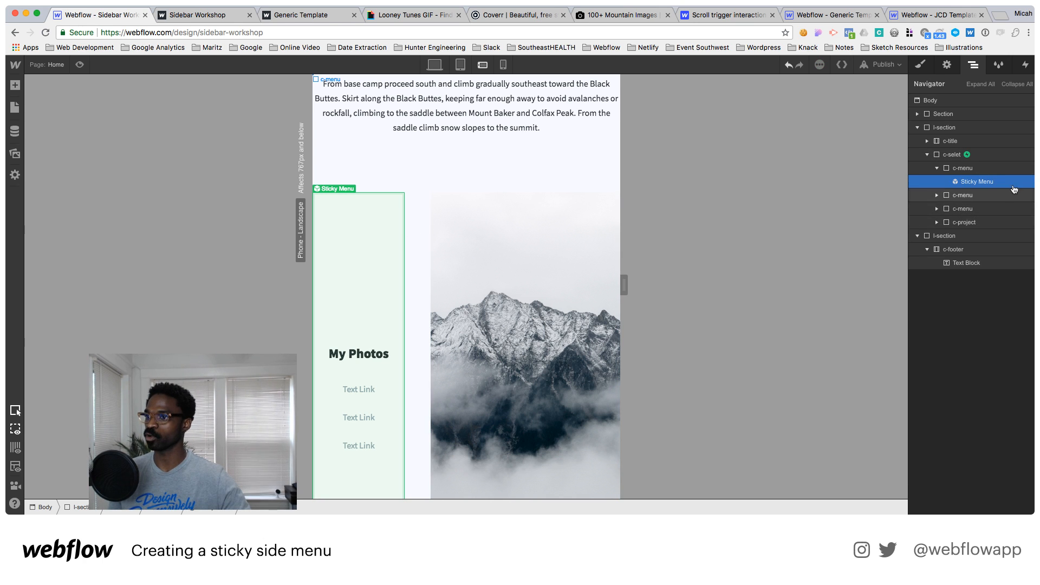
pyautogui.click(977, 172)
pyautogui.click(937, 168)
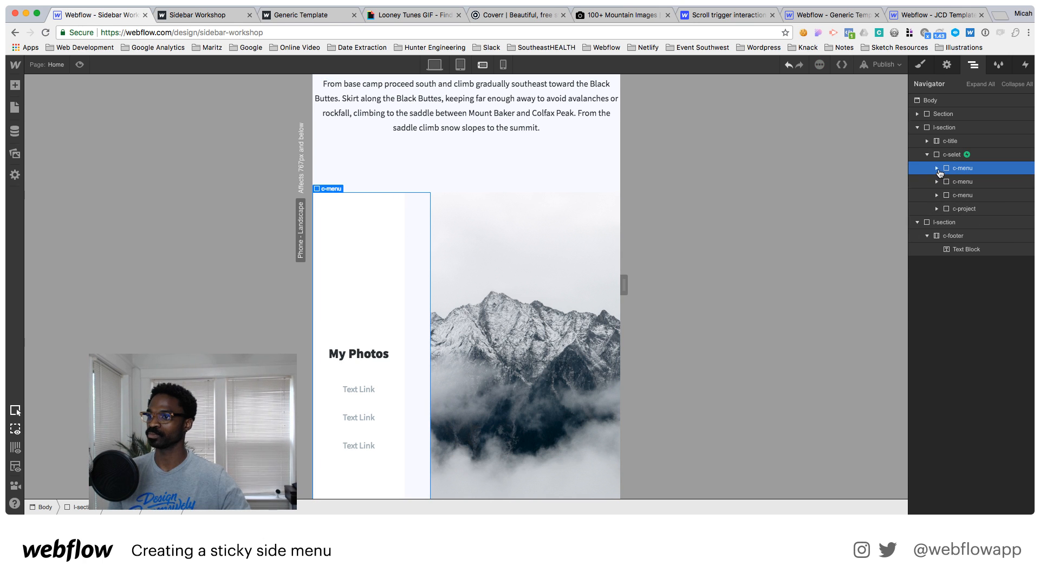
pyautogui.click(920, 66)
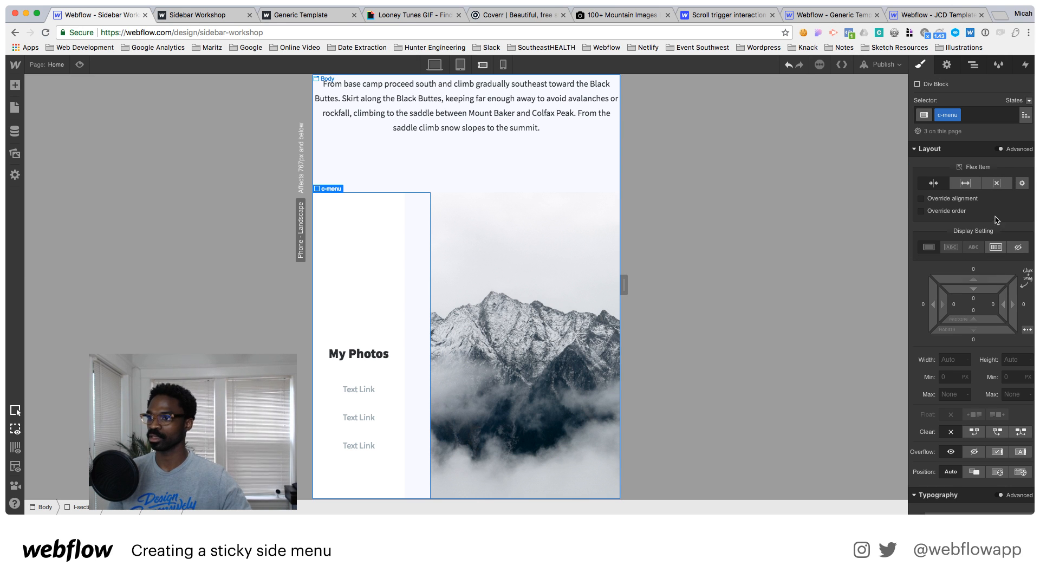
pyautogui.scroll(-1, 963, 265)
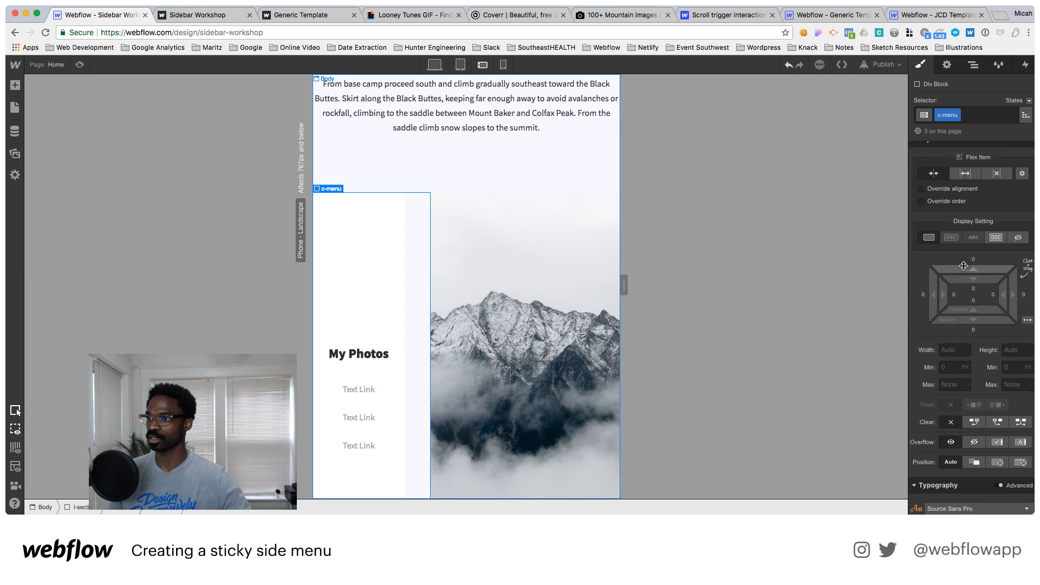
pyautogui.click(968, 177)
pyautogui.click(788, 66)
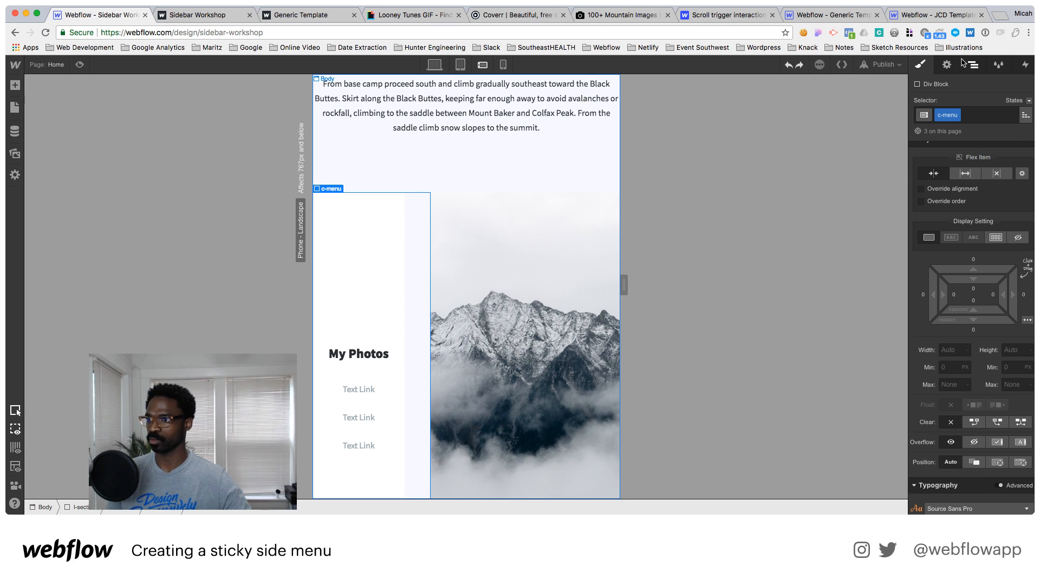
# Set the flex layout of the c-selet block to Vertical in the phone landscape breakpoint
pyautogui.click(967, 65)
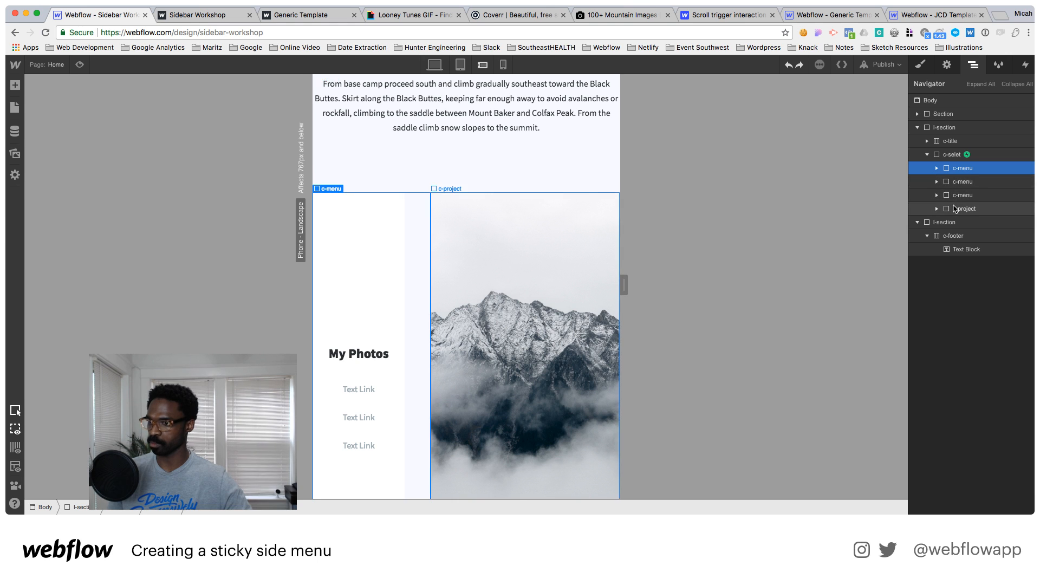
pyautogui.click(955, 209)
pyautogui.click(962, 168)
pyautogui.click(957, 153)
pyautogui.click(919, 64)
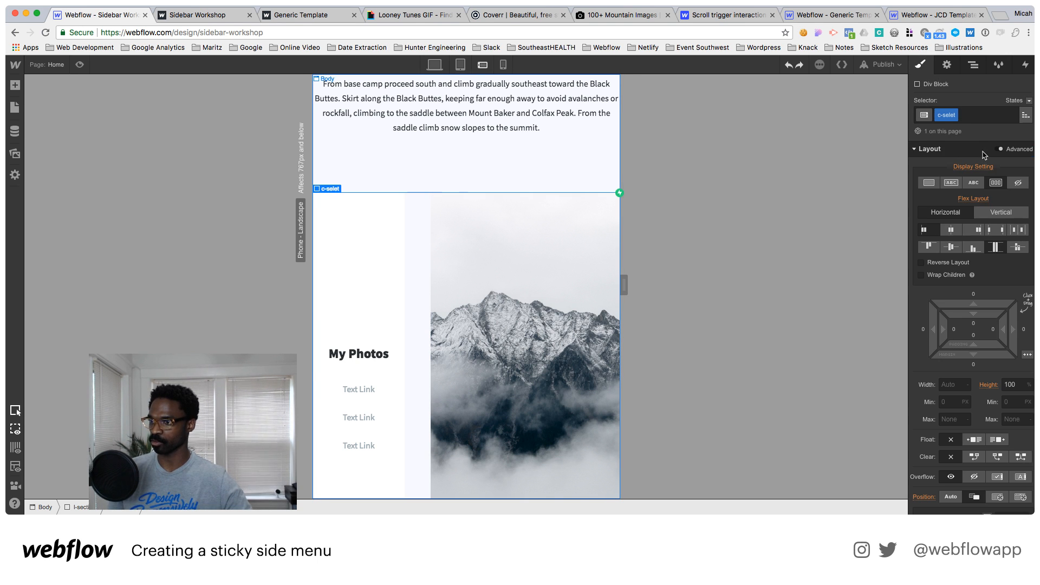
pyautogui.click(996, 214)
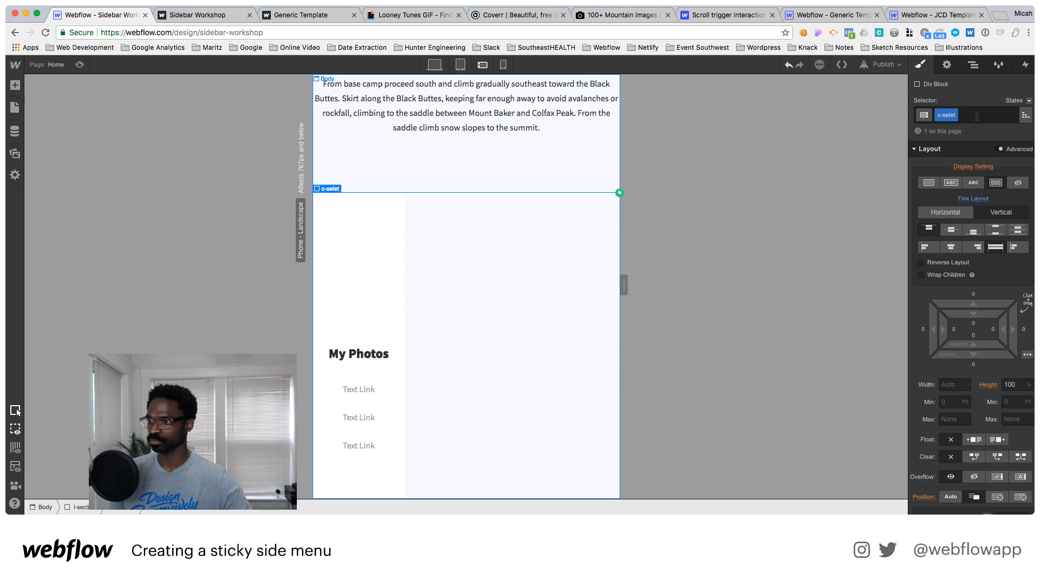
# Edit the Sticky Menu symbol and set the c-menu-symbol block to 100% width and 300 px height in phone landscape
pyautogui.click(384, 219)
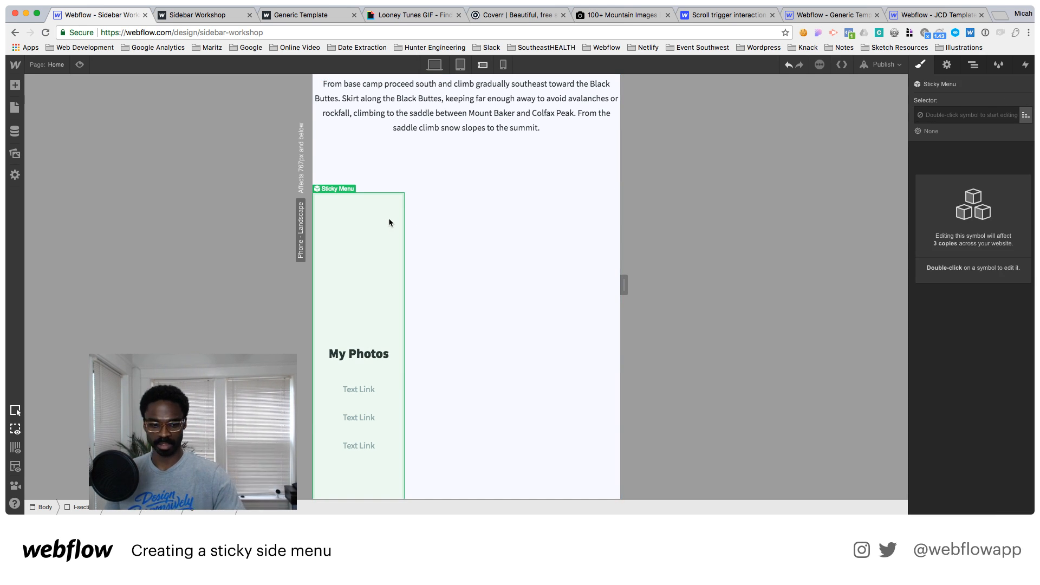
pyautogui.click(390, 219)
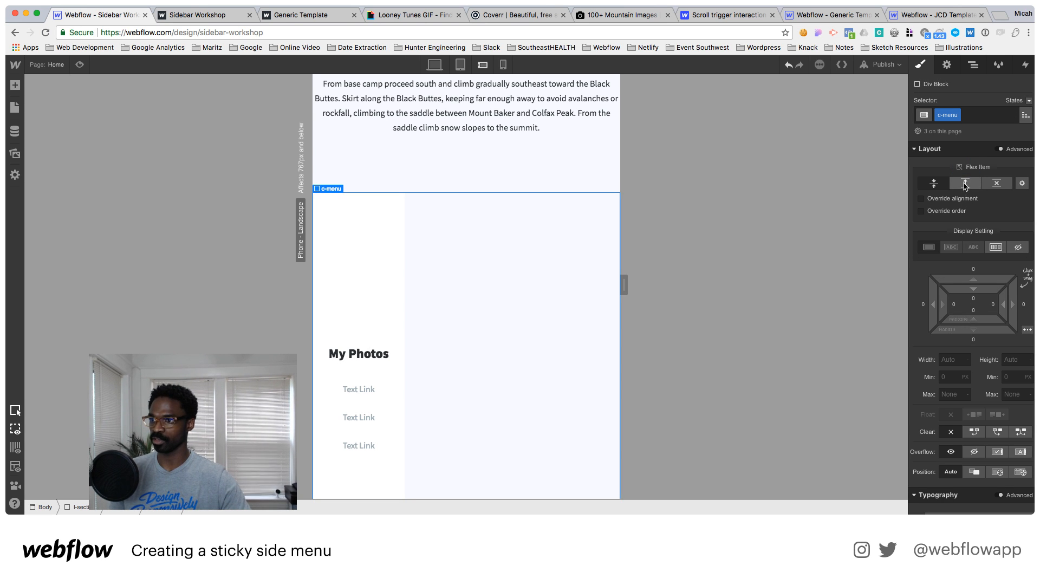
pyautogui.doubleClick(365, 242)
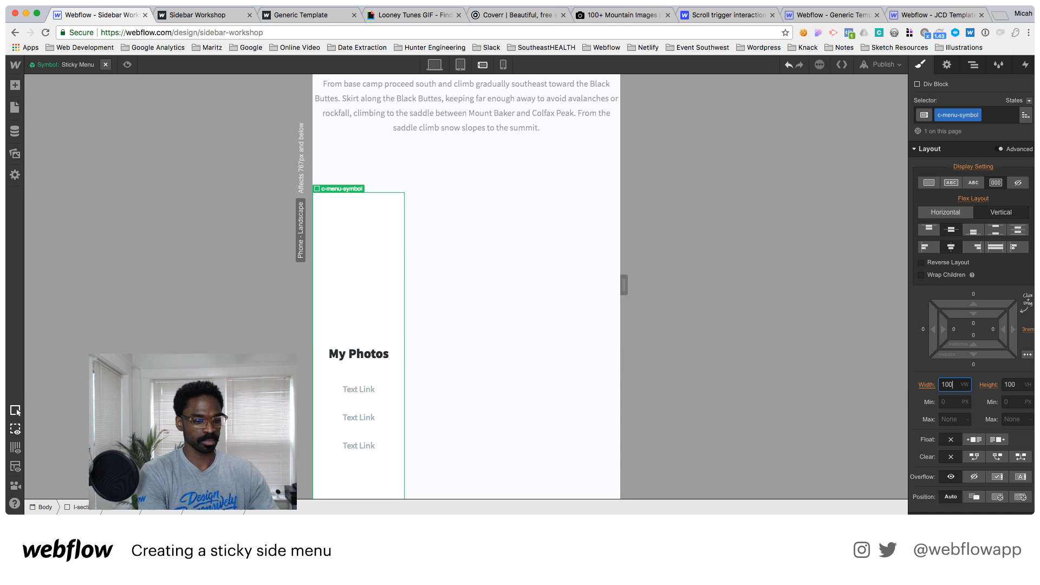
pyautogui.write('%')
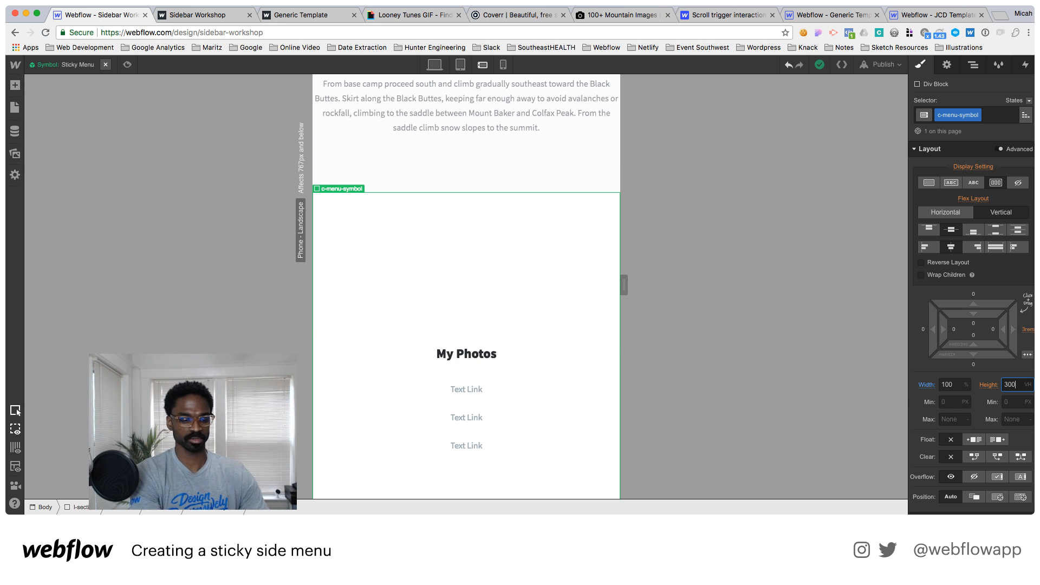
pyautogui.press('Return')
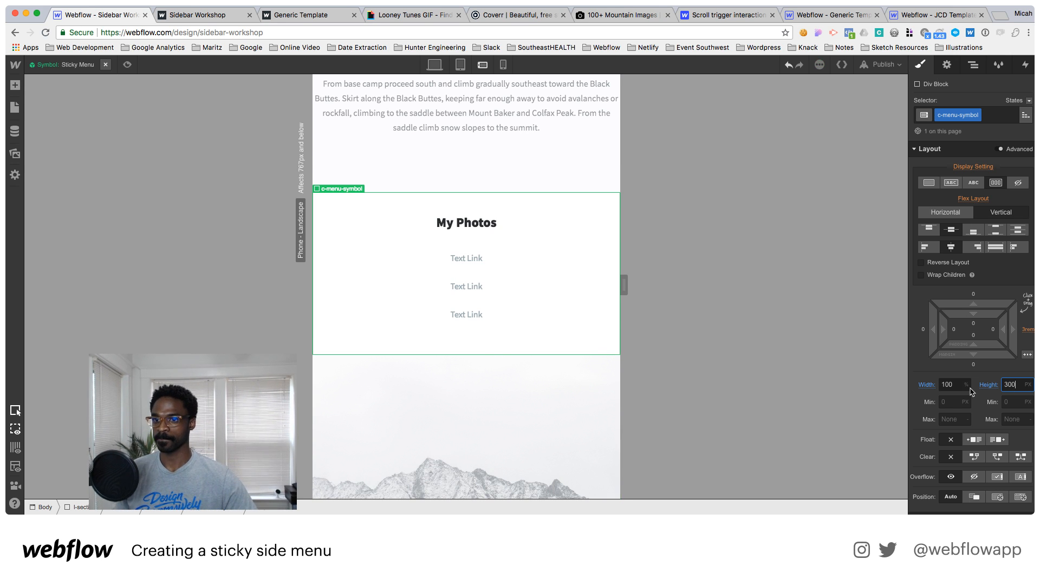
# Examine the stacked menu and photos in phone landscape, then compare the phone portrait, tablet and desktop breakpoints
pyautogui.scroll(2, 665, 232)
pyautogui.scroll(-5, 583, 253)
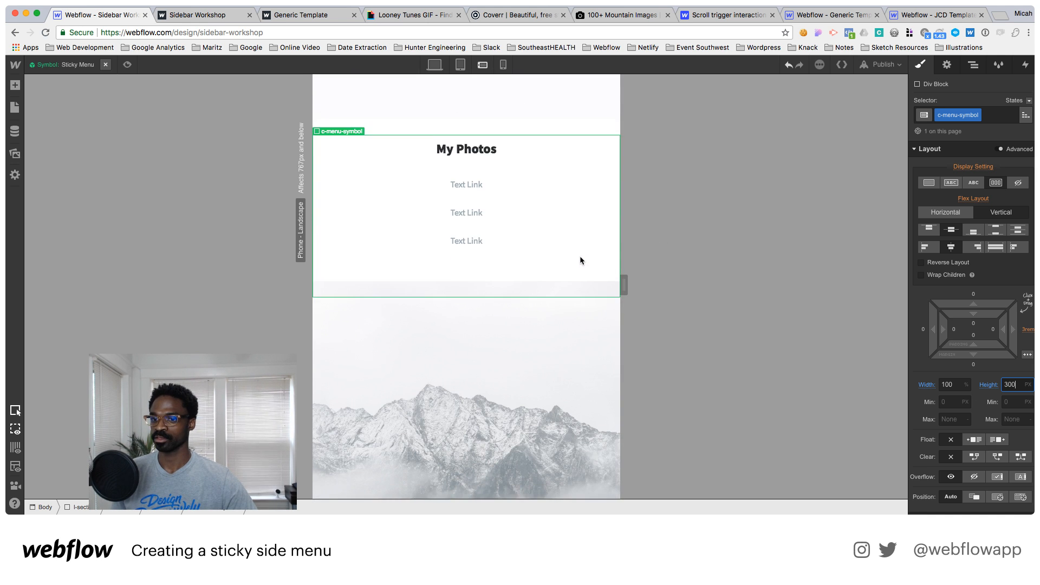
pyautogui.scroll(-4, 550, 271)
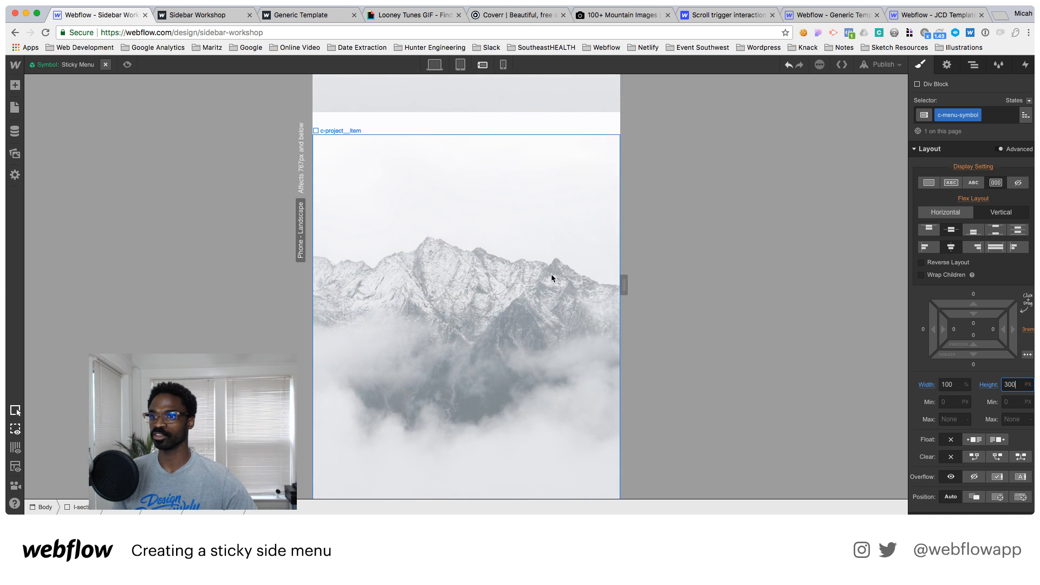
pyautogui.scroll(10, 551, 279)
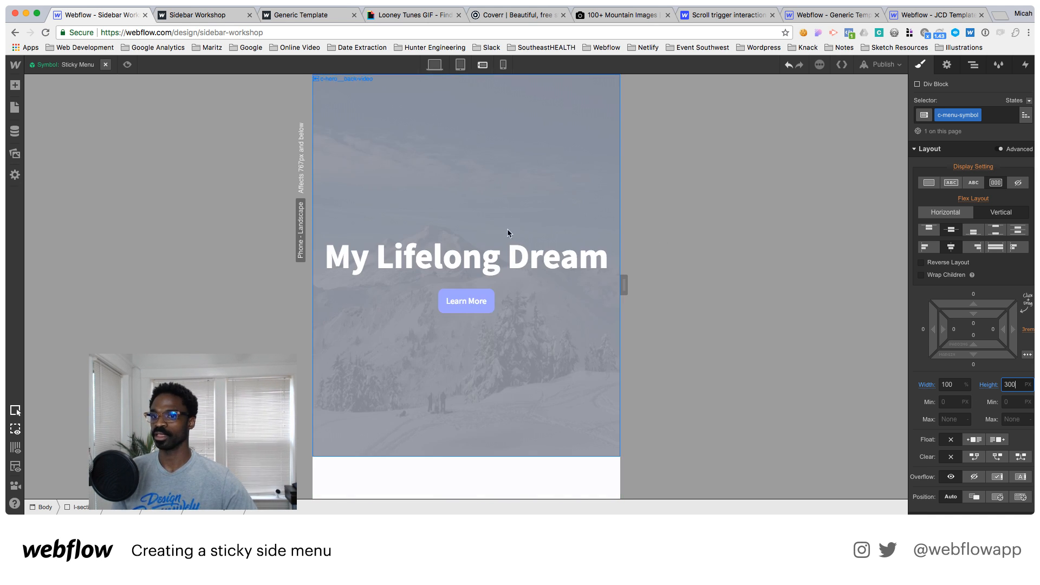
pyautogui.scroll(-5, 411, 323)
pyautogui.scroll(-3, 420, 374)
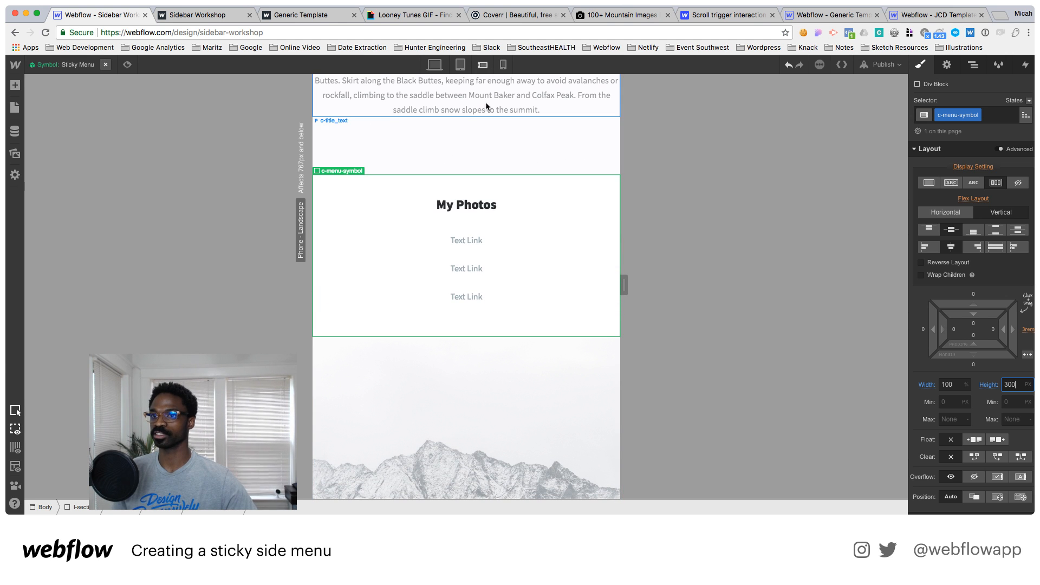
pyautogui.click(503, 66)
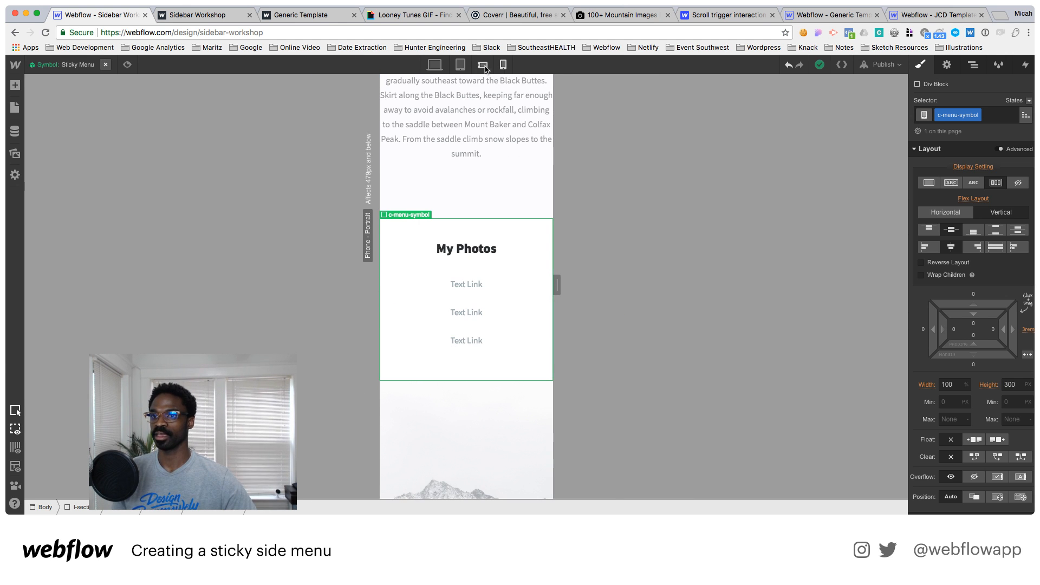
pyautogui.click(483, 65)
pyautogui.click(461, 65)
pyautogui.click(434, 65)
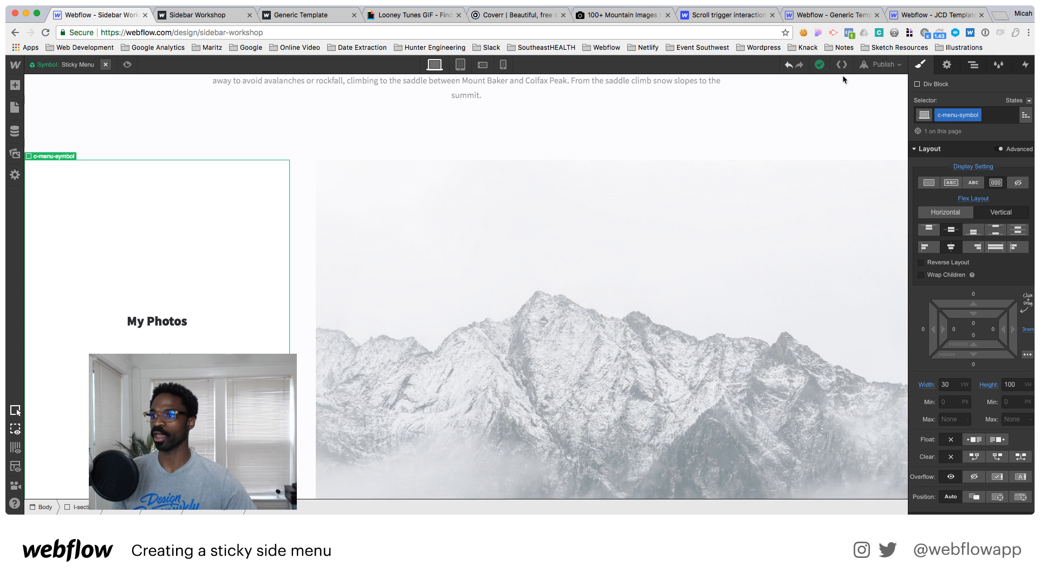
# Publish the site, leave the symbol and open the c-selet block's Scroll Into View trigger settings
pyautogui.click(880, 65)
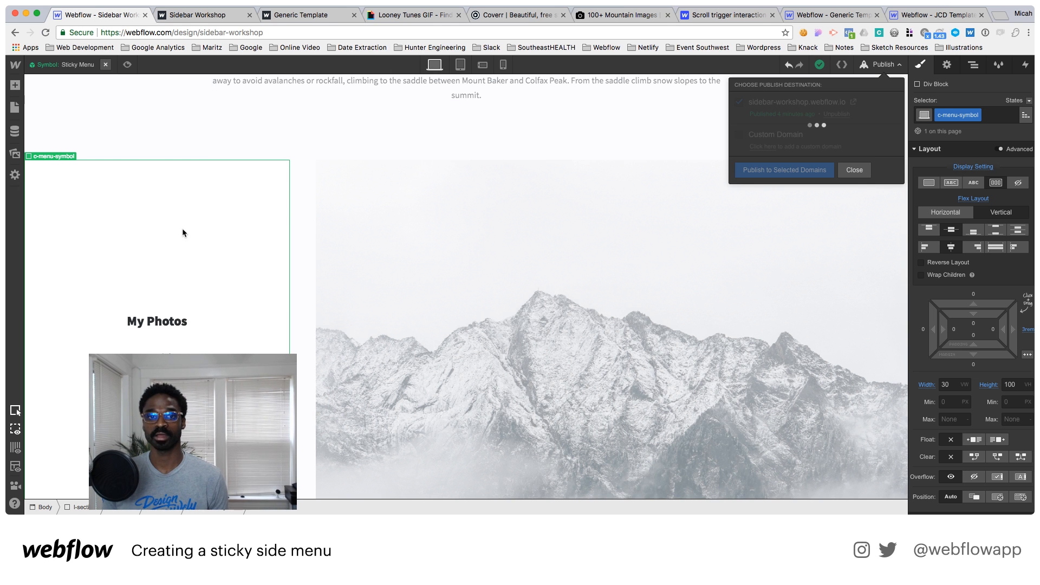
pyautogui.click(984, 65)
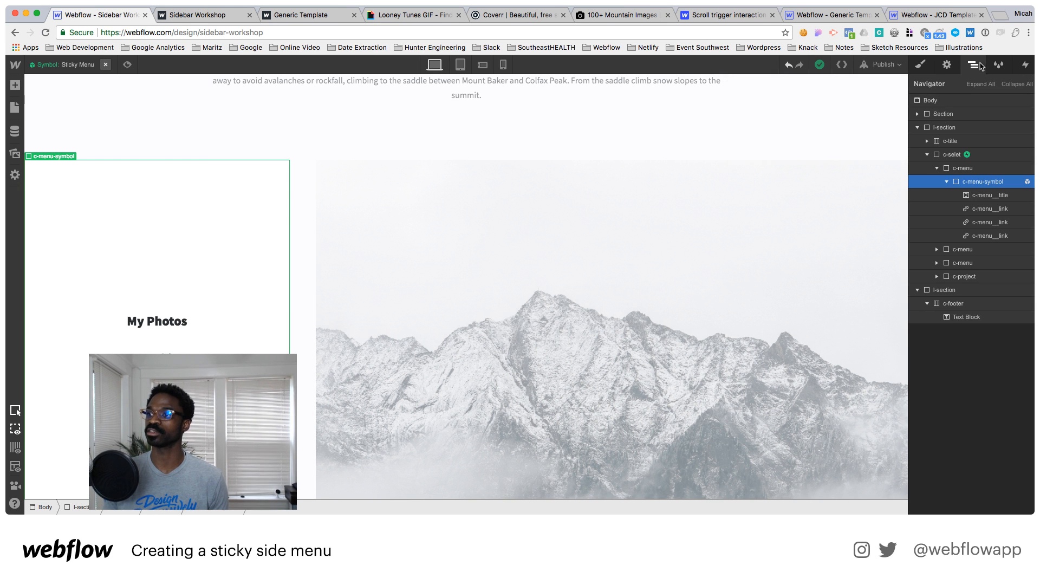
pyautogui.press('Escape')
pyautogui.click(1025, 65)
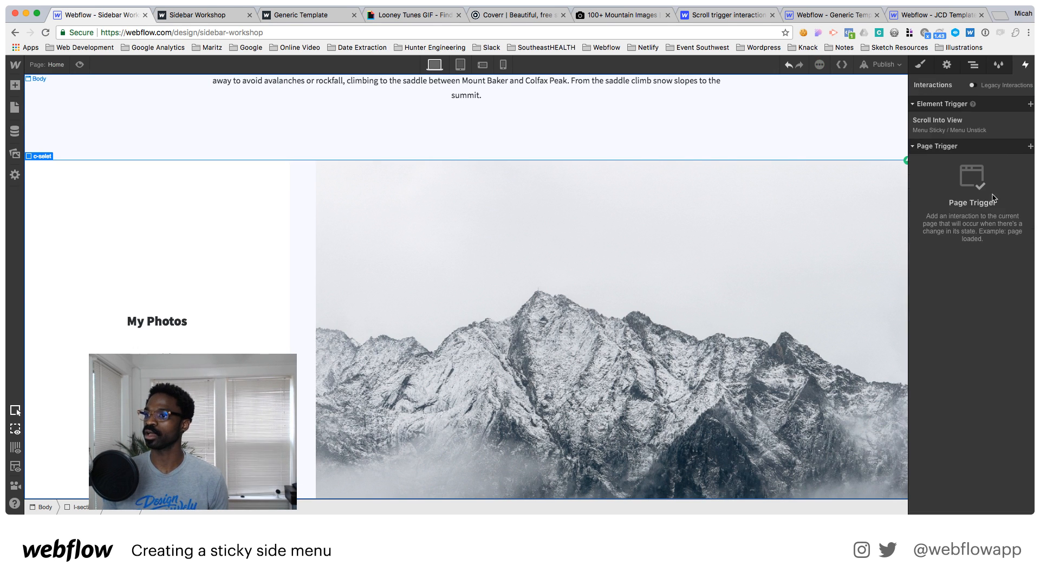
pyautogui.click(1010, 132)
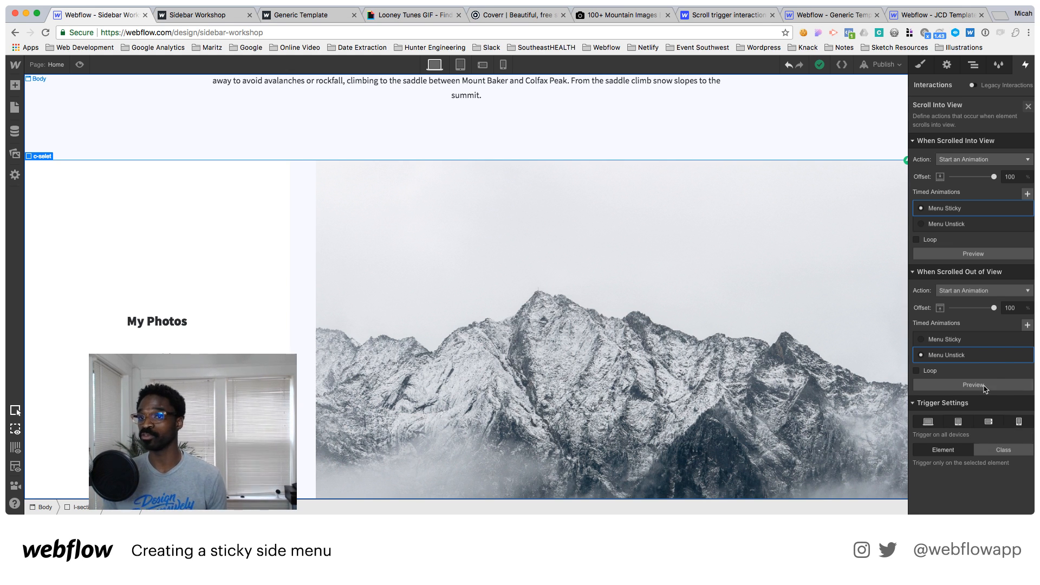
# Reload the live Sidebar Workshop page, narrow the browser window to phone width and examine the menu over the photos
pyautogui.click(227, 9)
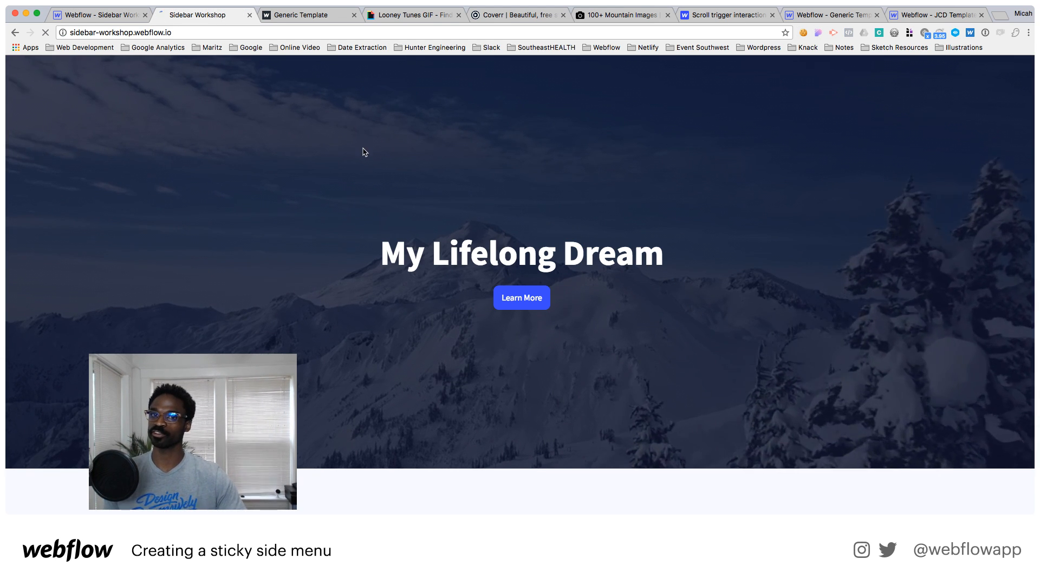
pyautogui.press('super+r')
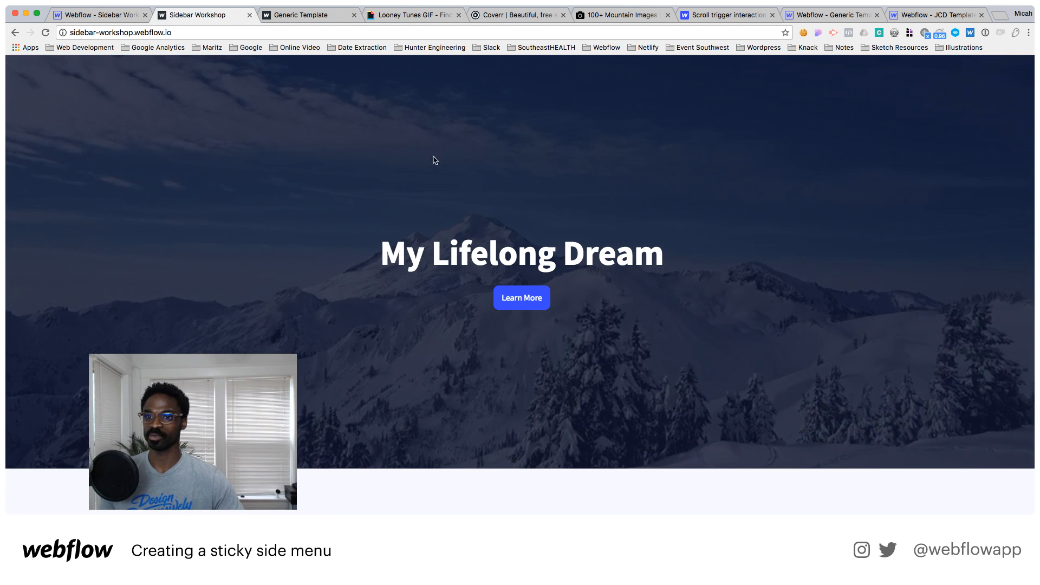
pyautogui.moveTo(1034, 131); pyautogui.dragTo(384, 156)
pyautogui.scroll(-10, 411, 174)
pyautogui.scroll(-6, 307, 198)
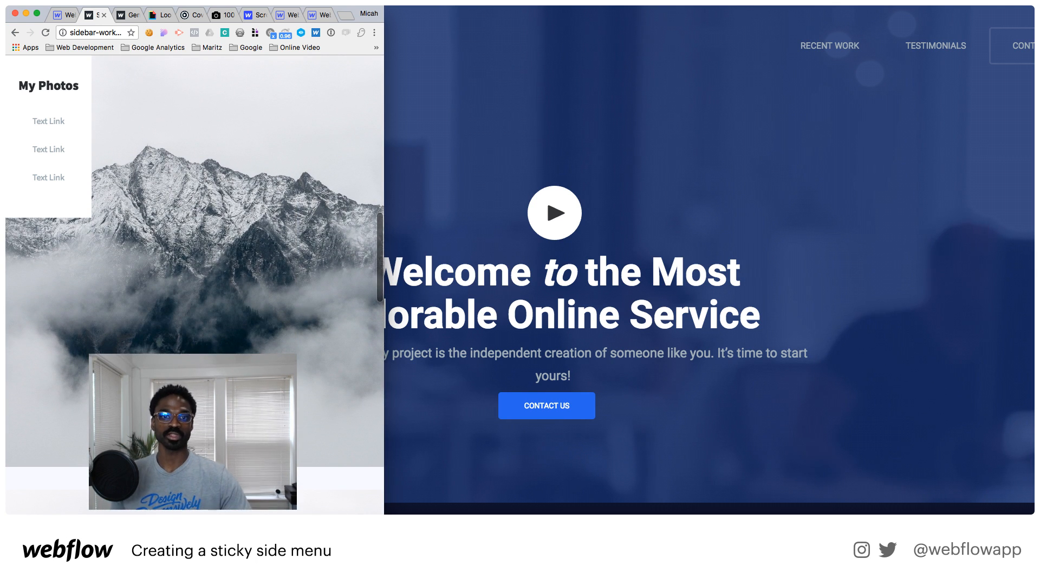
# Examine how the sticky menu sticks and unsticks over the photos on the narrowed live page, and widen the browser window again
pyautogui.scroll(-6, 54, 200)
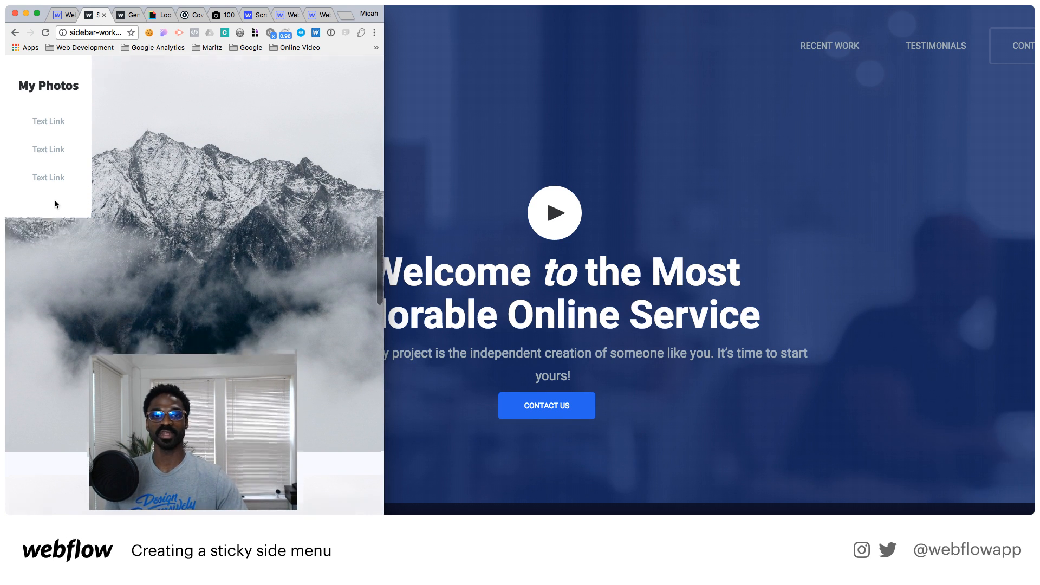
pyautogui.scroll(-6, 57, 202)
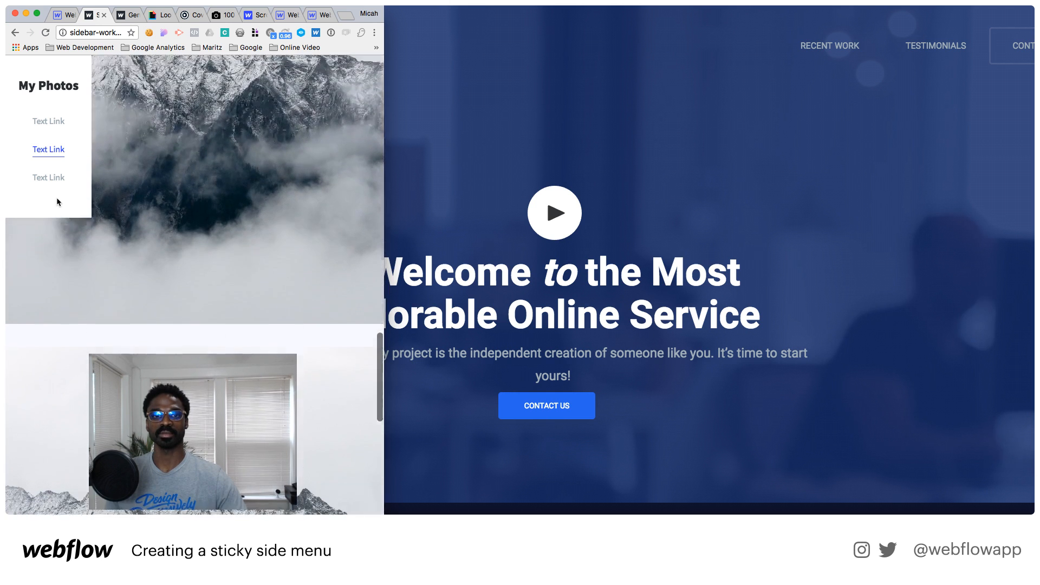
pyautogui.scroll(-4, 56, 206)
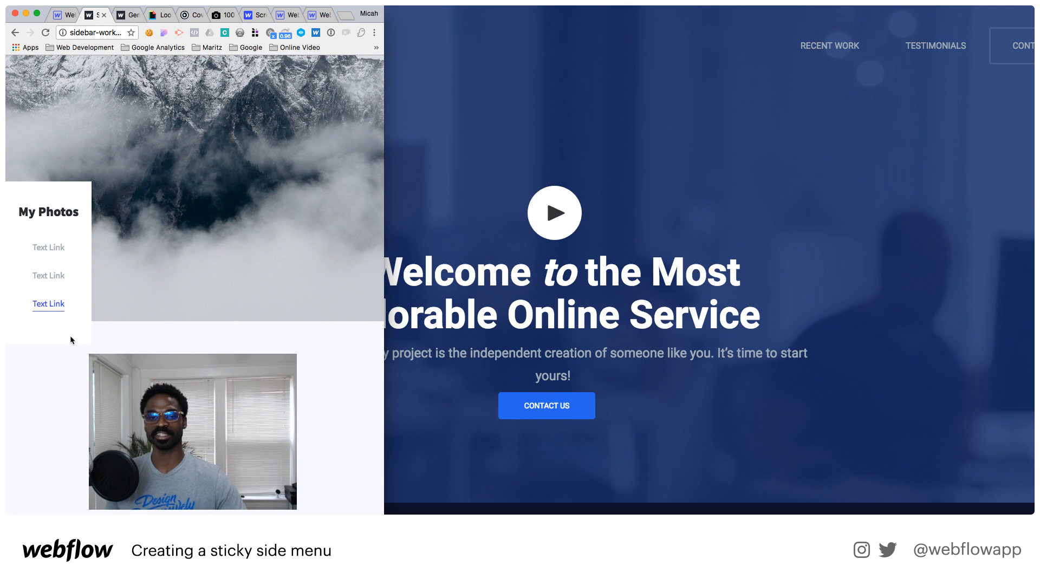
pyautogui.scroll(2, 71, 336)
pyautogui.scroll(-1, 70, 336)
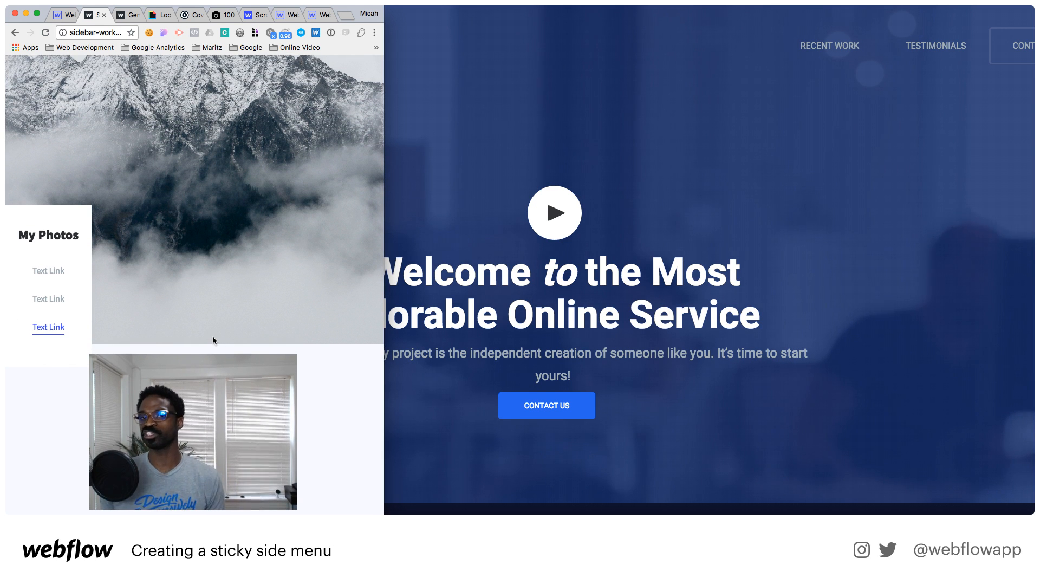
pyautogui.scroll(5, 208, 339)
pyautogui.scroll(-10, 204, 340)
pyautogui.scroll(10, 204, 339)
pyautogui.scroll(-1, 32, 318)
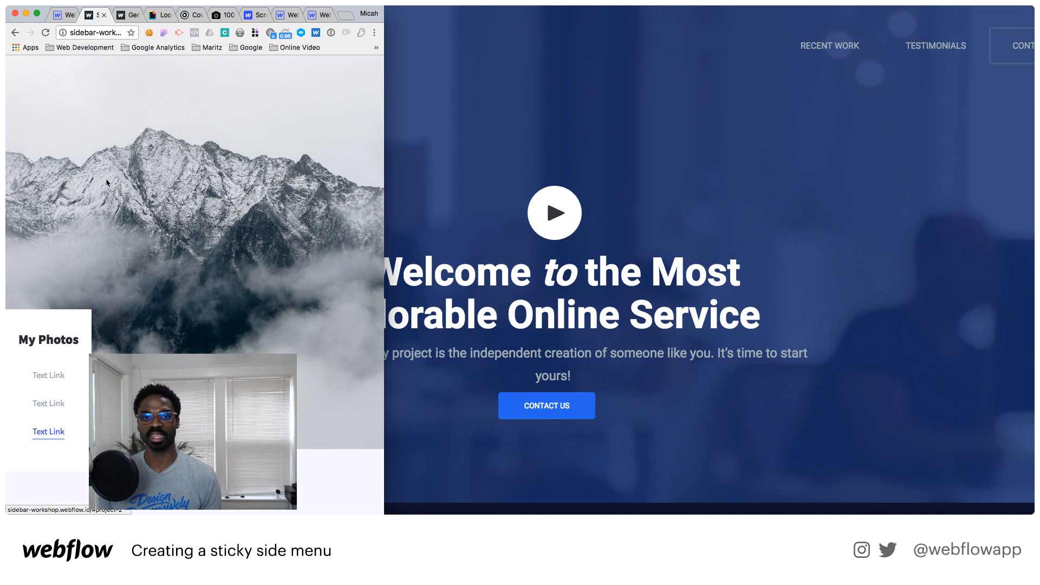
pyautogui.scroll(-5, 74, 437)
pyautogui.scroll(1, 105, 264)
pyautogui.scroll(2, 158, 277)
pyautogui.scroll(3, 158, 265)
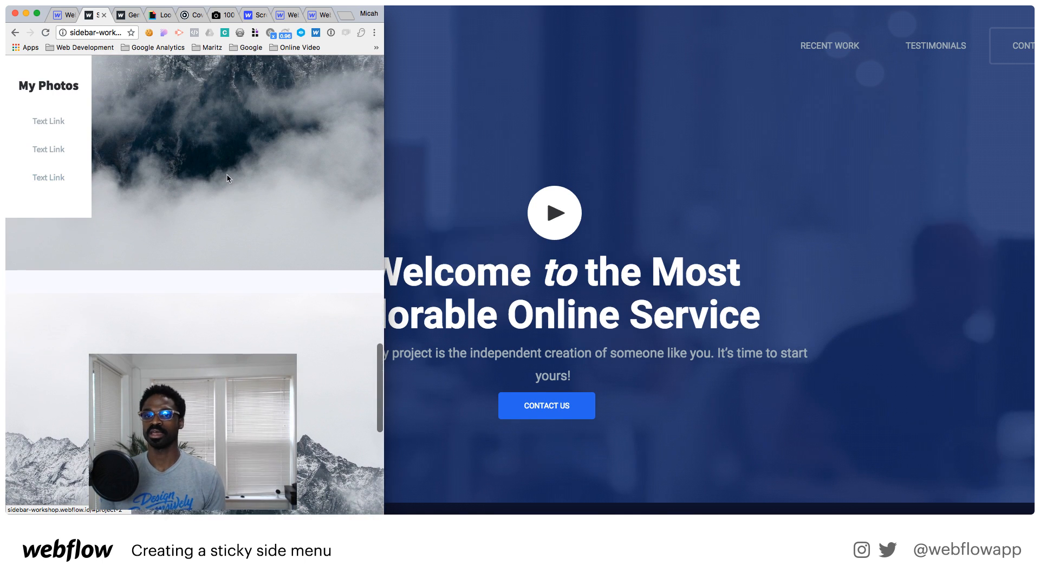
pyautogui.moveTo(385, 138); pyautogui.dragTo(1034, 136)
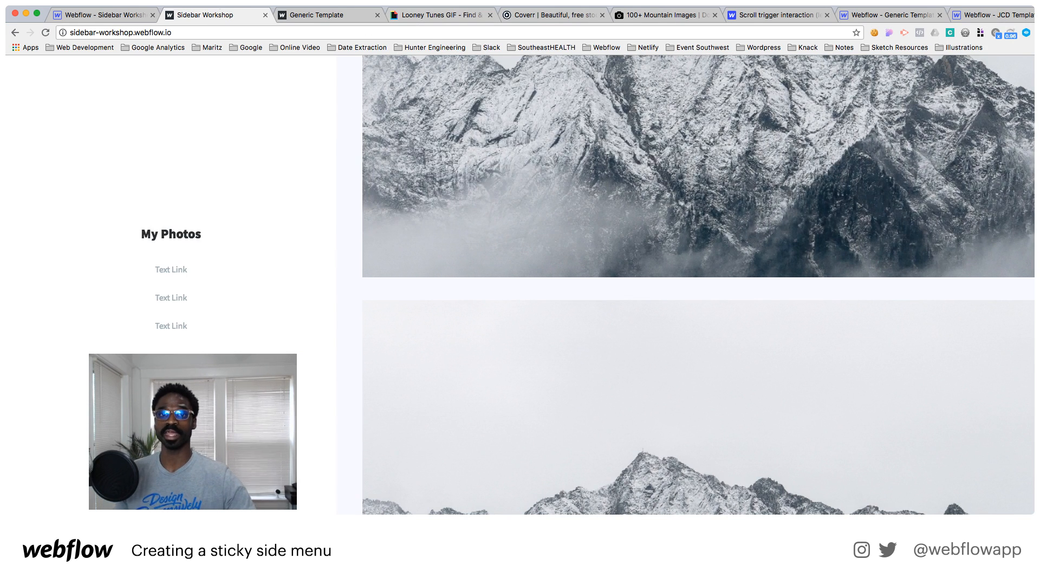
# Return to the Webflow Designer and select the Sticky Menu symbol in the phone landscape breakpoint
pyautogui.click(103, 15)
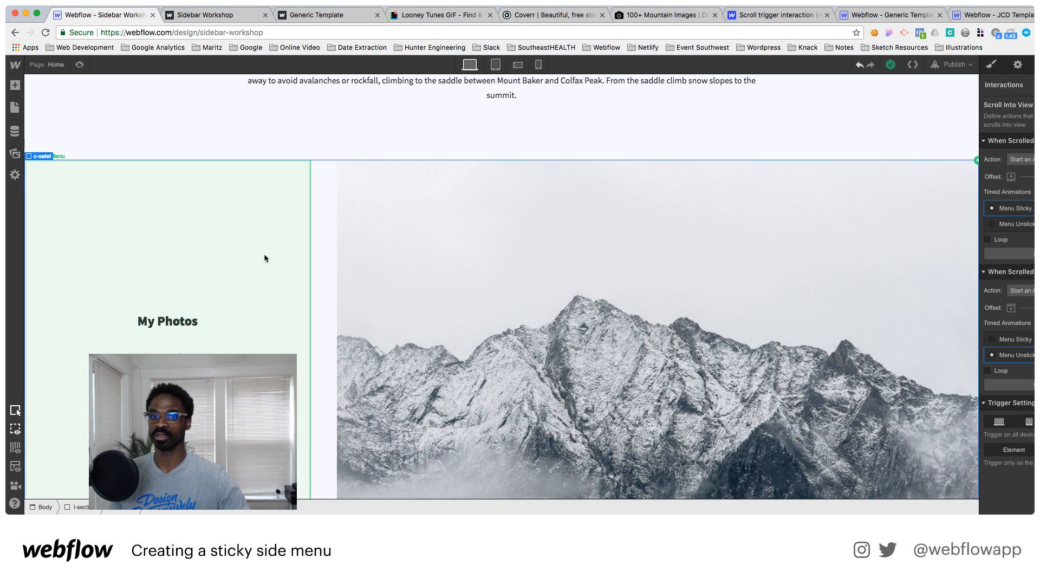
pyautogui.click(517, 65)
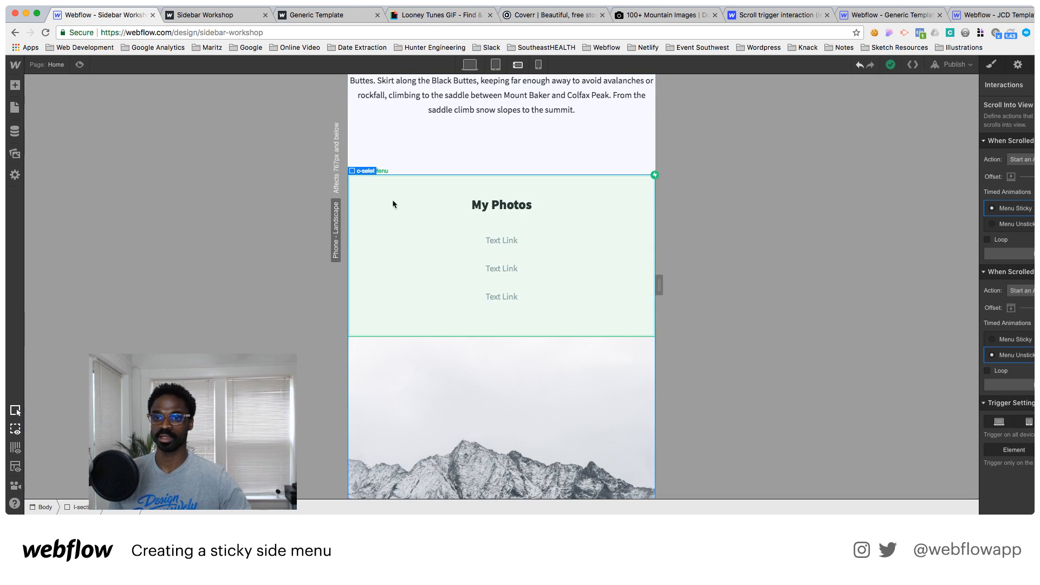
pyautogui.click(395, 211)
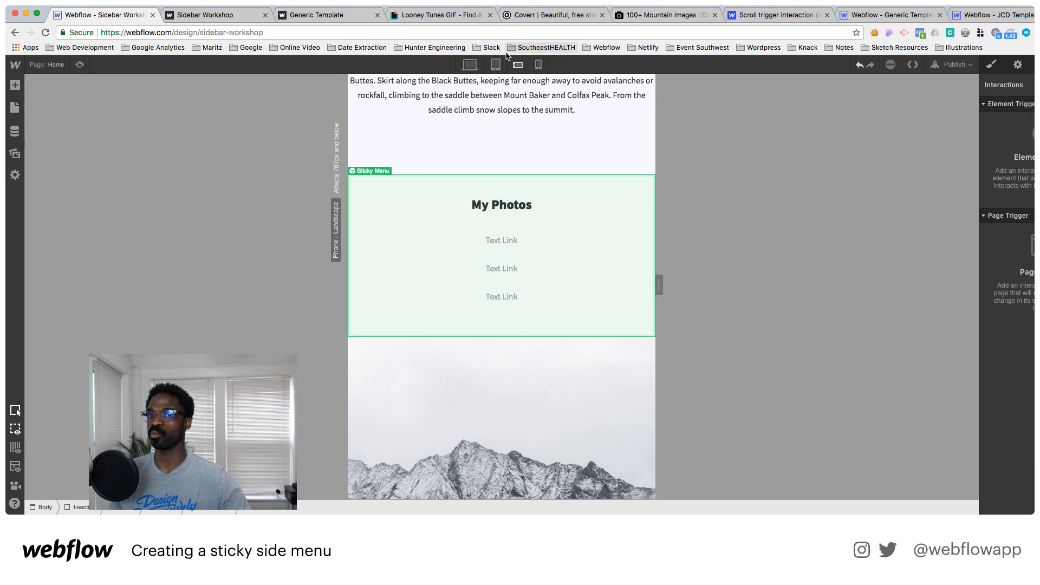
# Switch to the live Generic Template page, examine its Projects side menu at phone width, and widen the browser window again
pyautogui.click(312, 16)
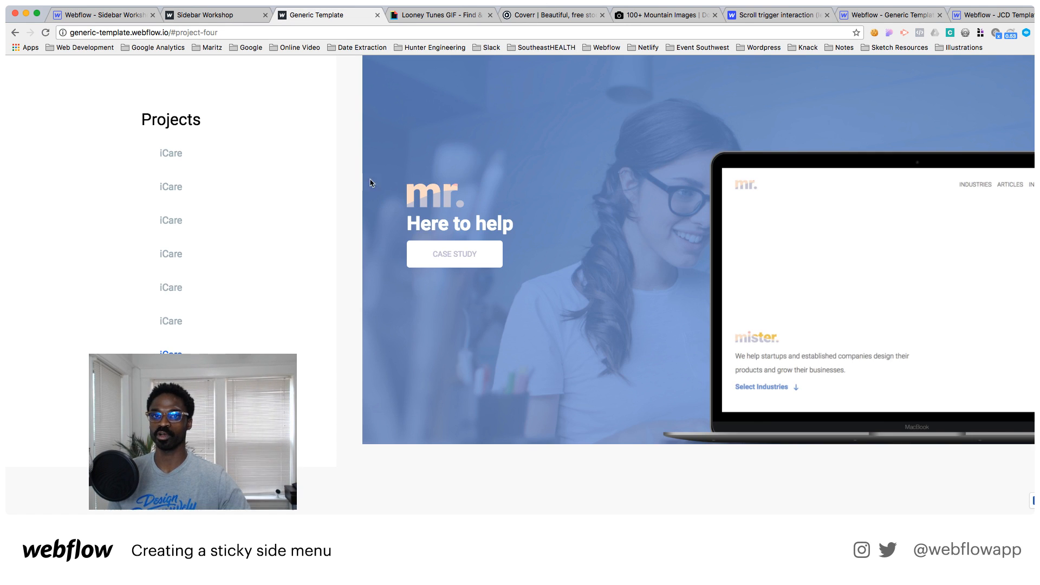
pyautogui.moveTo(1035, 146); pyautogui.dragTo(290, 147)
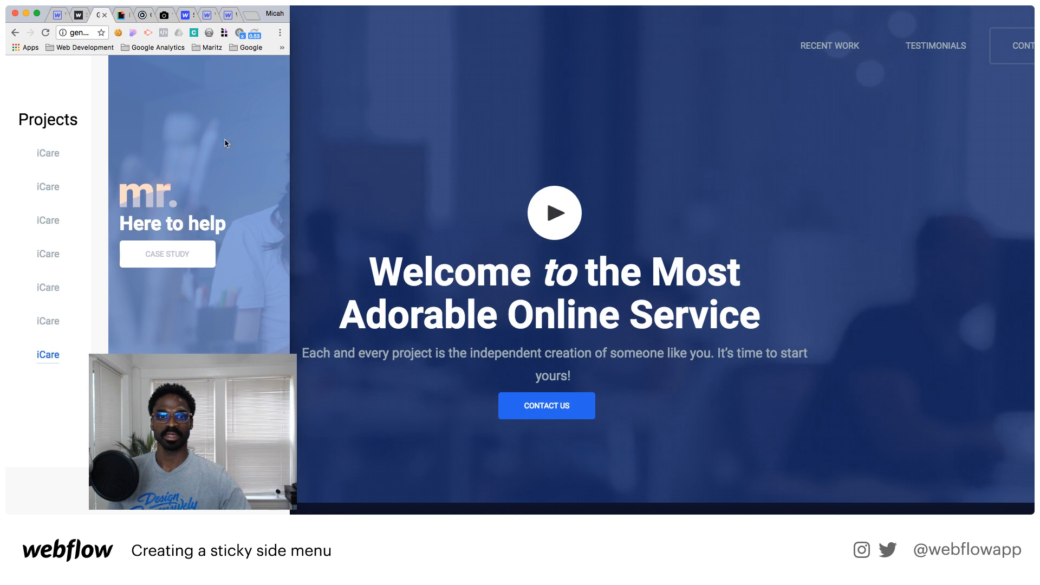
pyautogui.scroll(-10, 167, 142)
pyautogui.scroll(15, 168, 144)
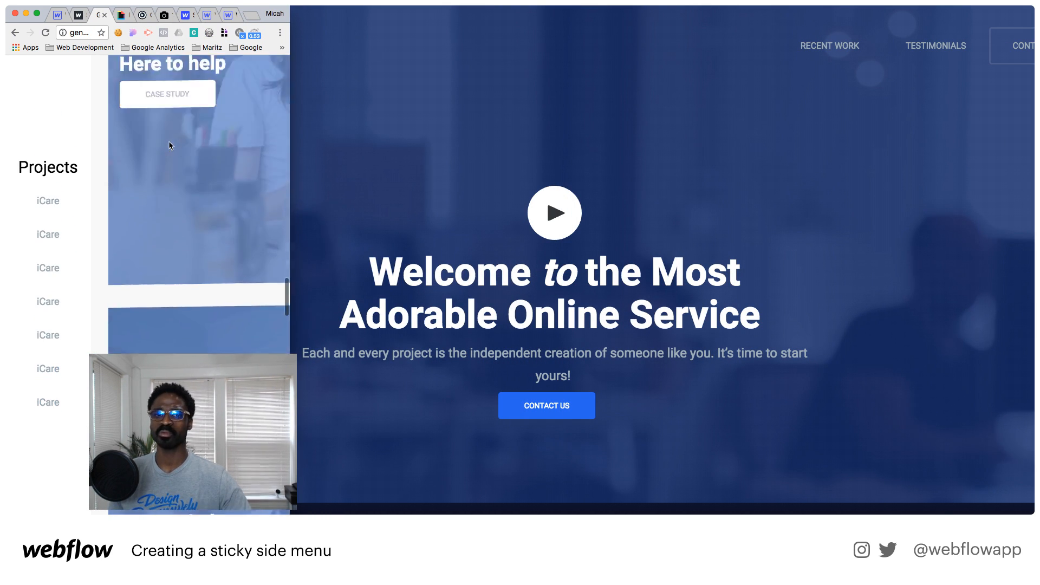
pyautogui.scroll(-10, 165, 147)
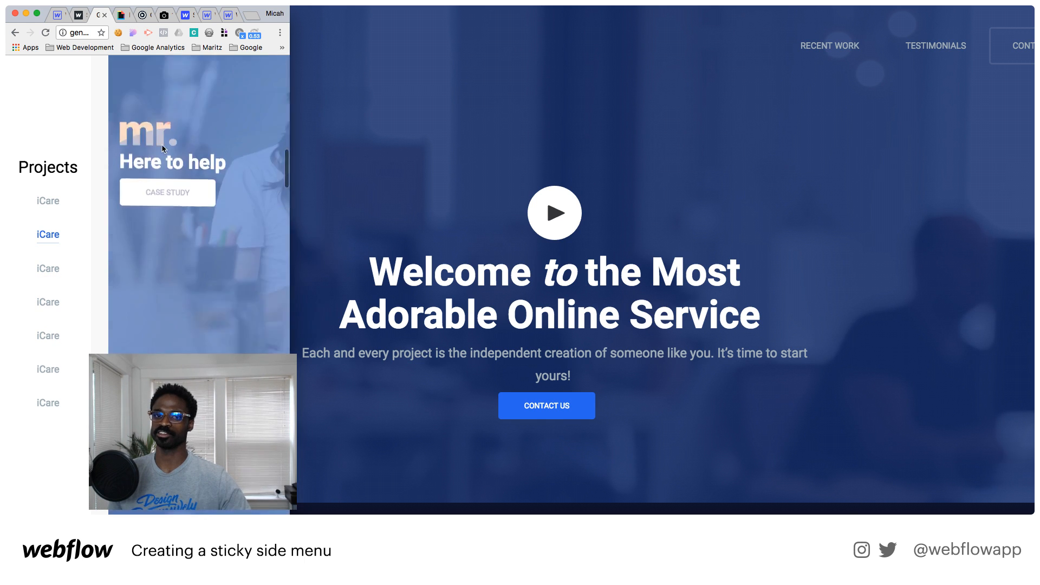
pyautogui.moveTo(310, 111); pyautogui.dragTo(966, 110)
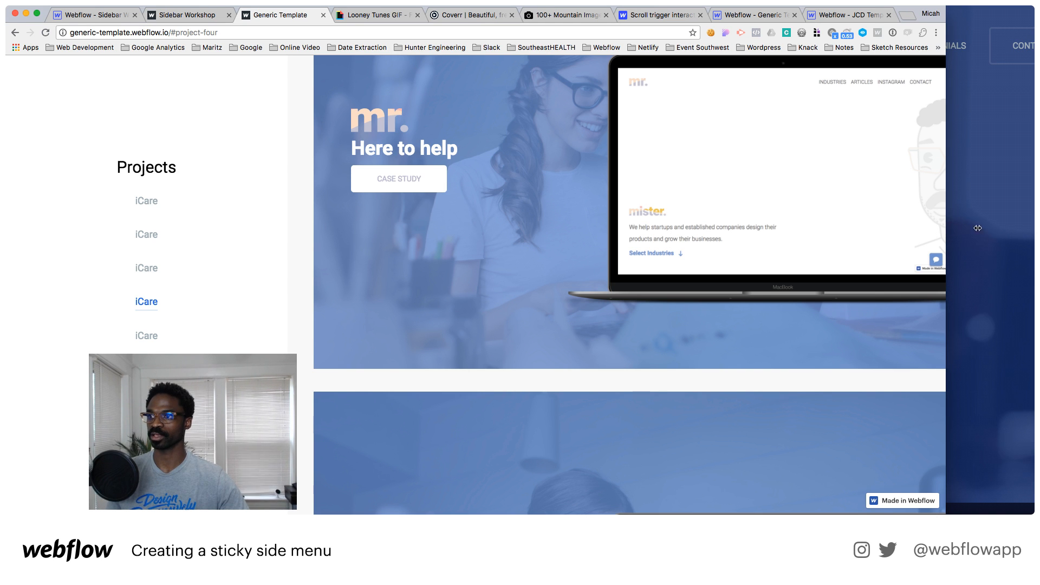
pyautogui.moveTo(947, 216); pyautogui.dragTo(988, 219)
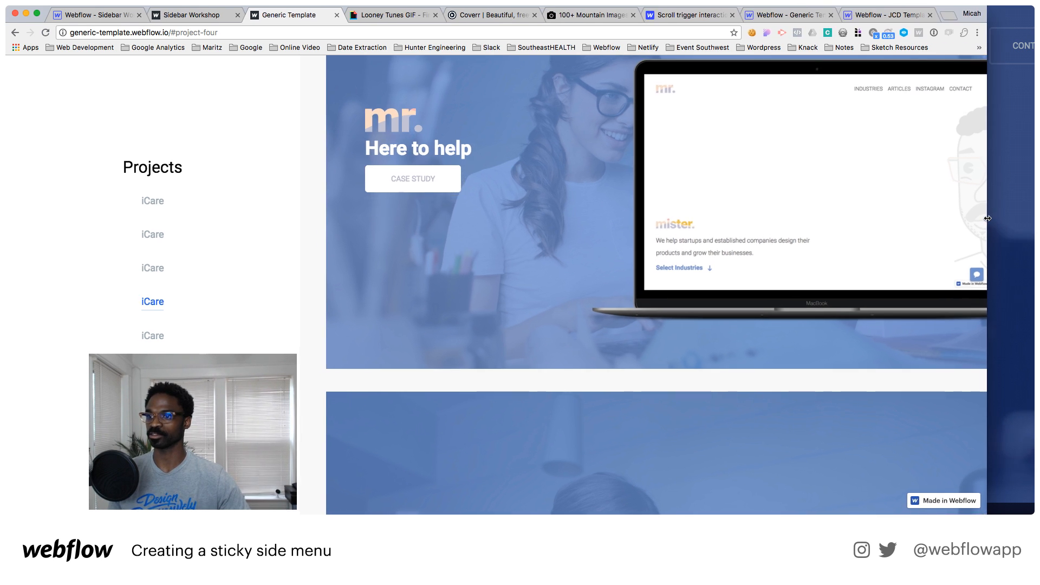